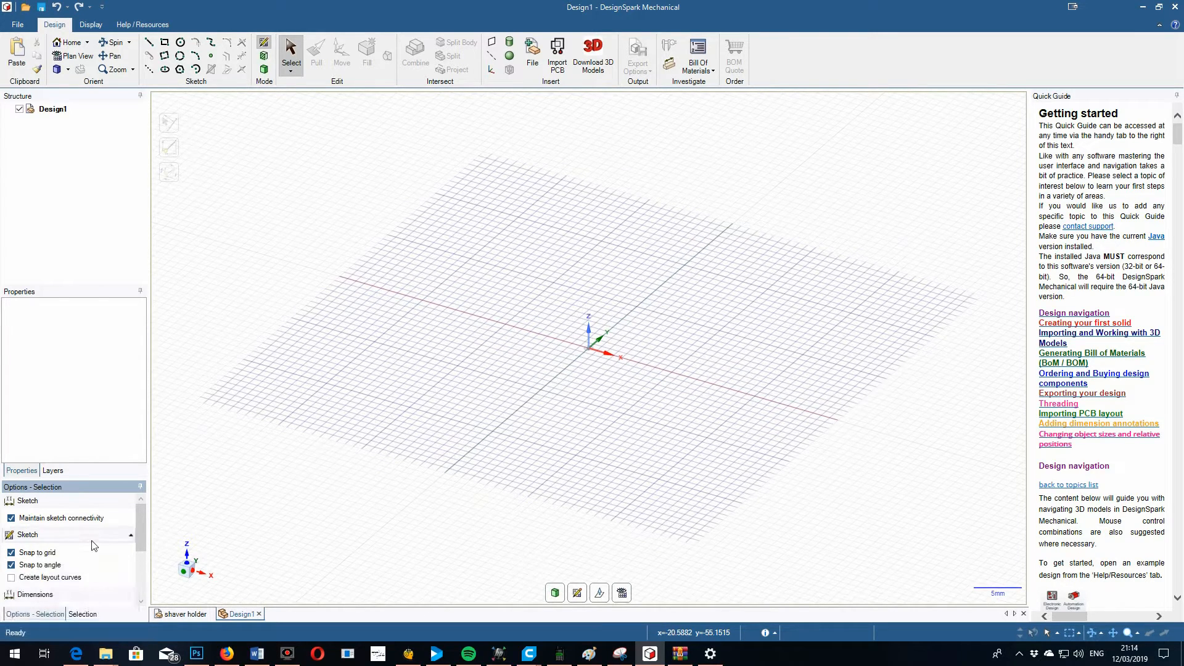
# - Review the snapping options, including the linear and angular increments for solids and the nudge distances and angles
pyautogui.moveTo(141, 522)
pyautogui.mouseDown()
pyautogui.moveTo(146, 571)
pyautogui.moveTo(143, 503)
pyautogui.mouseUp()
pyautogui.click(18, 27)
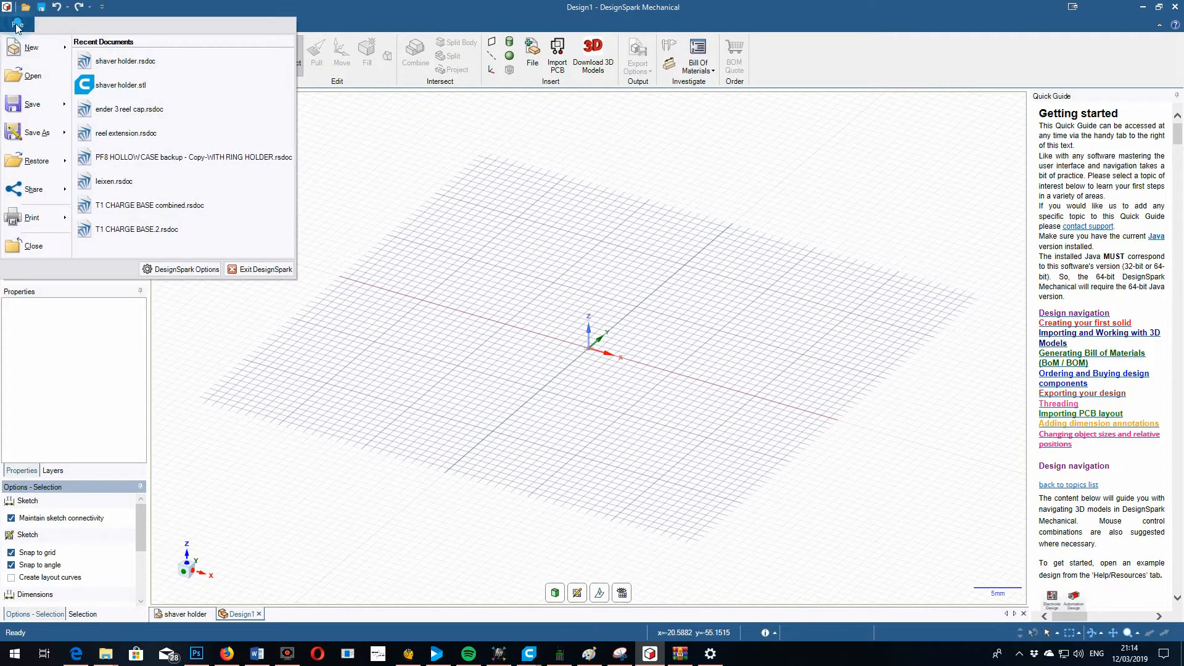
pyautogui.click(181, 272)
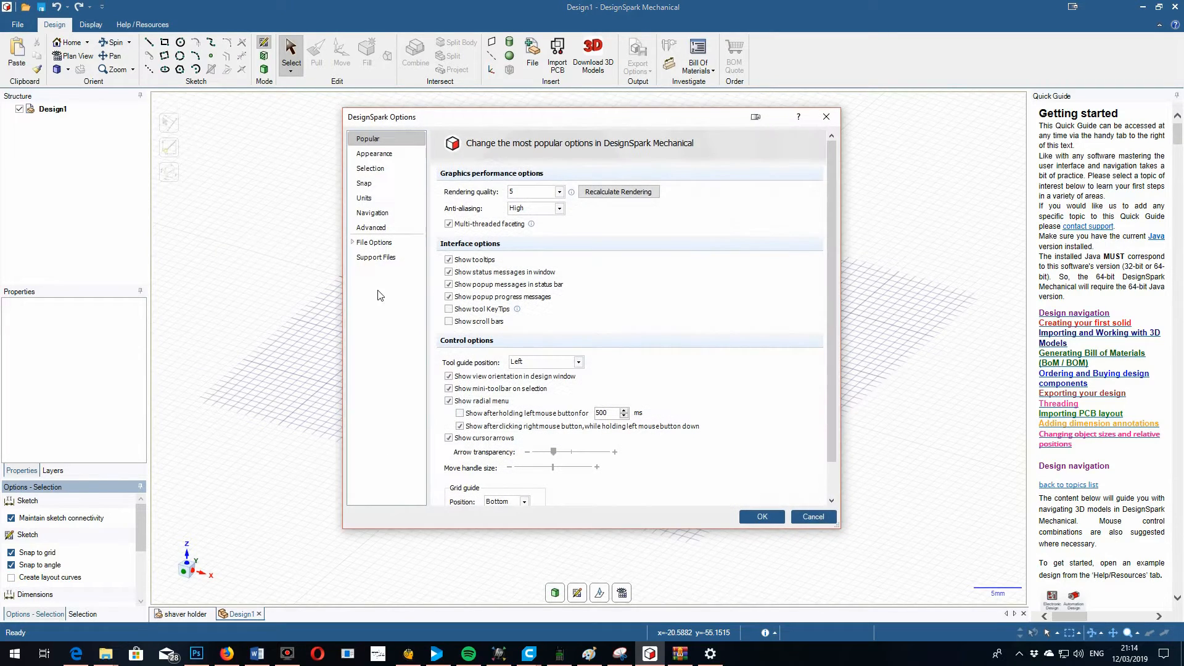
pyautogui.click(364, 183)
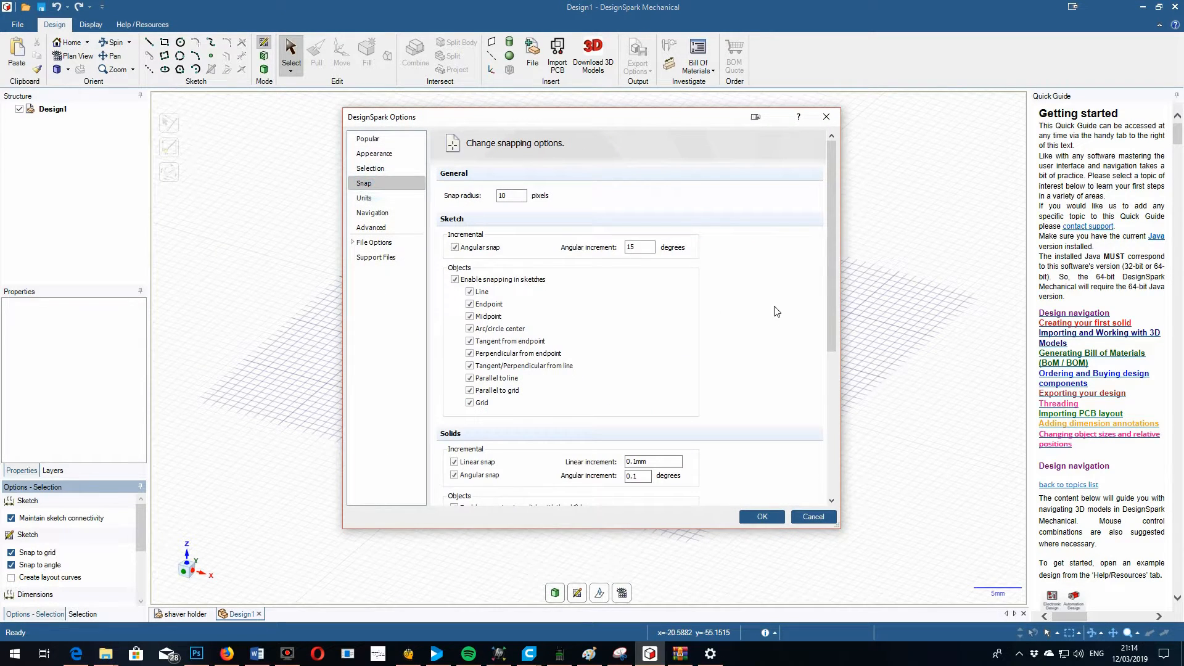
pyautogui.moveTo(838, 294); pyautogui.dragTo(836, 388)
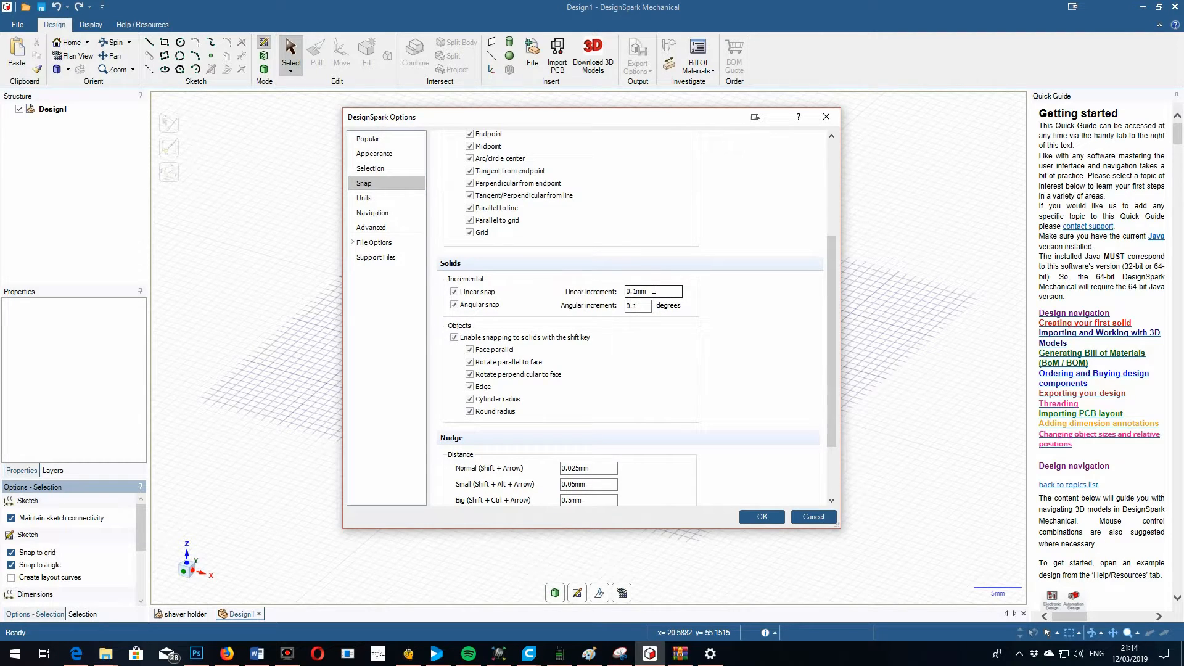
pyautogui.moveTo(653, 289); pyautogui.dragTo(622, 290)
pyautogui.moveTo(832, 346); pyautogui.dragTo(833, 414)
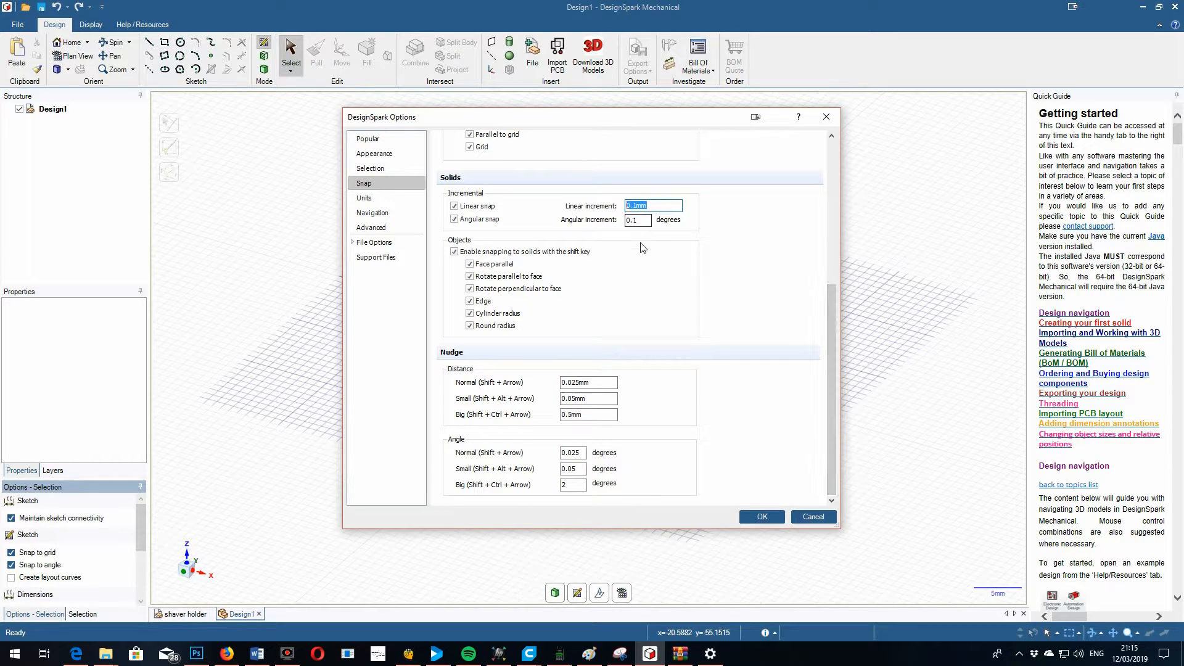
pyautogui.click(826, 117)
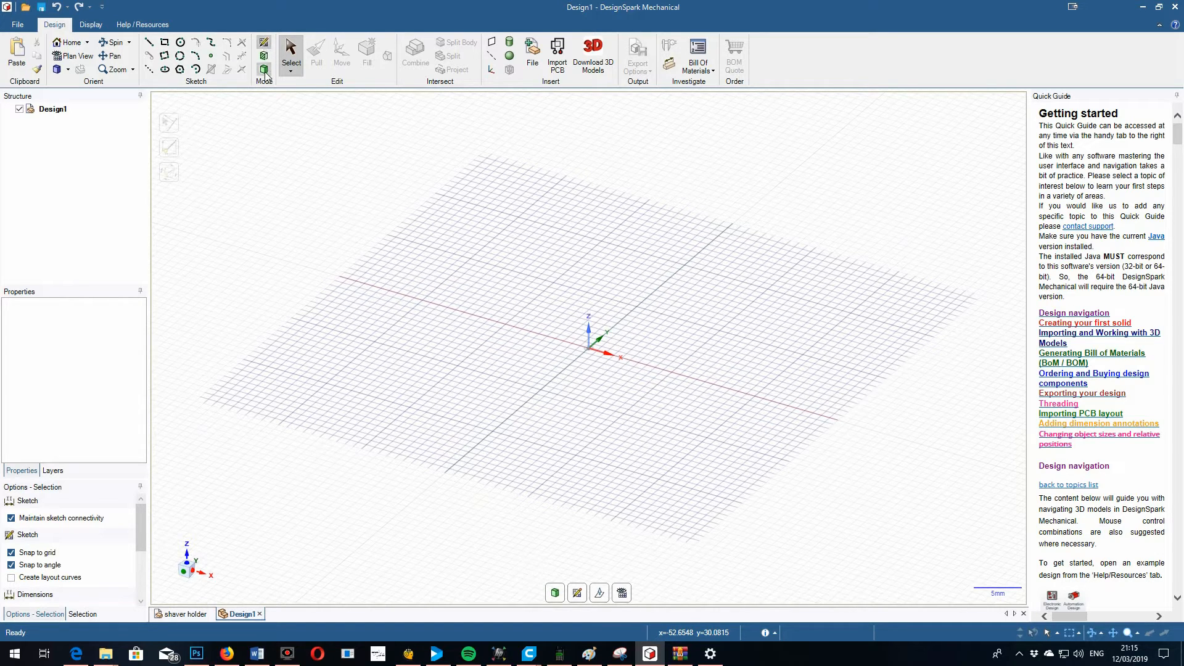
# - Leave the current sketch plane through 3D mode and start a new sketch on the vertical YZ plane
pyautogui.click(532, 331)
pyautogui.click(265, 57)
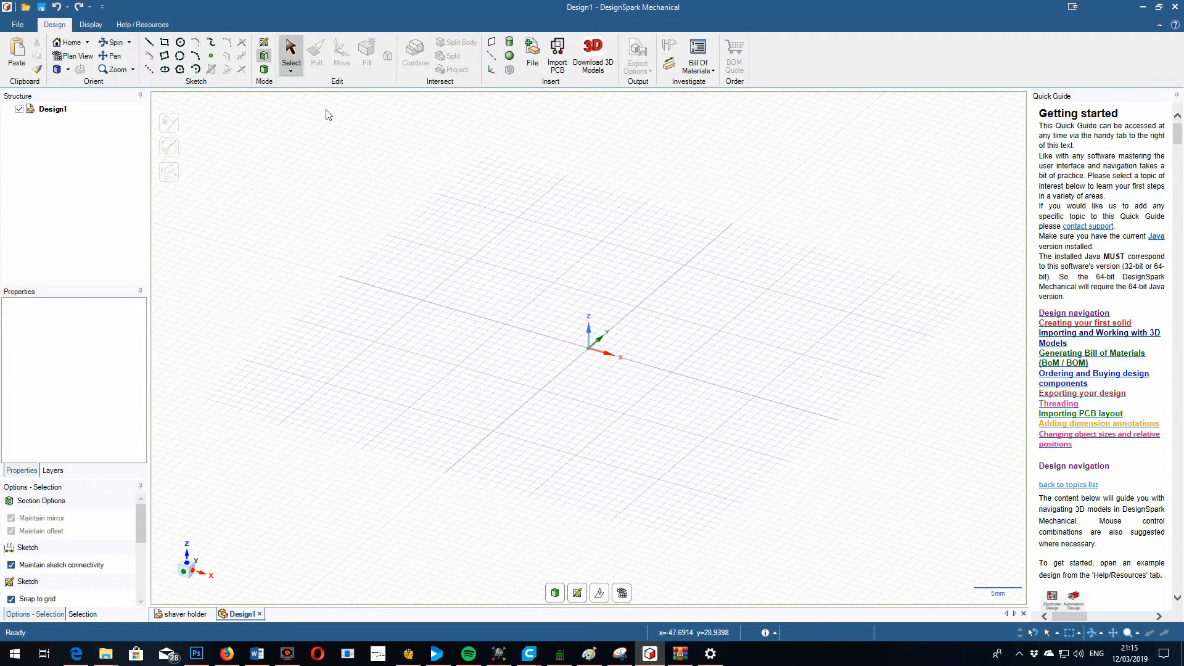
pyautogui.click(264, 69)
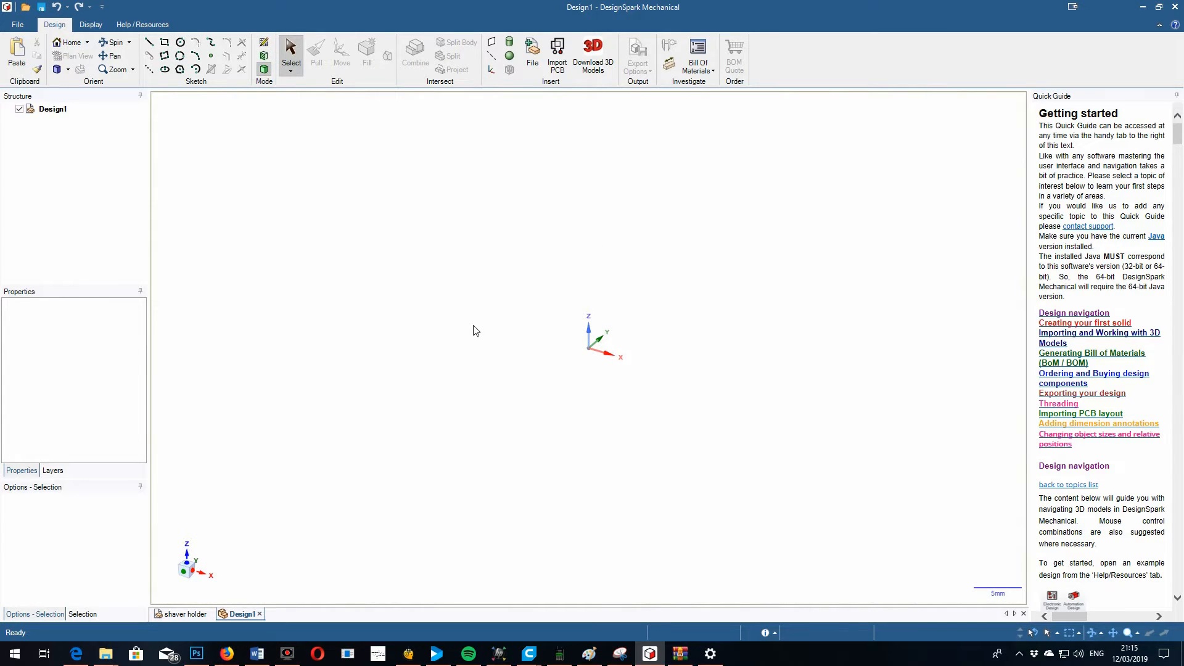
pyautogui.click(264, 42)
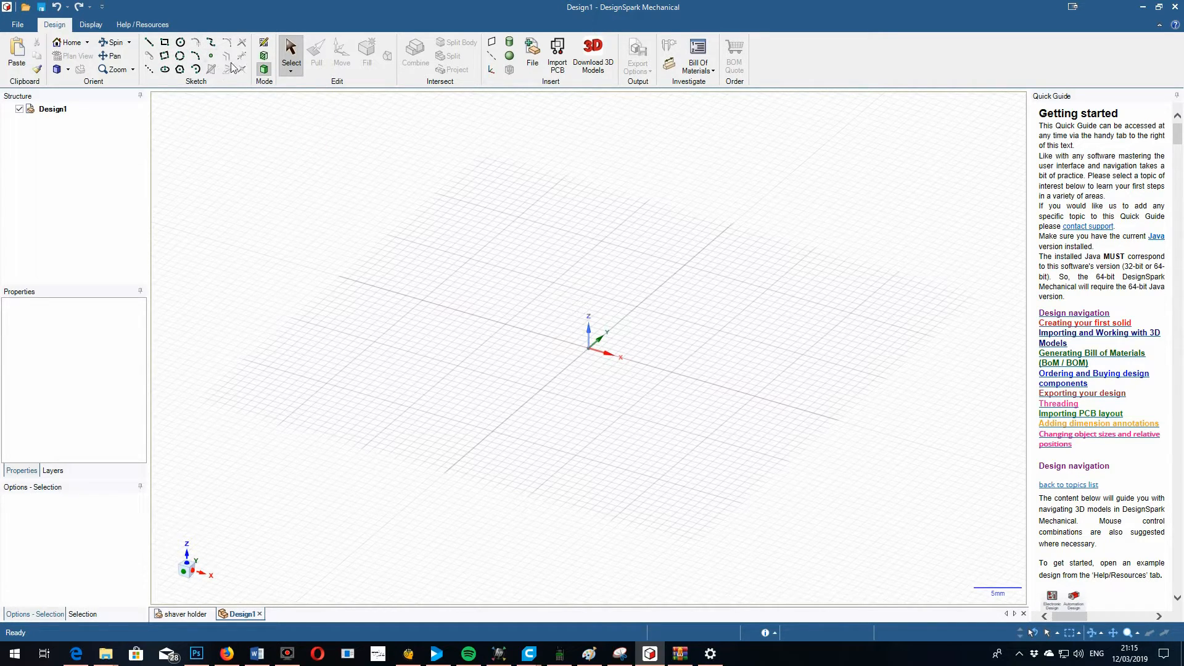
pyautogui.click(180, 69)
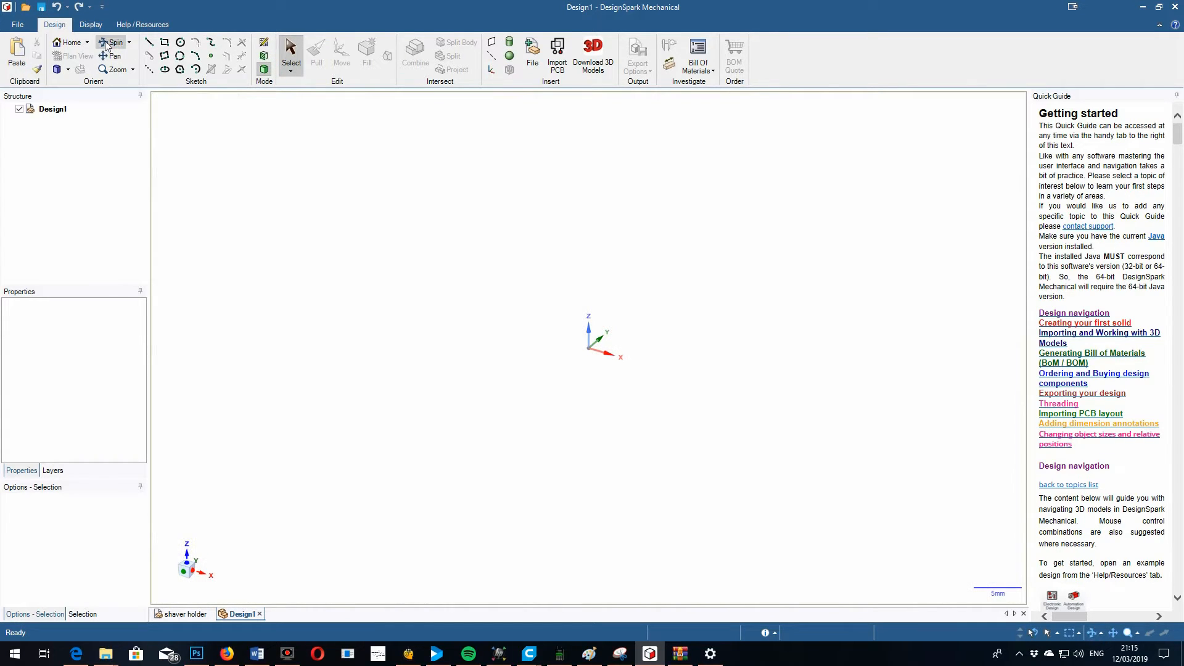
pyautogui.click(264, 46)
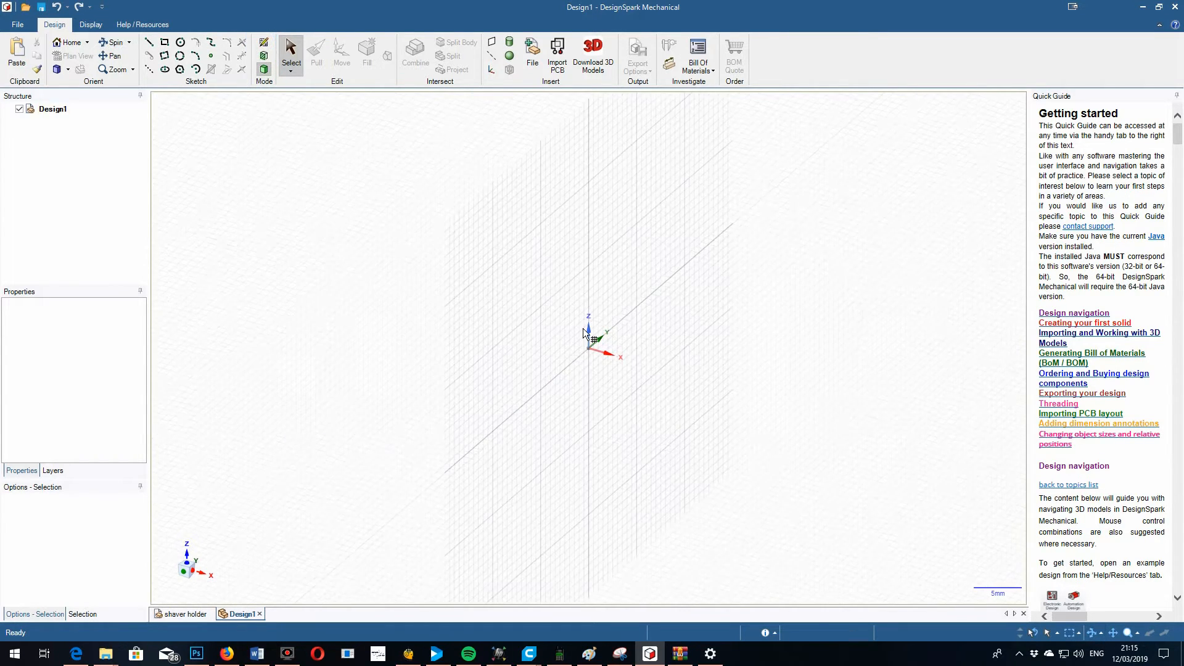
pyautogui.click(584, 334)
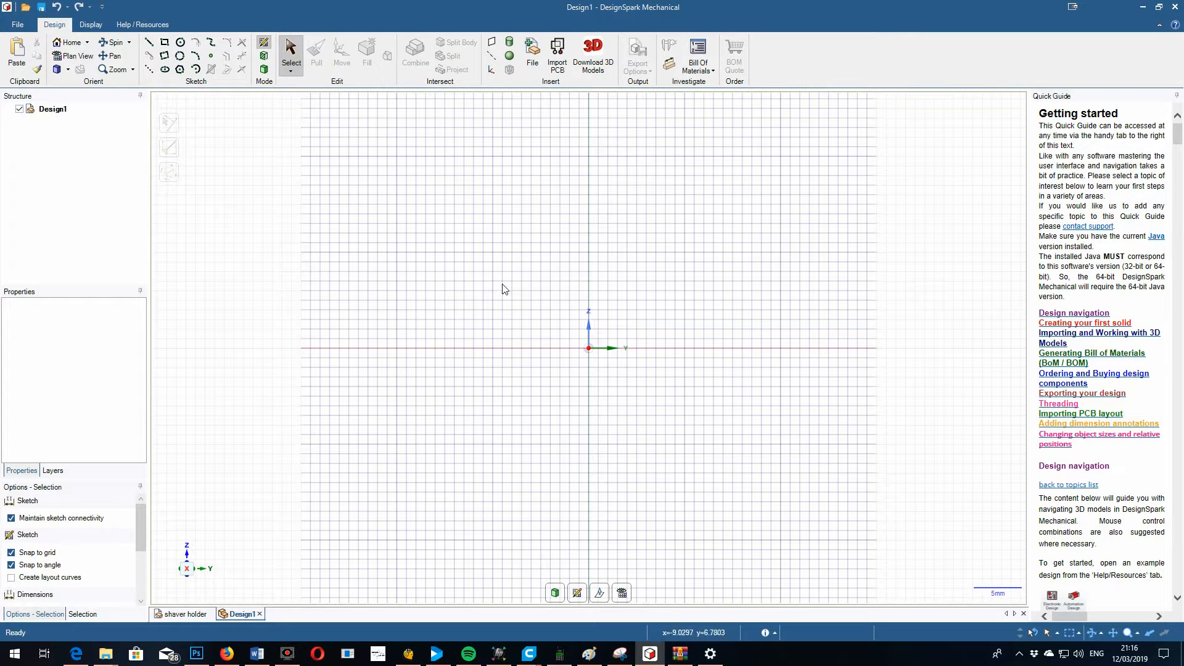
# - Draw a centre-defined rectangle from the origin, about 18 mm high, and set its width to 50 mm
pyautogui.click(165, 42)
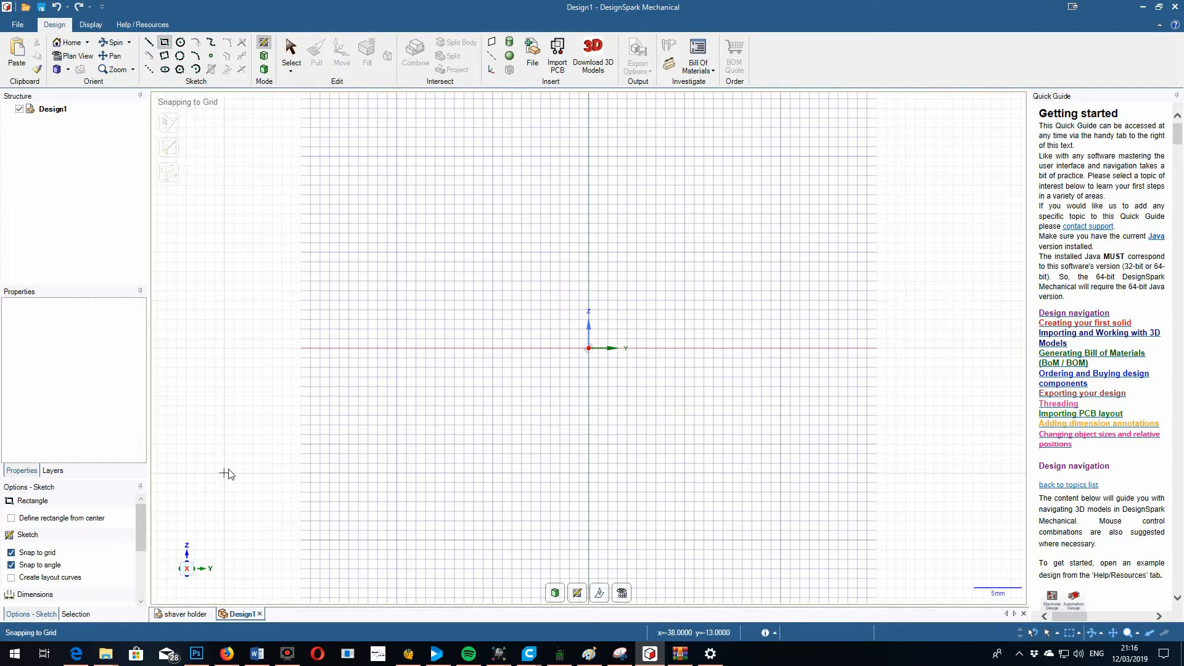
pyautogui.click(20, 521)
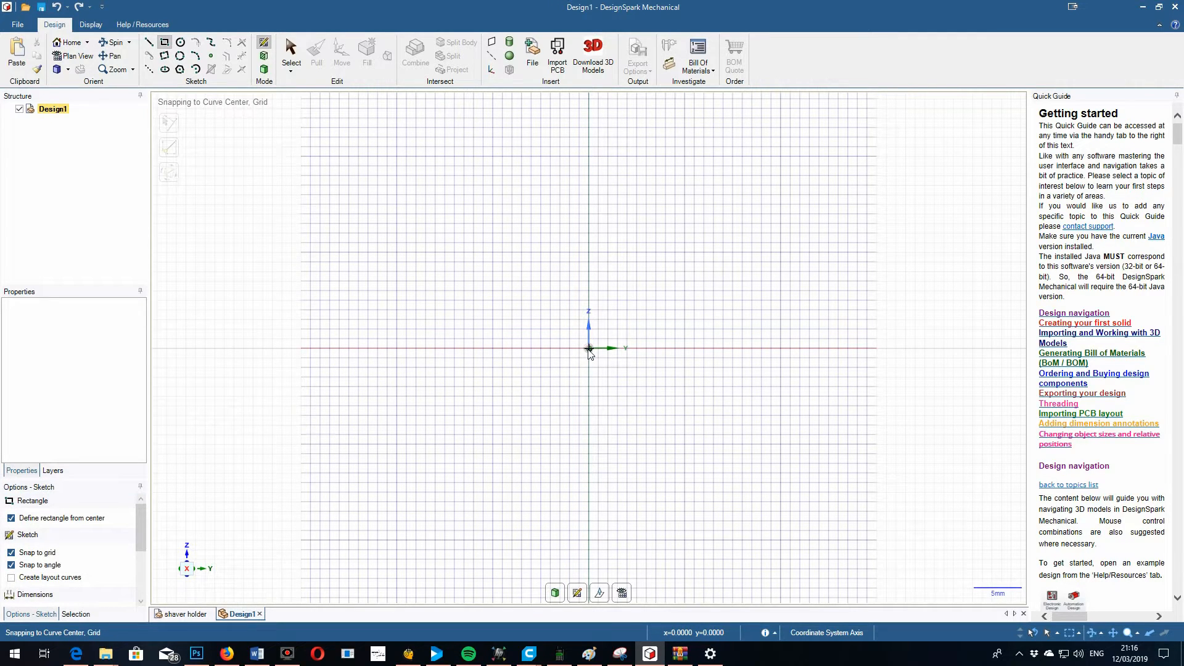
pyautogui.click(589, 348)
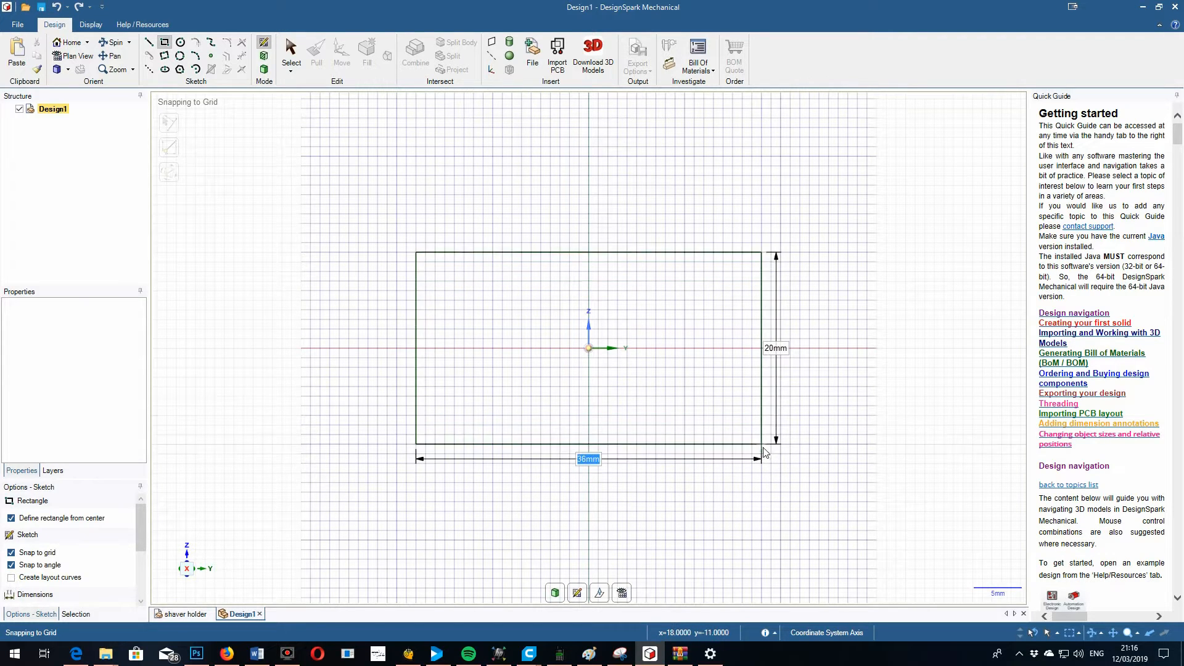
pyautogui.click(761, 439)
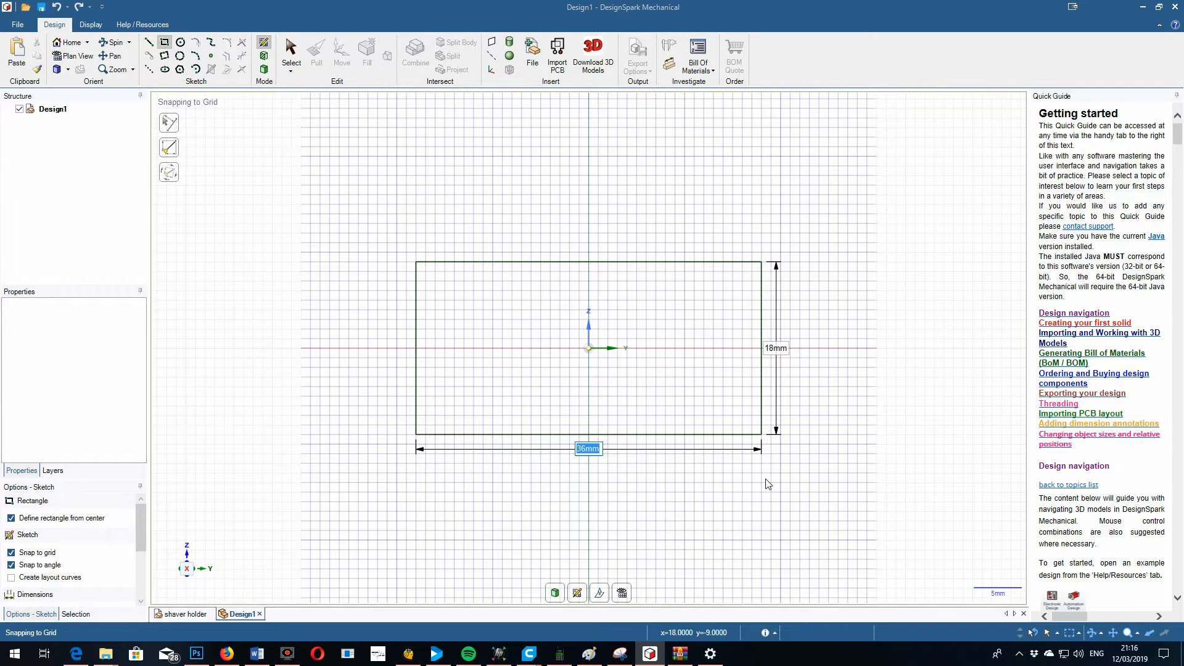
pyautogui.write('5')
pyautogui.press('Return')
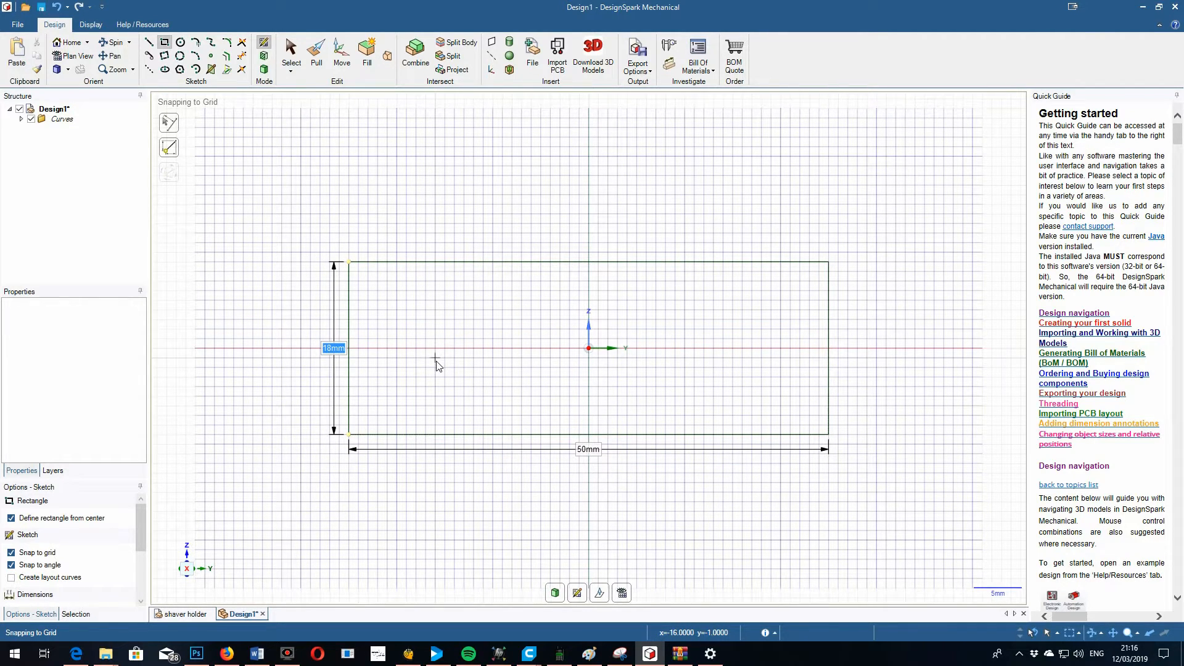
# - Set the rectangle's height to 30 mm and finish its dimensions
pyautogui.press('Tab')
pyautogui.press('Tab')
pyautogui.press('Tab')
pyautogui.press('Tab')
pyautogui.press('Tab')
pyautogui.press('Tab')
pyautogui.press('Tab')
pyautogui.press('Tab')
pyautogui.write('30')
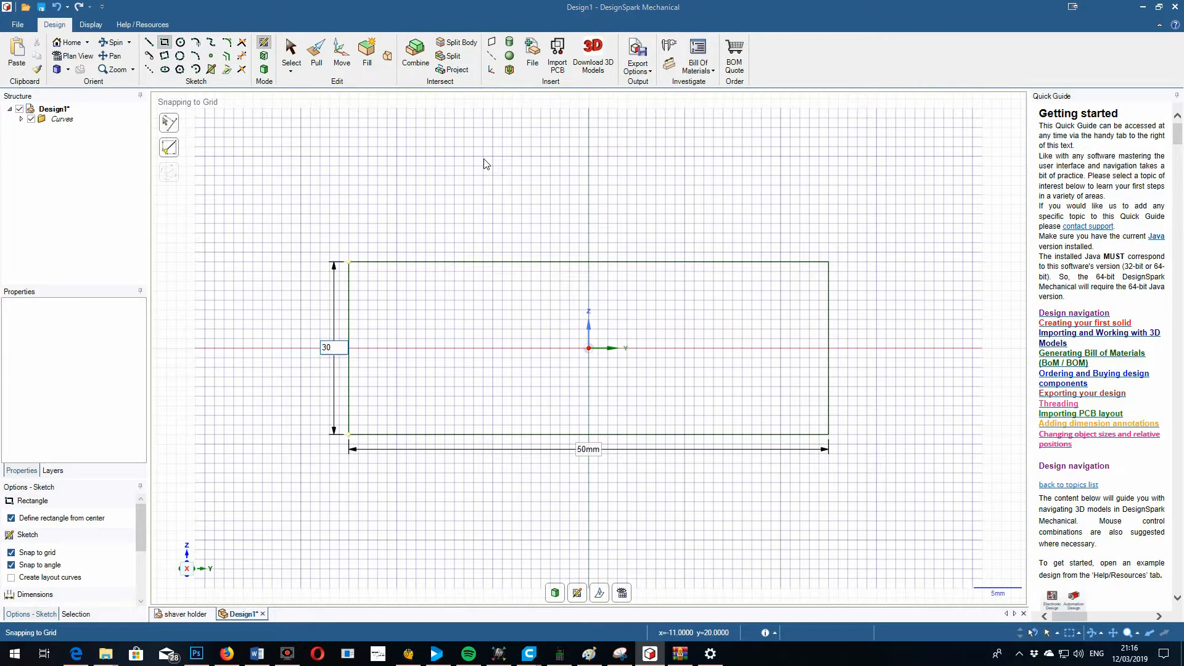
pyautogui.press('Return')
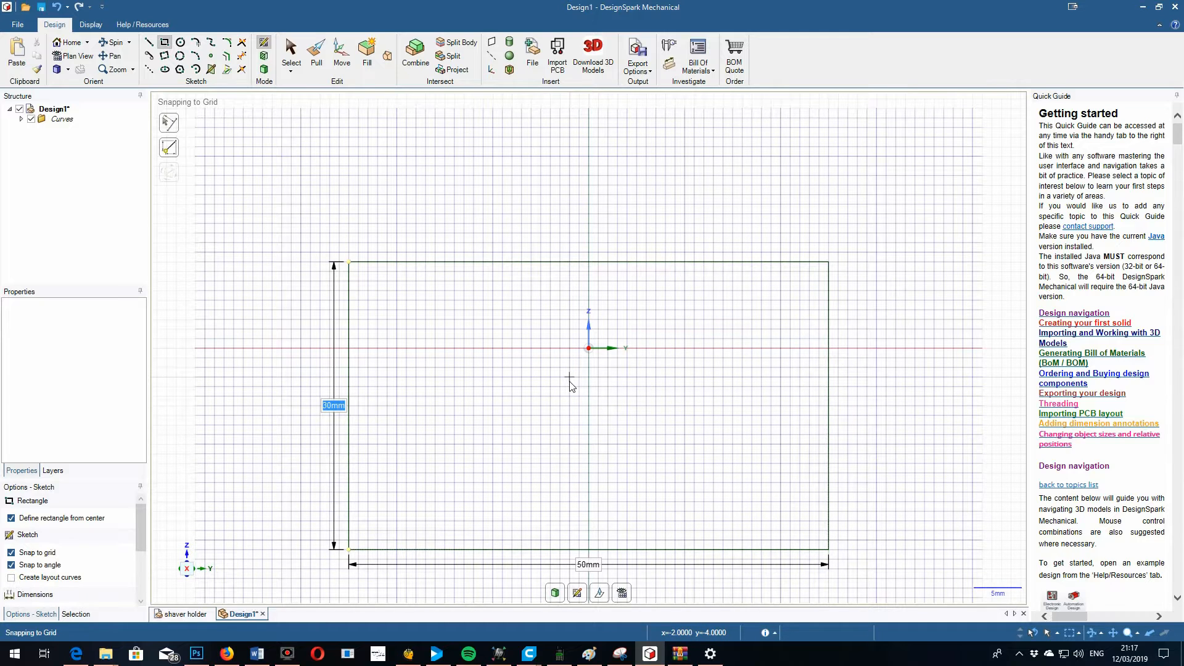
pyautogui.press('Return')
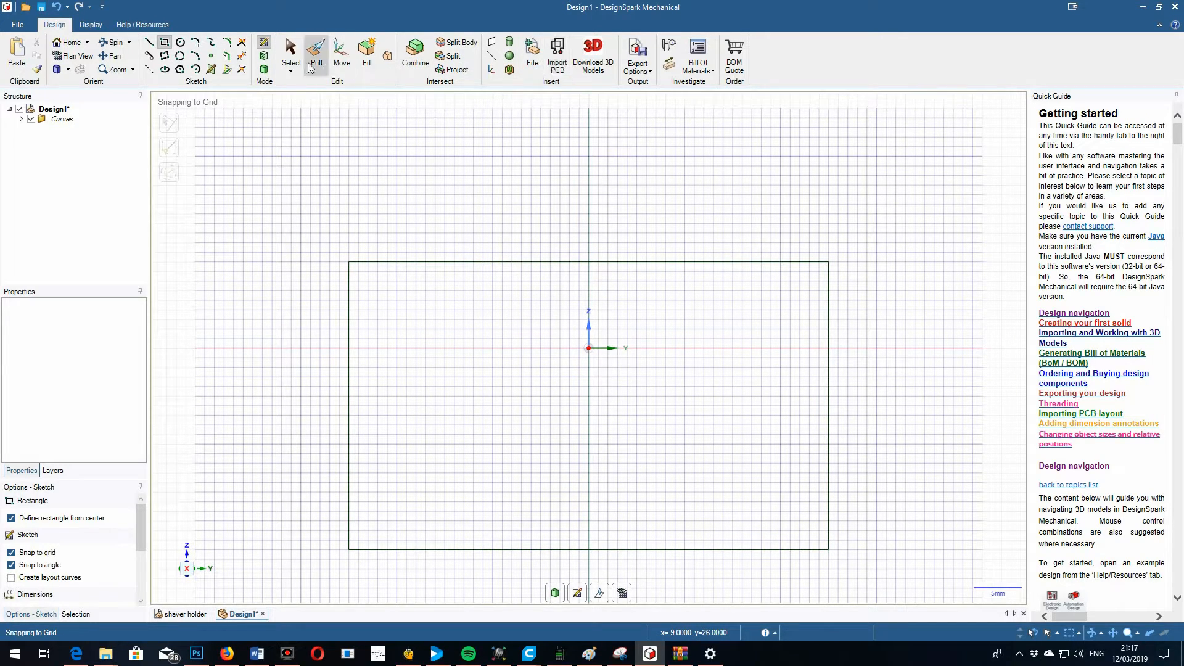
# - Select the whole rectangle and move it up so its bottom edge sits close to the horizontal axis through the origin
pyautogui.click(291, 54)
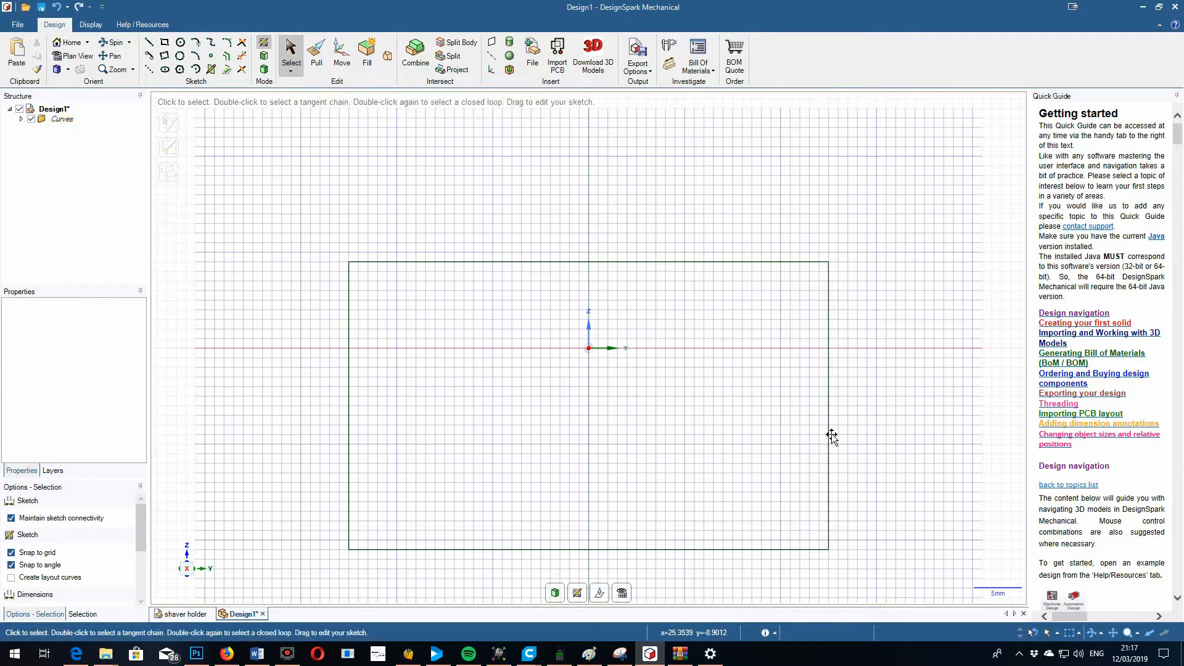
pyautogui.click(828, 432)
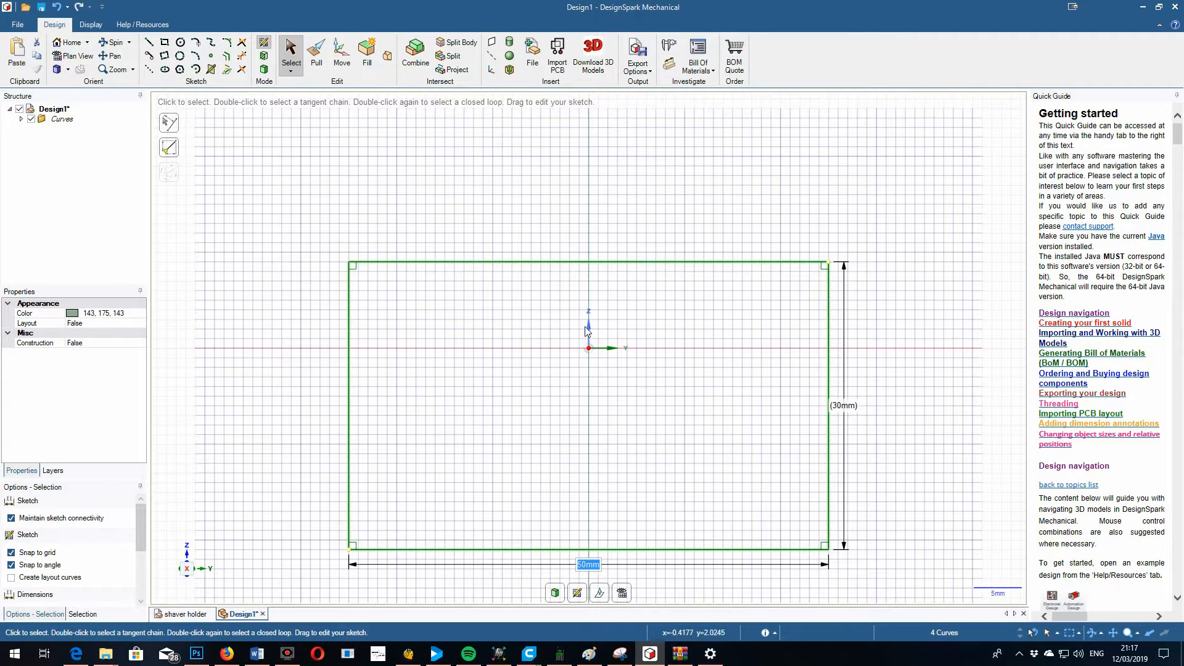
pyautogui.click(342, 57)
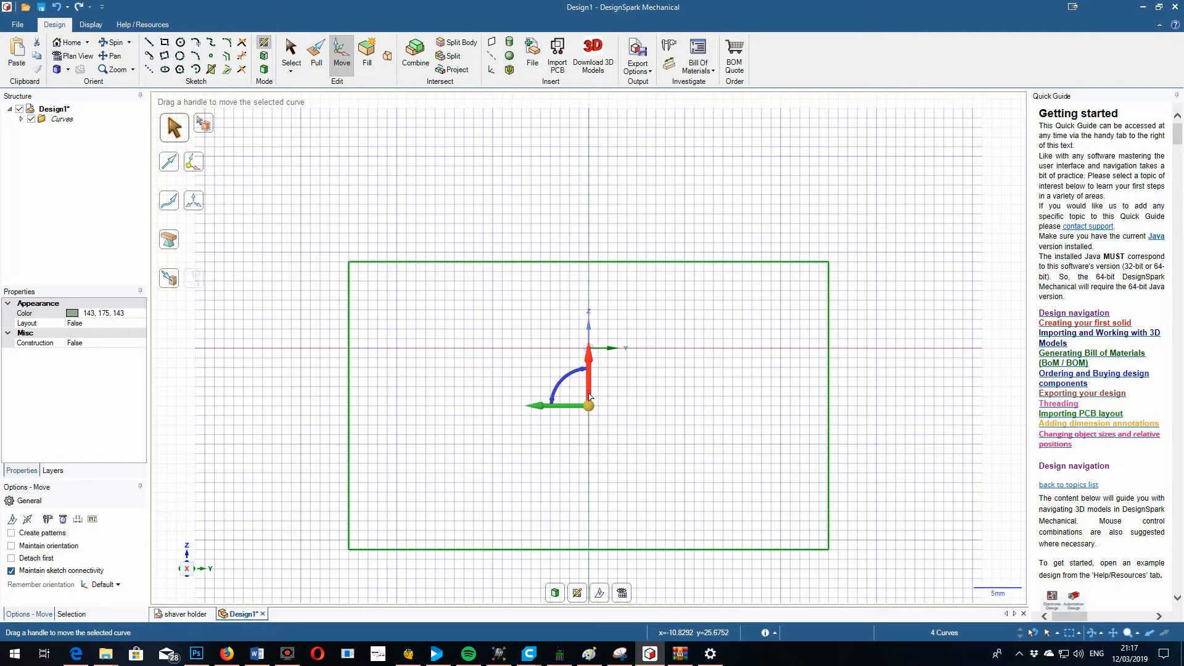
pyautogui.moveTo(590, 397); pyautogui.dragTo(591, 535)
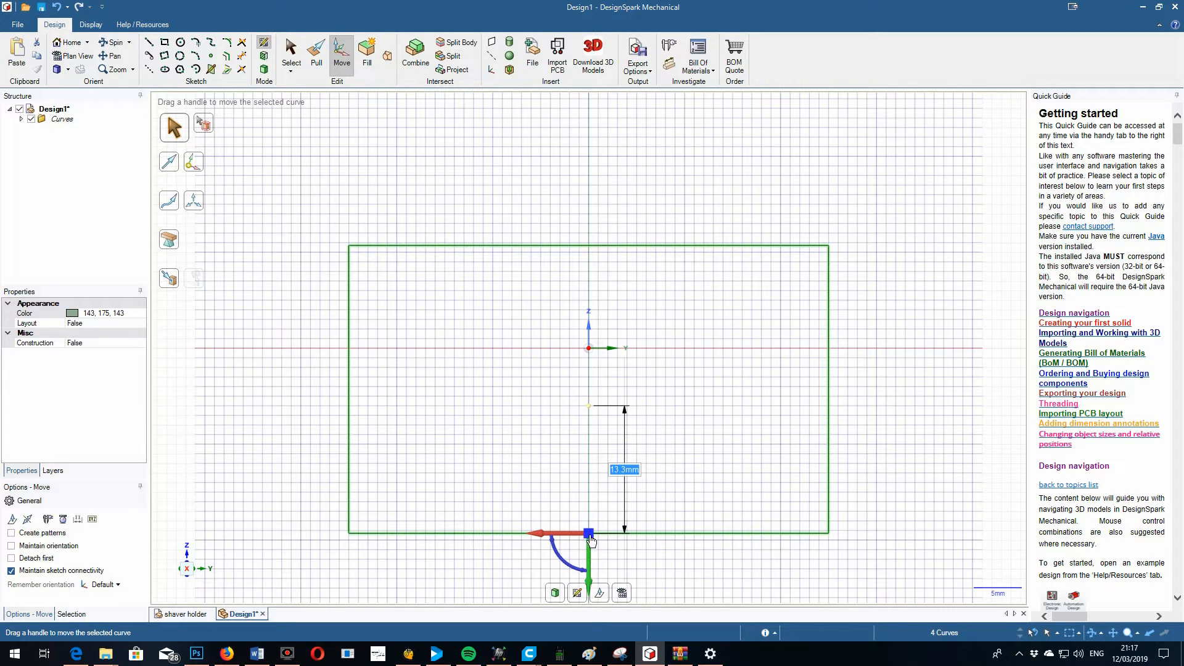
pyautogui.moveTo(590, 563); pyautogui.dragTo(599, 378)
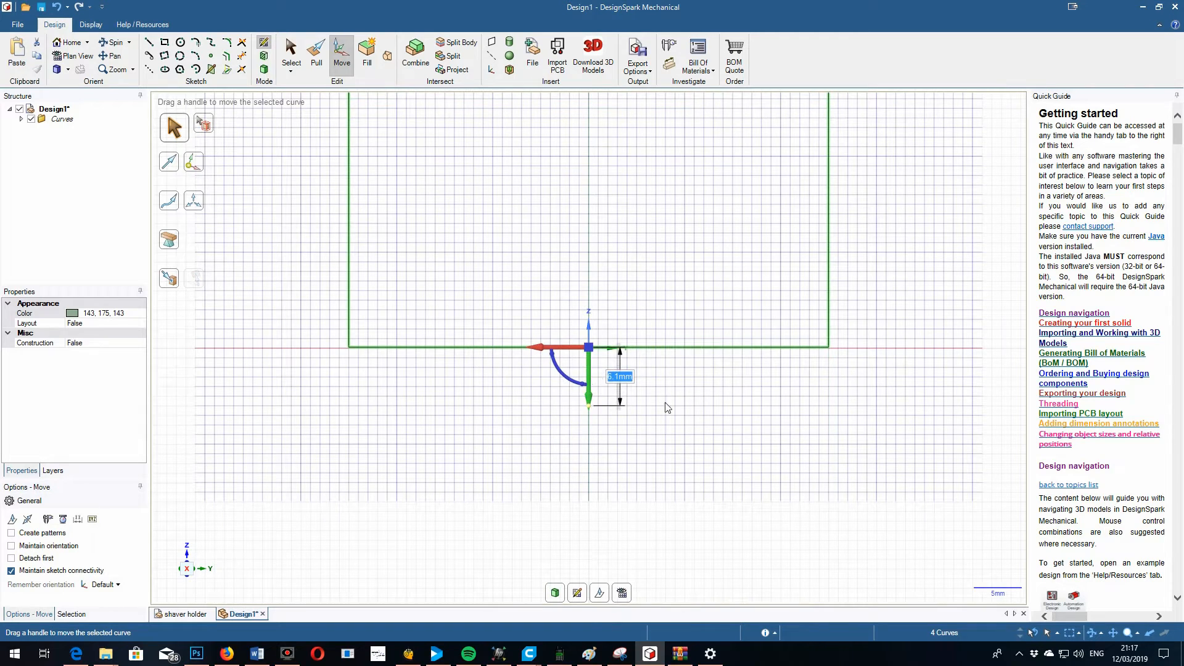
pyautogui.click(731, 410)
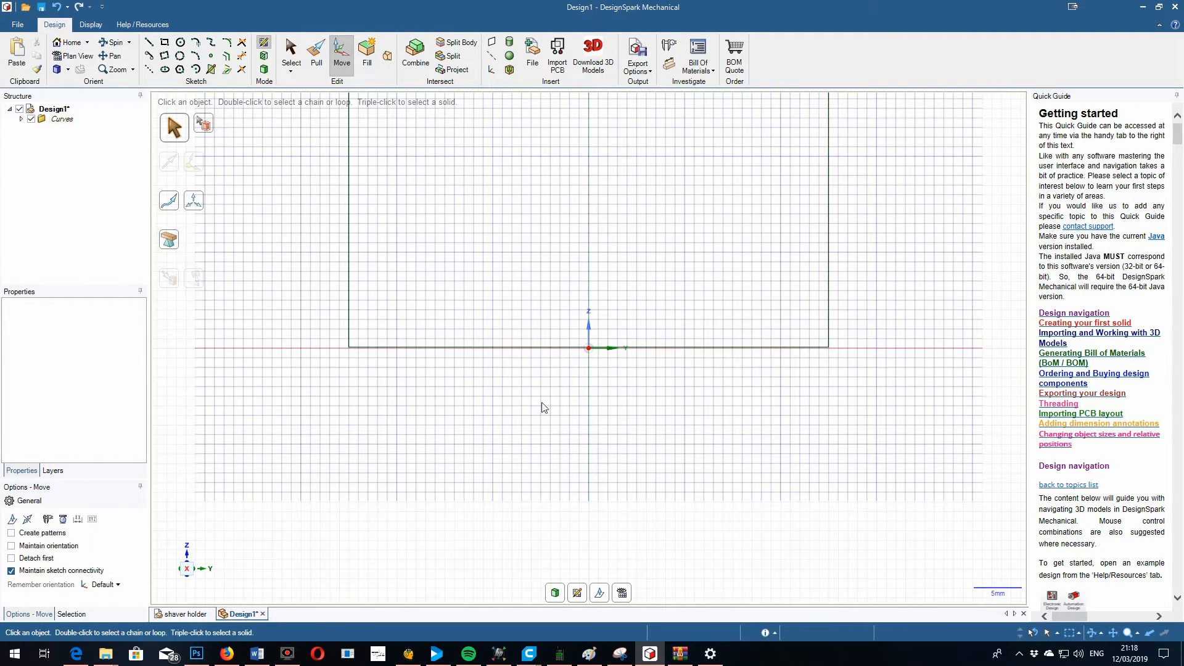
# - Anchor the Move tool at the middle of the rectangle's bottom edge and shift the rectangle 0.1 mm down onto the horizontal axis
pyautogui.doubleClick(831, 318)
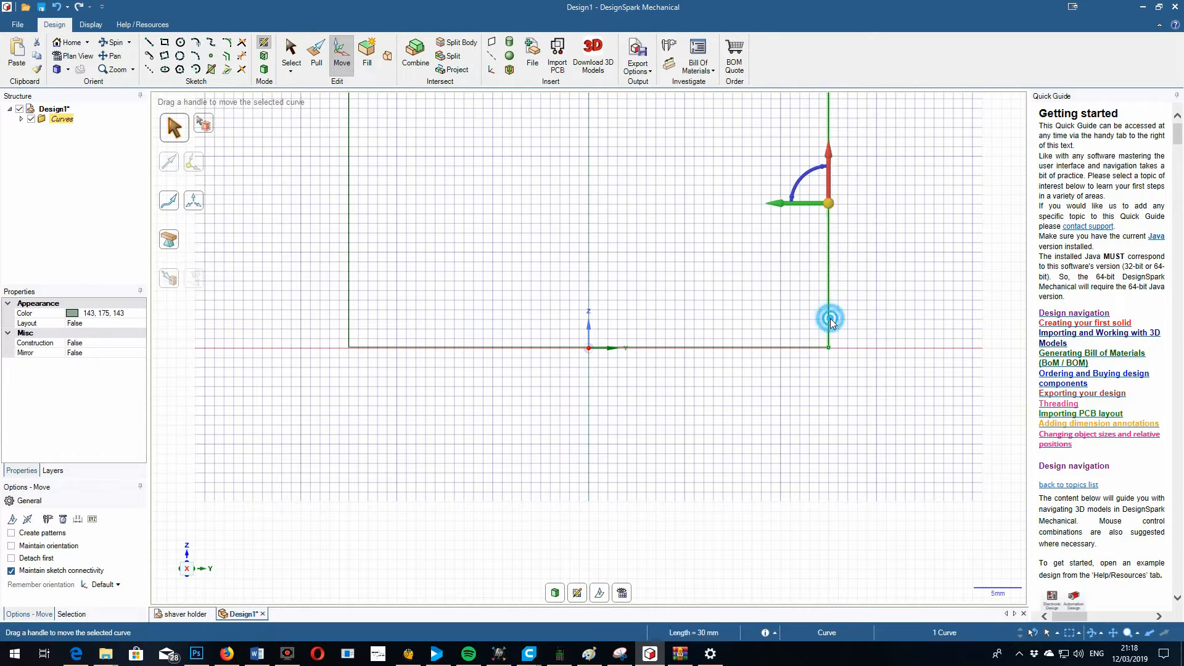
pyautogui.moveTo(589, 203); pyautogui.dragTo(588, 347)
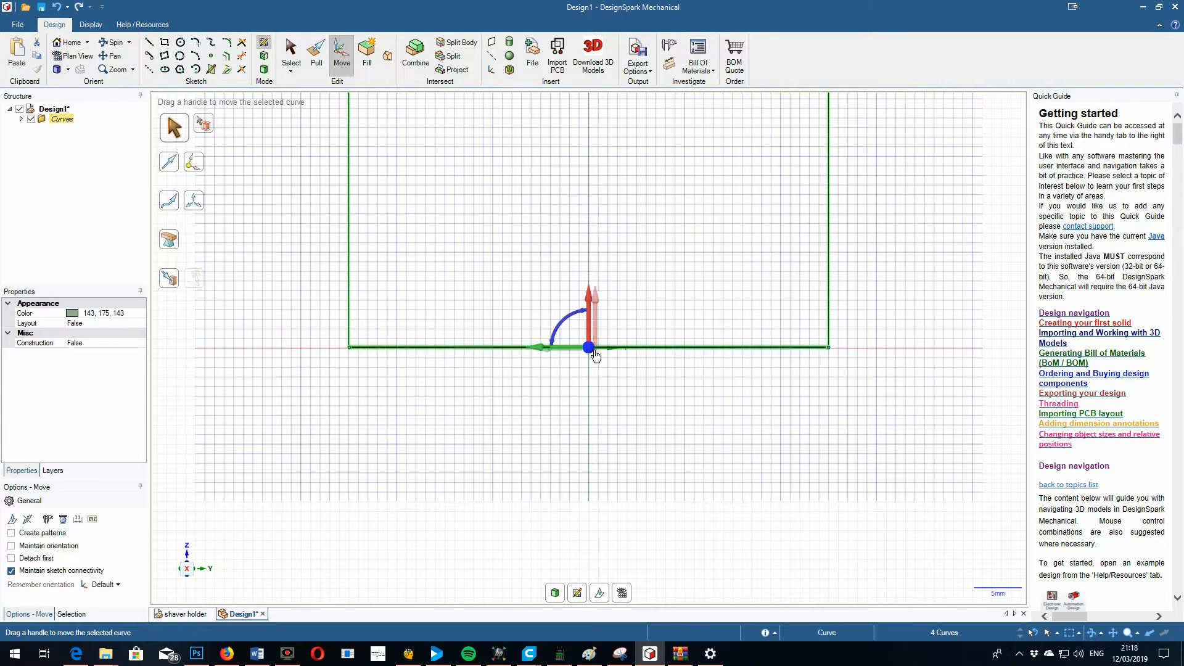
pyautogui.scroll(10, 585, 368)
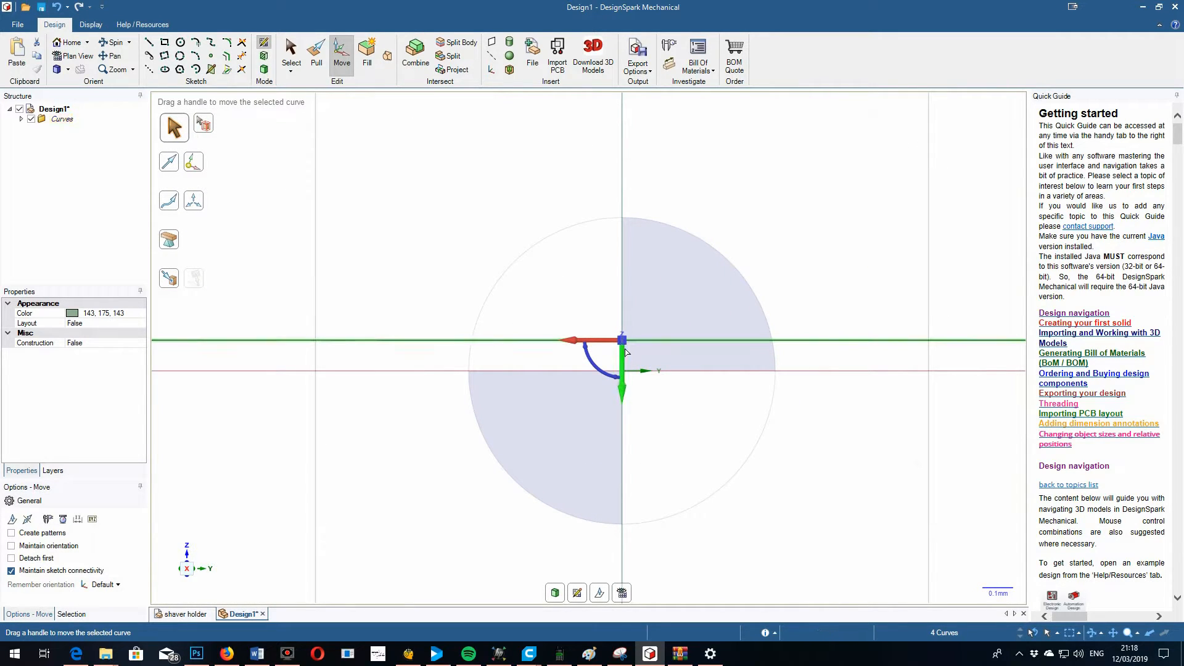
pyautogui.moveTo(622, 358); pyautogui.dragTo(622, 376)
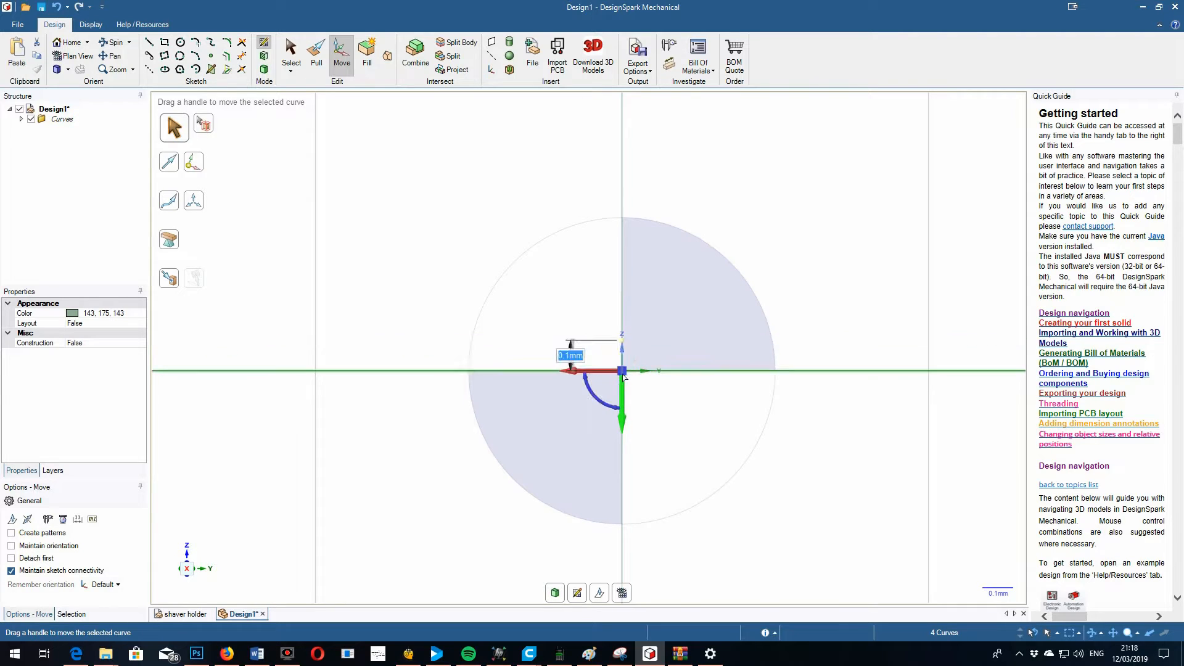
pyautogui.scroll(-5, 397, 405)
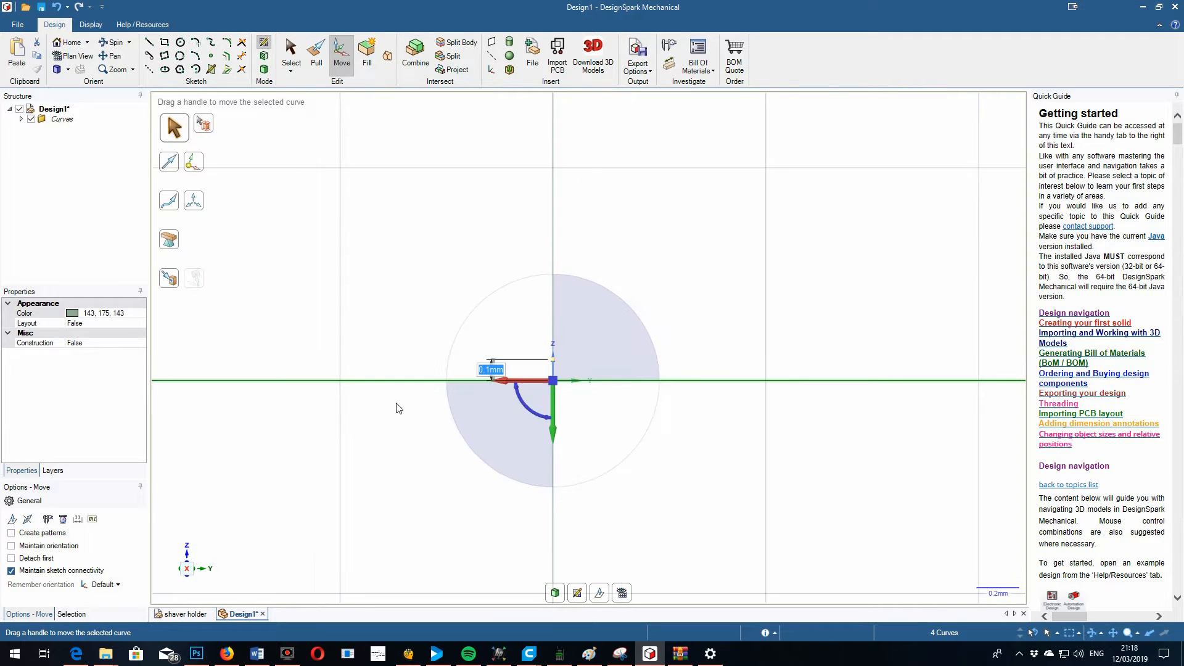
pyautogui.scroll(-10, 397, 405)
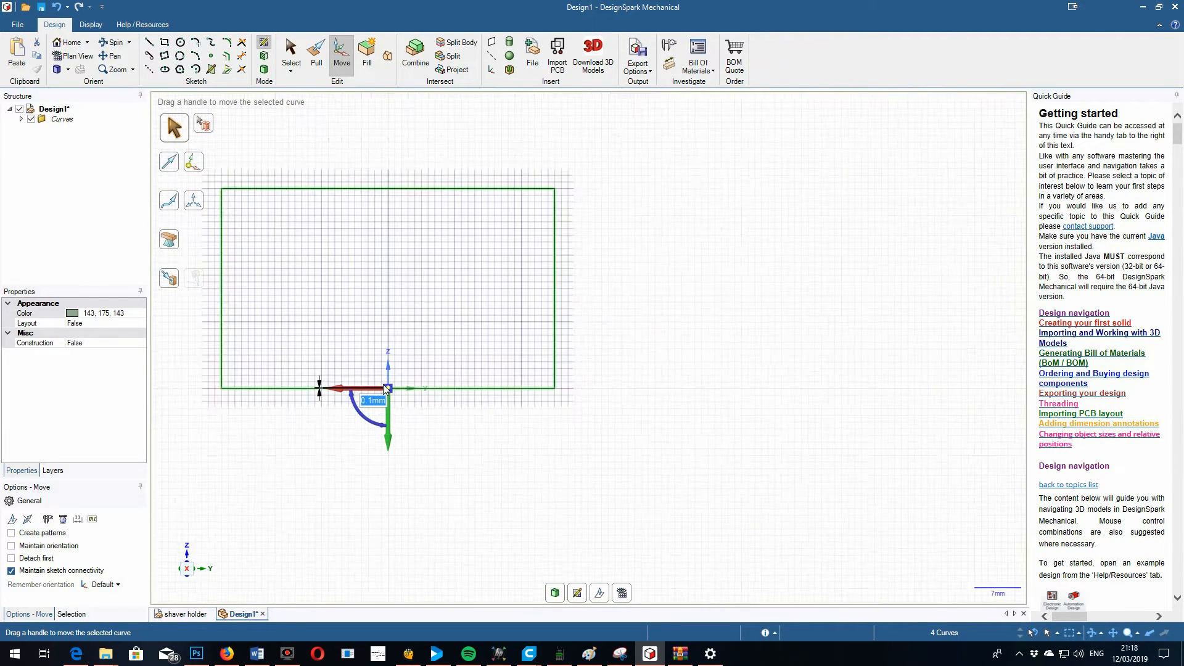
pyautogui.scroll(3, 237, 354)
pyautogui.click(320, 379)
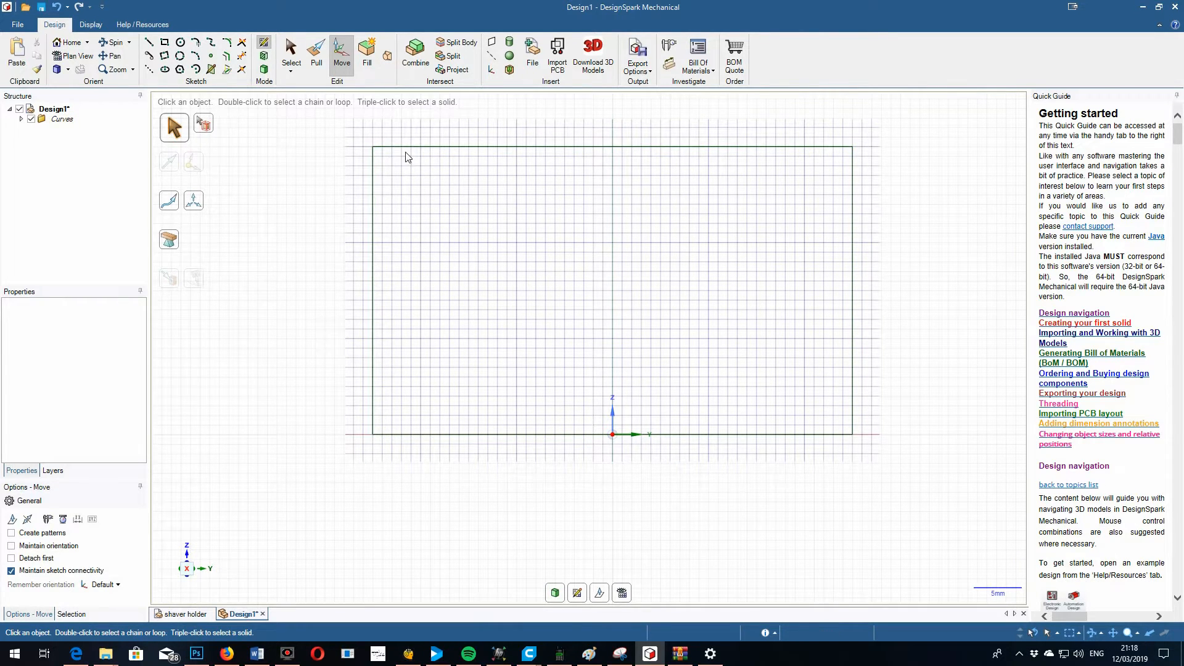
pyautogui.scroll(1, 421, 153)
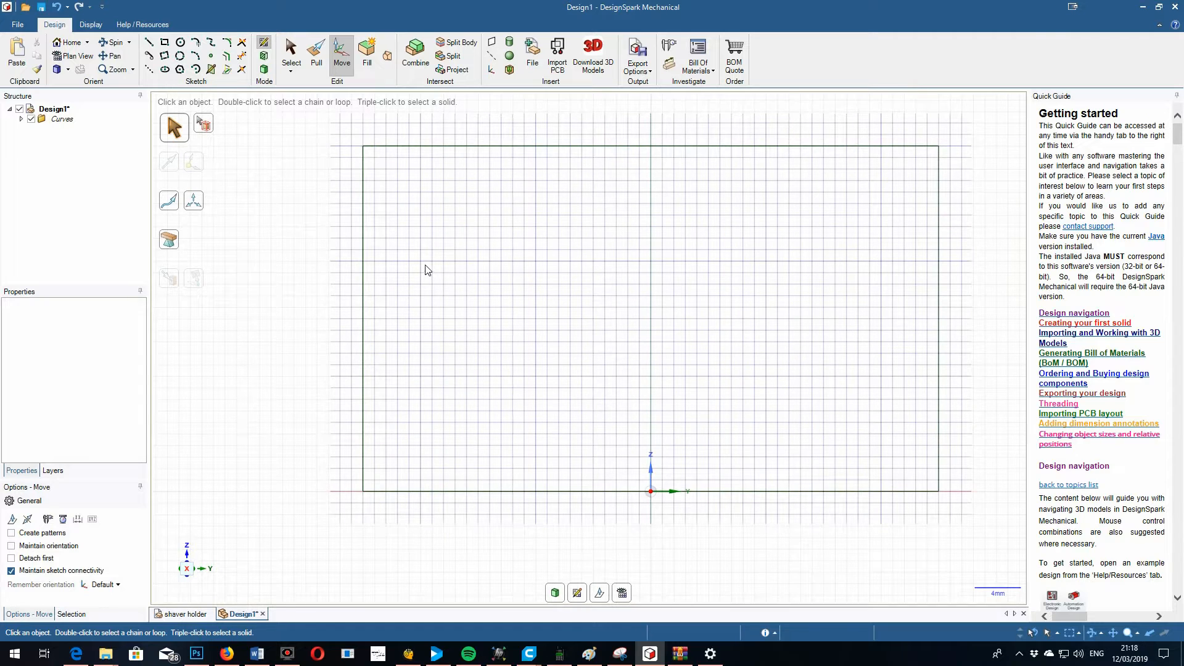
pyautogui.scroll(-1, 424, 266)
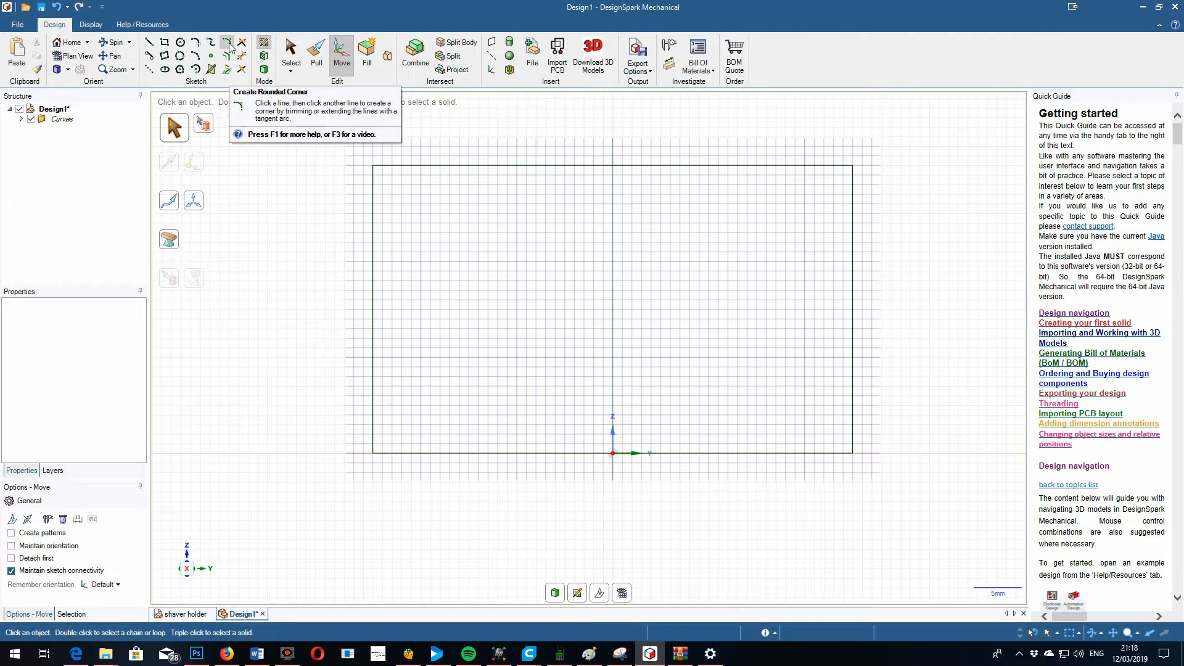
# - Round the rectangle's two left corners with tangent arcs, about 10 mm in diameter at the upper one and 12 mm at the lower one
pyautogui.click(229, 45)
pyautogui.click(373, 196)
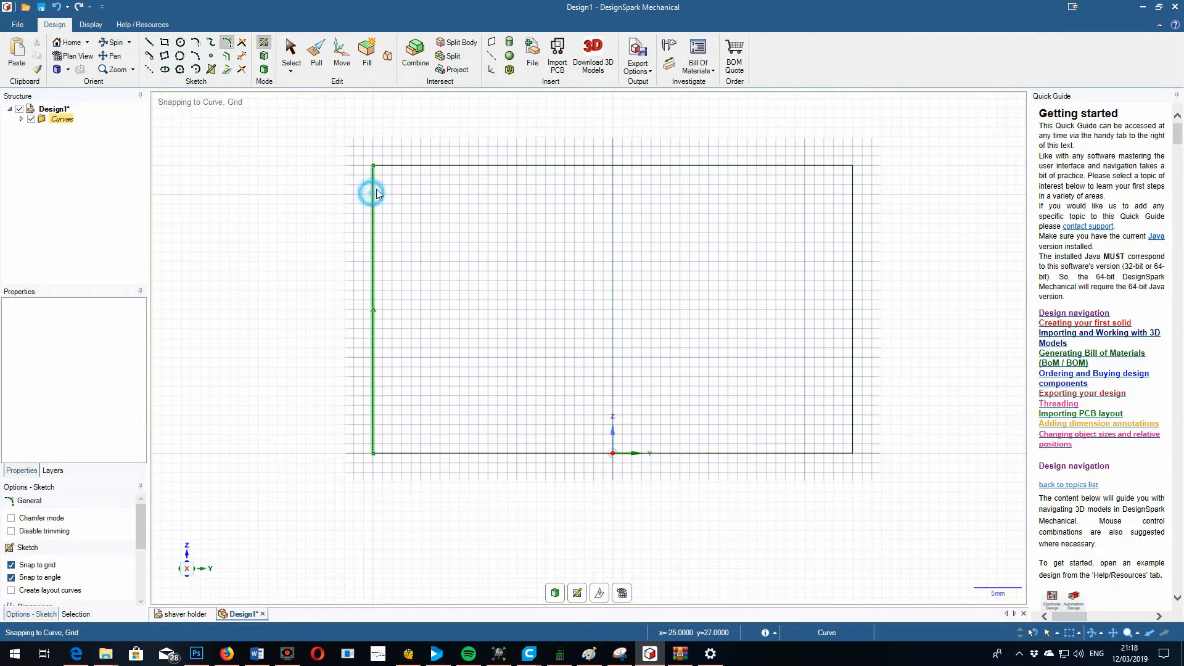
pyautogui.click(421, 167)
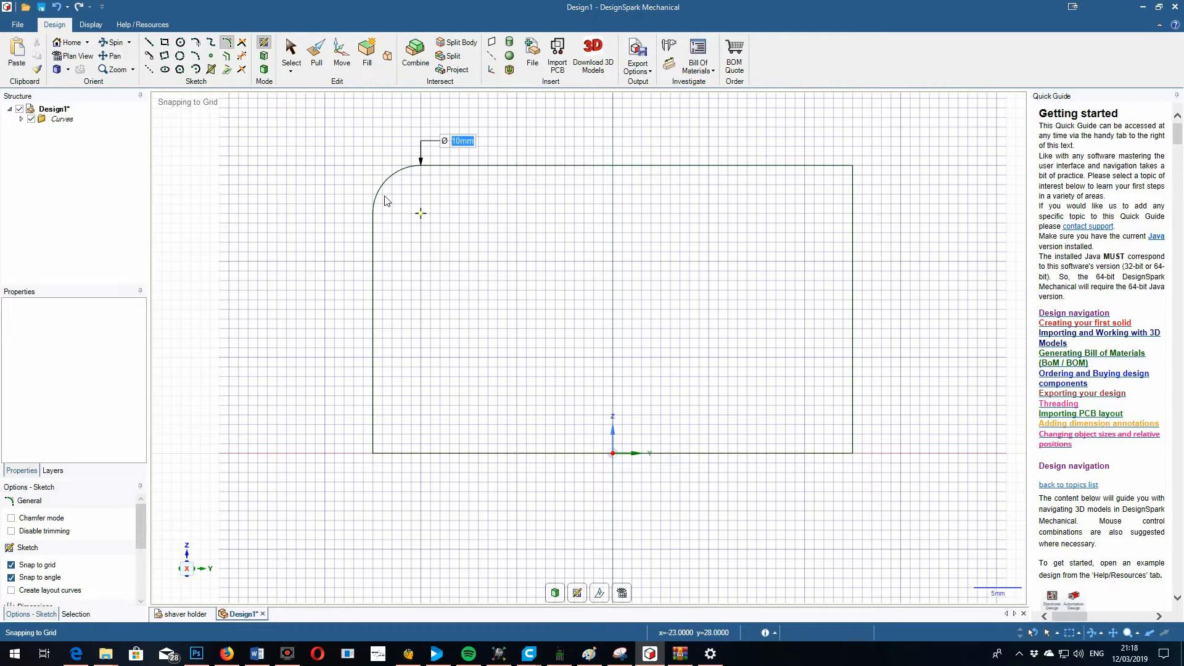
pyautogui.click(374, 407)
pyautogui.click(433, 455)
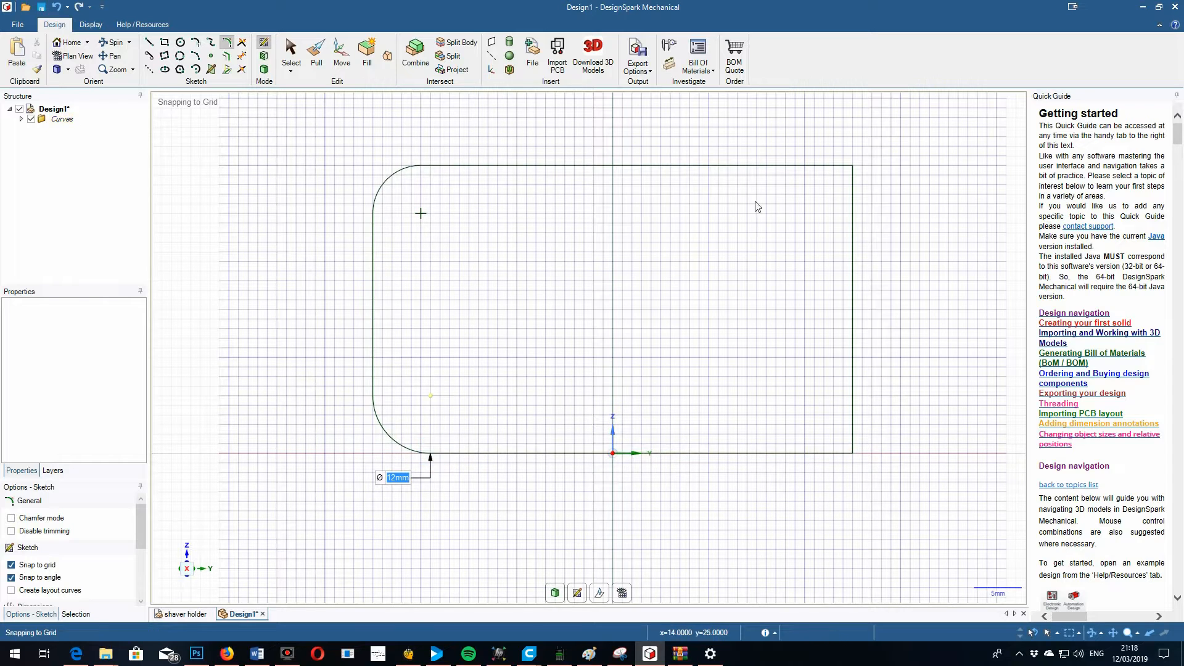
# - Round the rectangle's two right corners with tangent arcs, the lower one about 14 mm in diameter
pyautogui.click(796, 165)
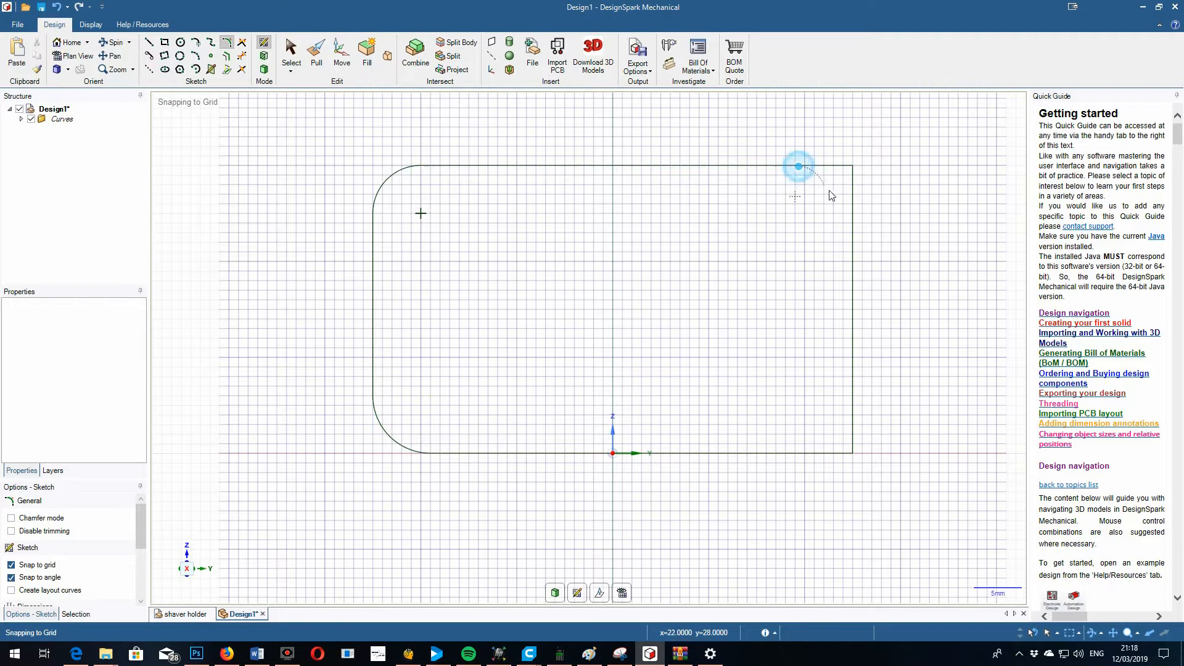
pyautogui.click(853, 246)
pyautogui.click(768, 453)
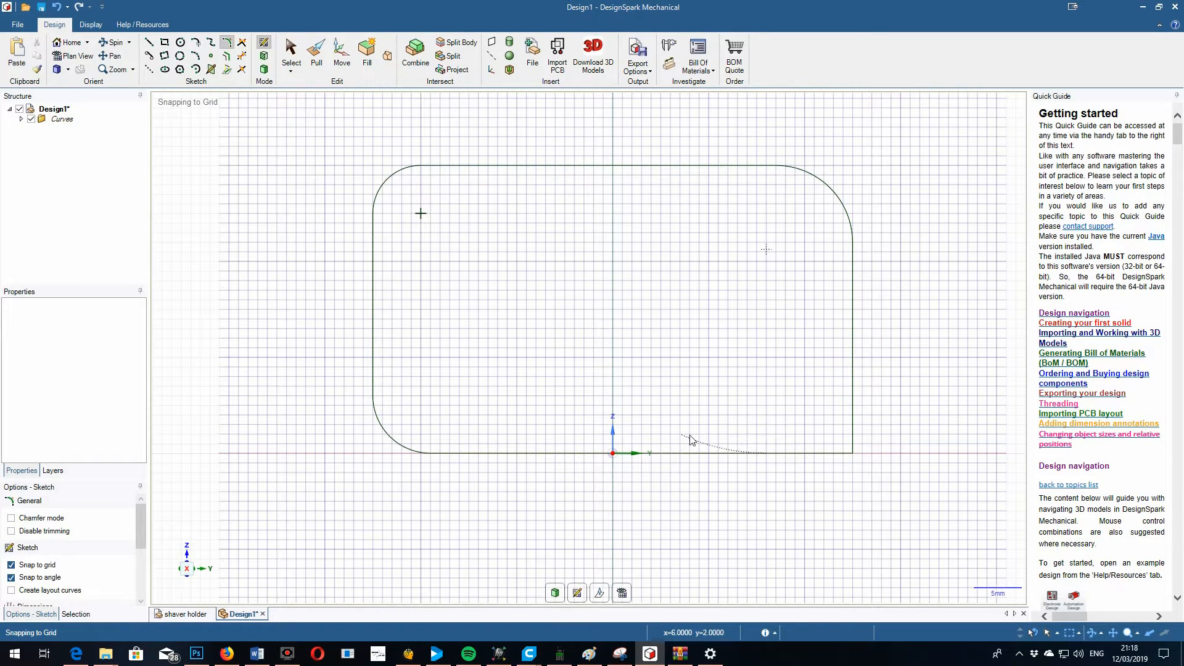
pyautogui.click(853, 381)
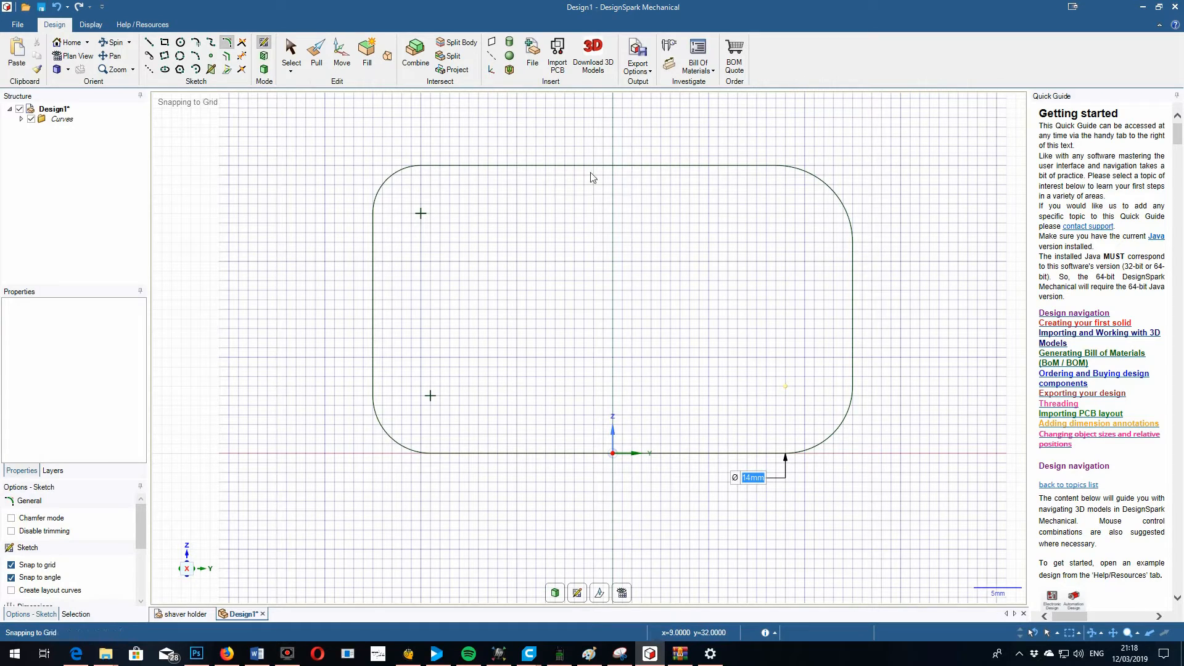
# - Undo all four rounded corners of the rectangle
pyautogui.click(58, 10)
pyautogui.click(57, 10)
pyautogui.click(57, 10)
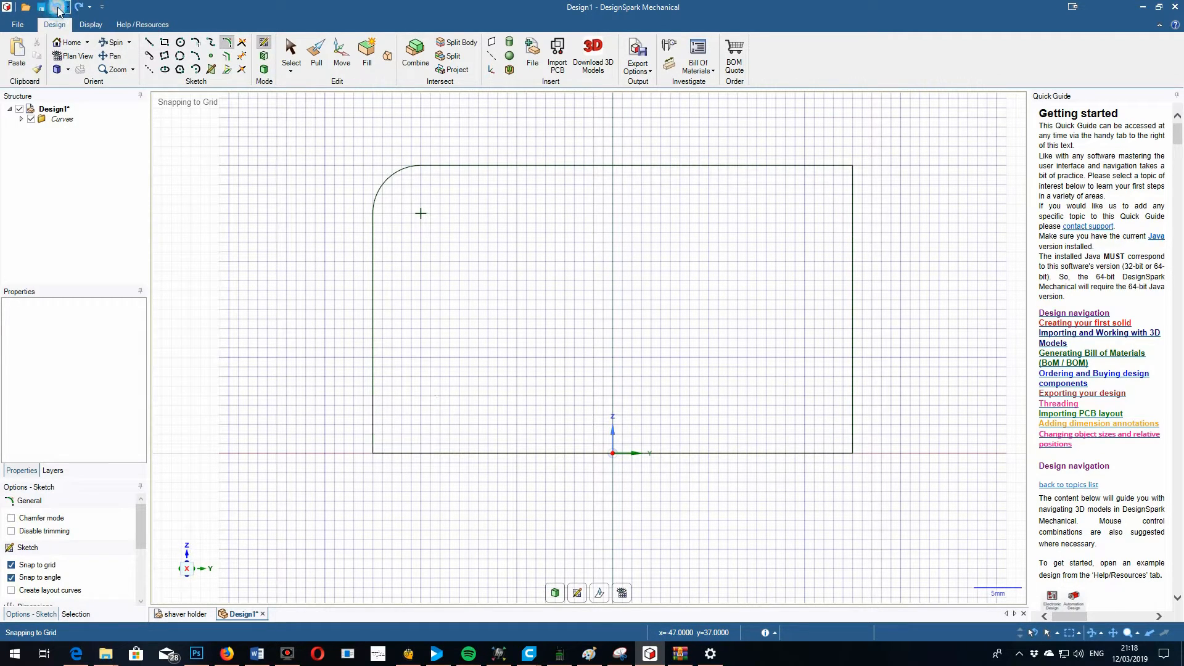
pyautogui.click(57, 10)
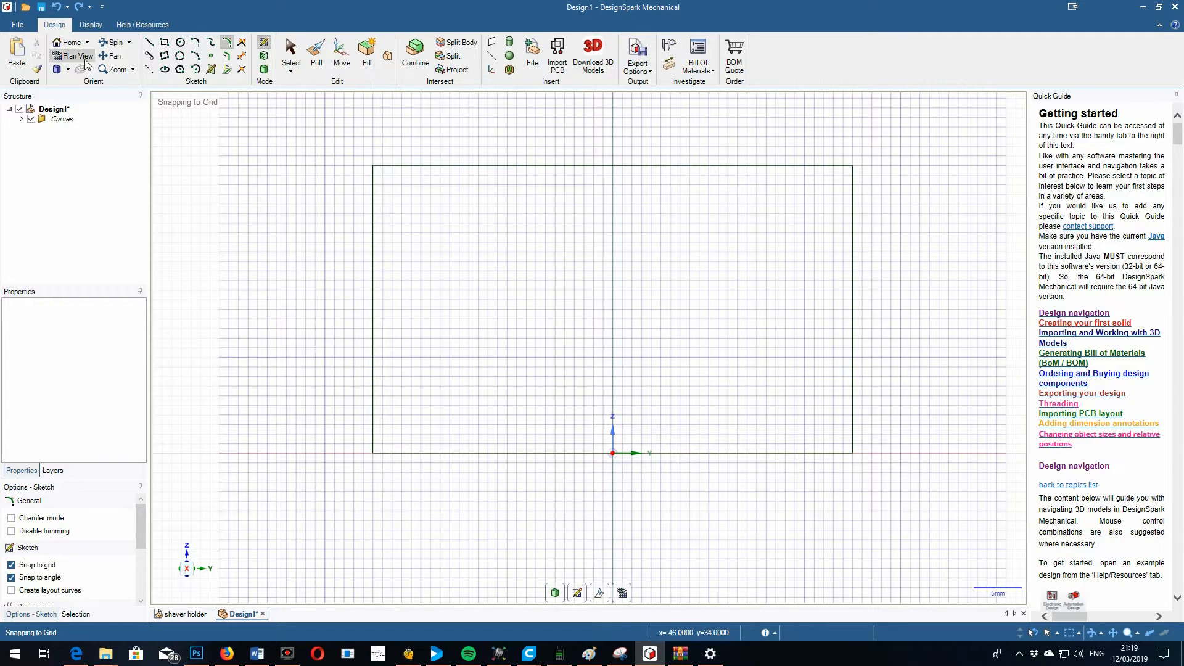
# - Save the design under the file name lewis in the shaver holder folder as a DS Mechanical file
pyautogui.click(17, 26)
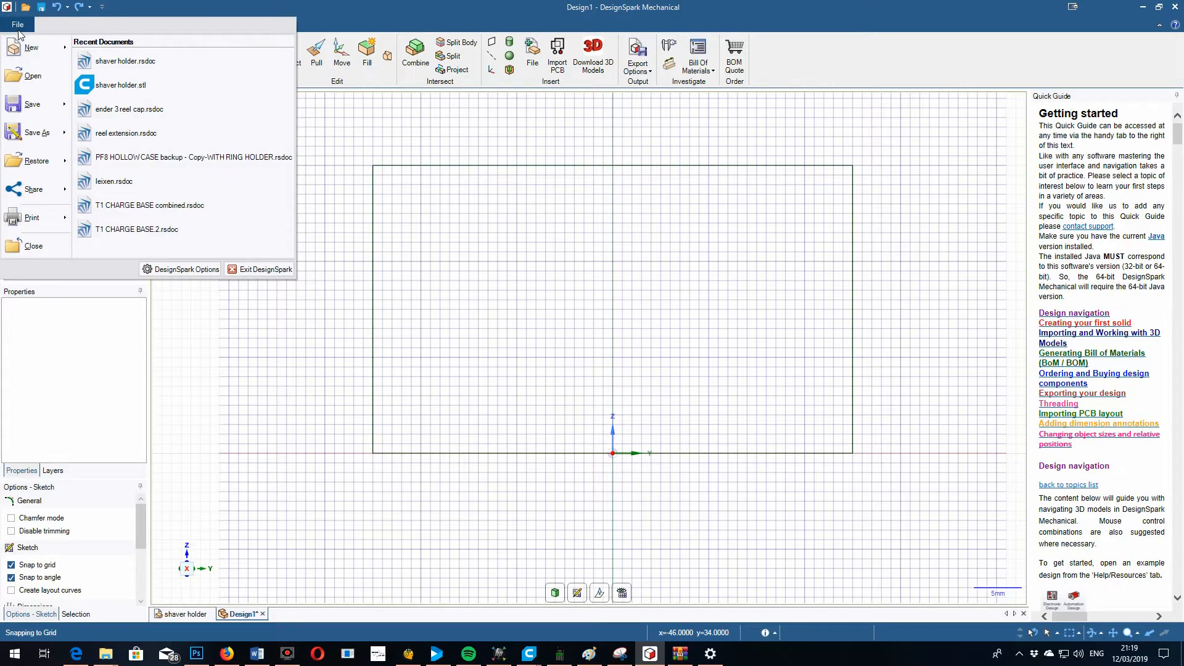
pyautogui.moveTo(51, 133)
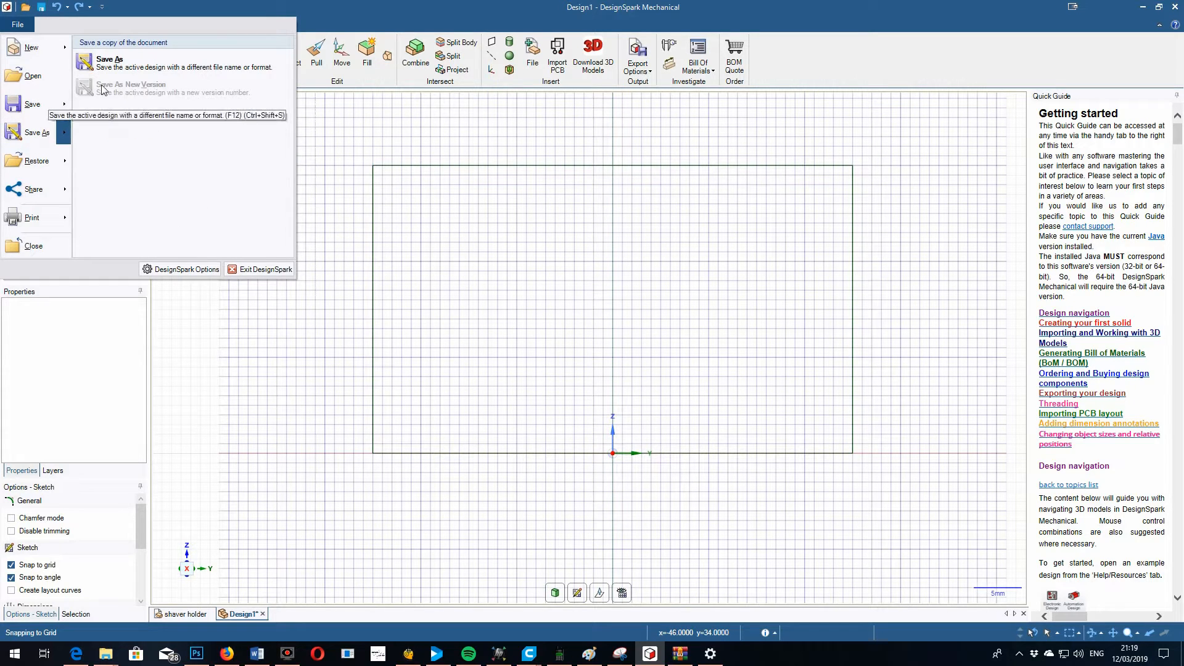
pyautogui.click(123, 60)
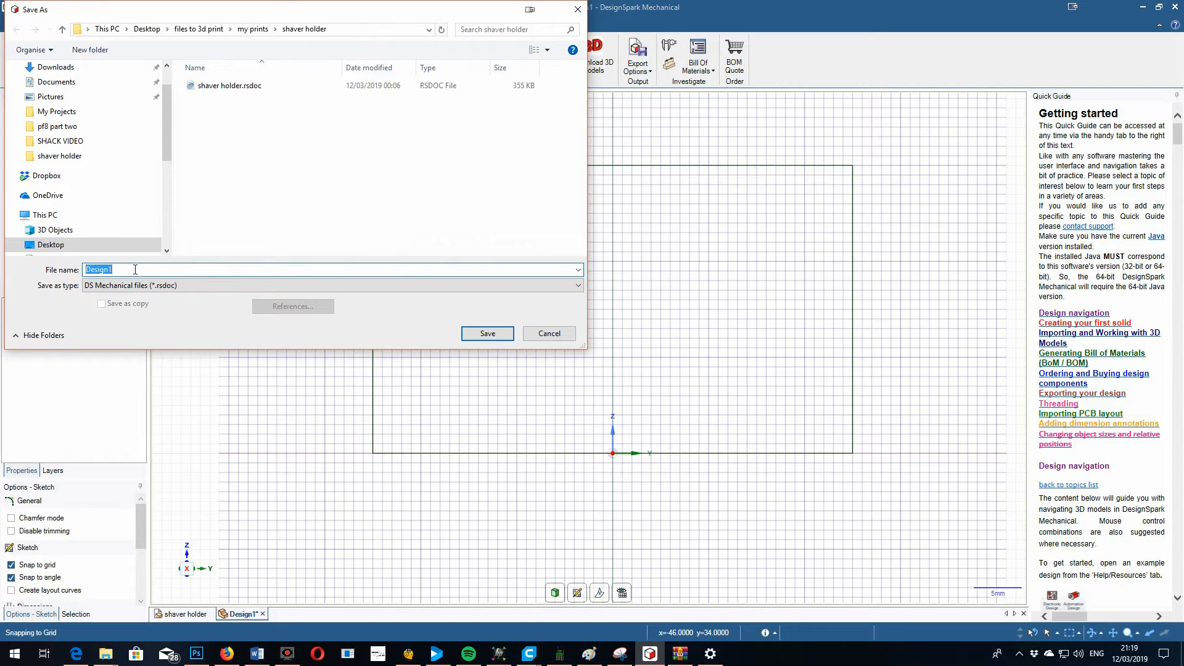
pyautogui.write('lewis')
pyautogui.press('Return')
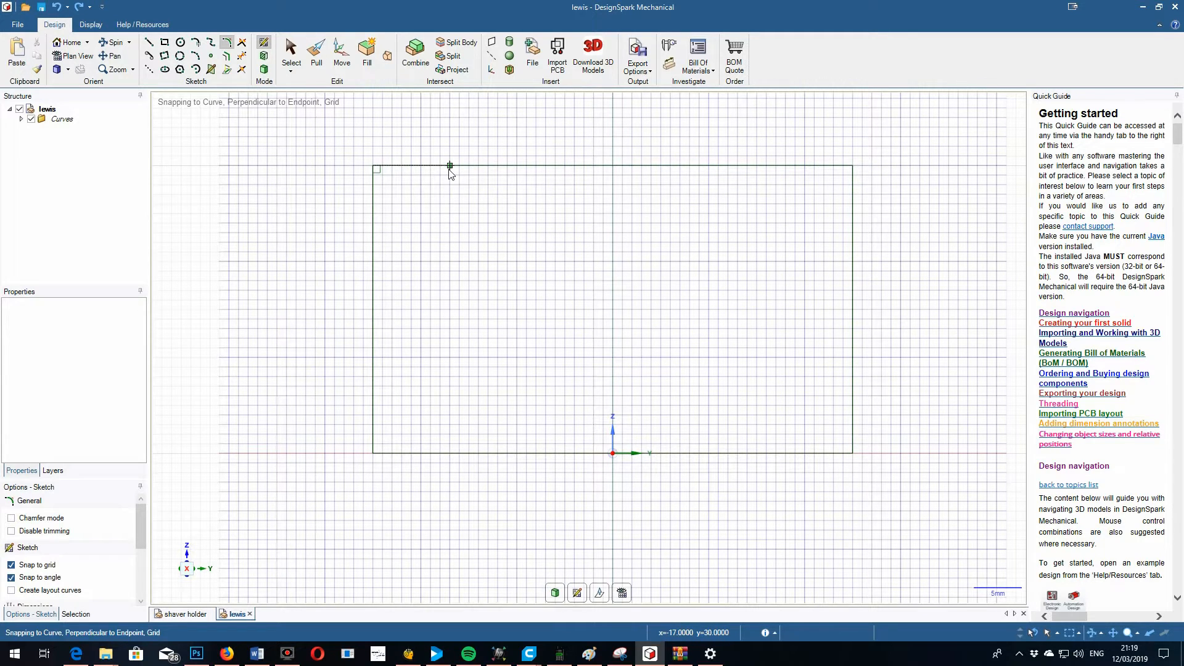
# - Leave sketching for 3D mode to turn the closed rectangle into a surface
pyautogui.click(265, 70)
pyautogui.click(676, 297)
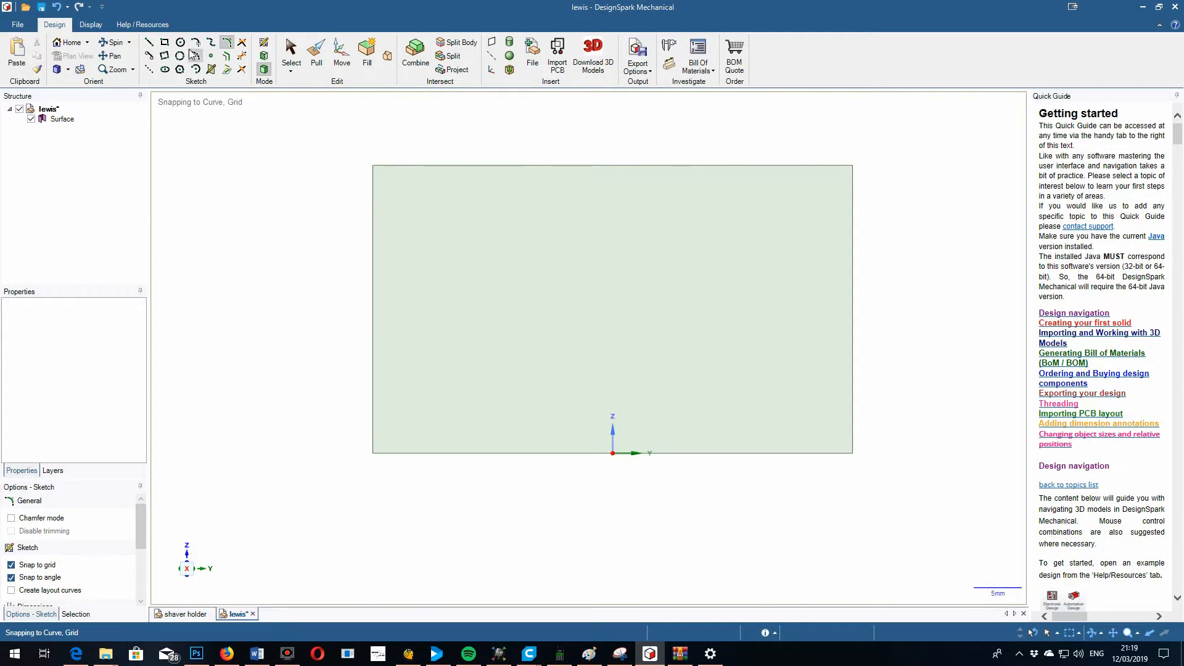
pyautogui.click(112, 43)
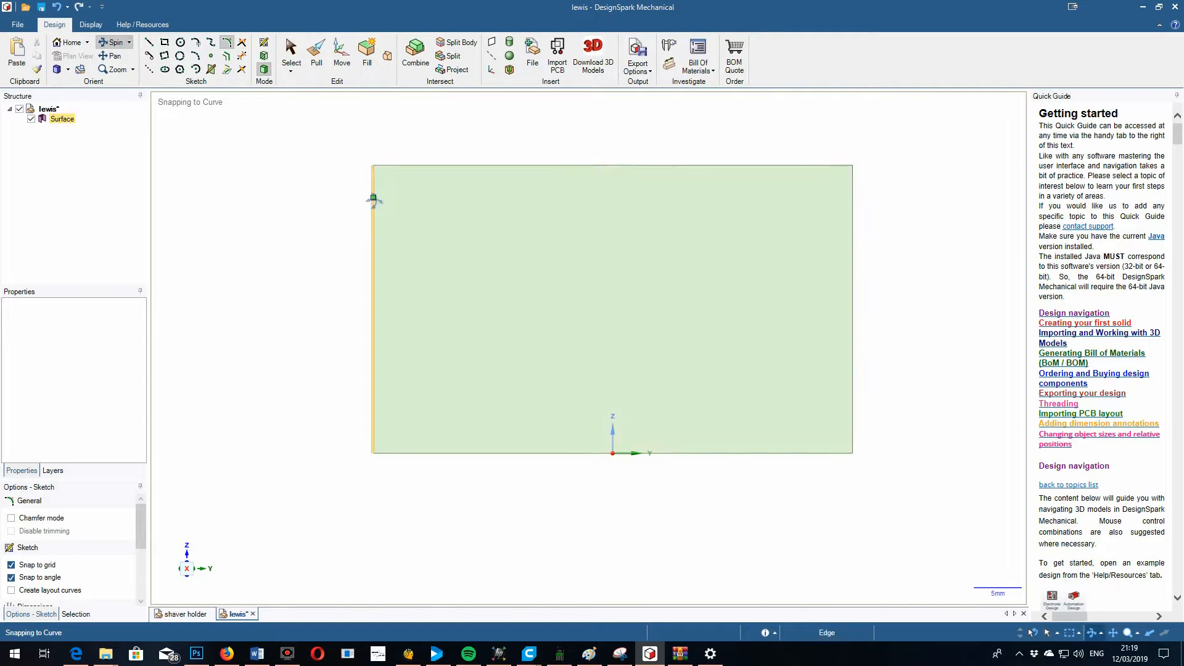
pyautogui.moveTo(806, 321)
pyautogui.mouseDown()
pyautogui.moveTo(709, 339)
pyautogui.moveTo(645, 302)
pyautogui.moveTo(796, 309)
pyautogui.moveTo(821, 266)
pyautogui.moveTo(764, 238)
pyautogui.moveTo(647, 344)
pyautogui.moveTo(704, 349)
pyautogui.moveTo(692, 350)
pyautogui.moveTo(695, 339)
pyautogui.mouseUp()
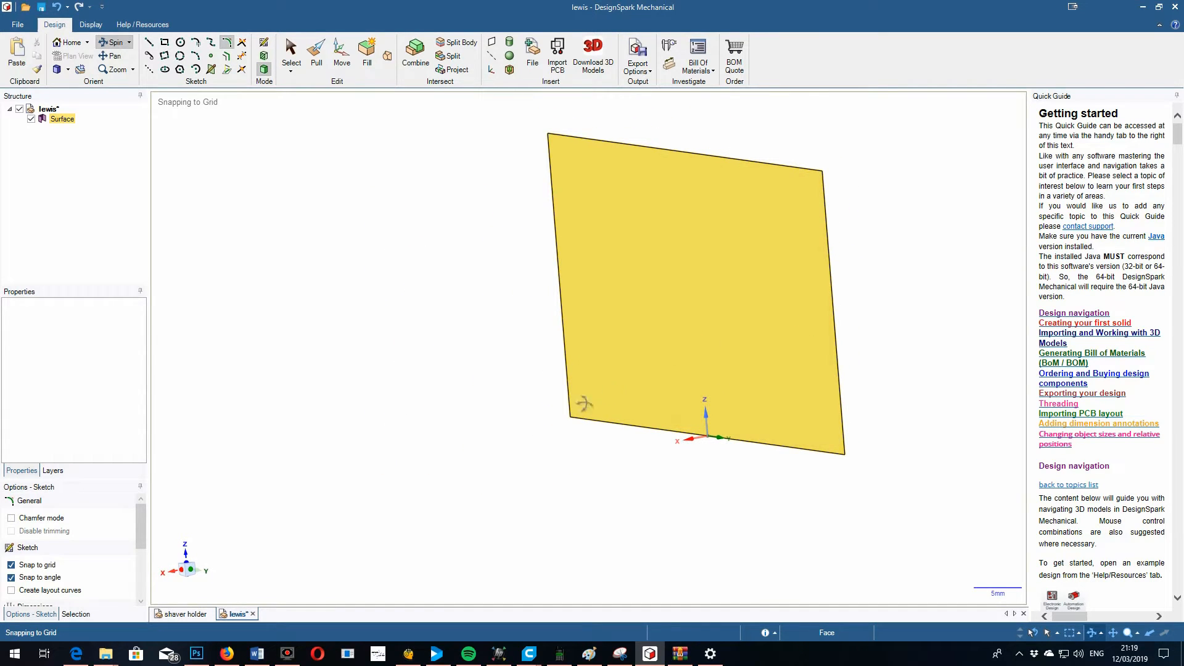
pyautogui.click(402, 117)
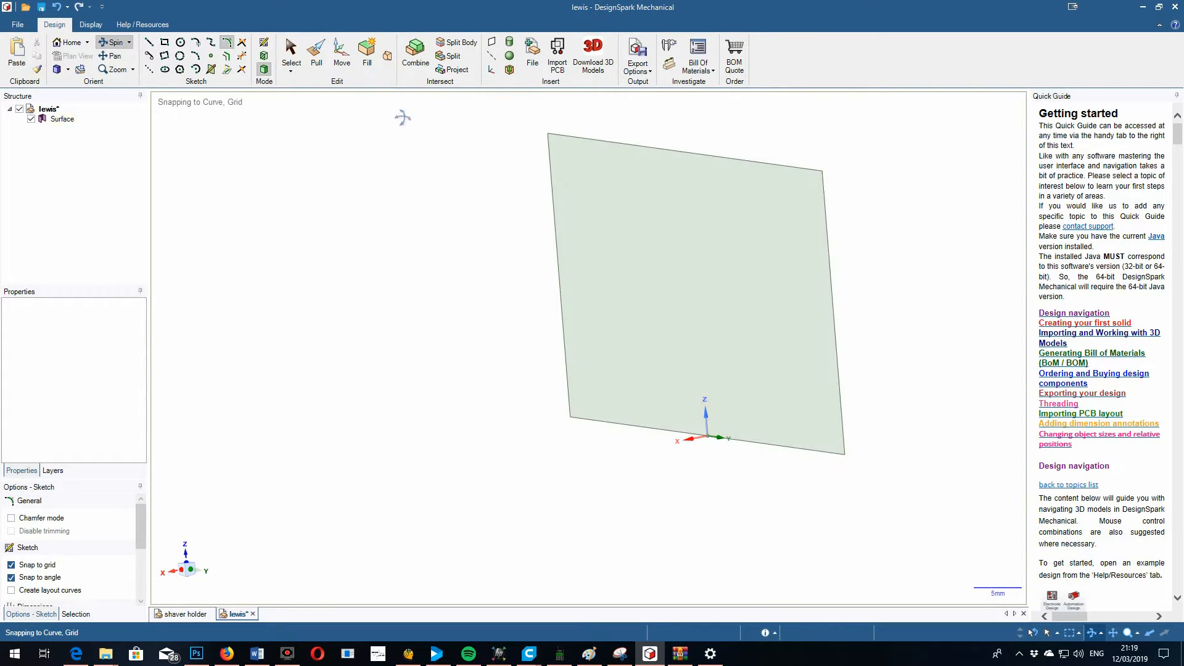
# - Pull the rectangular surface out 50 mm along the X axis to form a solid block
pyautogui.click(317, 53)
pyautogui.click(707, 278)
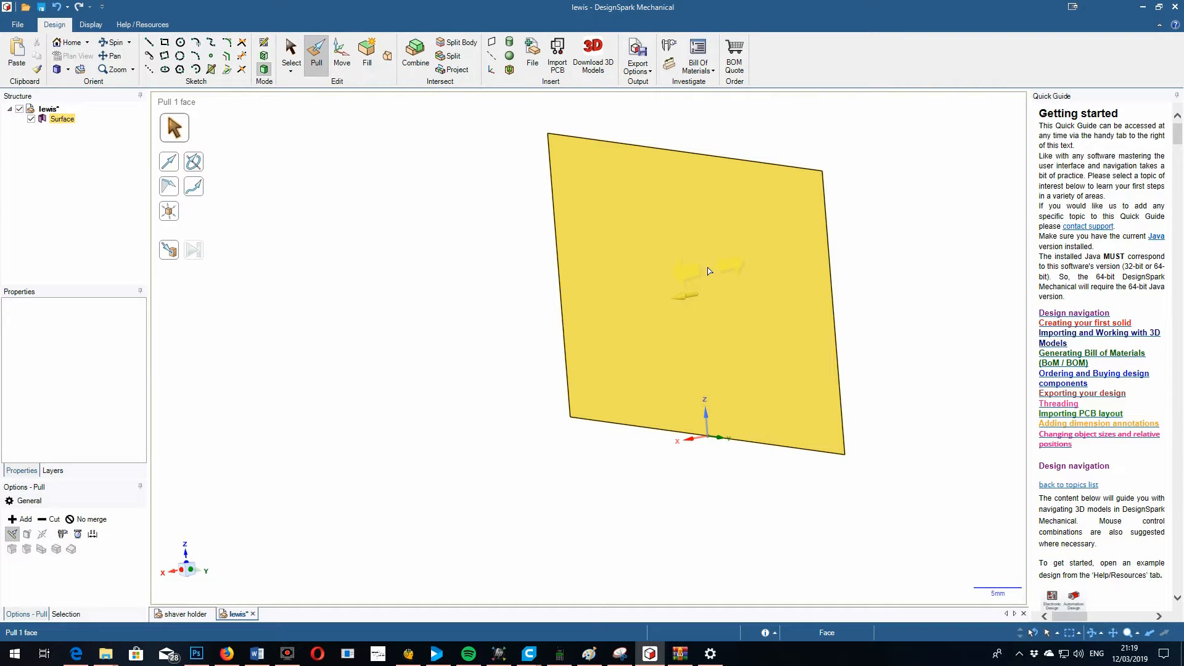
pyautogui.moveTo(698, 279); pyautogui.dragTo(390, 382)
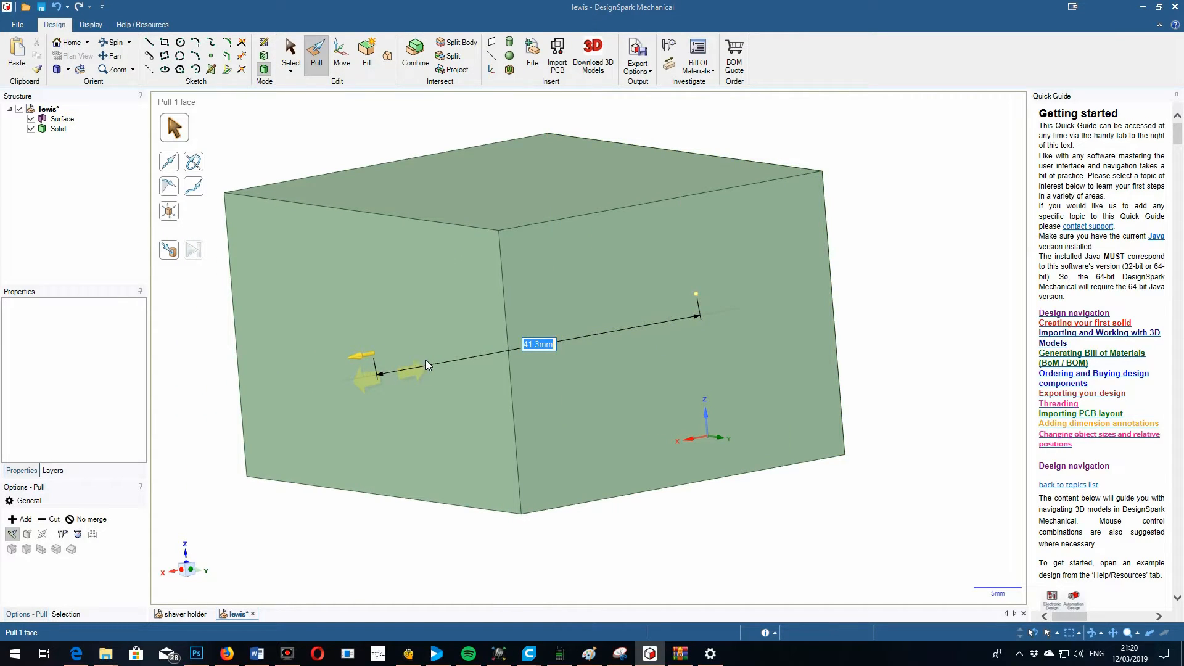
pyautogui.write('50')
pyautogui.press('Return')
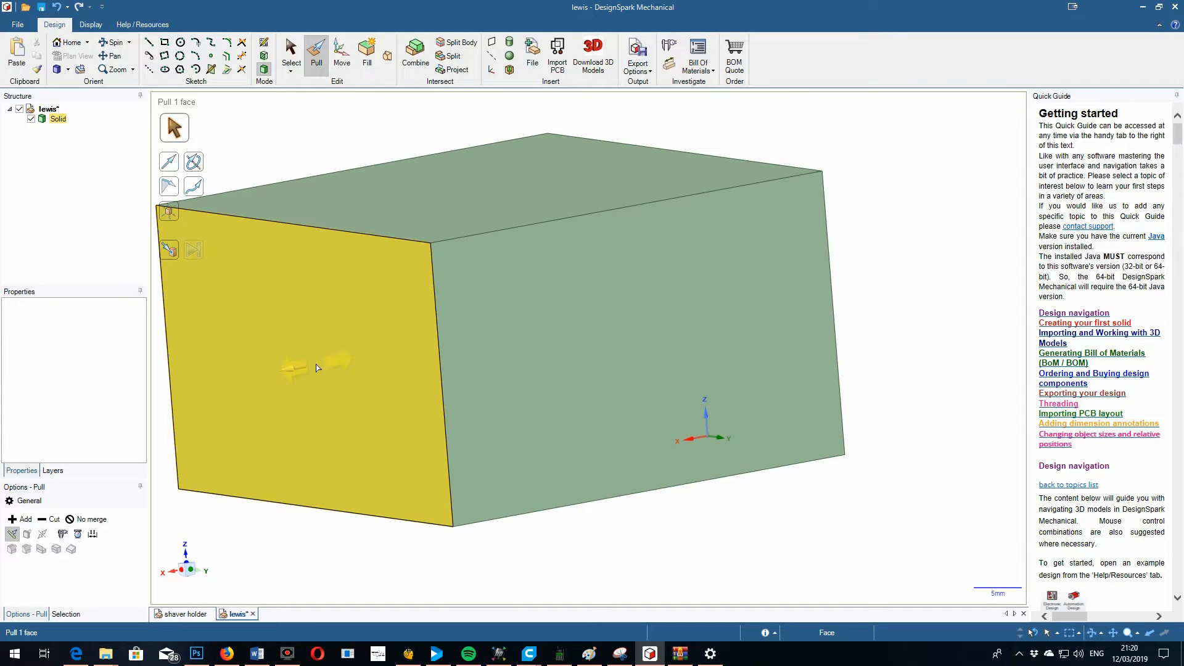
# - Examine the solid block from several angles, ending on its top face
pyautogui.click(101, 45)
pyautogui.moveTo(271, 163); pyautogui.dragTo(343, 210)
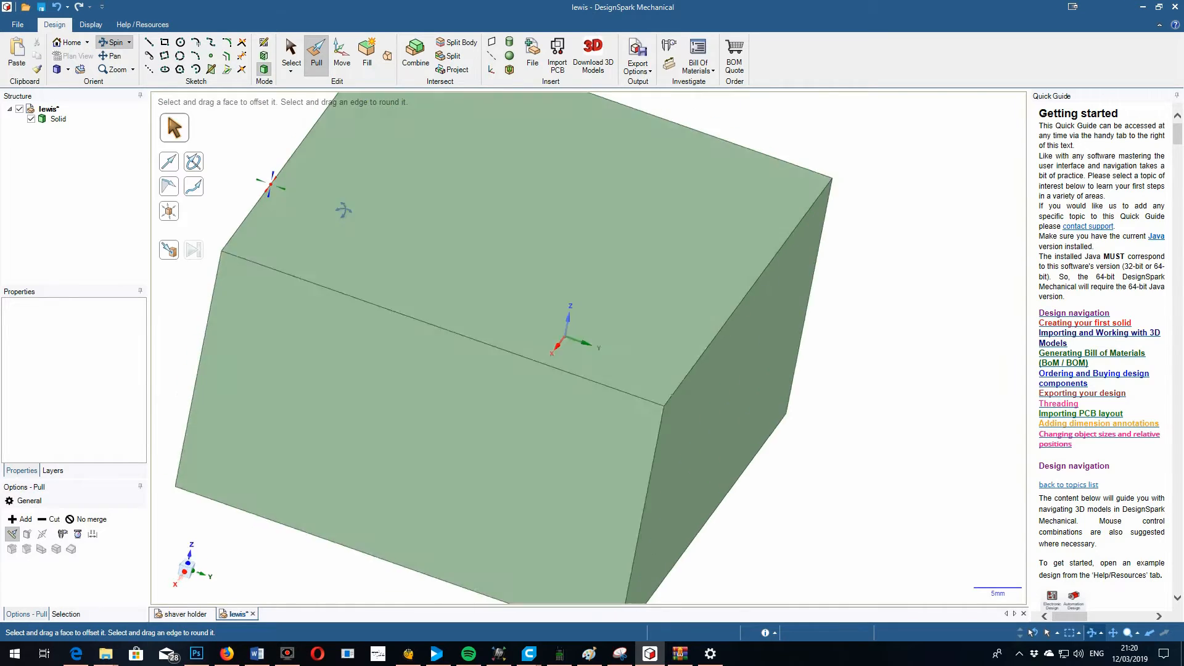
pyautogui.scroll(-5, 344, 185)
pyautogui.scroll(4, 344, 246)
pyautogui.scroll(-2, 344, 245)
pyautogui.scroll(3, 327, 253)
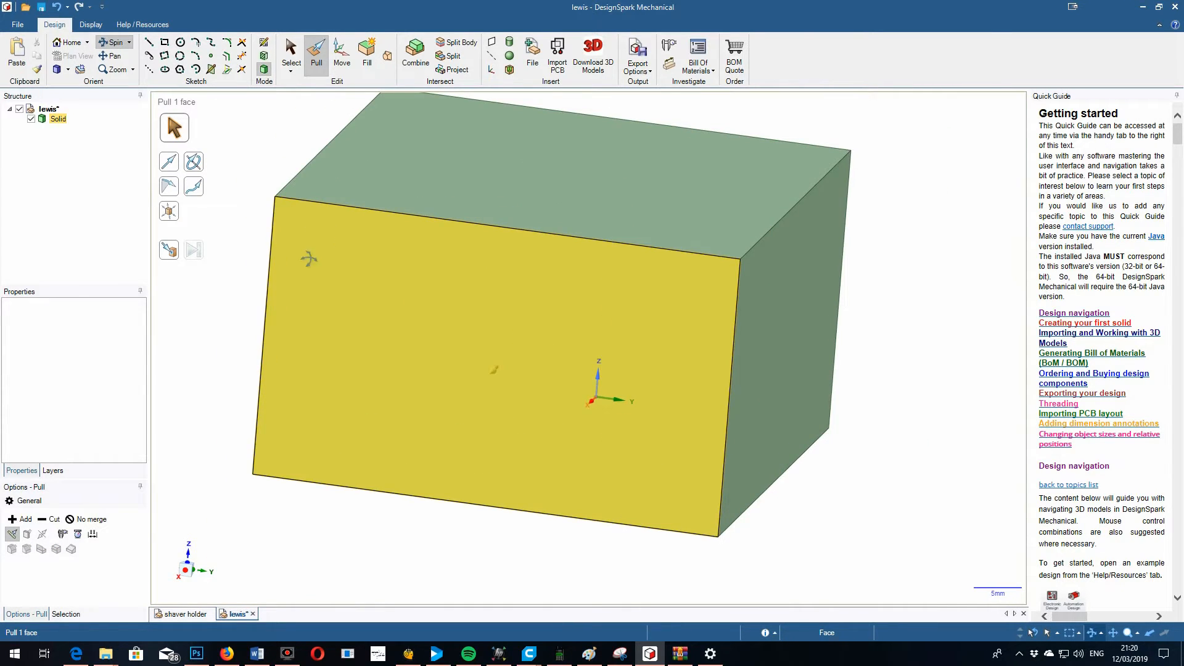
pyautogui.moveTo(239, 256); pyautogui.dragTo(468, 283)
pyautogui.scroll(-5, 467, 284)
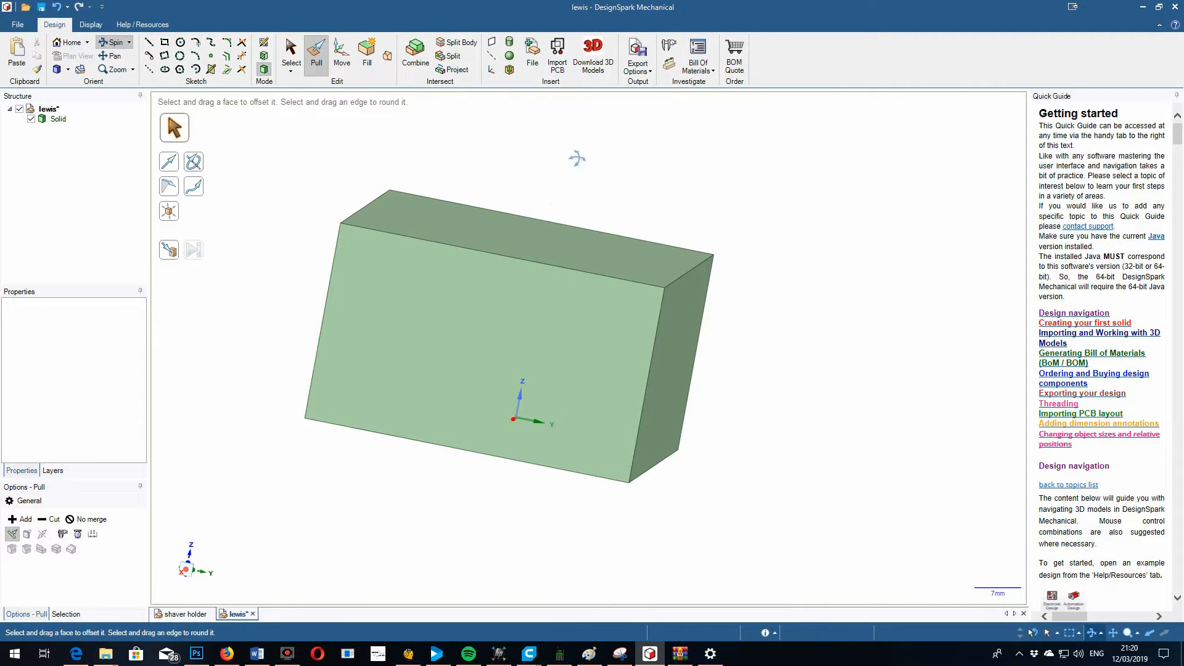
pyautogui.click(514, 238)
pyautogui.moveTo(622, 236)
pyautogui.mouseDown()
pyautogui.moveTo(646, 169)
pyautogui.moveTo(605, 313)
pyautogui.mouseUp()
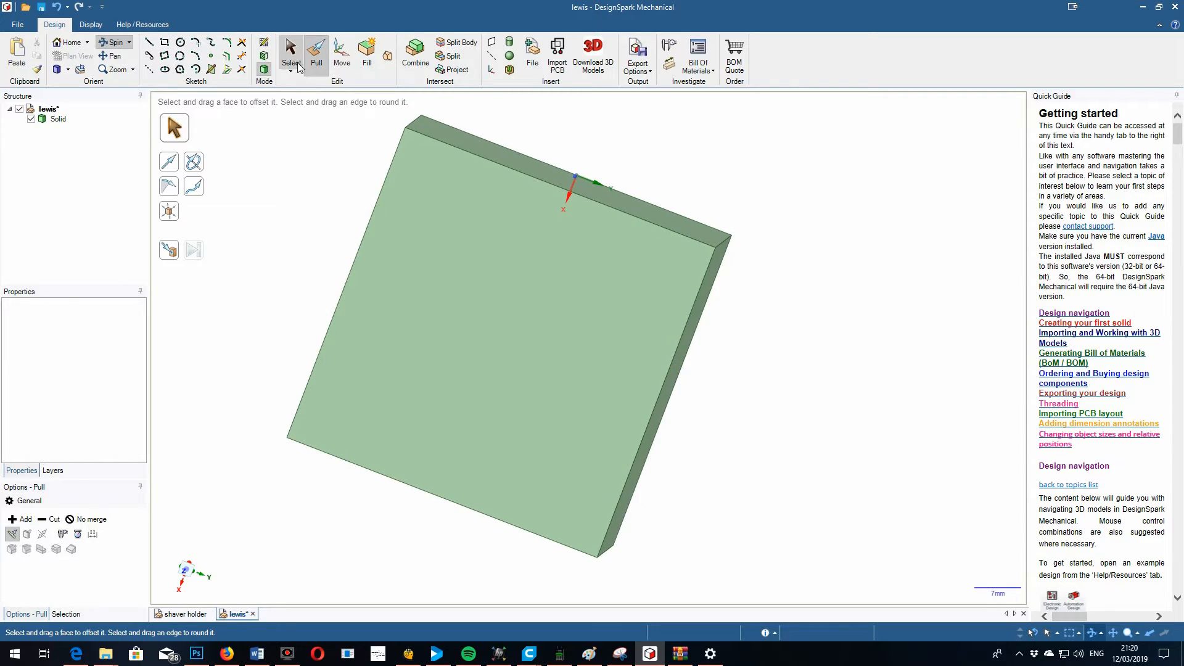
# - Select the block's top face, view it in plan and start a sketch on it
pyautogui.click(291, 52)
pyautogui.click(544, 310)
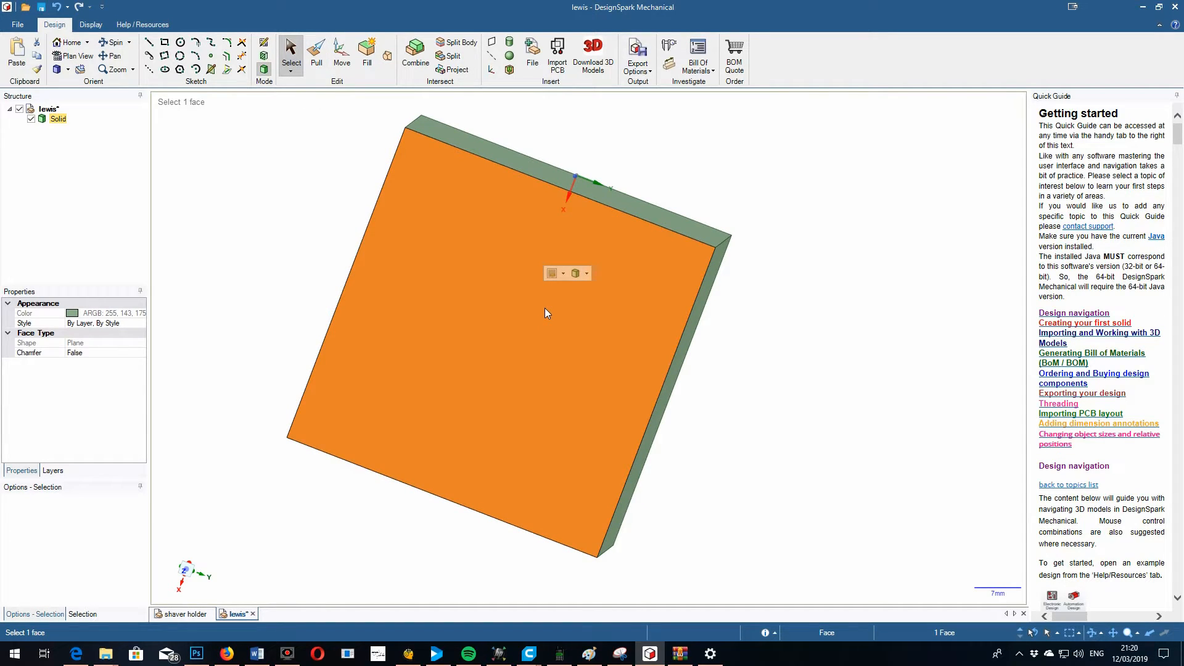
pyautogui.press('v')
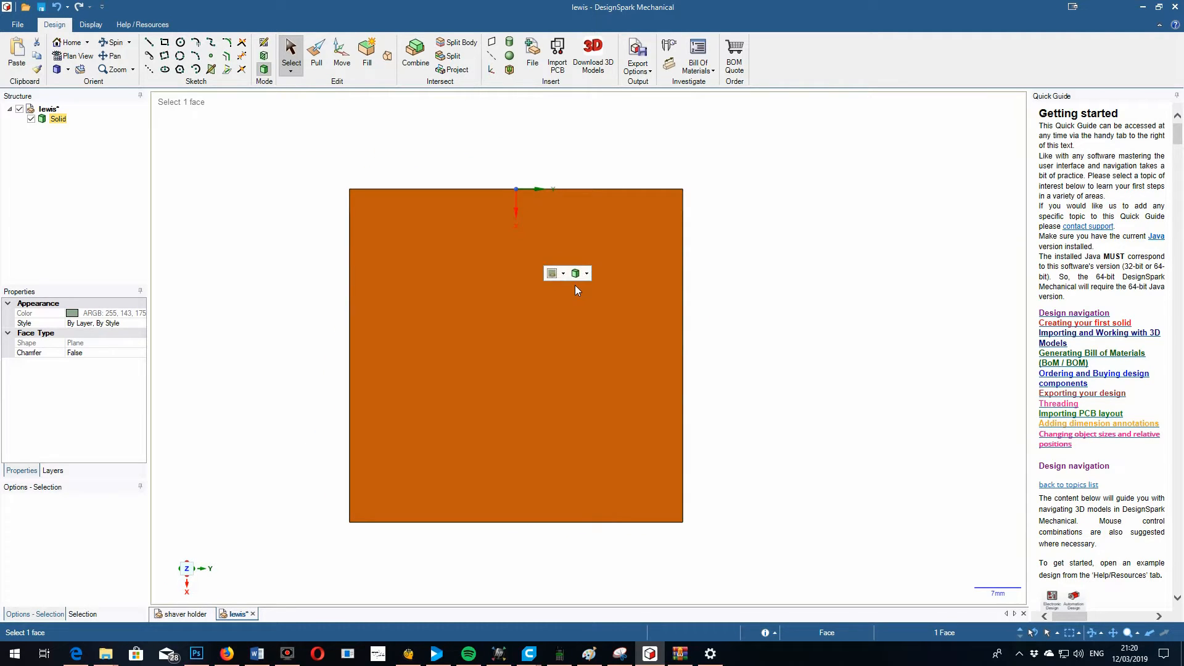
pyautogui.click(264, 42)
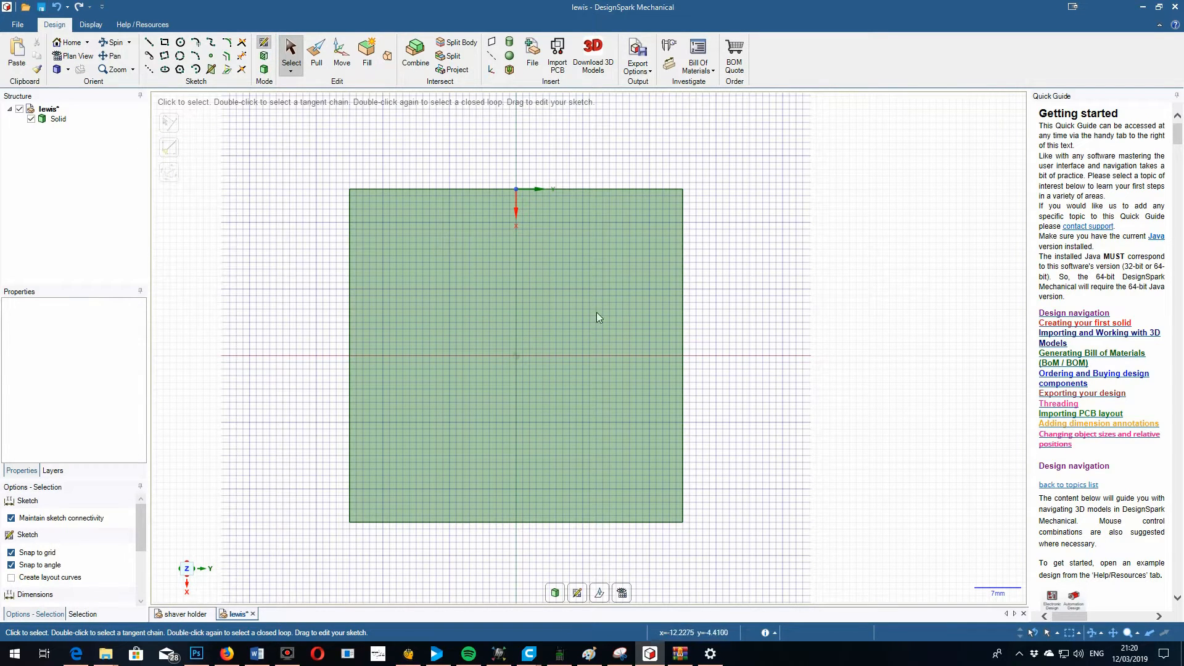
# - Move the sketch grid a short distance outward from the block's top face, along the face normal, and return to plan view
pyautogui.click(600, 594)
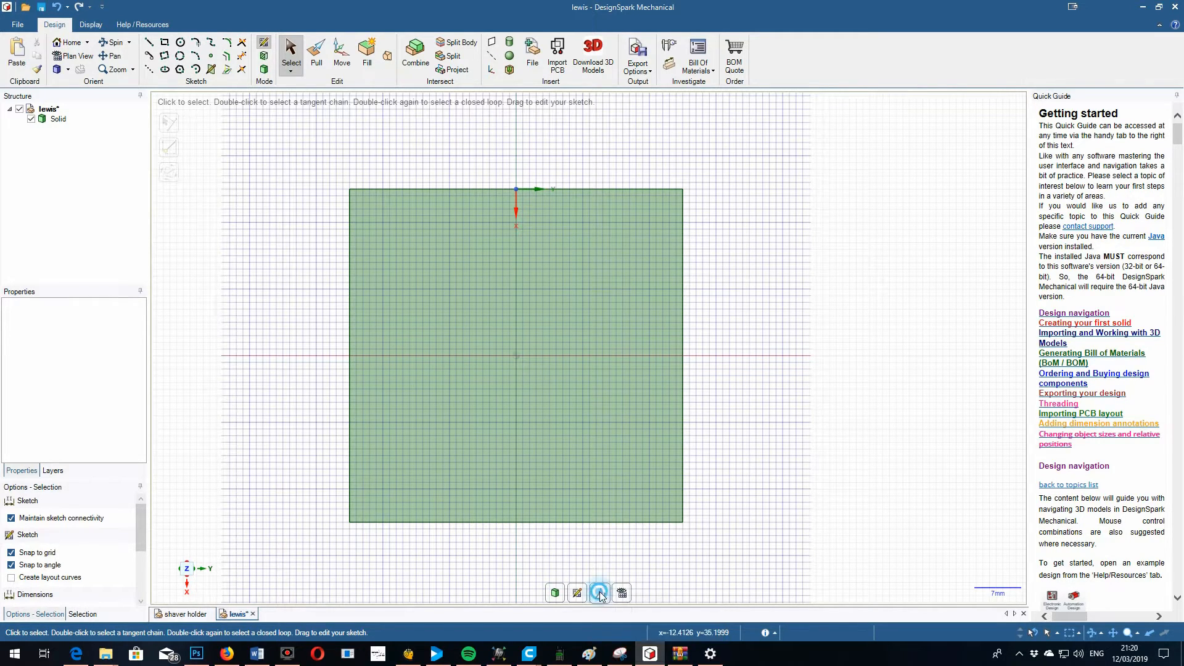
pyautogui.click(112, 42)
pyautogui.moveTo(870, 343); pyautogui.dragTo(810, 321)
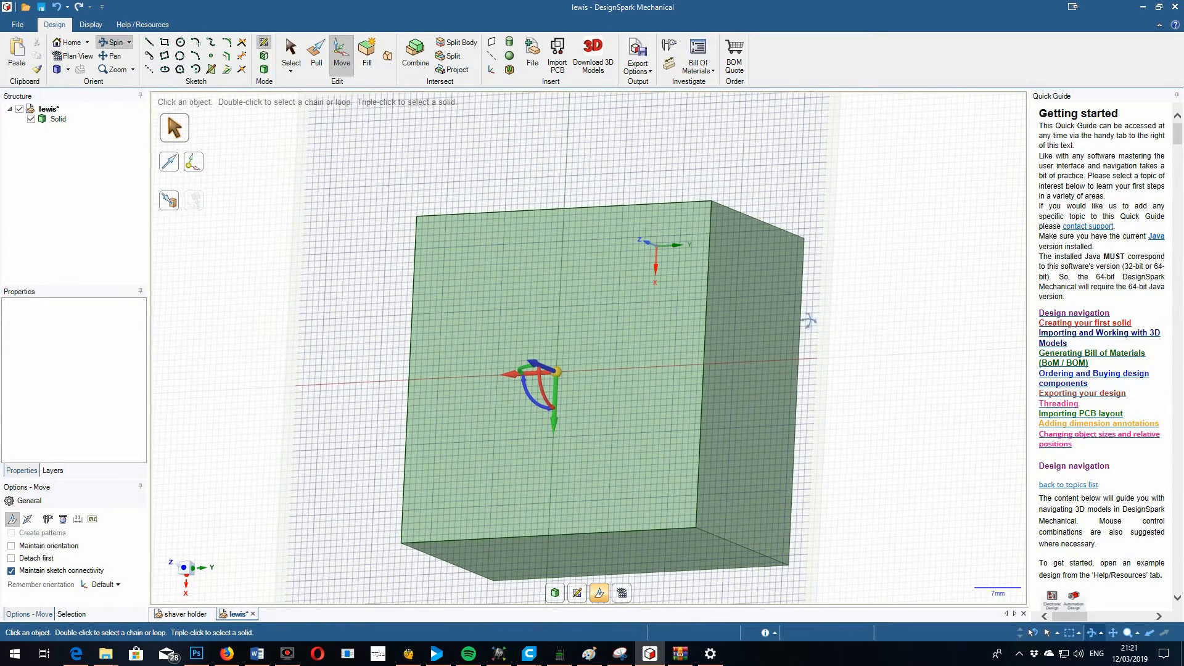
pyautogui.click(341, 59)
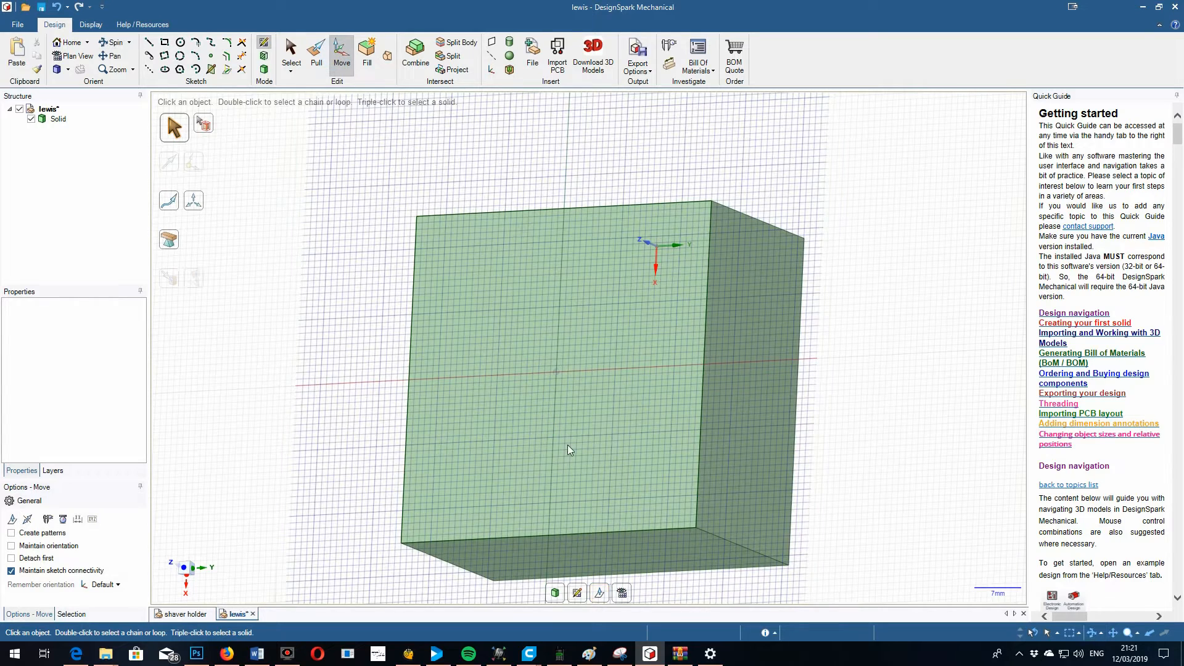
pyautogui.click(600, 594)
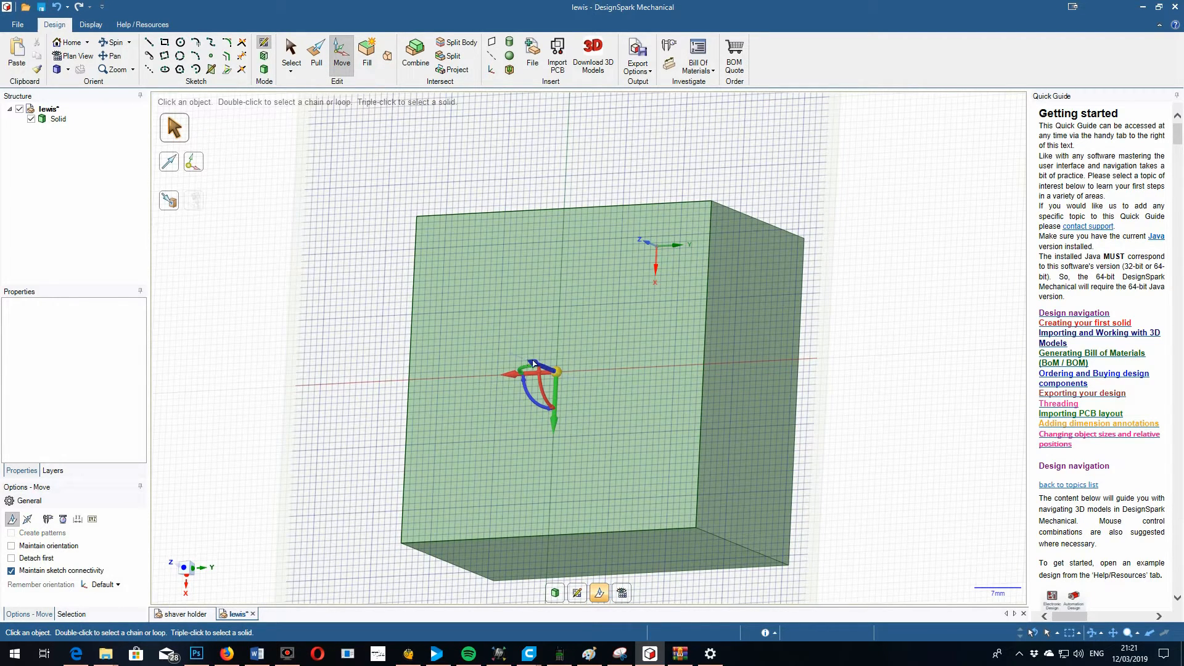
pyautogui.moveTo(547, 372)
pyautogui.mouseDown()
pyautogui.moveTo(495, 354)
pyautogui.moveTo(551, 395)
pyautogui.moveTo(507, 386)
pyautogui.mouseUp()
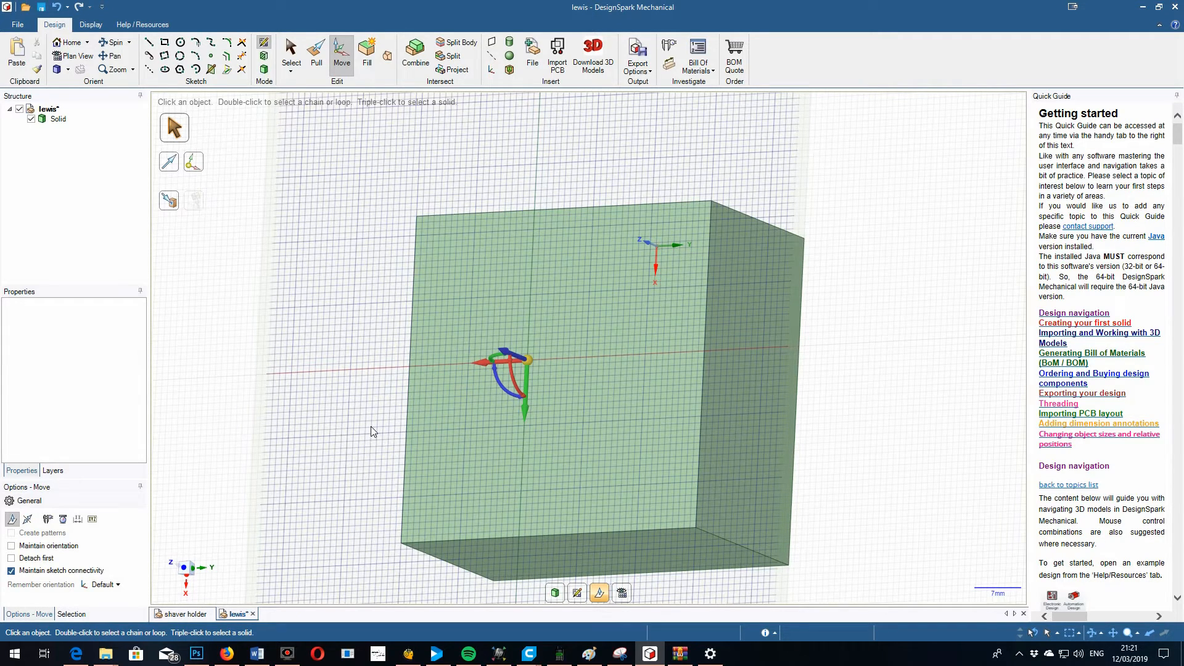
pyautogui.press('v')
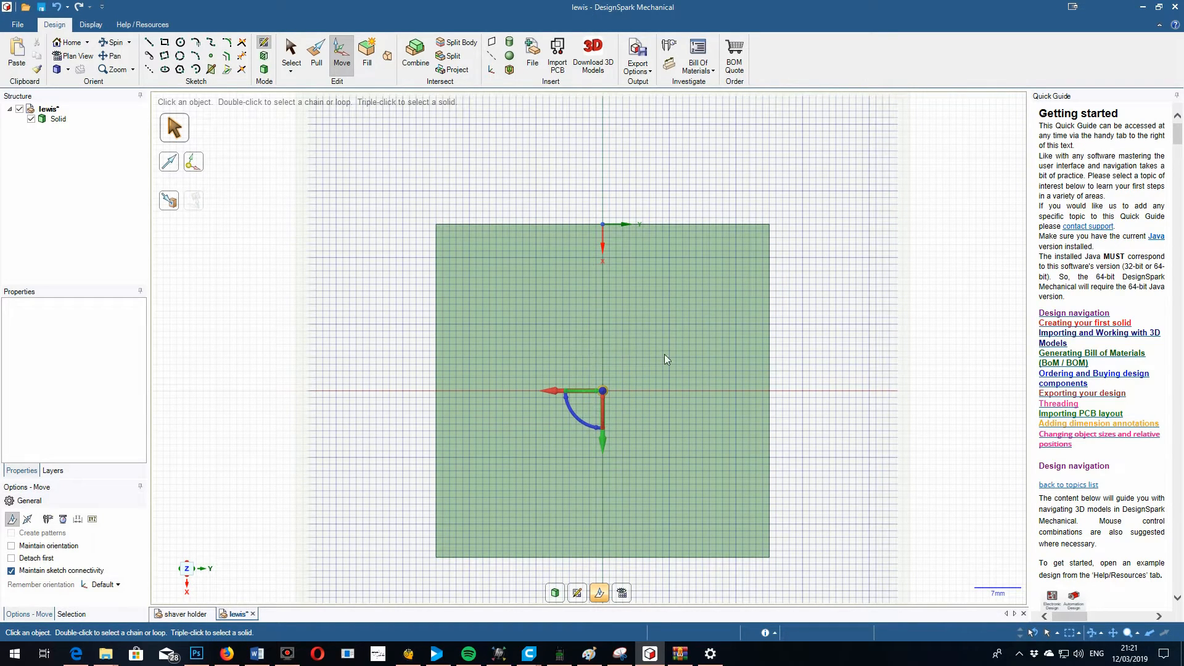
pyautogui.click(812, 374)
# - Dimension the top face's width between the two corners of the edge through the origin, placing the dimension just outside that edge
pyautogui.click(669, 64)
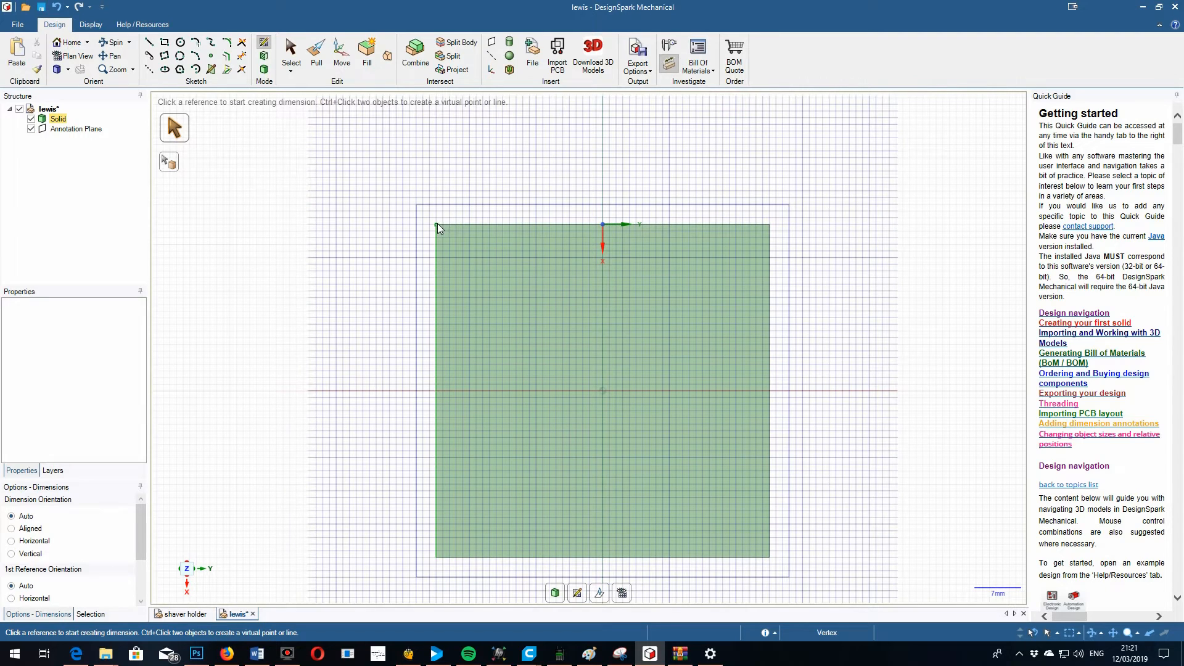
pyautogui.click(437, 226)
pyautogui.click(769, 225)
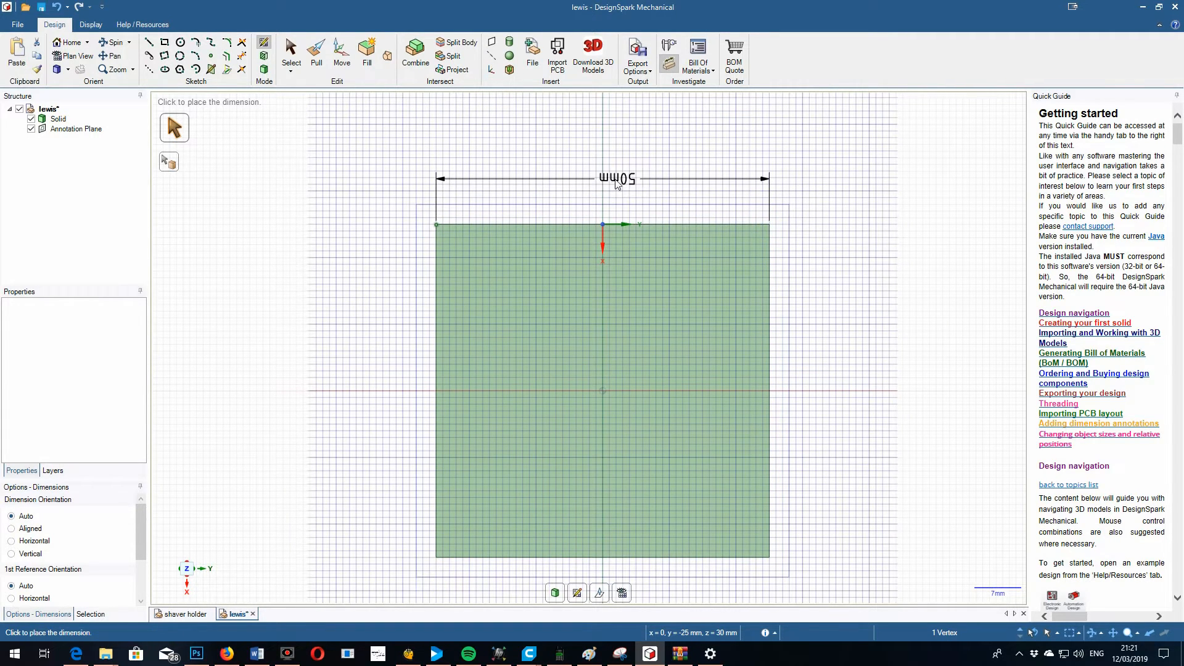
pyautogui.click(604, 182)
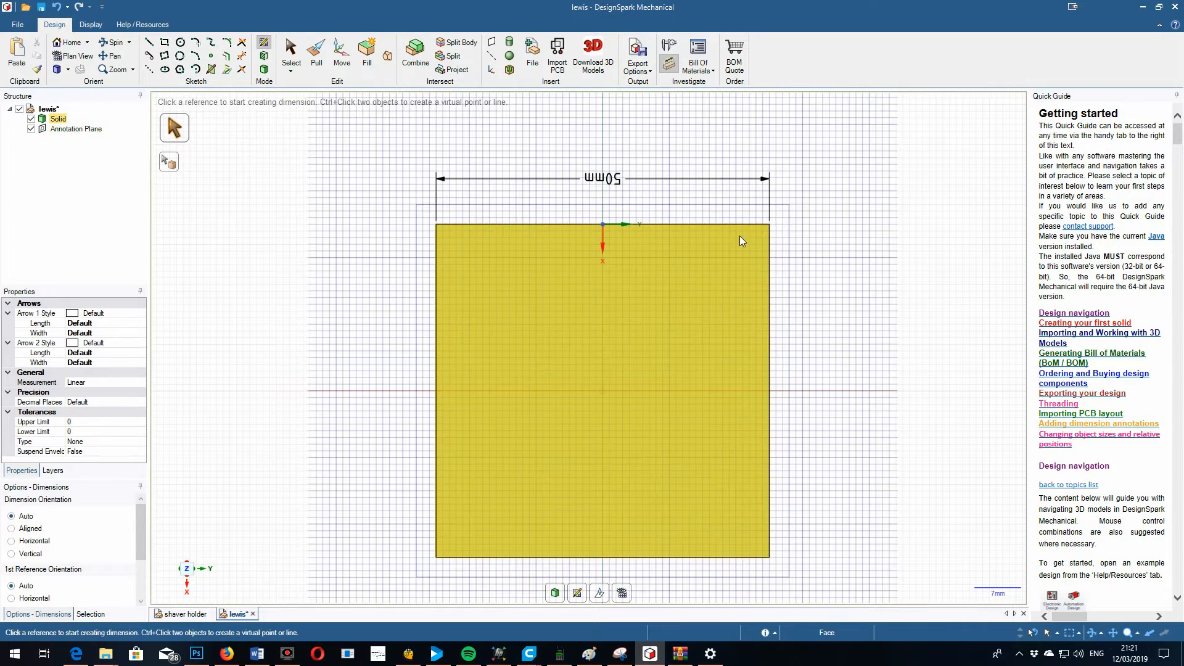
# - Dimension the top face's side perpendicular to the existing dimension, placing it just outside the face, and hide the annotation plane
pyautogui.click(671, 69)
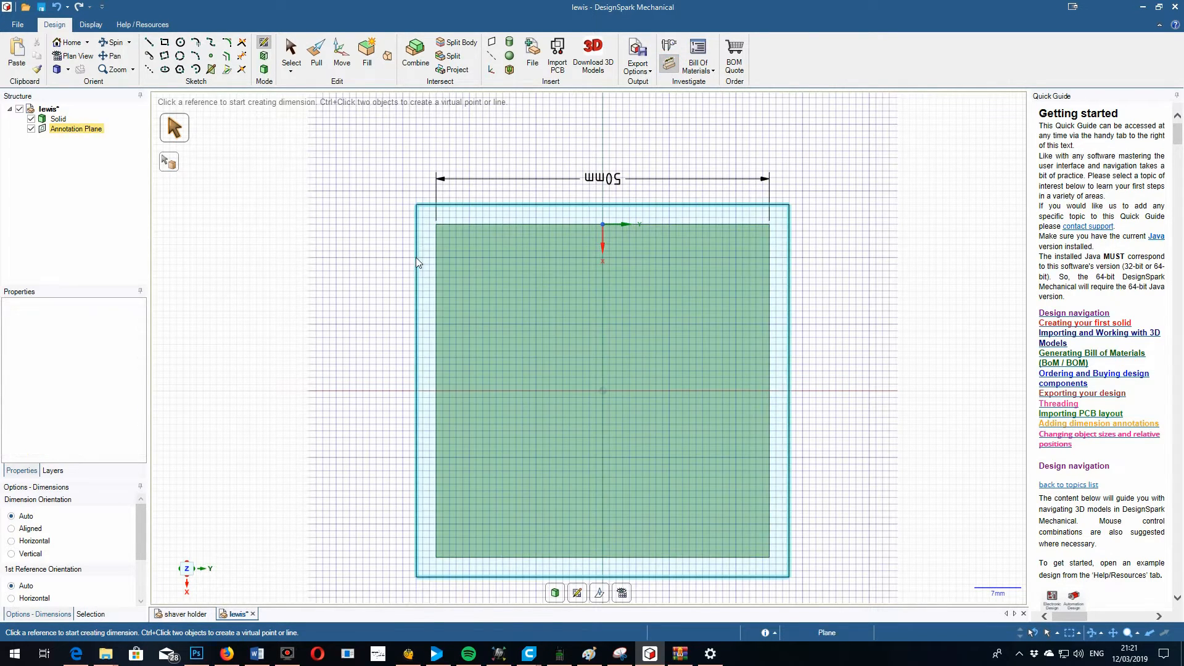
pyautogui.click(435, 225)
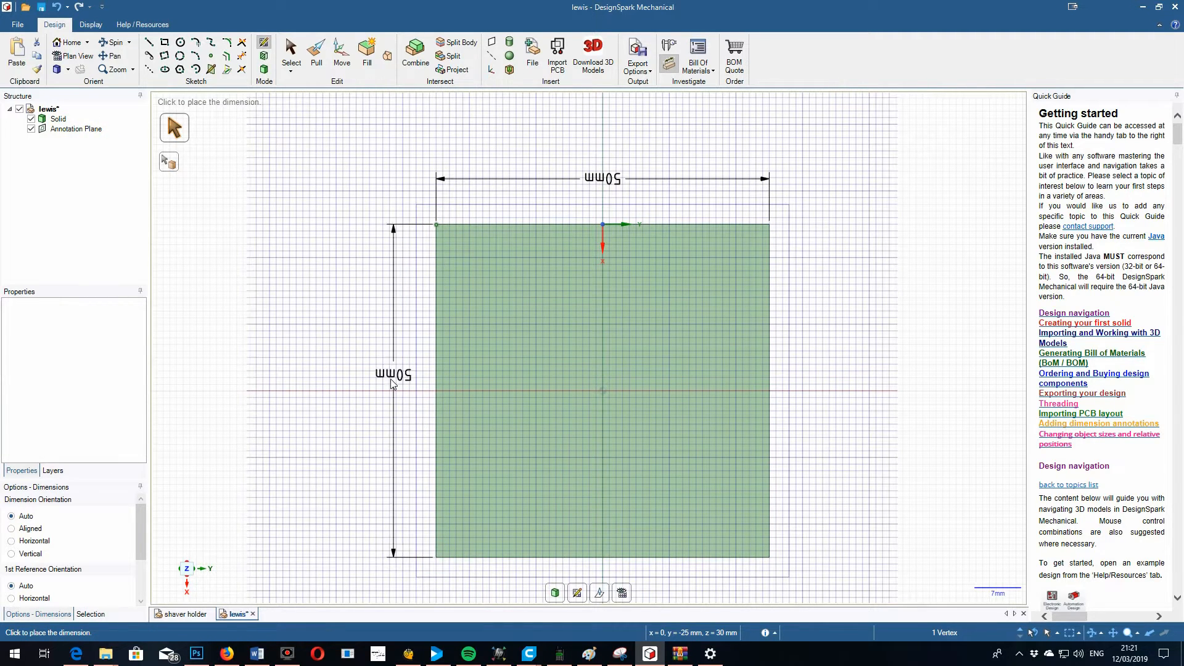
pyautogui.click(389, 382)
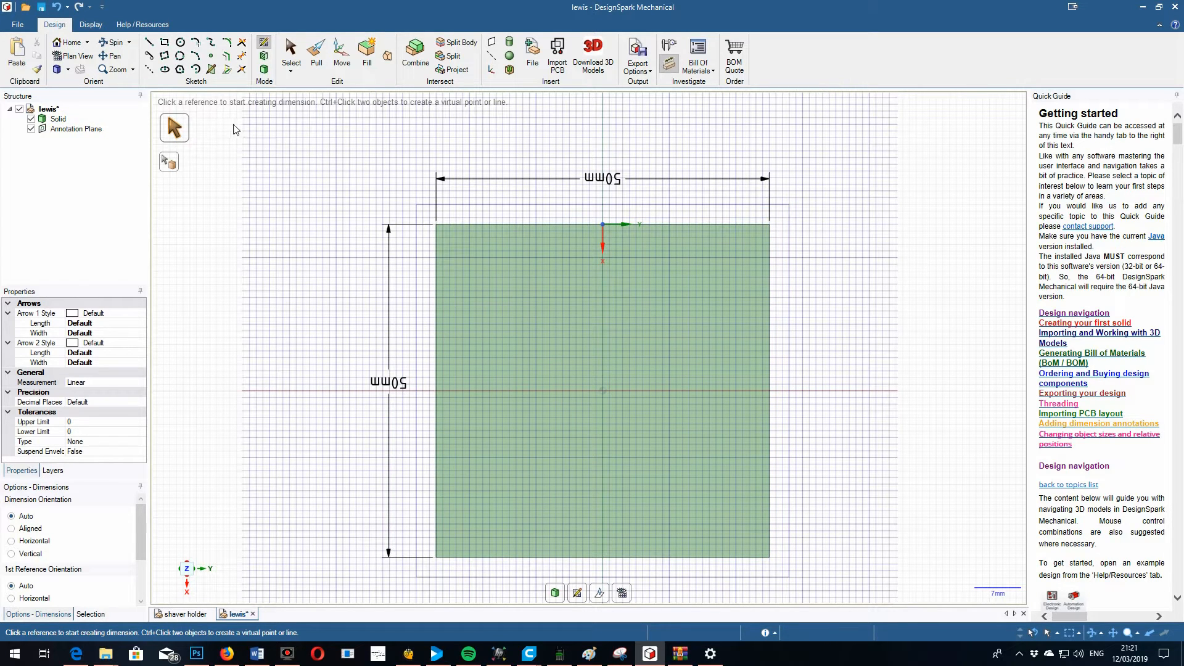
pyautogui.click(31, 129)
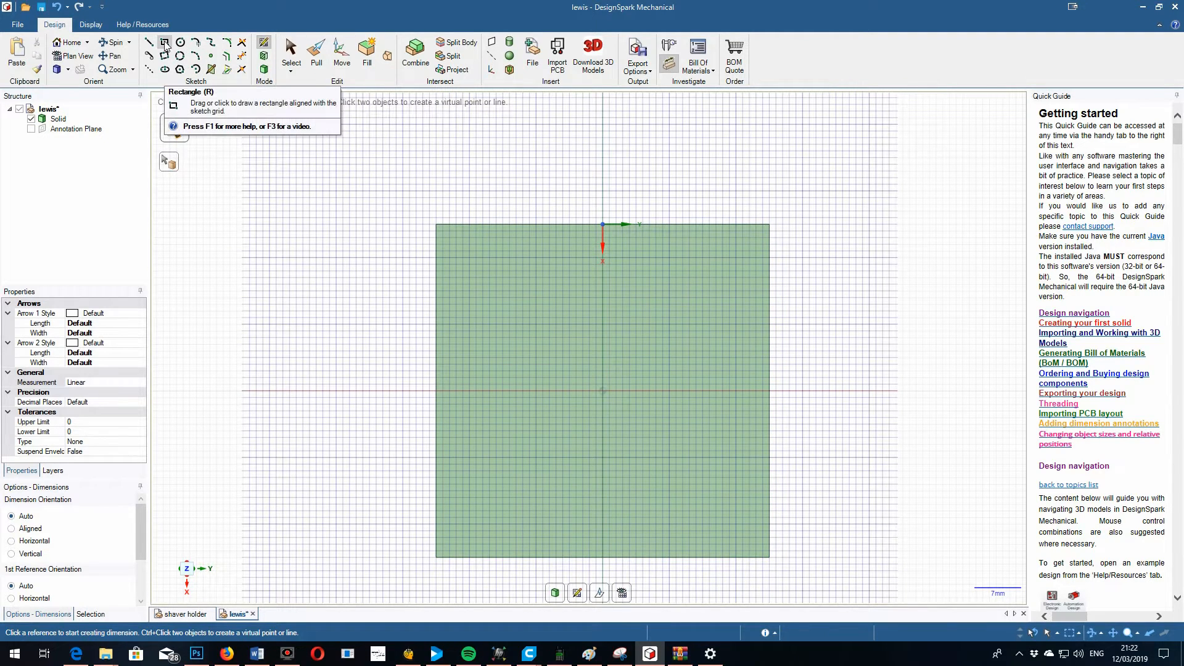
# - Sketch a rectangle defined from its centre at the middle of the top face, about 40 mm by 18 mm
pyautogui.click(165, 43)
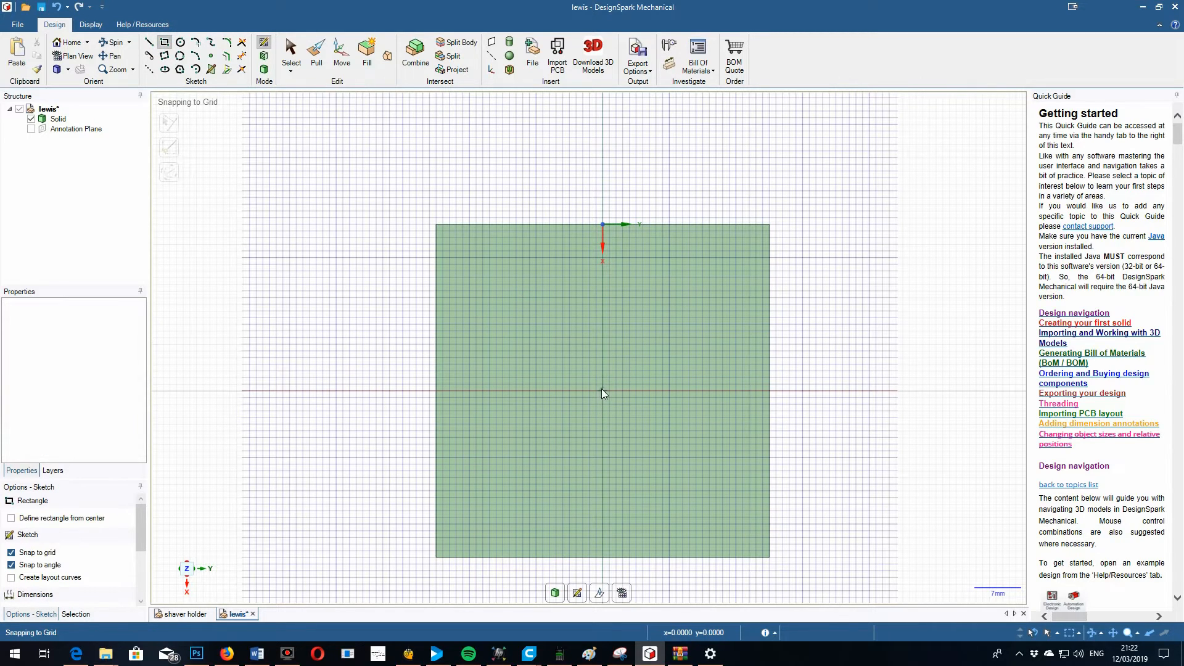
pyautogui.click(12, 519)
pyautogui.click(661, 524)
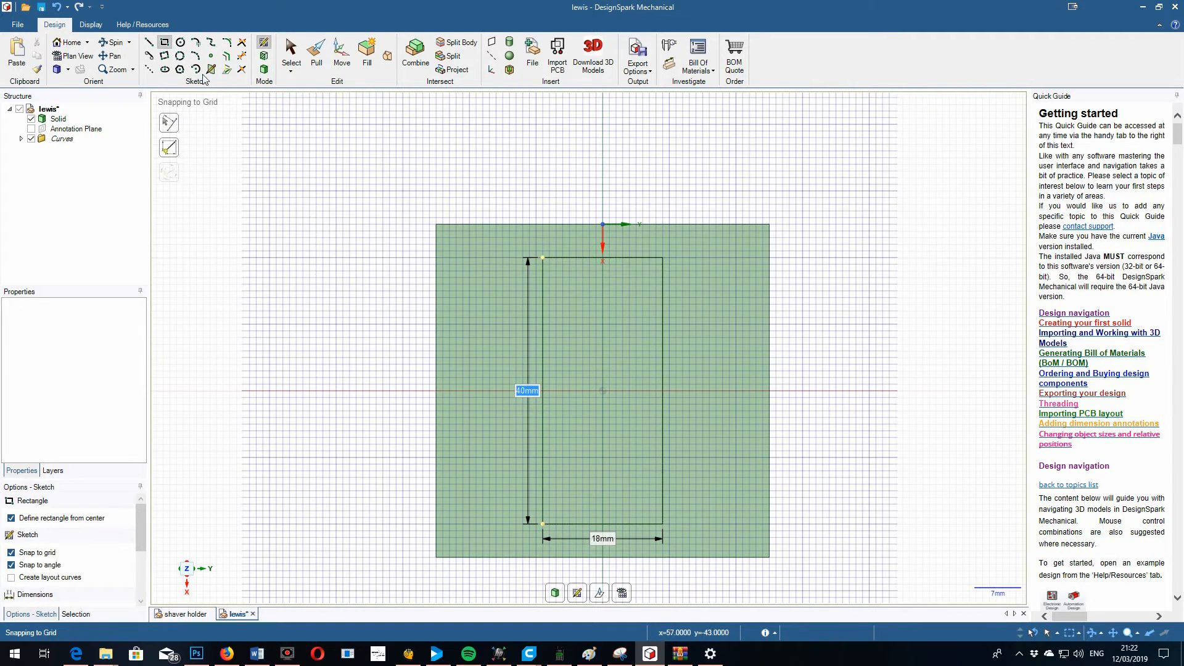
# - Turn the sketched rectangle into a surface with Pull after checking its position from an angle and returning to plan view
pyautogui.click(117, 43)
pyautogui.moveTo(839, 349); pyautogui.dragTo(838, 349)
pyautogui.moveTo(726, 313)
pyautogui.mouseDown()
pyautogui.moveTo(666, 338)
pyautogui.moveTo(719, 345)
pyautogui.moveTo(664, 362)
pyautogui.moveTo(734, 356)
pyautogui.mouseUp()
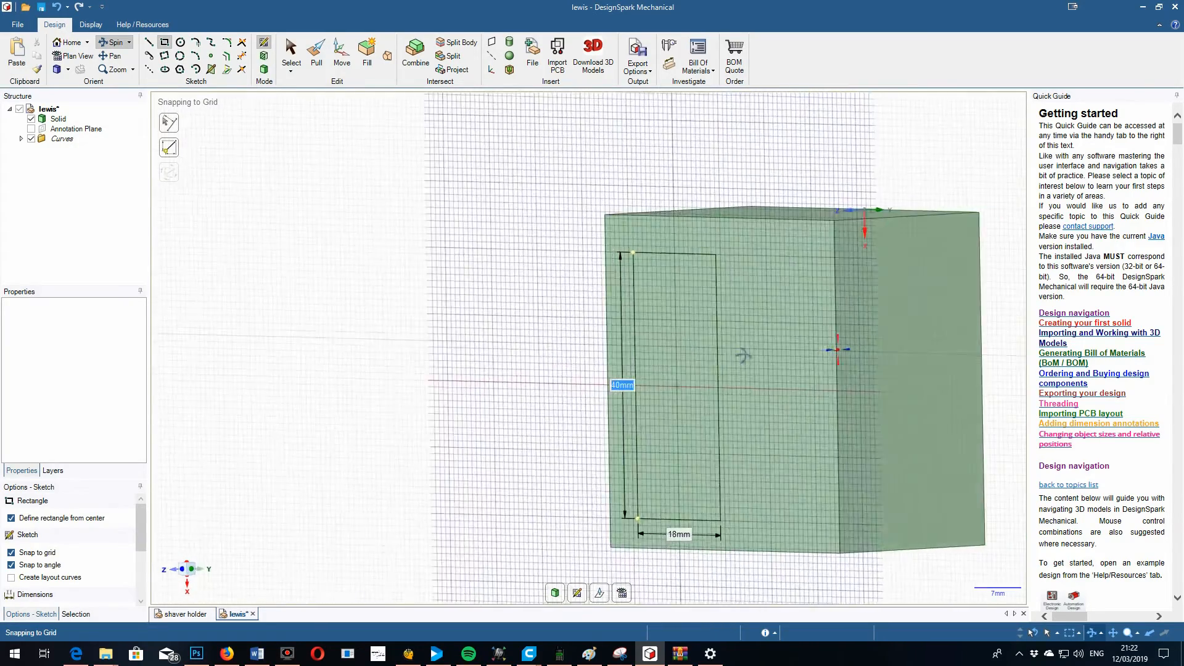
pyautogui.press('v')
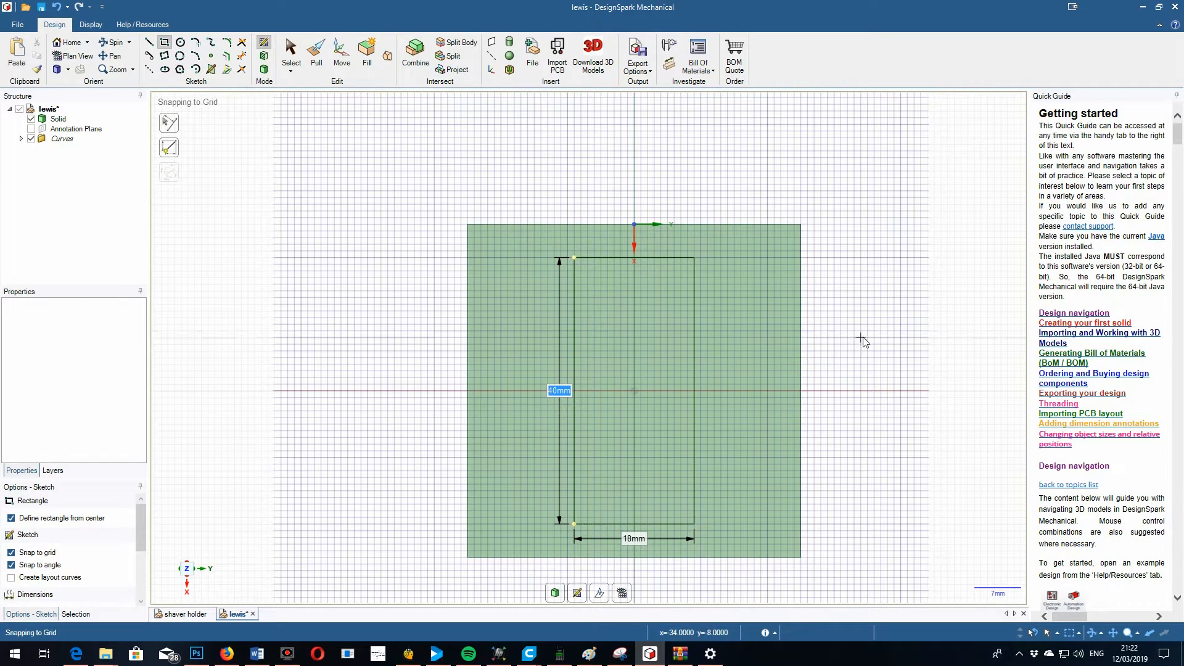
pyautogui.click(316, 52)
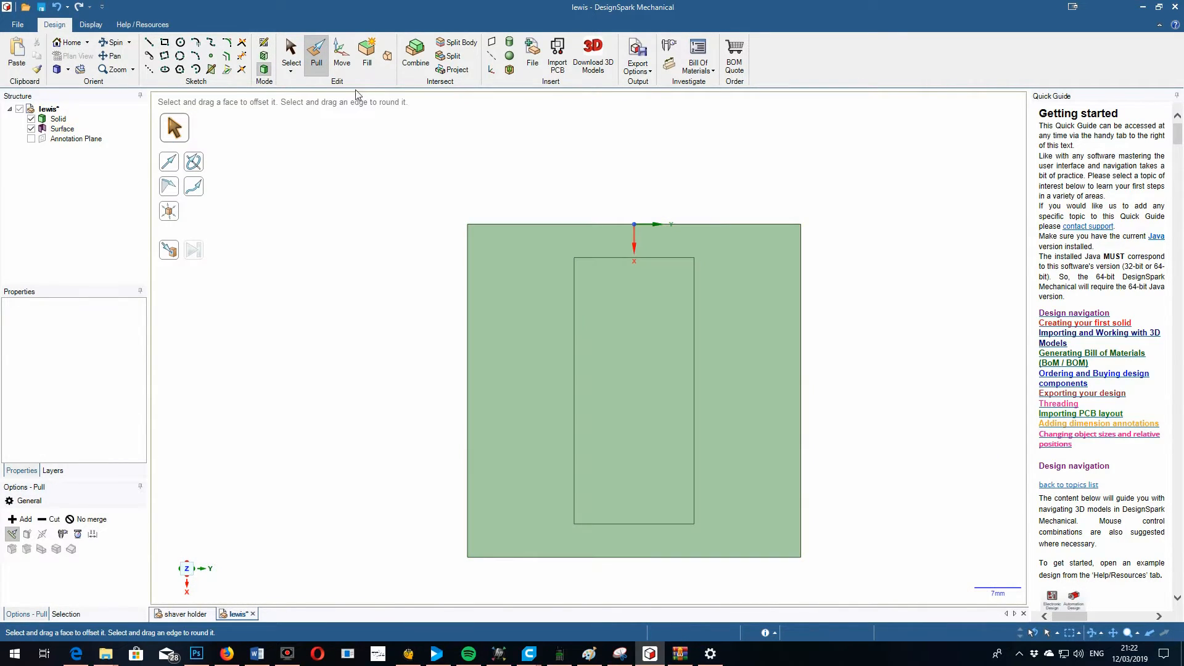
pyautogui.click(587, 282)
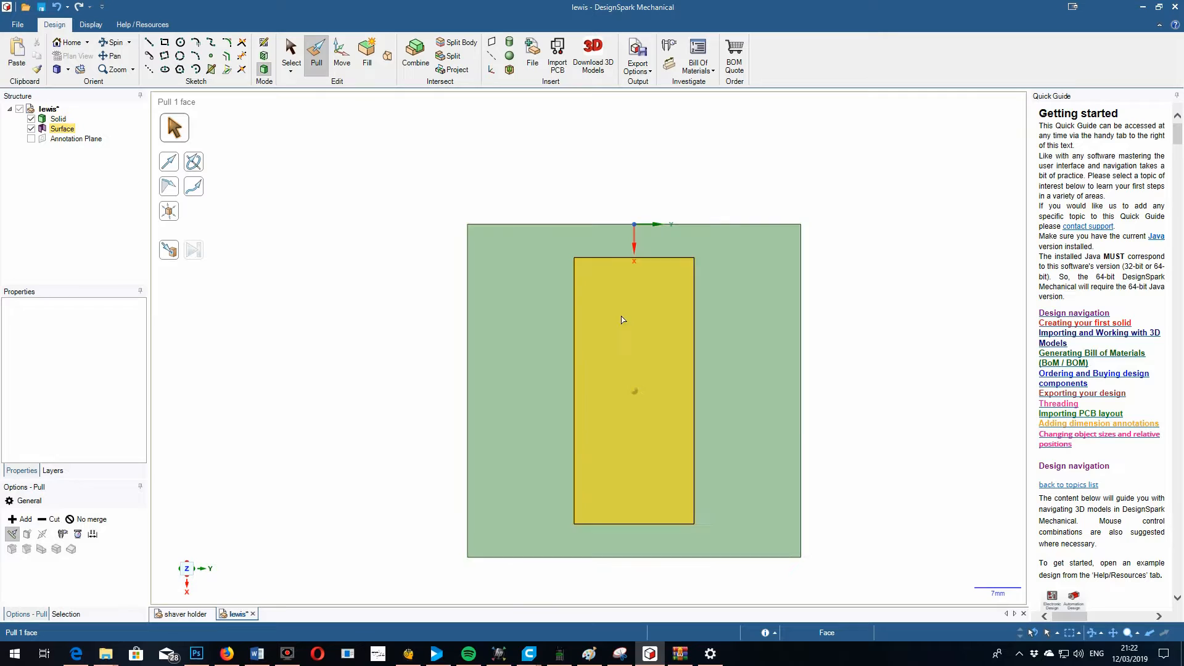
pyautogui.click(812, 349)
pyautogui.click(788, 346)
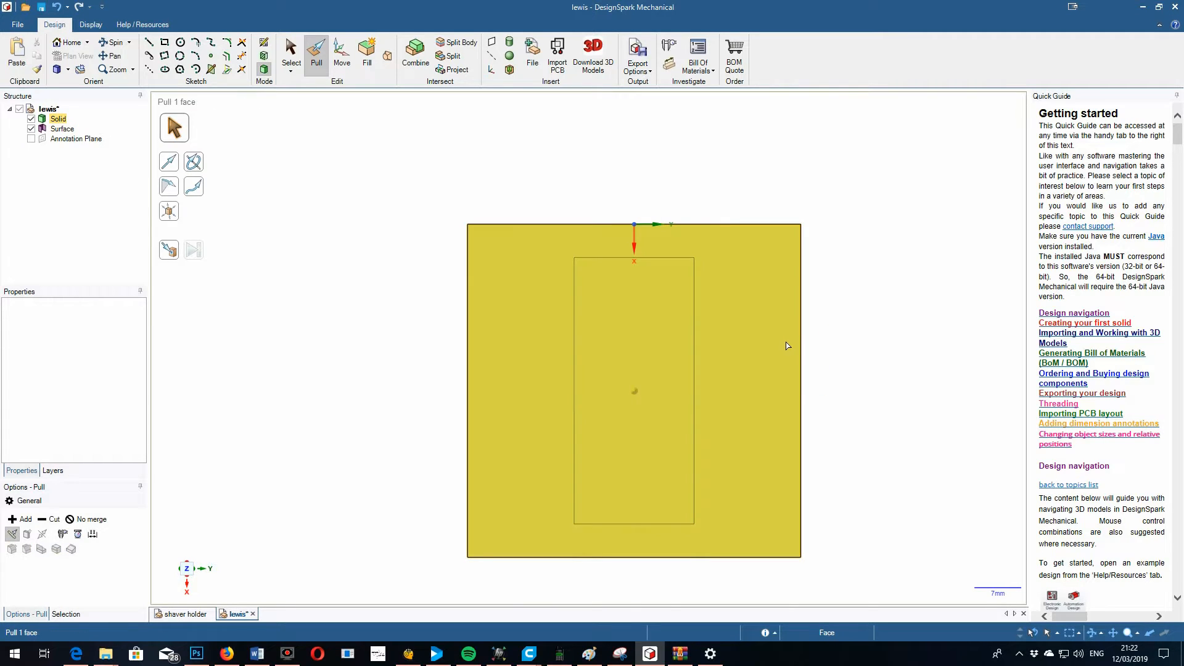
# - Check which body is which by hiding and showing the surface and the whole design, restoring only the solid and surface
pyautogui.click(62, 129)
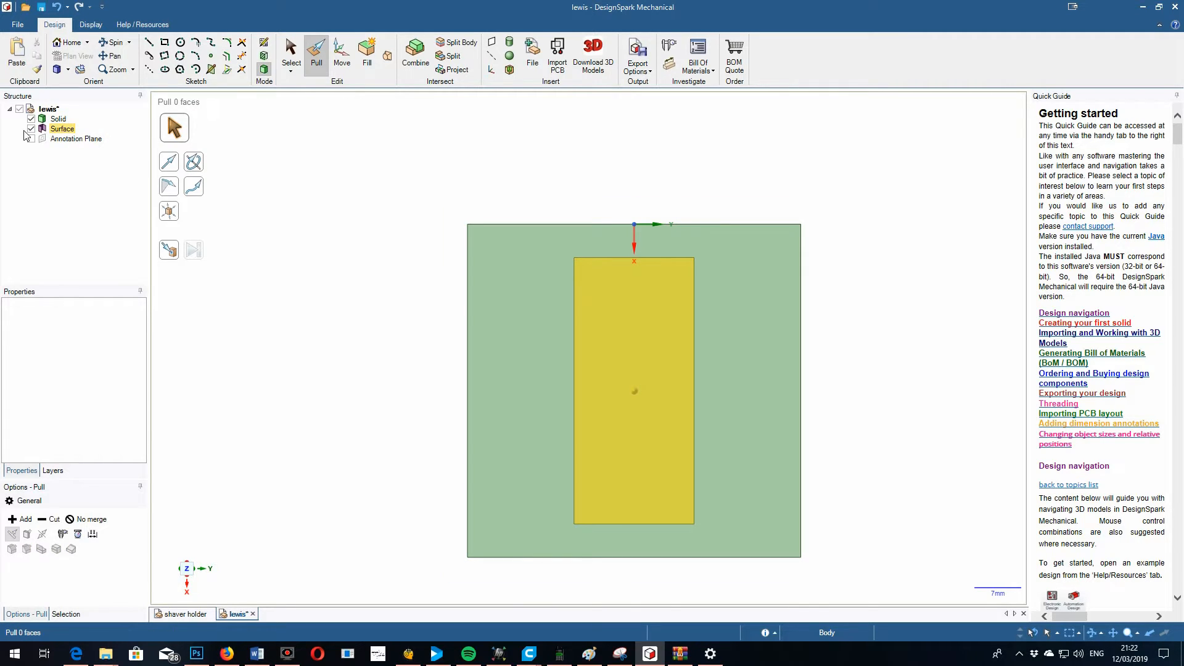
pyautogui.click(31, 129)
pyautogui.click(37, 139)
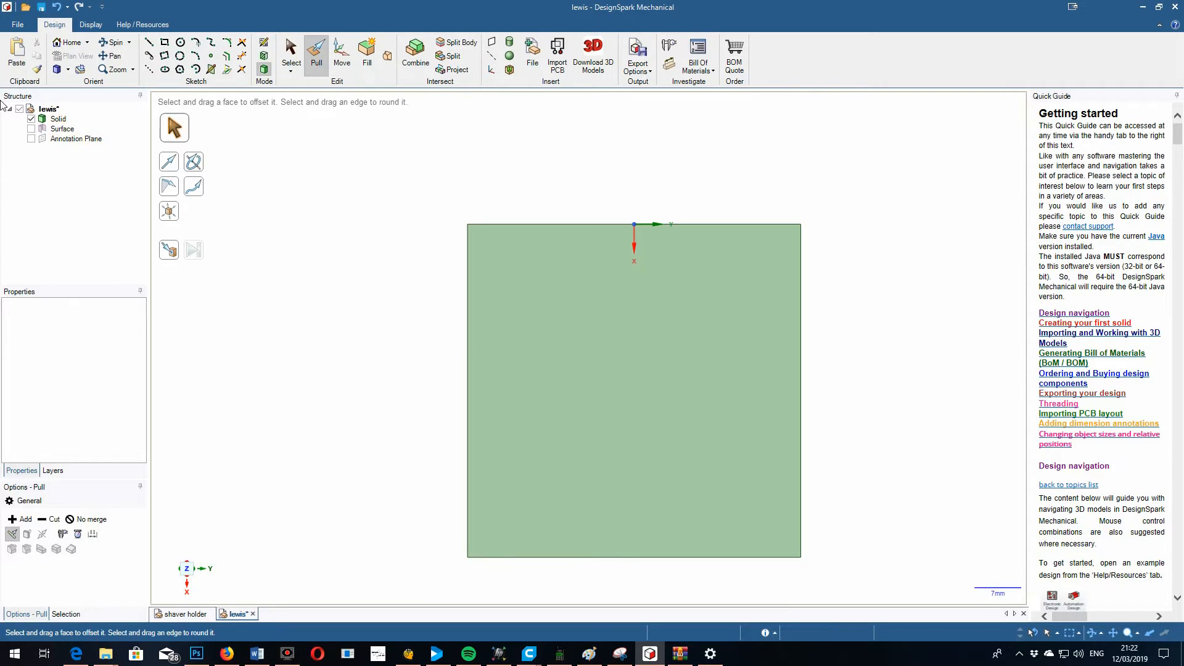
pyautogui.click(31, 129)
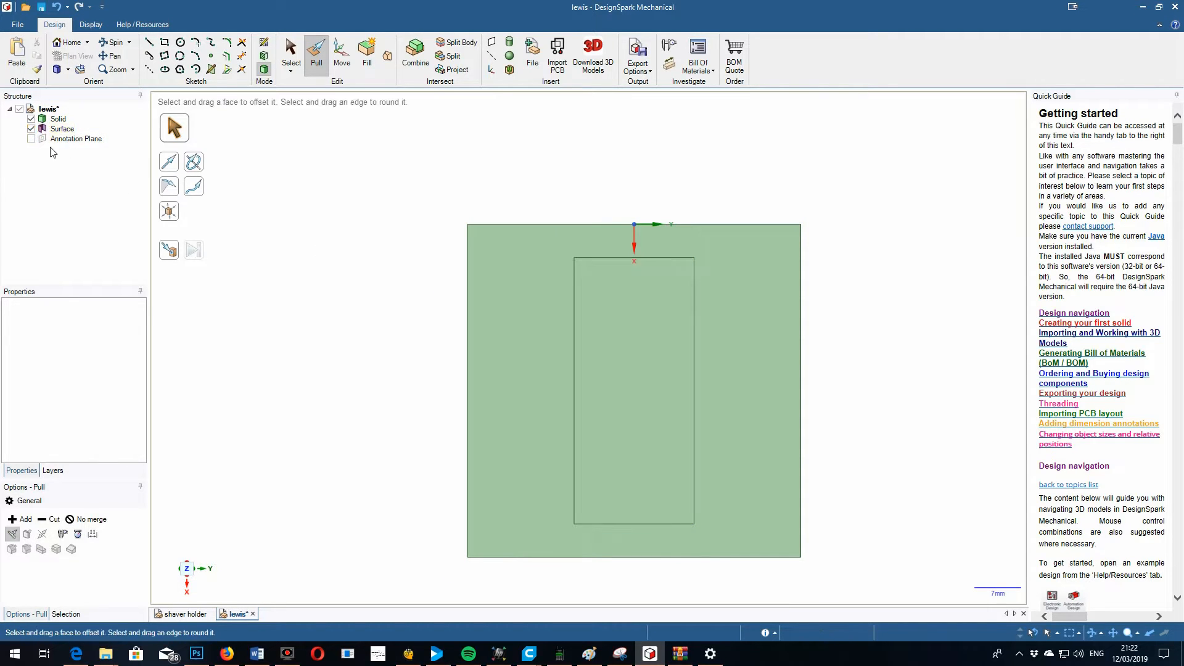
pyautogui.click(19, 109)
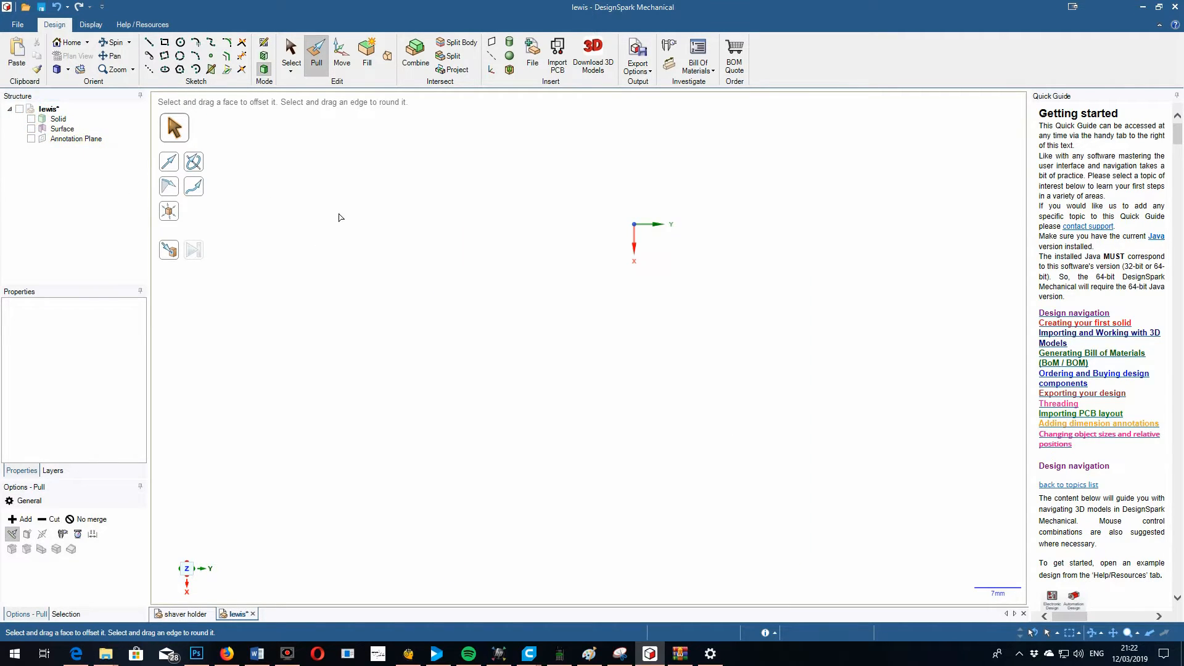
pyautogui.click(31, 119)
pyautogui.click(30, 129)
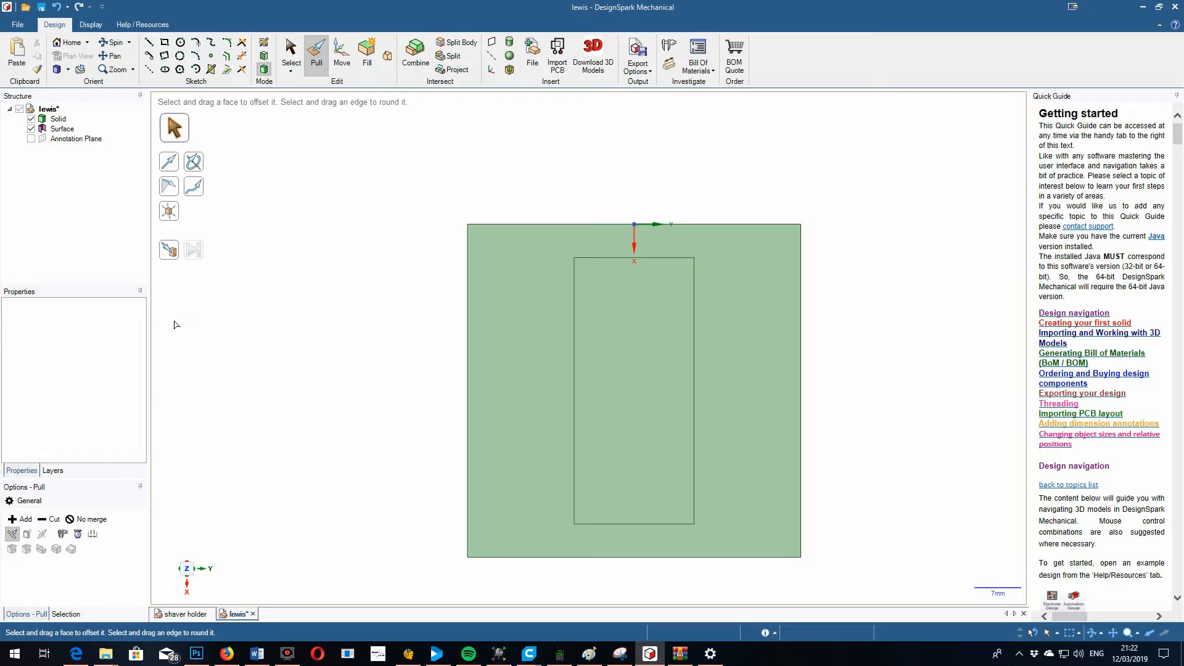
pyautogui.click(724, 367)
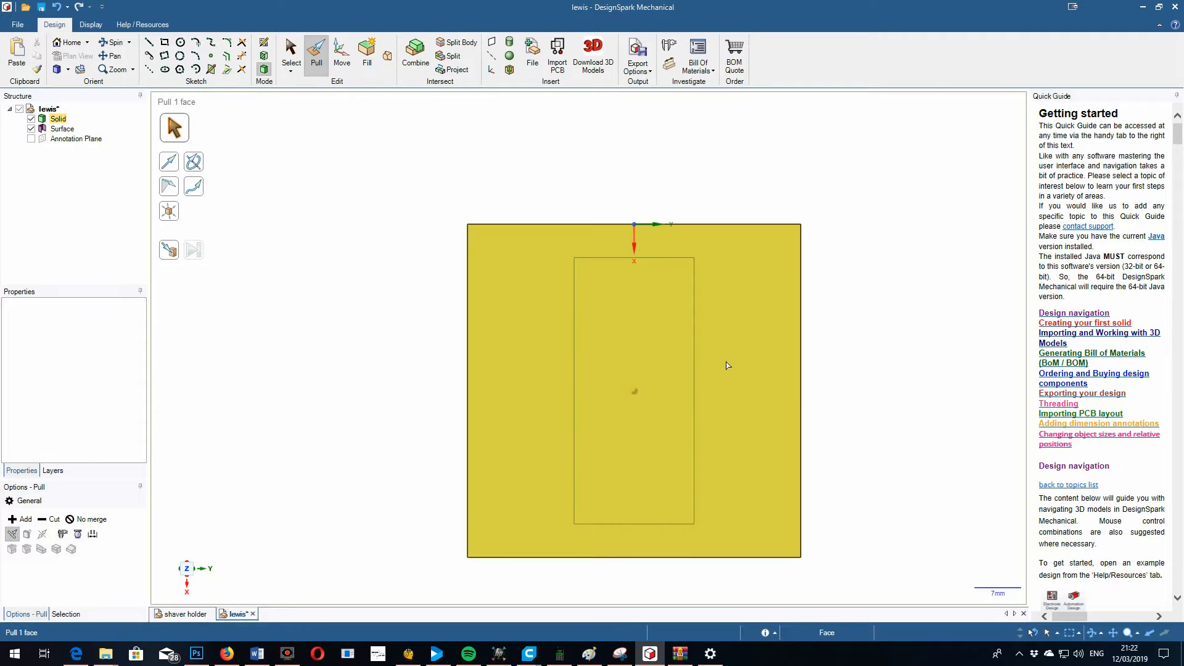
pyautogui.click(294, 221)
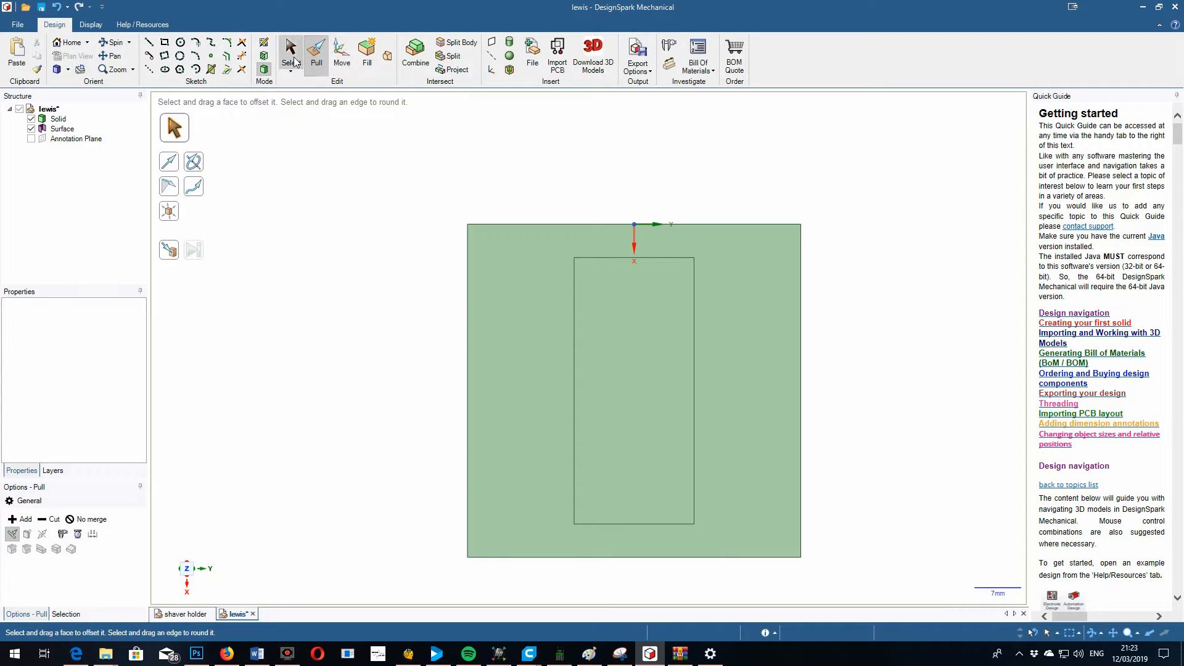
# - Cut the rectangle surface completely through the block with Pull and inspect the opening from another angle
pyautogui.click(109, 41)
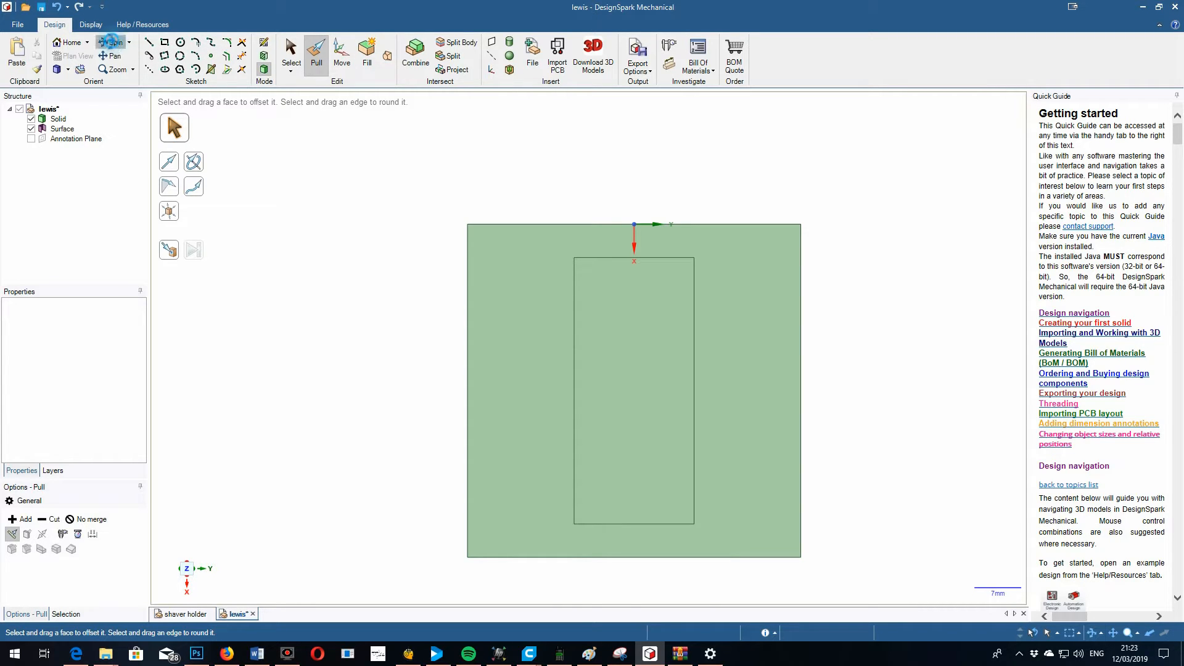
pyautogui.moveTo(921, 289); pyautogui.dragTo(794, 298)
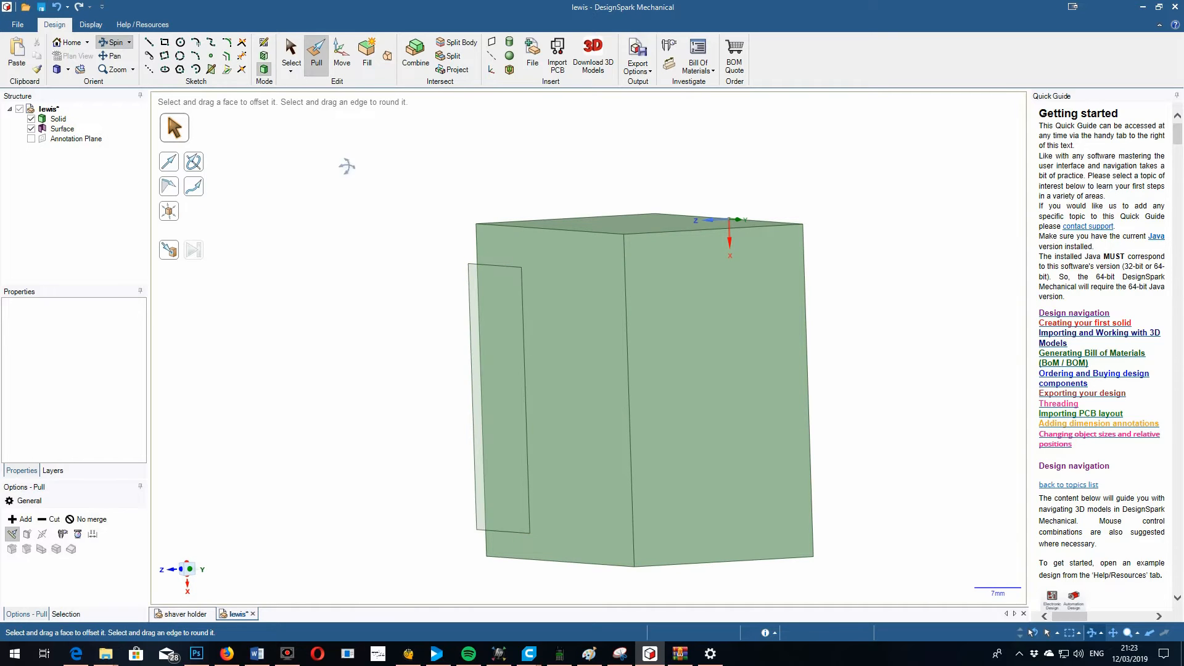
pyautogui.click(317, 56)
pyautogui.click(512, 407)
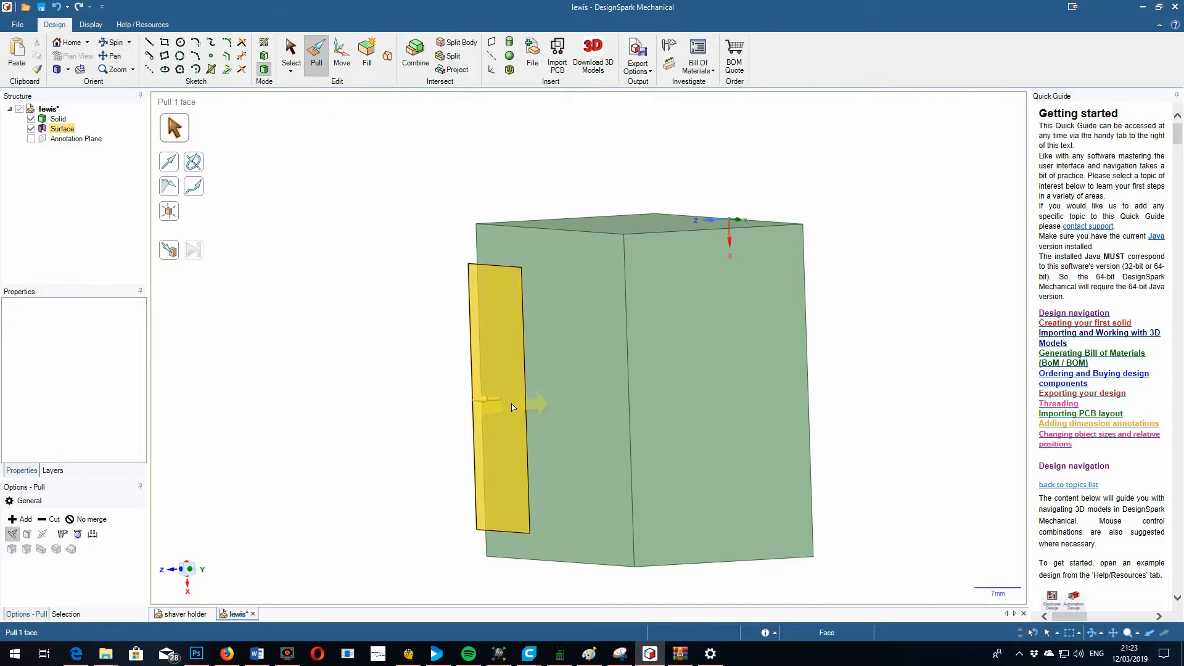
pyautogui.click(23, 524)
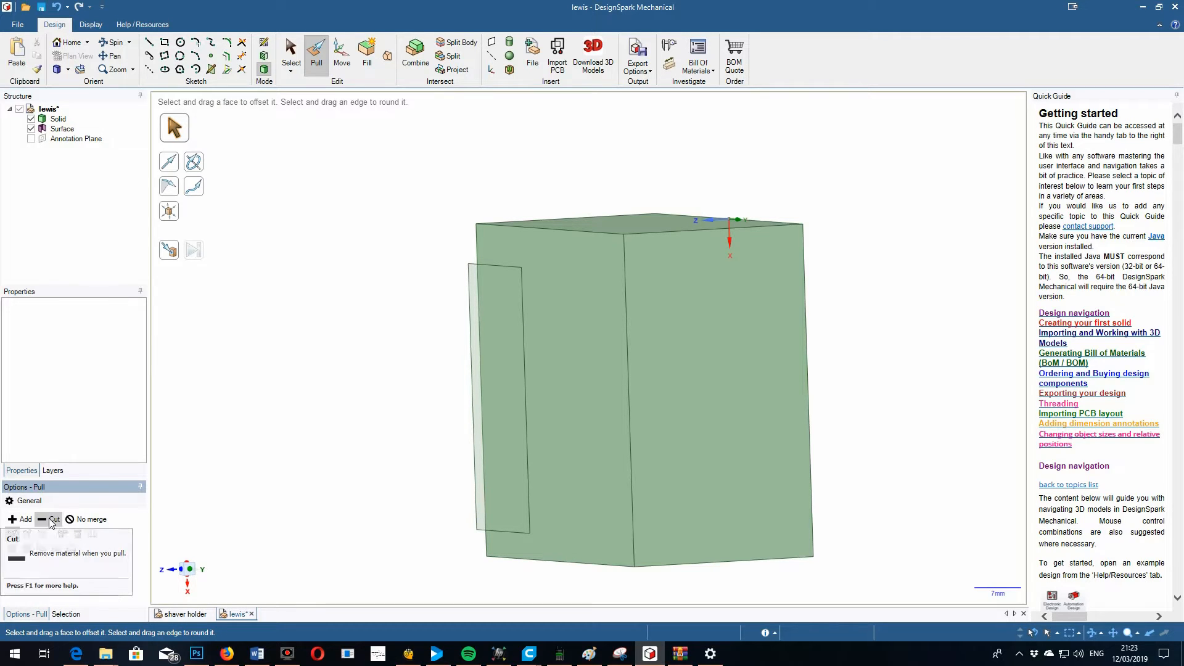
pyautogui.click(491, 405)
pyautogui.moveTo(497, 414); pyautogui.dragTo(886, 402)
pyautogui.click(114, 42)
pyautogui.moveTo(261, 269); pyautogui.dragTo(372, 275)
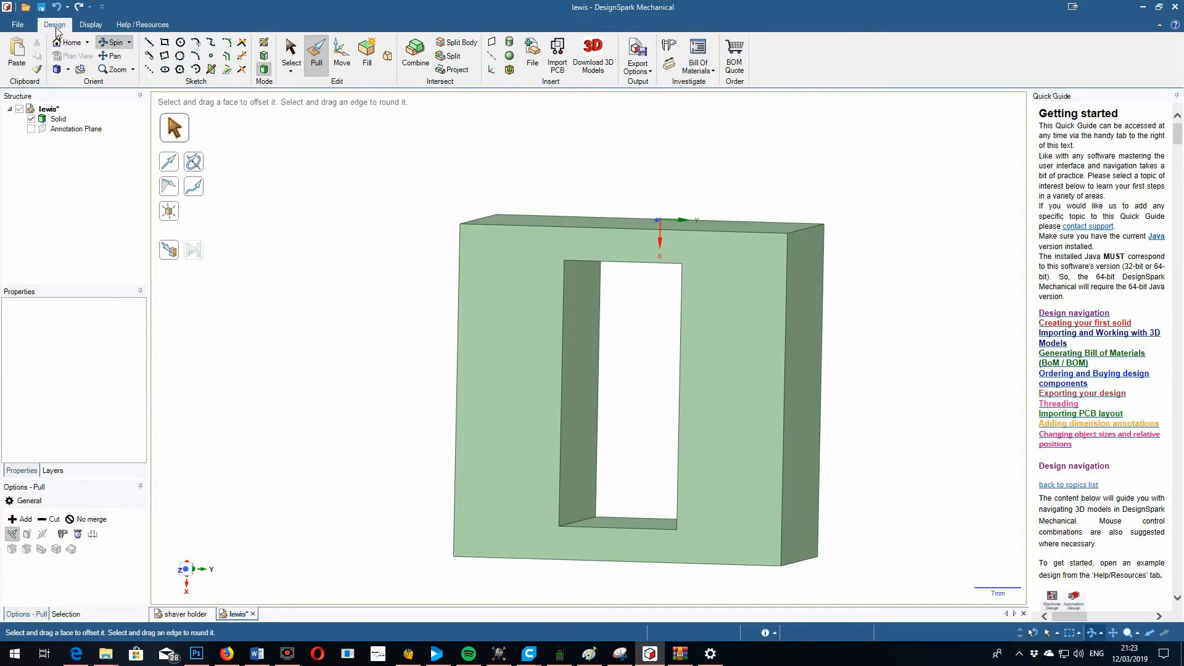
# - Undo the through cut made from the rectangle surface
pyautogui.click(56, 7)
pyautogui.click(58, 7)
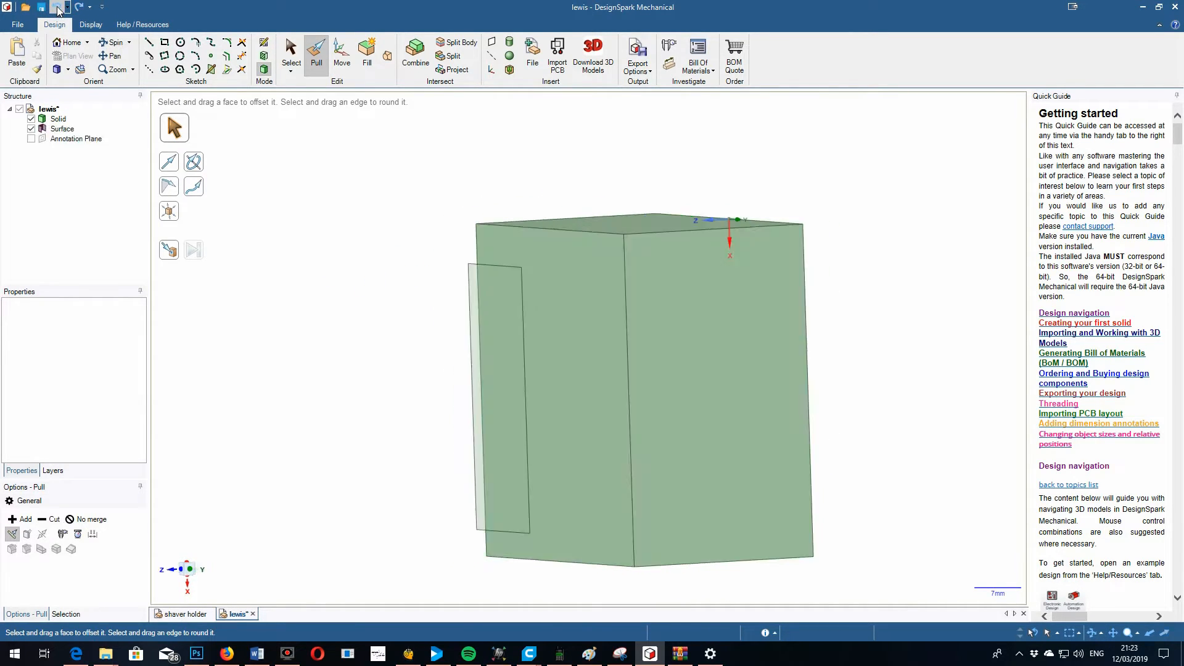
pyautogui.click(512, 449)
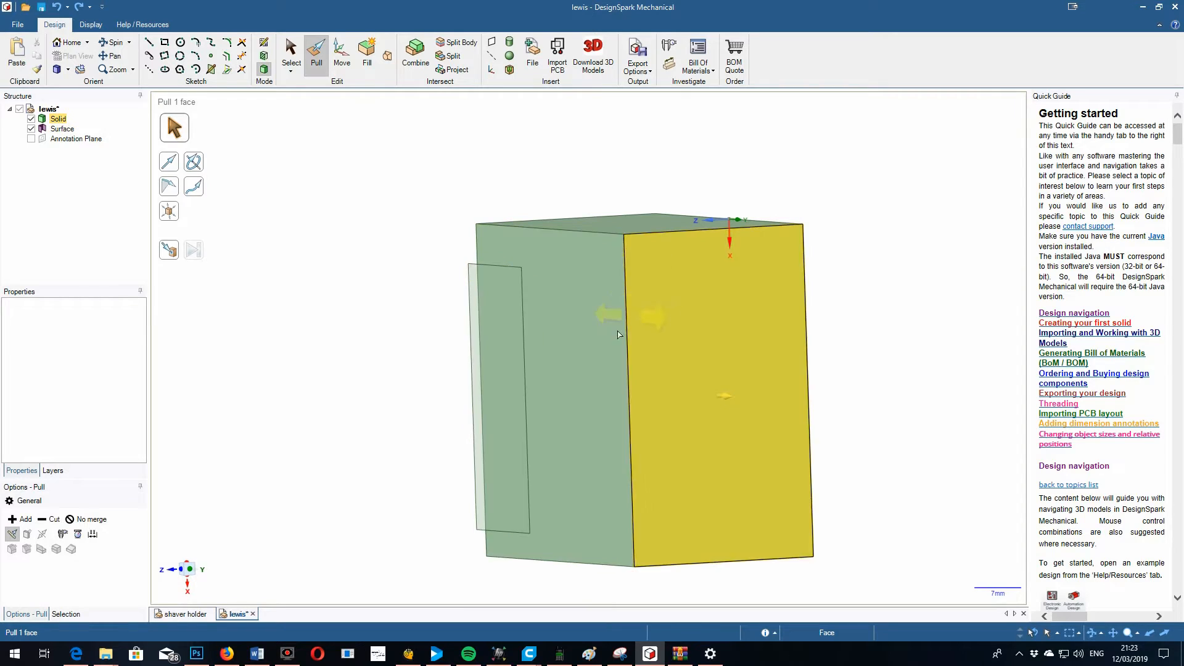
pyautogui.click(603, 399)
pyautogui.click(681, 403)
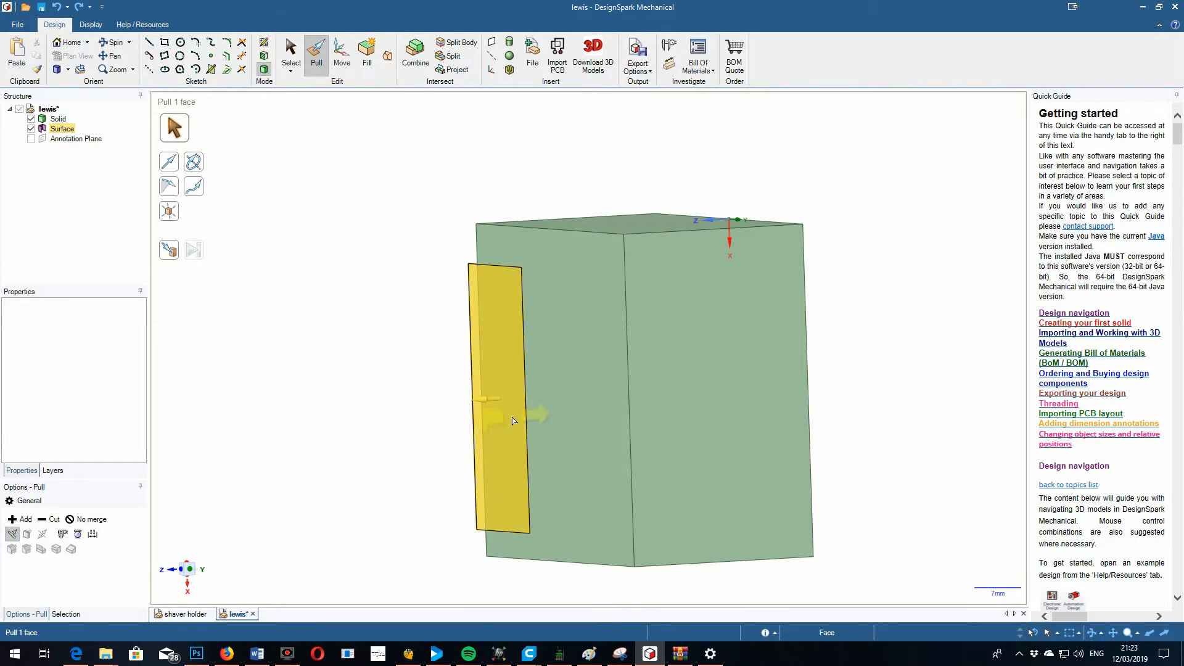
pyautogui.click(239, 472)
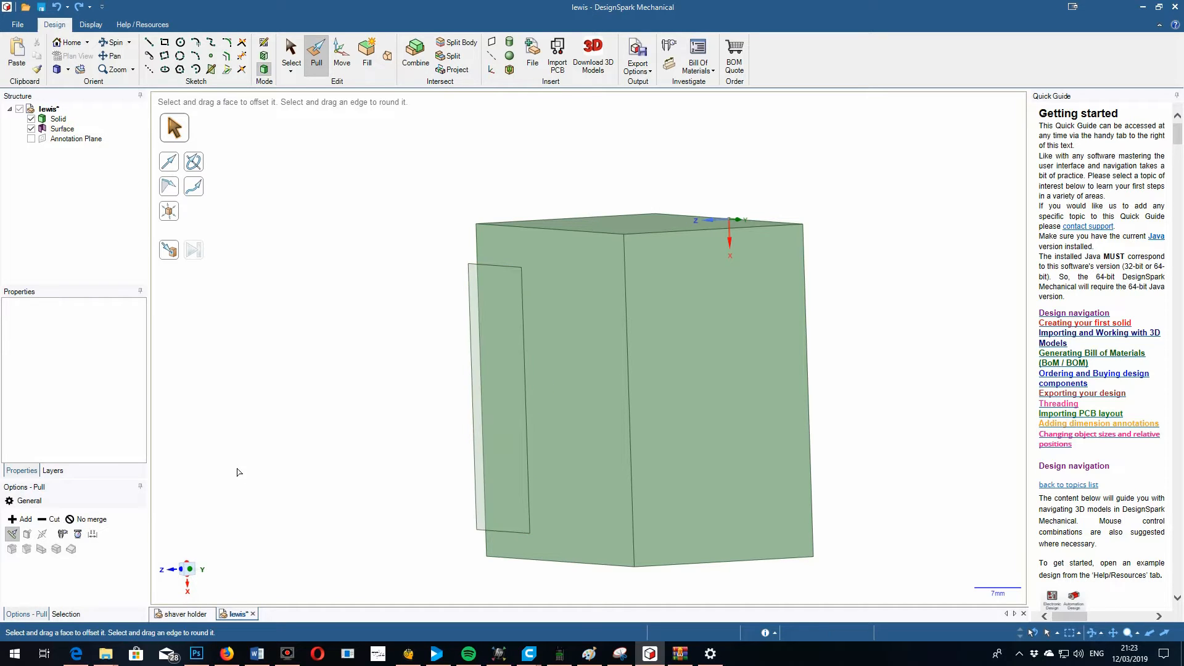
# - Cut the rectangle surface partway into the block with Pull, making a blind pocket about 18 mm deep, and turn the view into it
pyautogui.click(50, 519)
pyautogui.click(488, 450)
pyautogui.moveTo(488, 449); pyautogui.dragTo(609, 440)
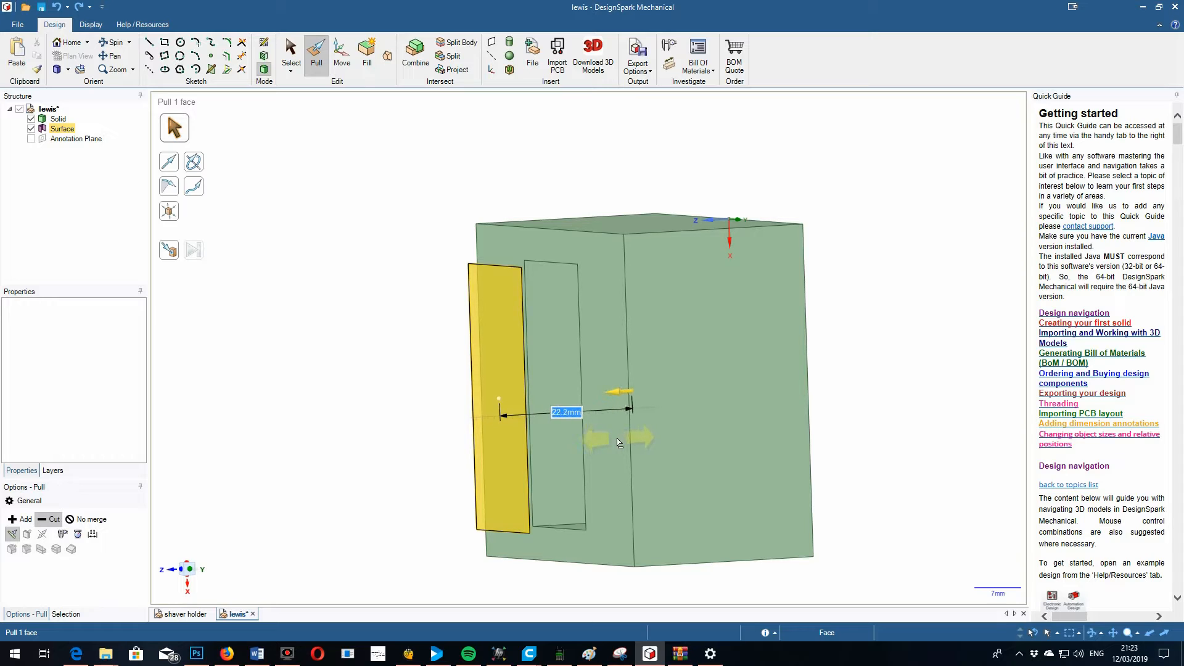
pyautogui.moveTo(628, 440); pyautogui.dragTo(648, 438)
pyautogui.click(240, 260)
pyautogui.click(113, 42)
pyautogui.moveTo(342, 351); pyautogui.dragTo(415, 264)
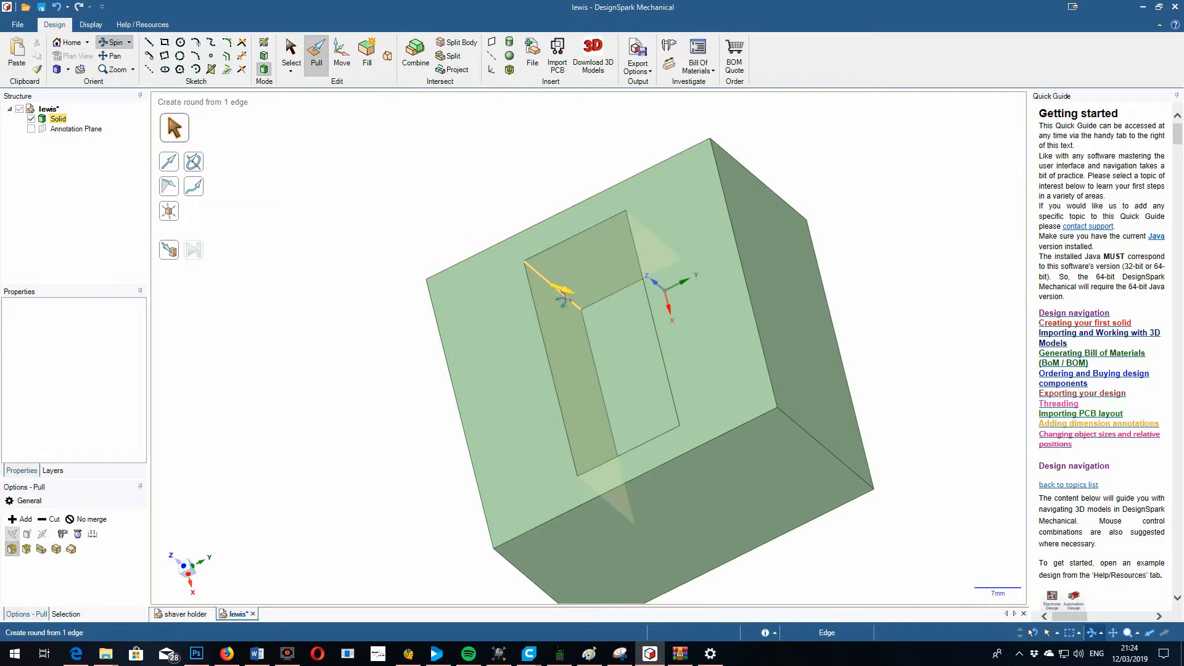
# - Measure the length of the pocket's depth edge at one inner corner
pyautogui.click(629, 135)
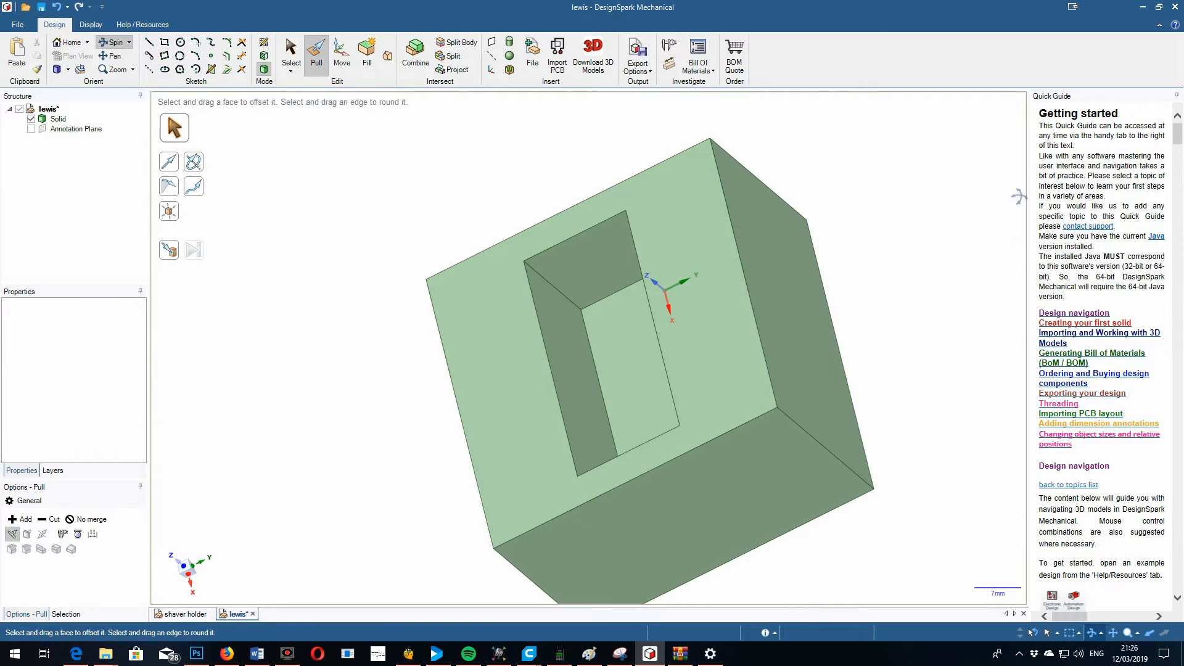
pyautogui.click(780, 274)
pyautogui.click(768, 403)
pyautogui.click(404, 351)
pyautogui.moveTo(367, 418)
pyautogui.mouseDown(button='middle')
pyautogui.moveTo(540, 357)
pyautogui.moveTo(423, 435)
pyautogui.moveTo(298, 373)
pyautogui.moveTo(526, 311)
pyautogui.moveTo(450, 370)
pyautogui.moveTo(378, 410)
pyautogui.moveTo(351, 409)
pyautogui.mouseUp(button='middle')
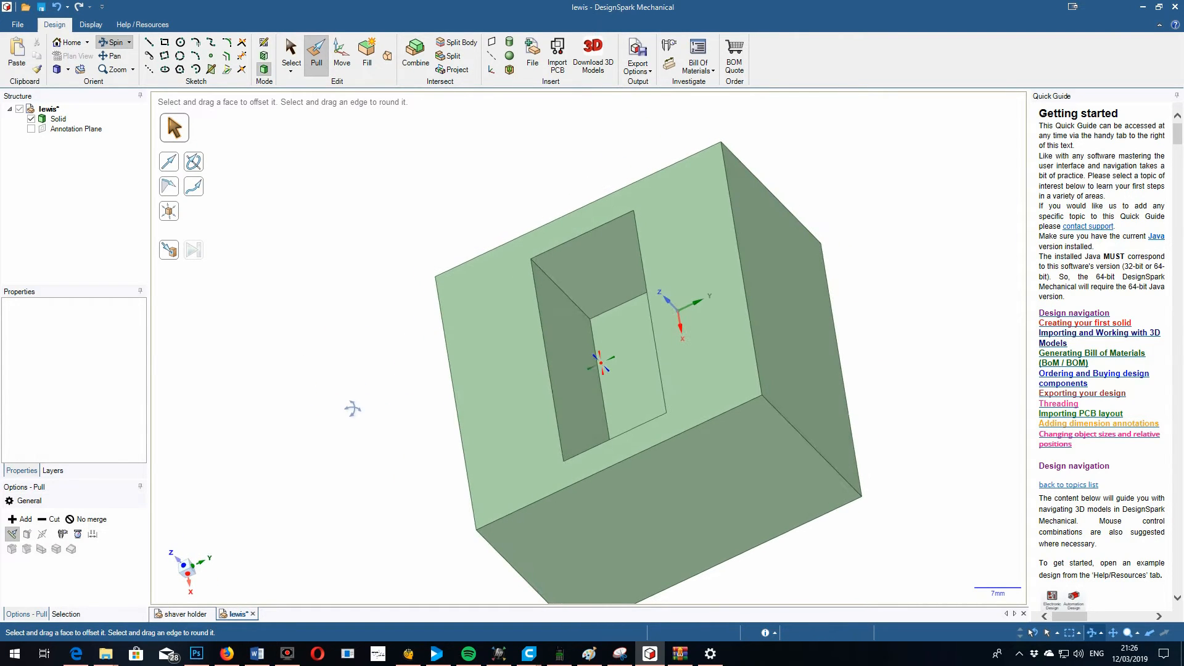
pyautogui.click(669, 45)
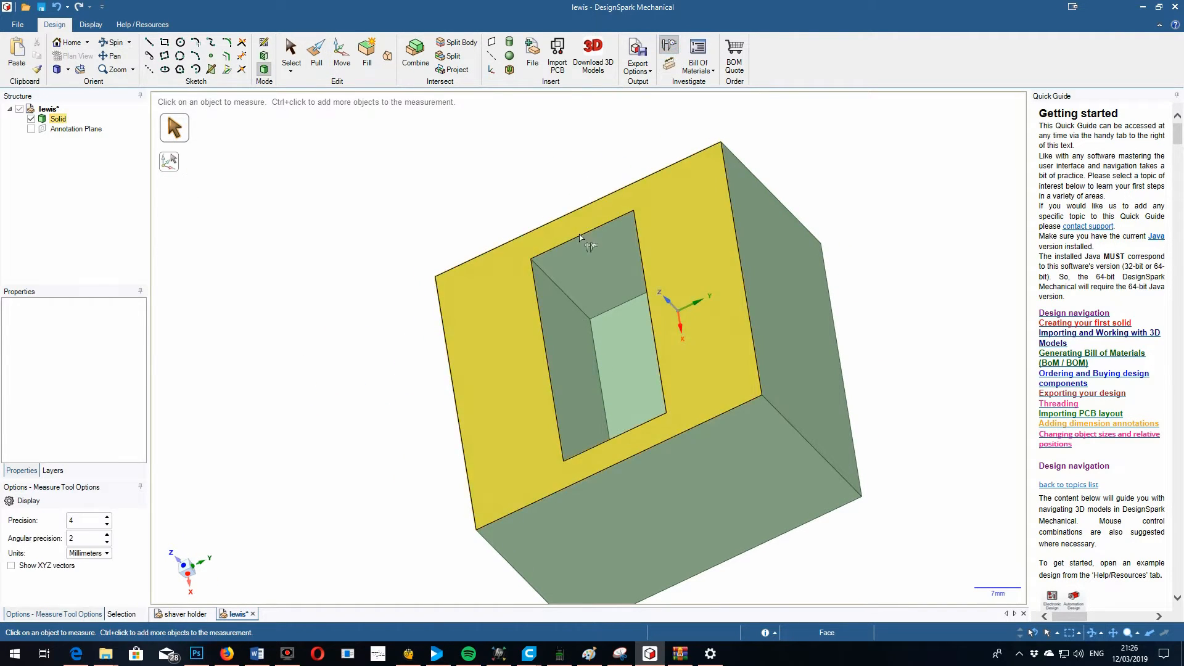
pyautogui.click(569, 301)
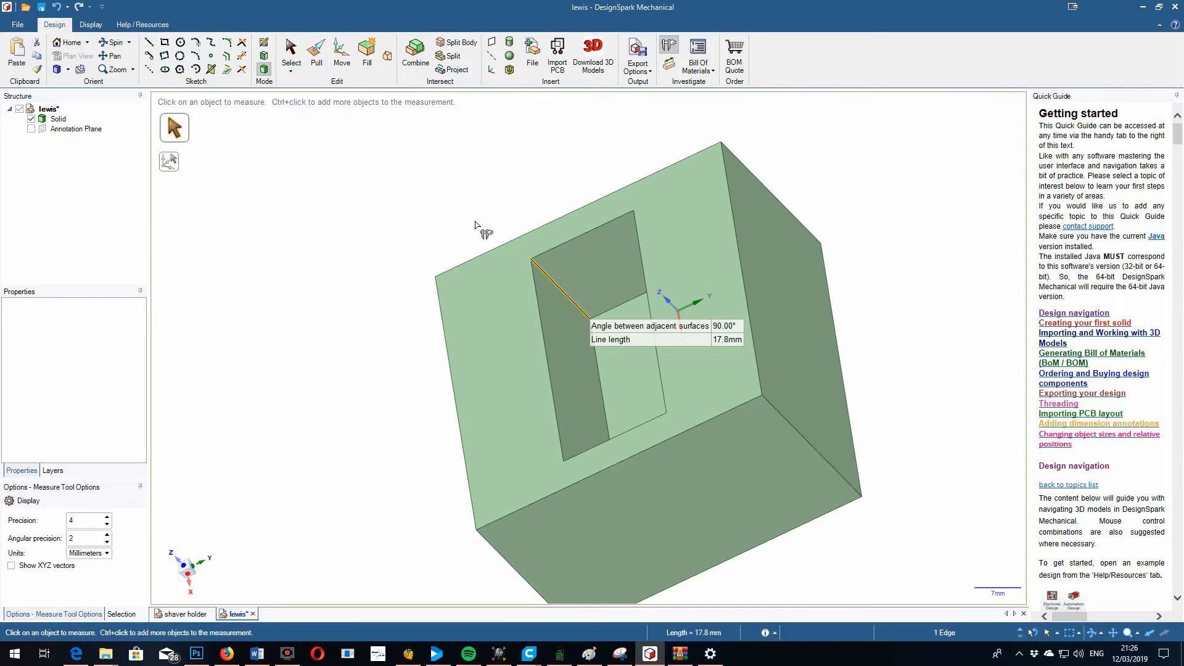
# - Deepen the blind pocket by pulling its floor about 3.1 mm further into the block
pyautogui.click(317, 55)
pyautogui.click(572, 335)
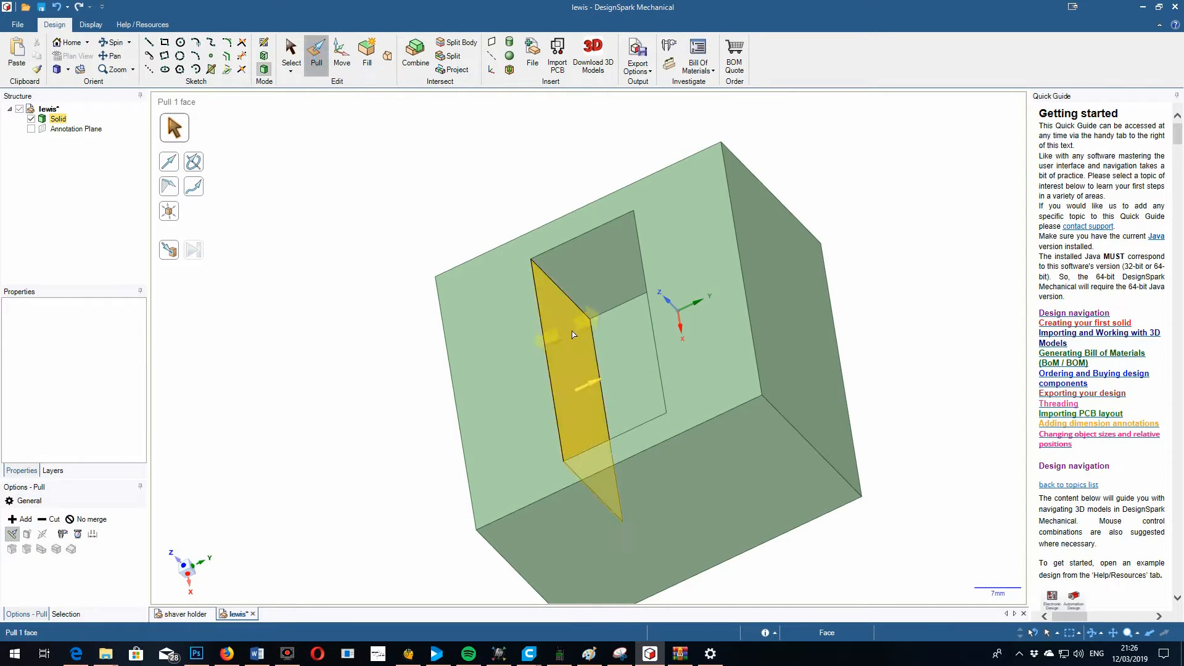
pyautogui.click(614, 343)
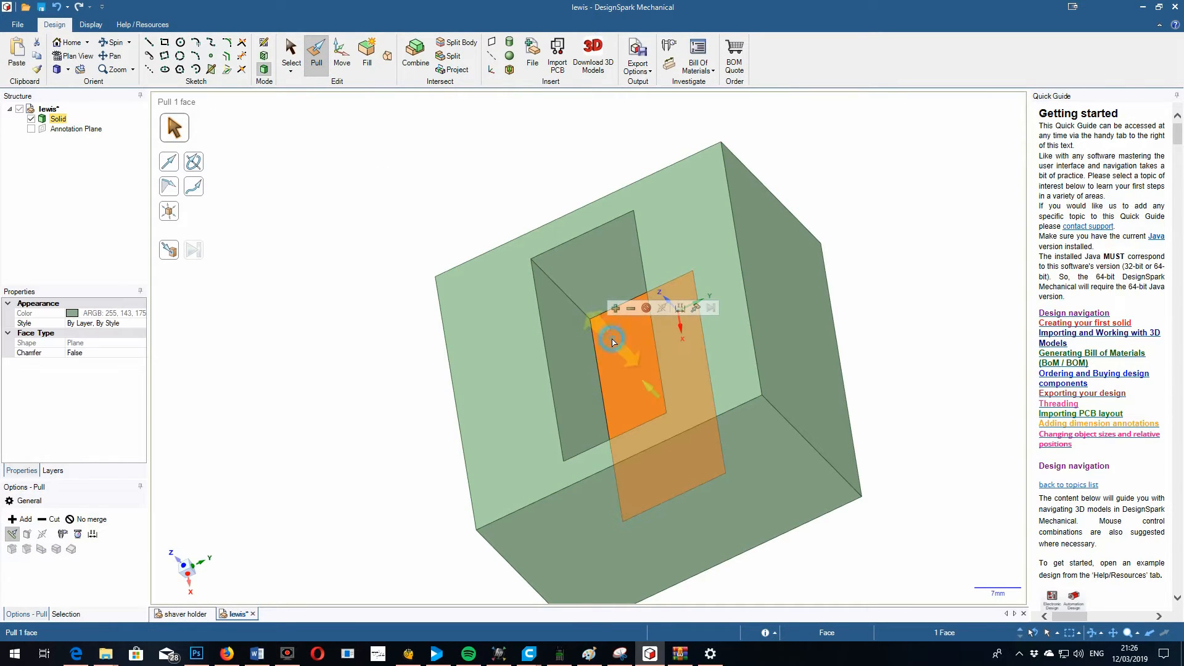
pyautogui.moveTo(614, 343); pyautogui.dragTo(628, 349)
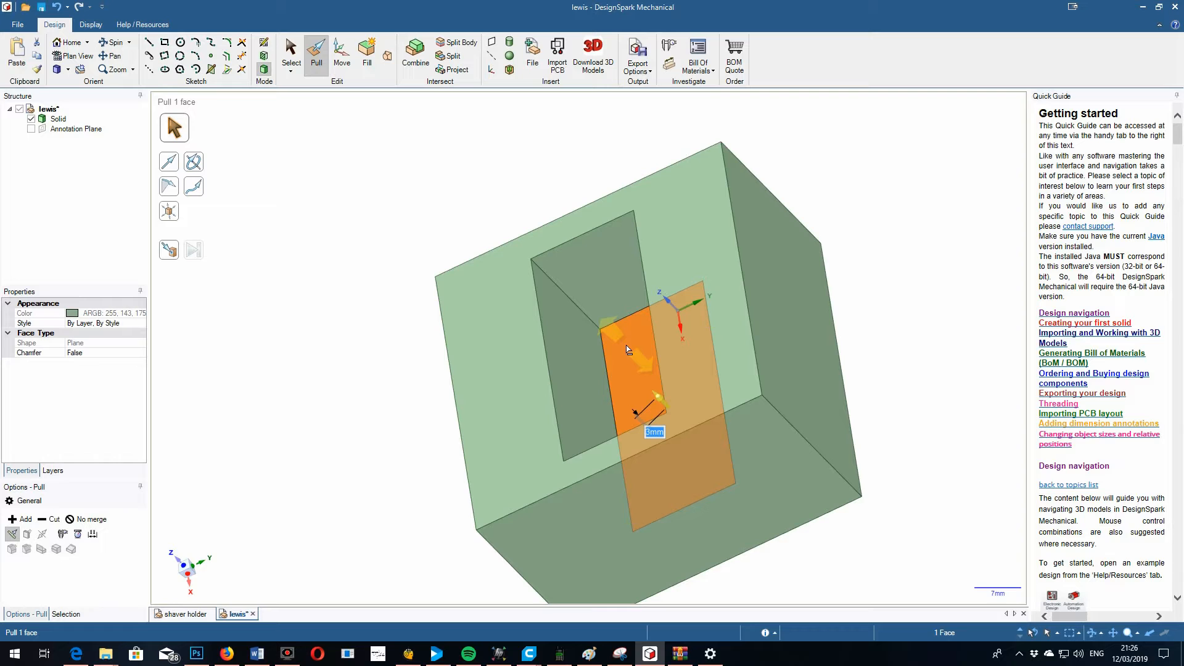
pyautogui.moveTo(628, 350); pyautogui.dragTo(629, 351)
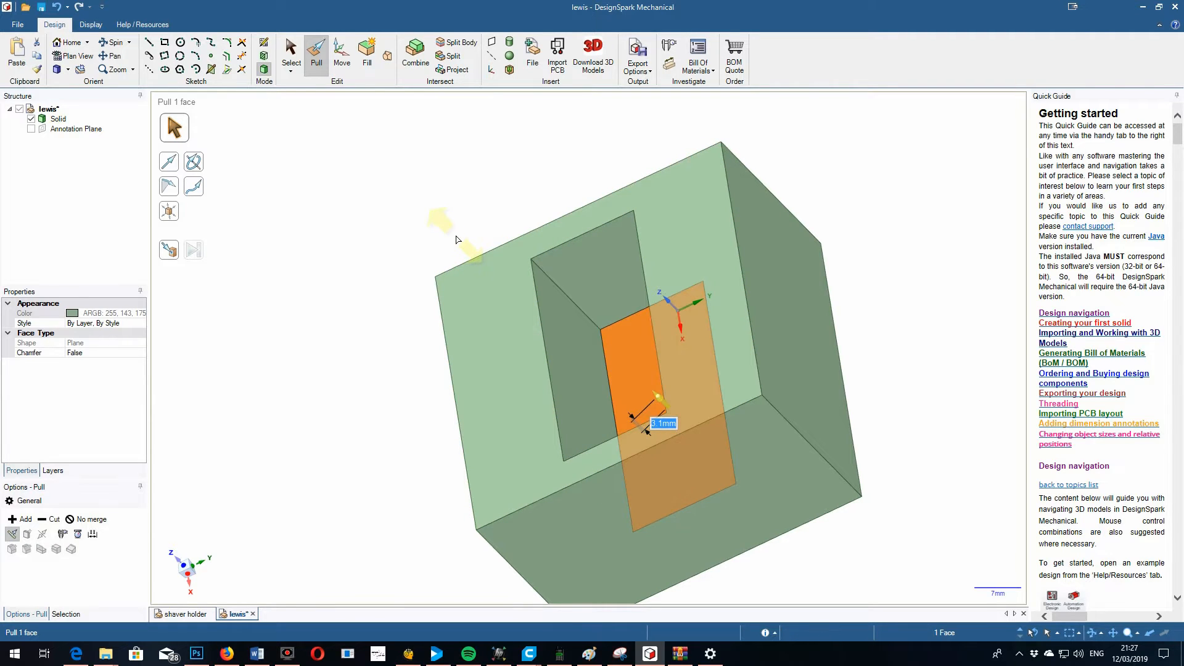
pyautogui.press('Escape')
pyautogui.press('Escape')
# - Examine the deepened pocket and the block from different angles and distances
pyautogui.click(113, 42)
pyautogui.moveTo(294, 256); pyautogui.dragTo(329, 257)
pyautogui.keyDown('shift'); pyautogui.moveTo(386, 274); pyautogui.dragTo(282, 261, button='middle'); pyautogui.keyUp('shift')
pyautogui.moveTo(282, 261); pyautogui.dragTo(306, 247)
pyautogui.keyDown('shift'); pyautogui.moveTo(306, 247); pyautogui.dragTo(320, 246, button='middle'); pyautogui.keyUp('shift')
pyautogui.moveTo(304, 260); pyautogui.dragTo(304, 261, button='middle')
pyautogui.scroll(2, 278, 213)
pyautogui.scroll(-3, 279, 213)
pyautogui.scroll(1, 278, 213)
pyautogui.scroll(1, 278, 213)
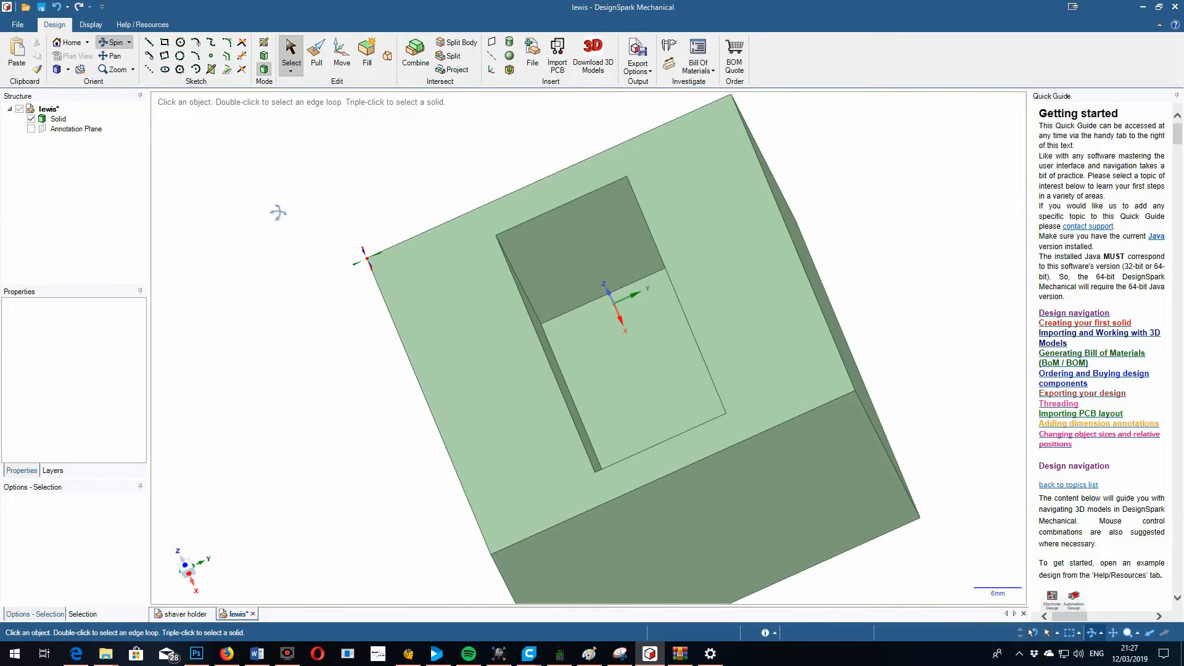
pyautogui.click(113, 55)
pyautogui.moveTo(321, 219); pyautogui.dragTo(277, 211)
pyautogui.moveTo(277, 262)
pyautogui.mouseDown()
pyautogui.moveTo(240, 238)
pyautogui.moveTo(299, 254)
pyautogui.mouseUp()
pyautogui.rightClick(299, 253)
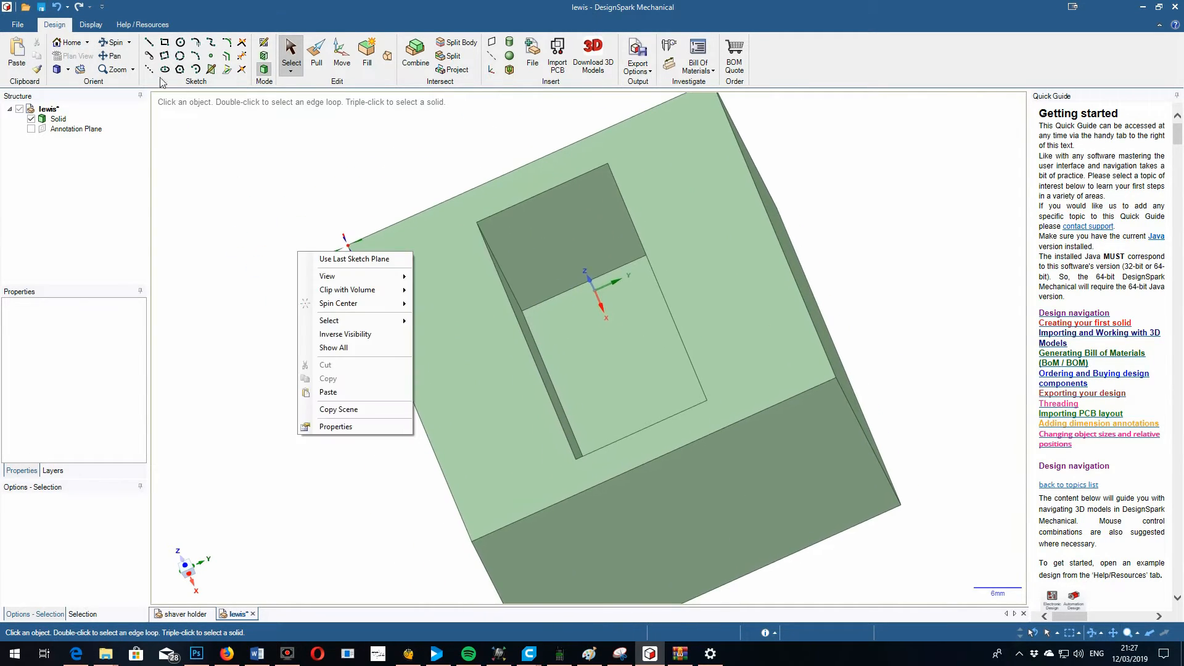
pyautogui.moveTo(238, 191); pyautogui.dragTo(330, 214)
pyautogui.moveTo(347, 190)
pyautogui.mouseDown(button='right')
pyautogui.moveTo(250, 198)
pyautogui.moveTo(281, 225)
pyautogui.mouseUp(button='right')
pyautogui.click(516, 339)
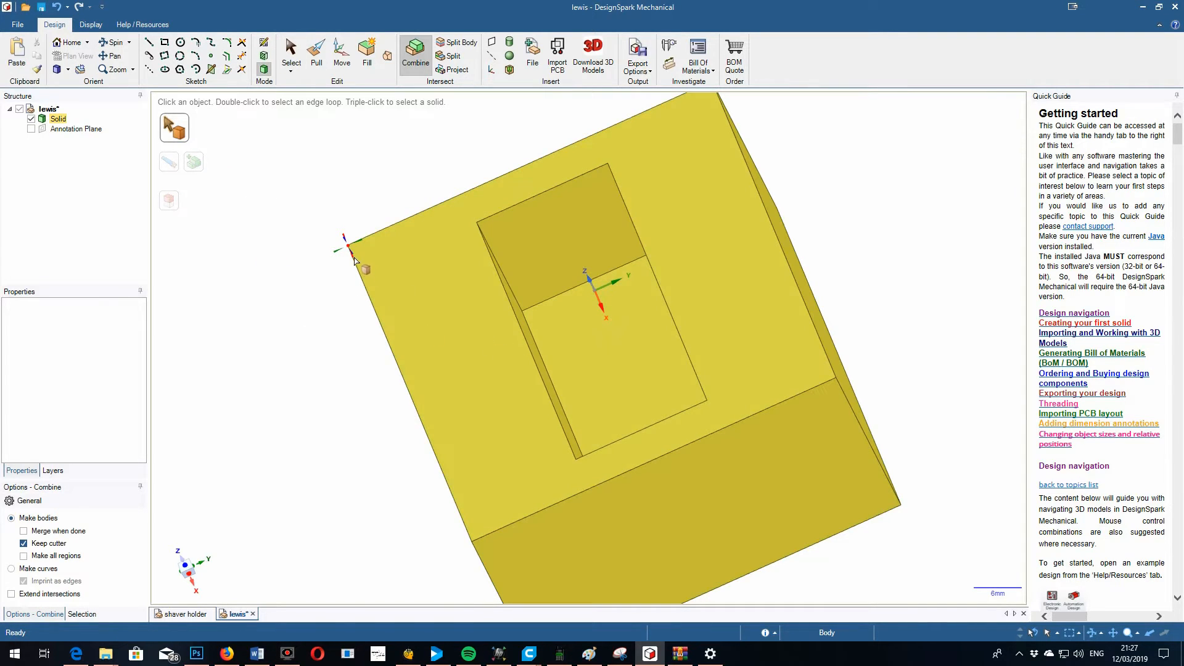
pyautogui.press('Escape')
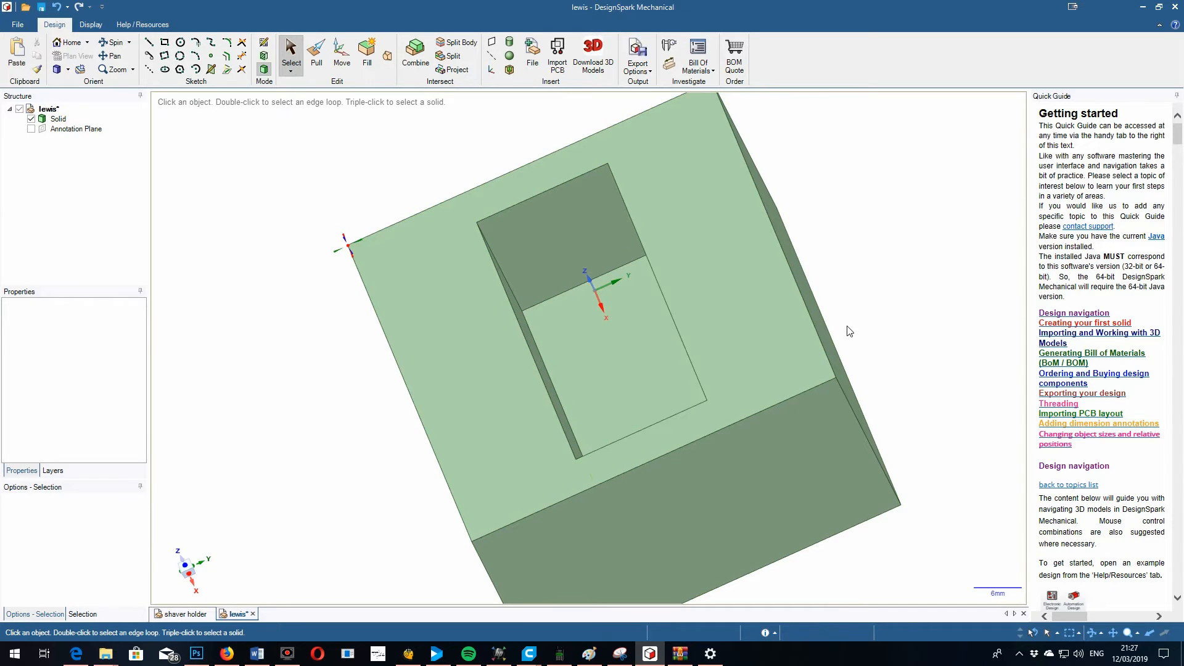
pyautogui.scroll(2, 848, 331)
pyautogui.scroll(-4, 848, 331)
pyautogui.scroll(1, 305, 147)
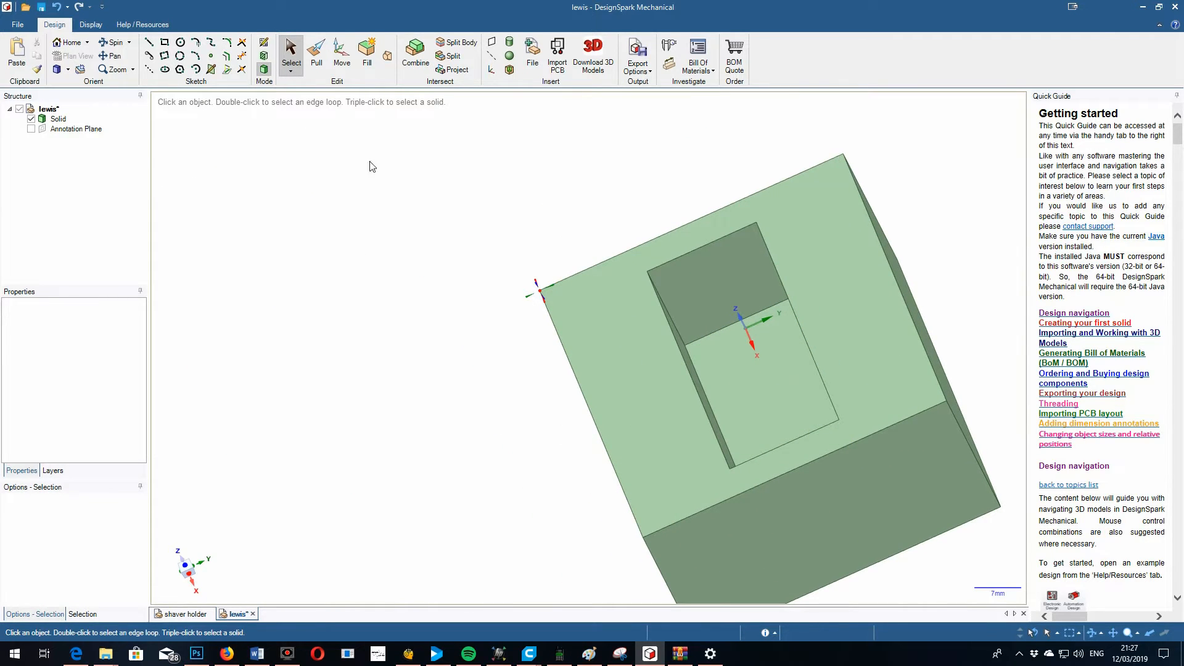
pyautogui.scroll(-3, 502, 317)
pyautogui.scroll(3, 749, 357)
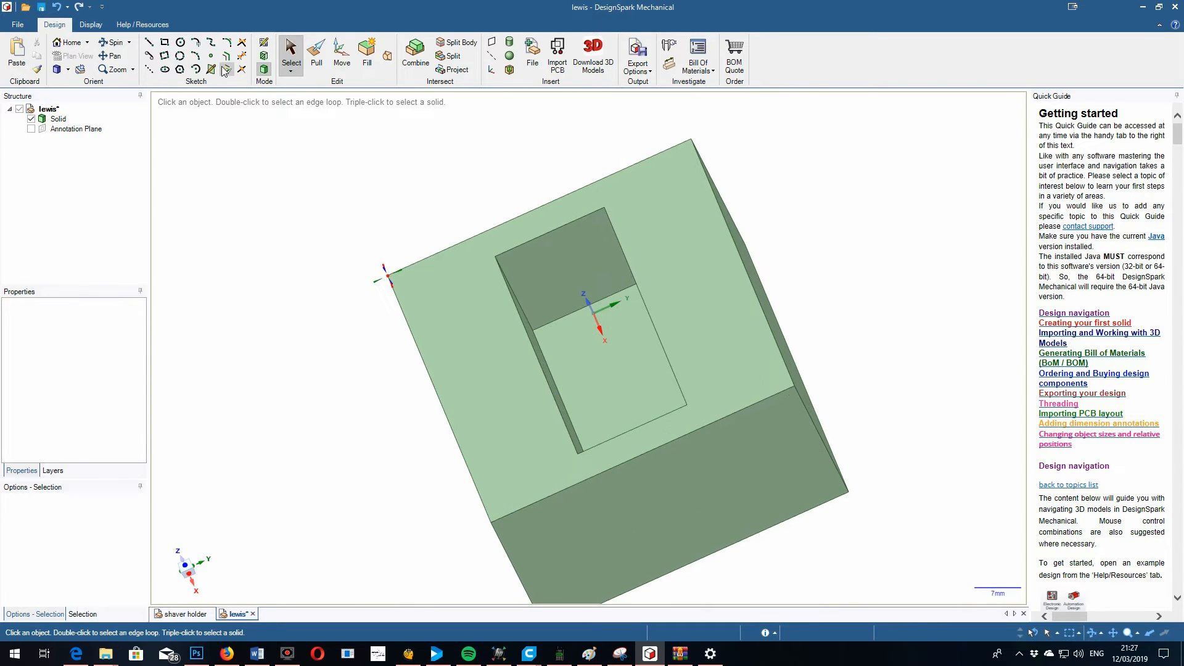
# - Round the long top edge of the block nearest the origin marker with Pull, using a 10 mm radius
pyautogui.click(113, 42)
pyautogui.moveTo(288, 386); pyautogui.dragTo(309, 368)
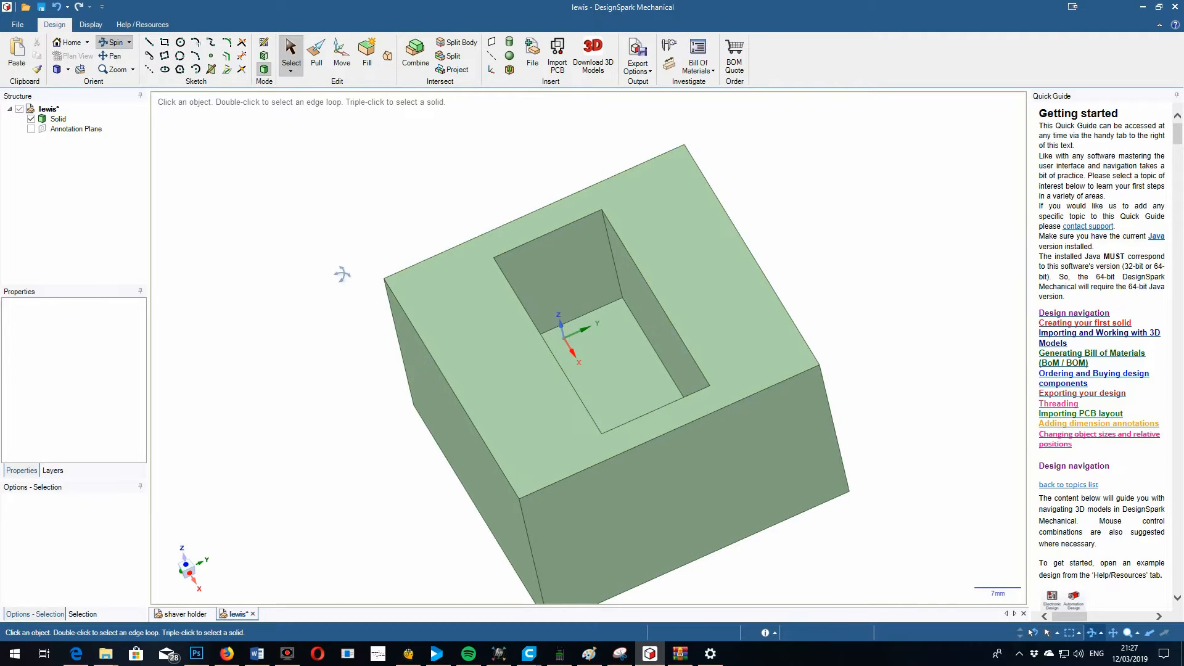
pyautogui.click(322, 57)
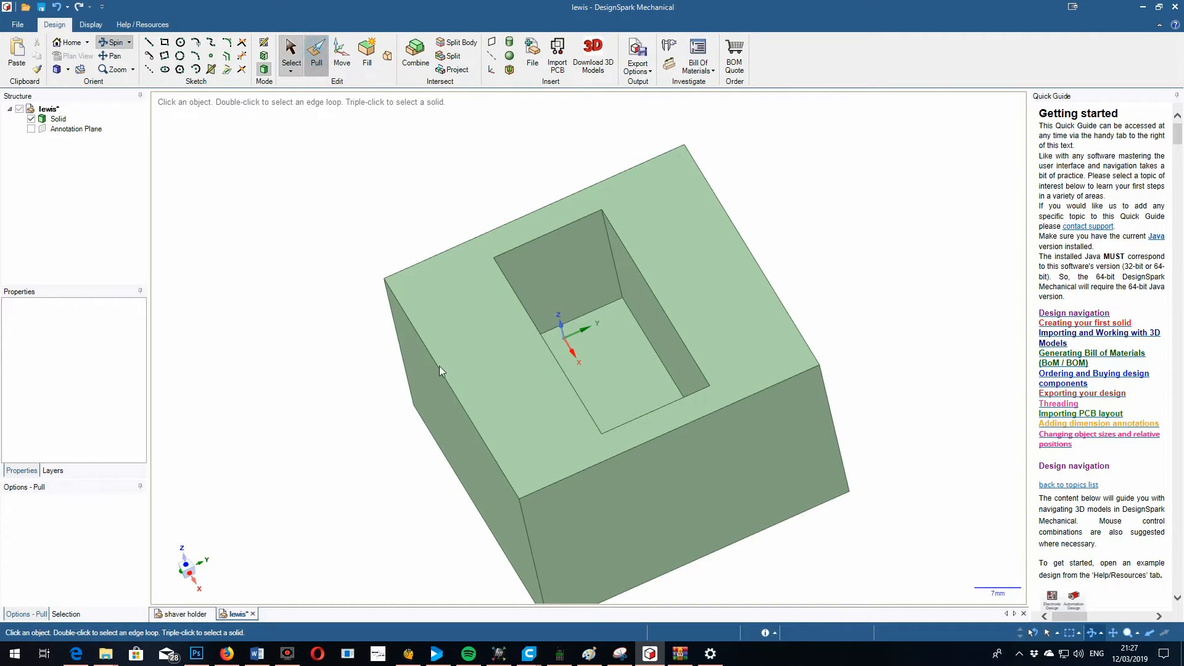
pyautogui.click(448, 383)
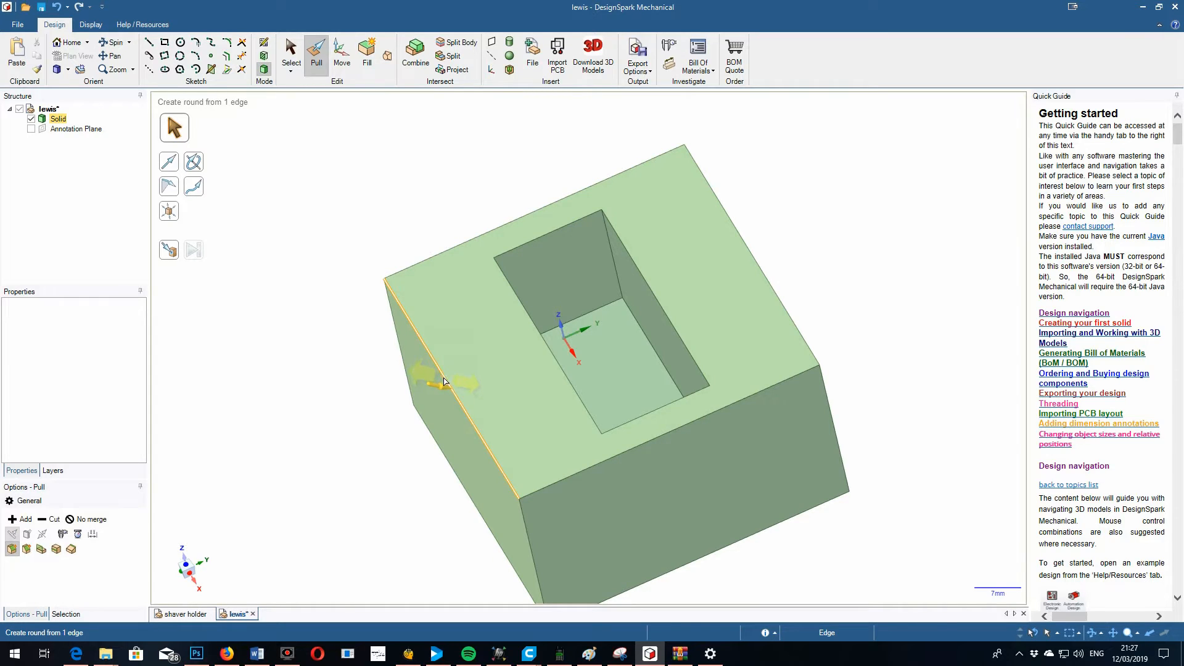
pyautogui.click(457, 356)
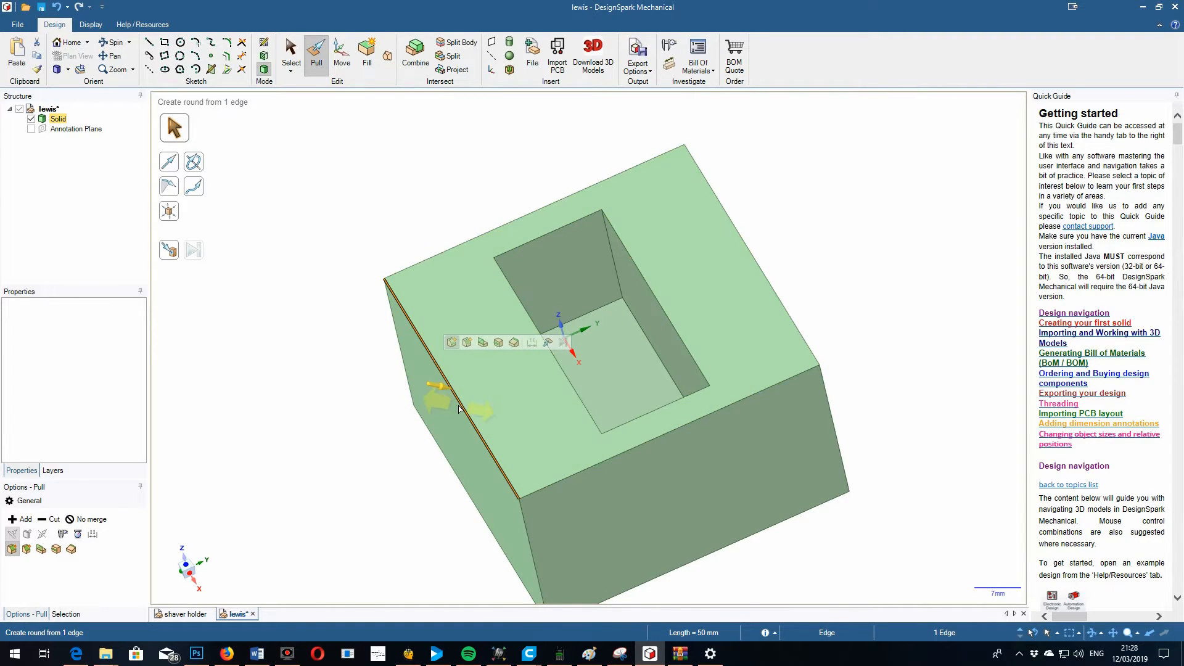
pyautogui.scroll(3, 458, 408)
pyautogui.scroll(3, 457, 409)
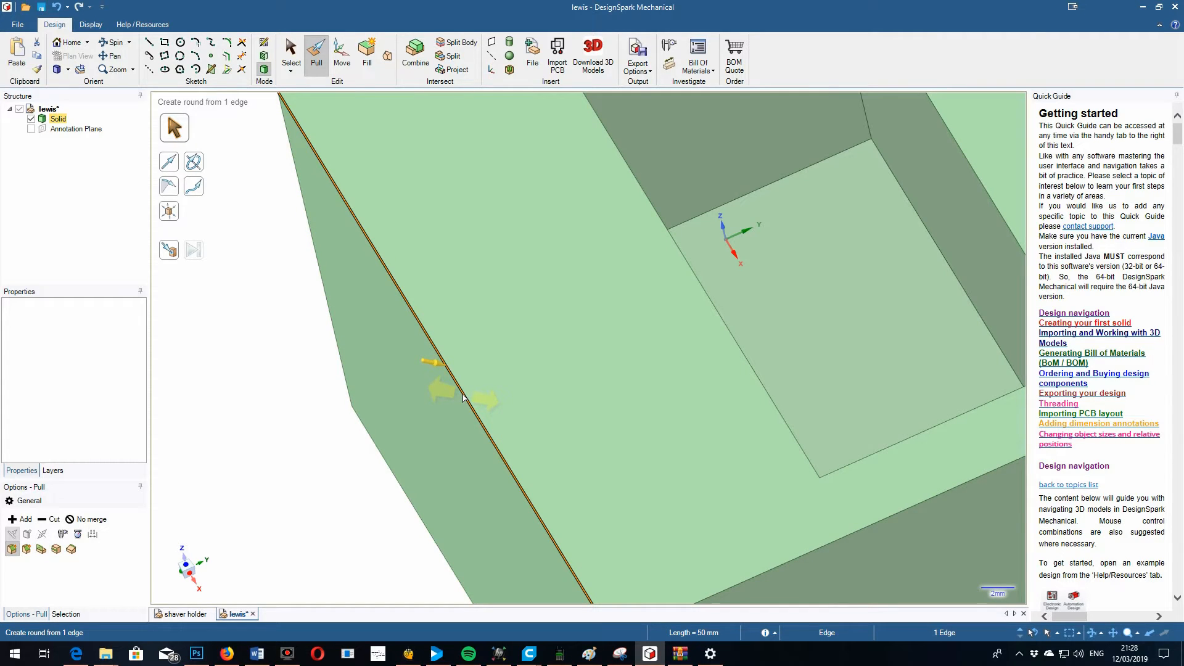
pyautogui.click(464, 397)
pyautogui.moveTo(464, 398); pyautogui.dragTo(705, 467)
pyautogui.press('Return')
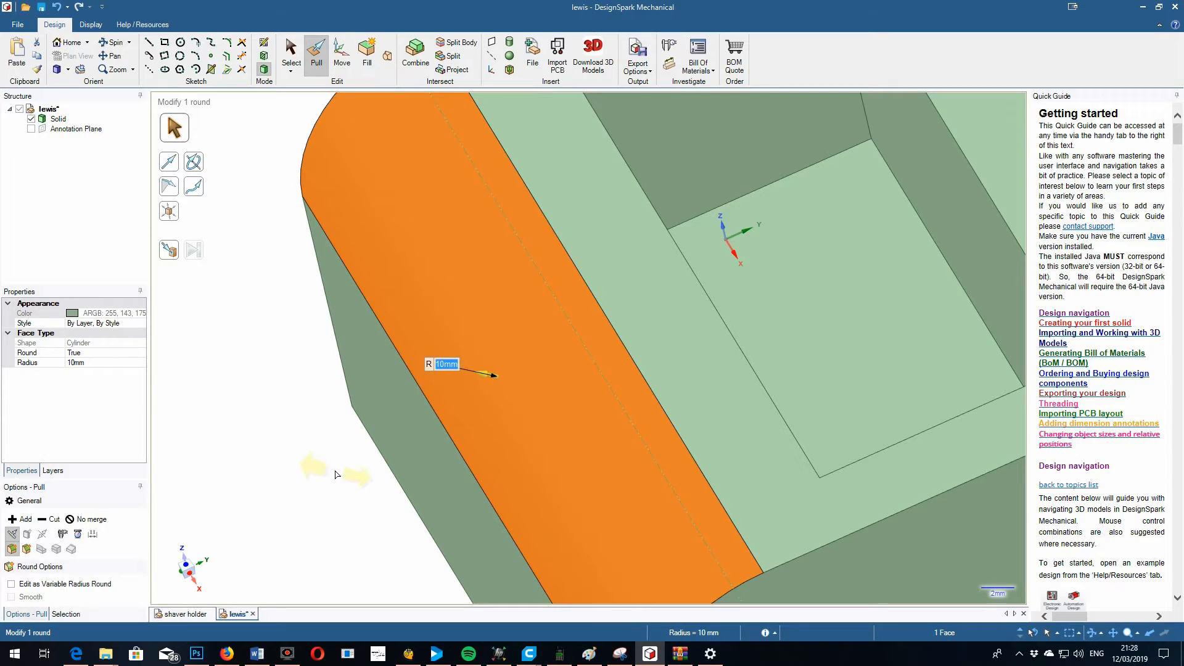
# - Try a 15 mm radius on the new edge round and settle on 8 mm
pyautogui.write('15')
pyautogui.press('Return')
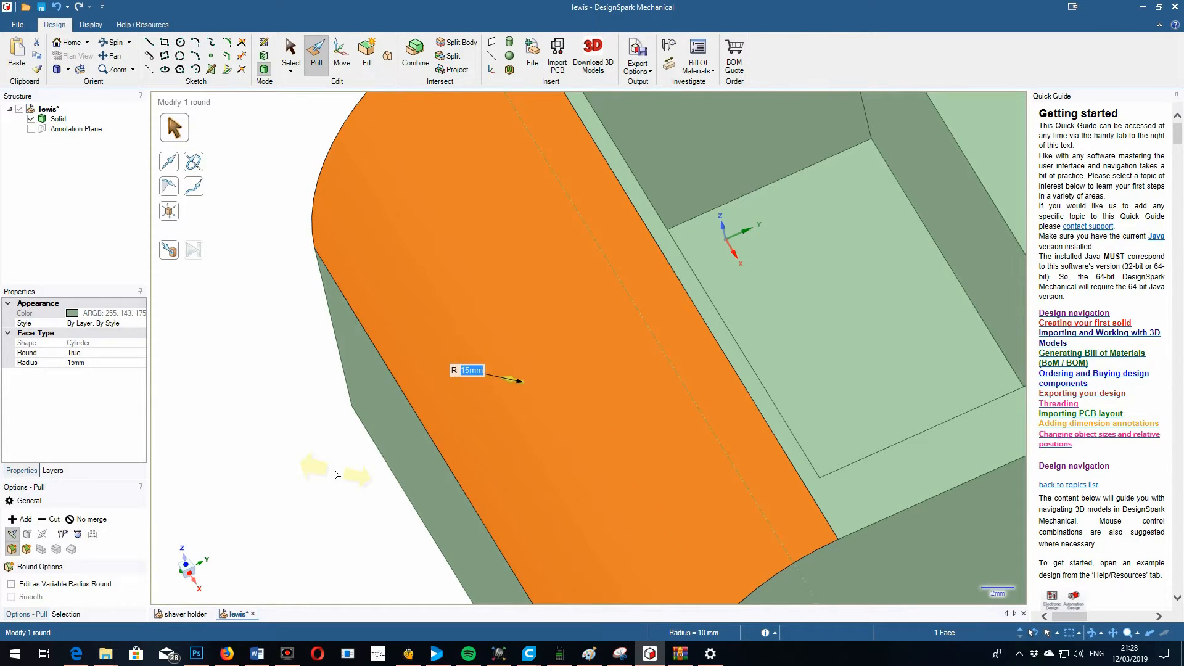
pyautogui.write('8')
pyautogui.press('Return')
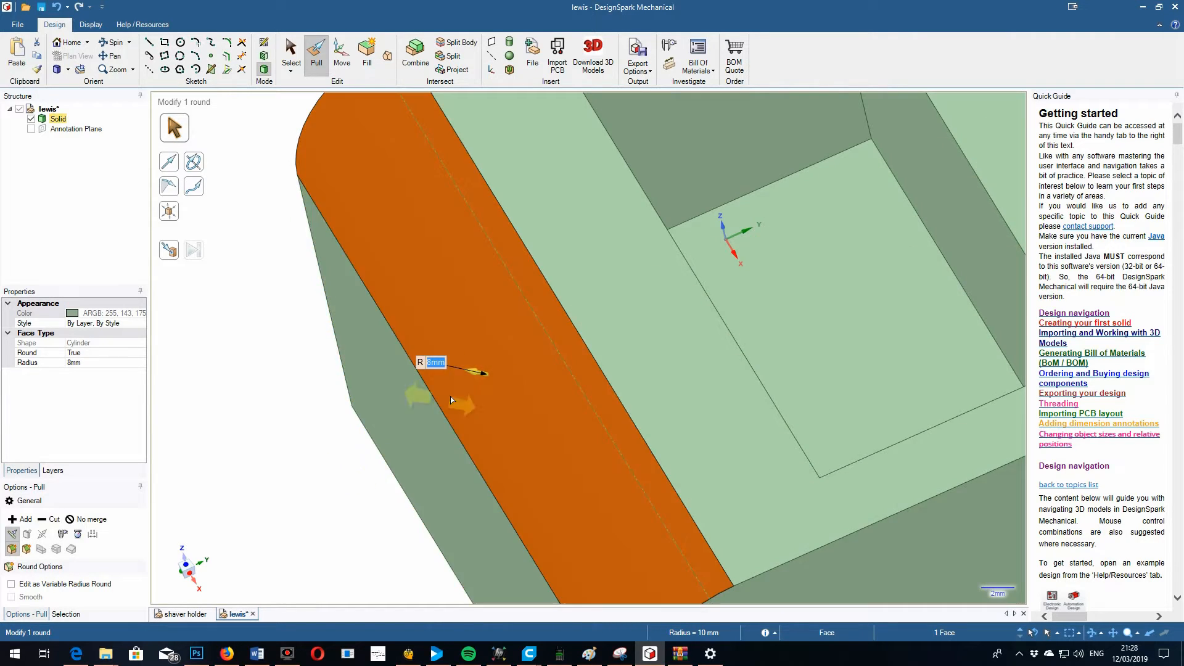
pyautogui.press('Escape')
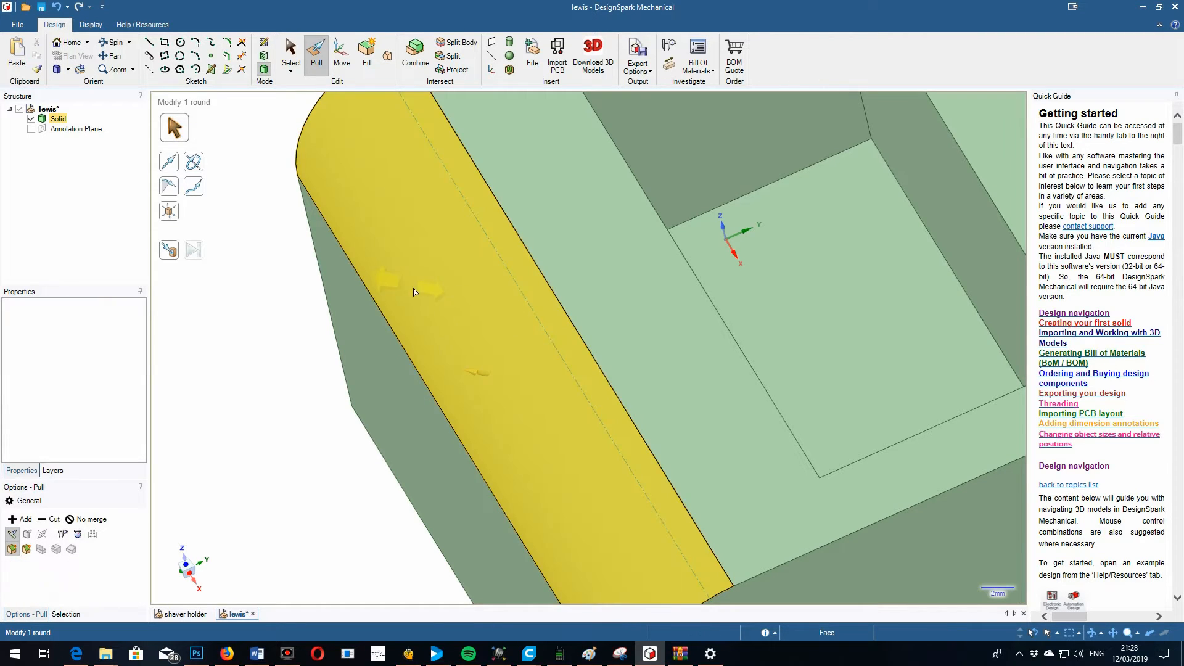
# - Measure the rounded edge face to check its fillet radius
pyautogui.scroll(3, 425, 297)
pyautogui.scroll(-6, 462, 327)
pyautogui.scroll(-2, 722, 312)
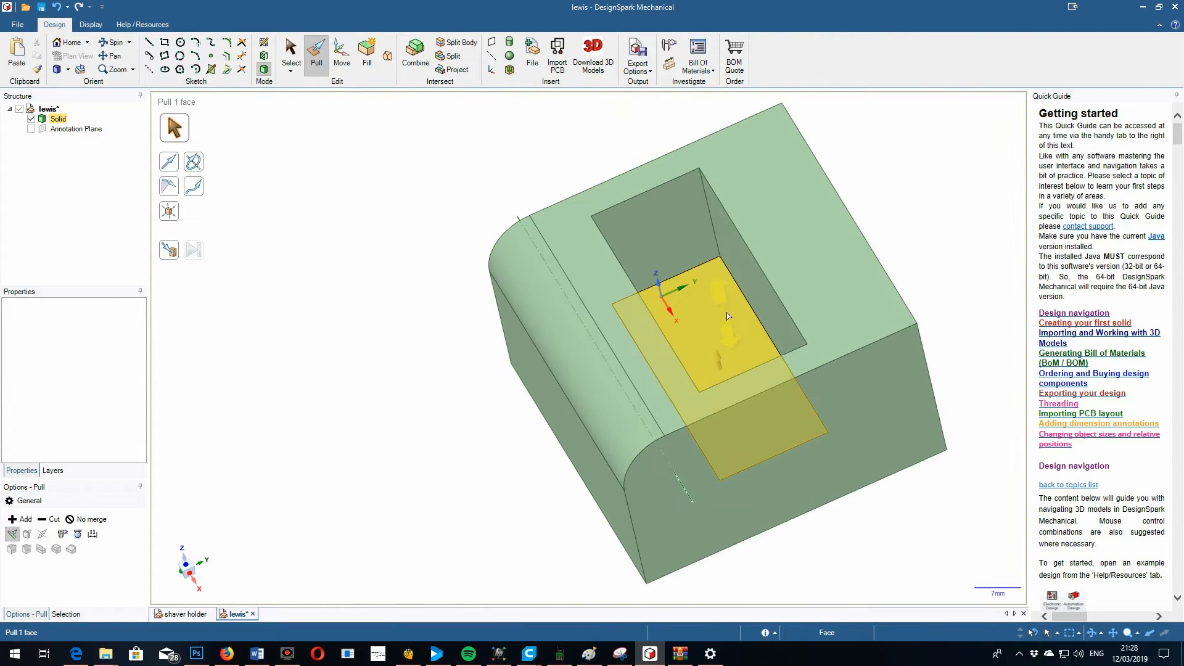
pyautogui.click(544, 333)
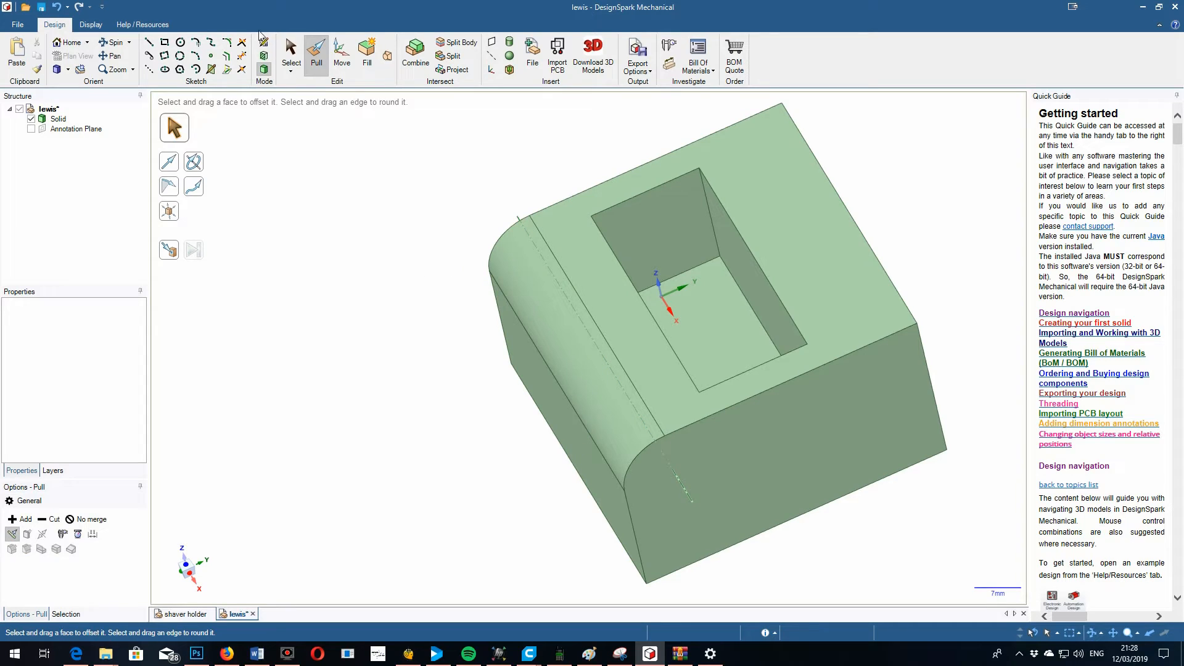
pyautogui.click(291, 51)
pyautogui.click(647, 350)
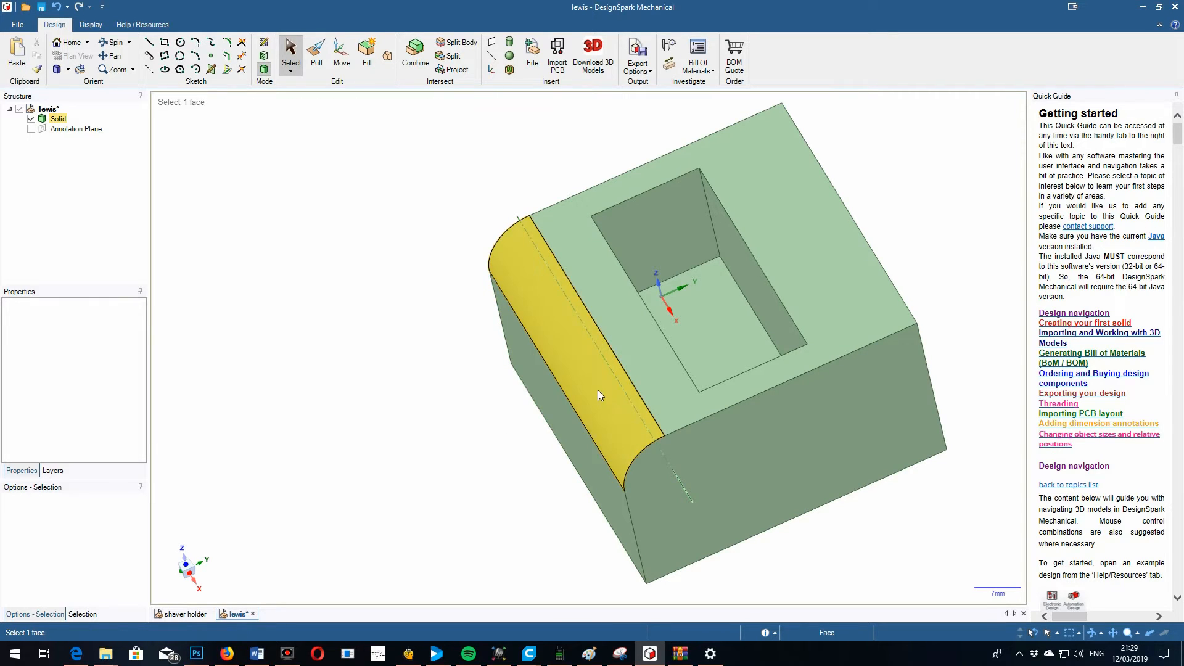
pyautogui.click(668, 49)
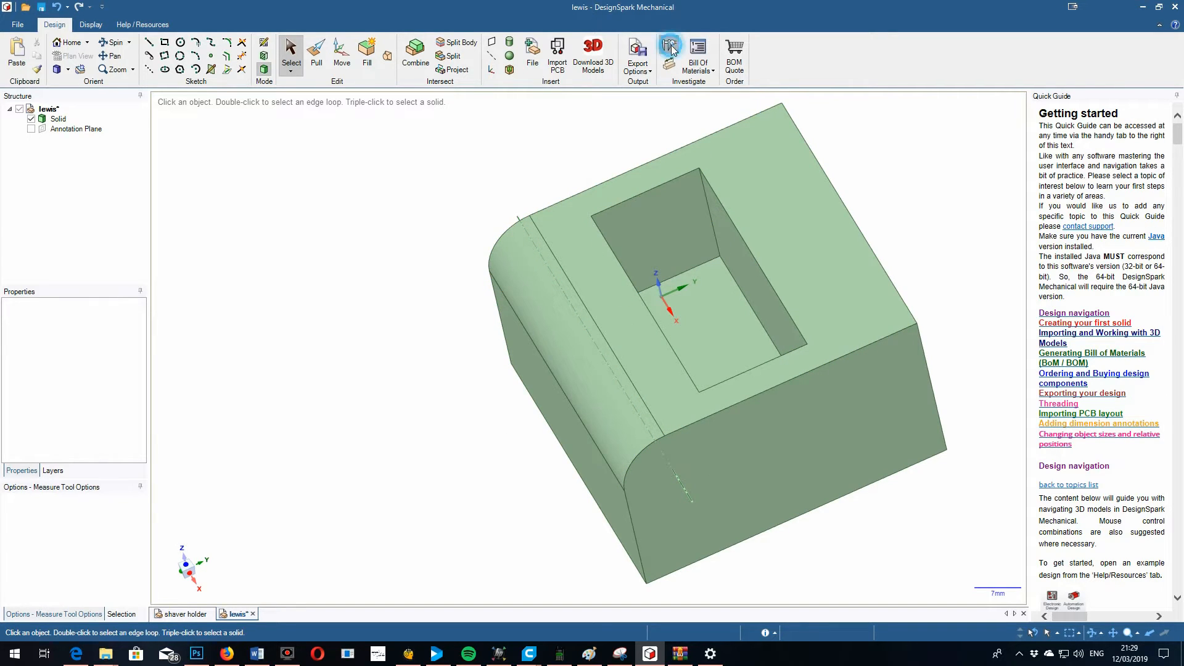
pyautogui.click(543, 321)
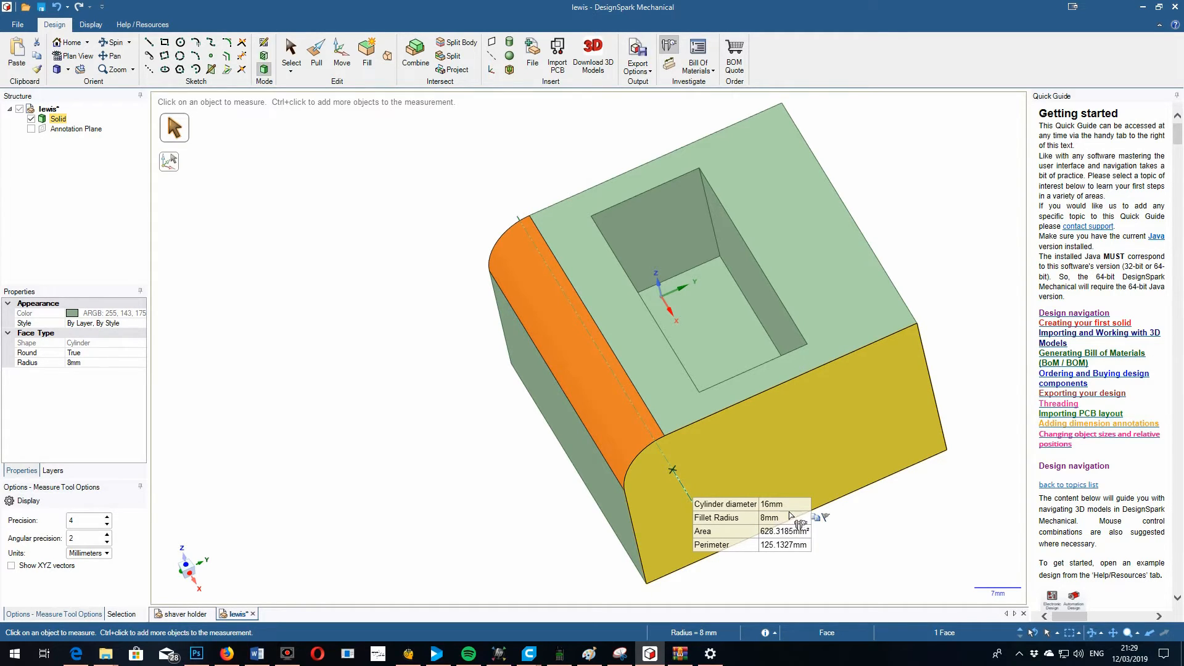
pyautogui.press('Escape')
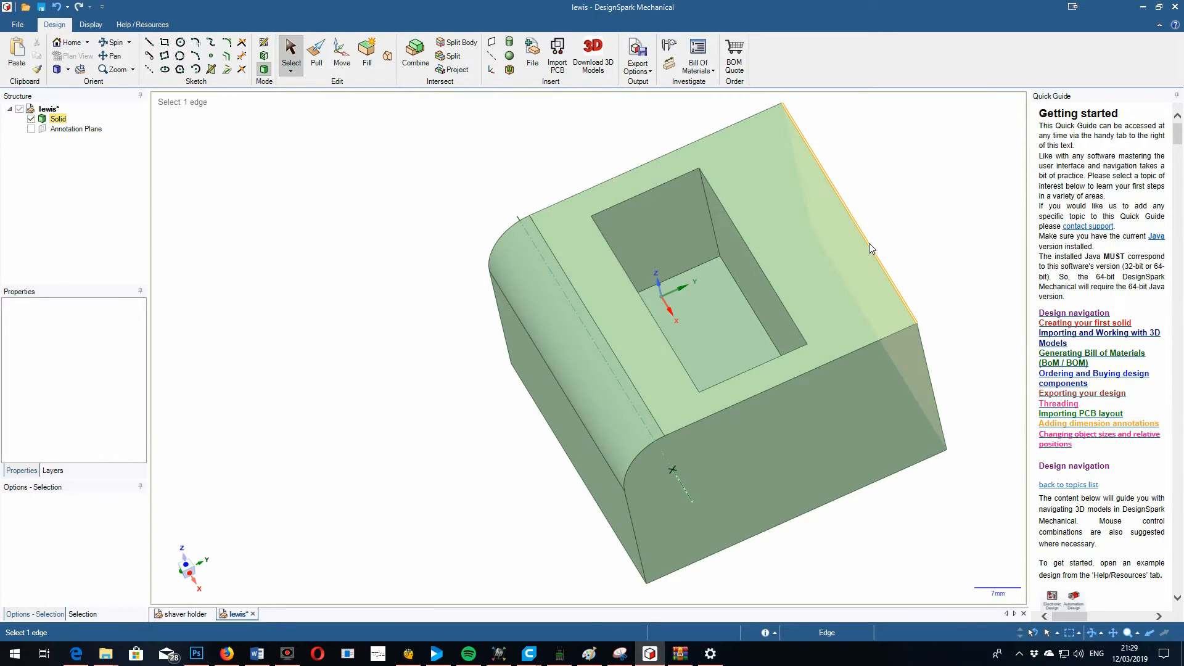
# - Round the opposite long top edge of the block with Pull, setting the radius to 8 mm
pyautogui.click(317, 58)
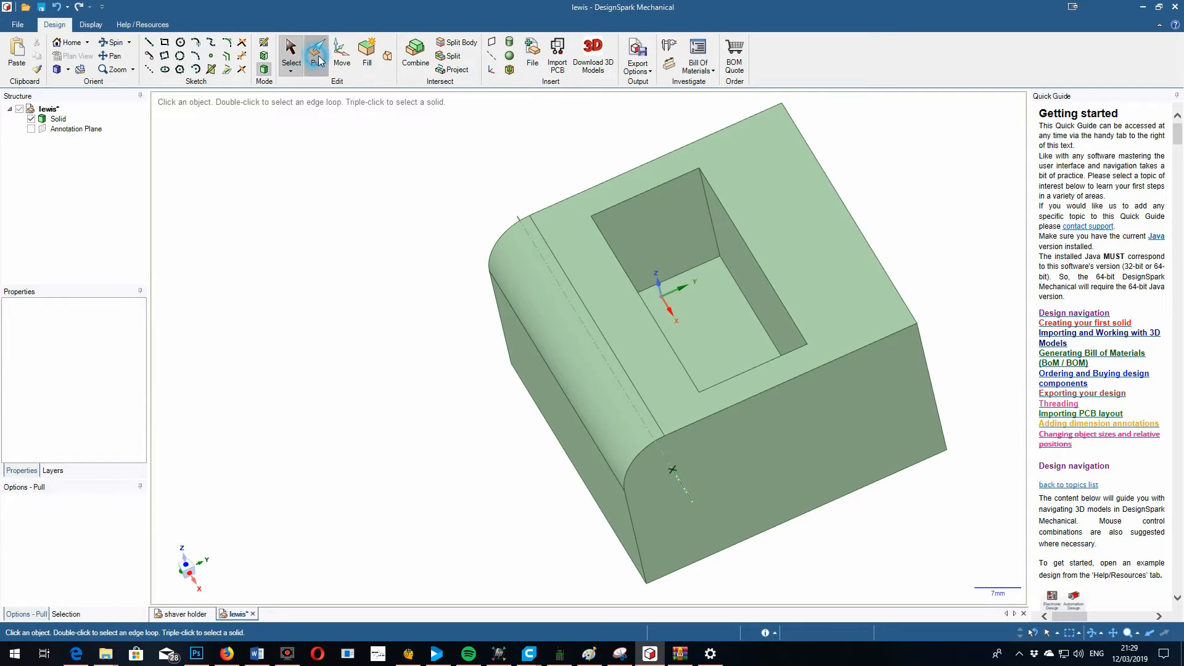
pyautogui.click(870, 246)
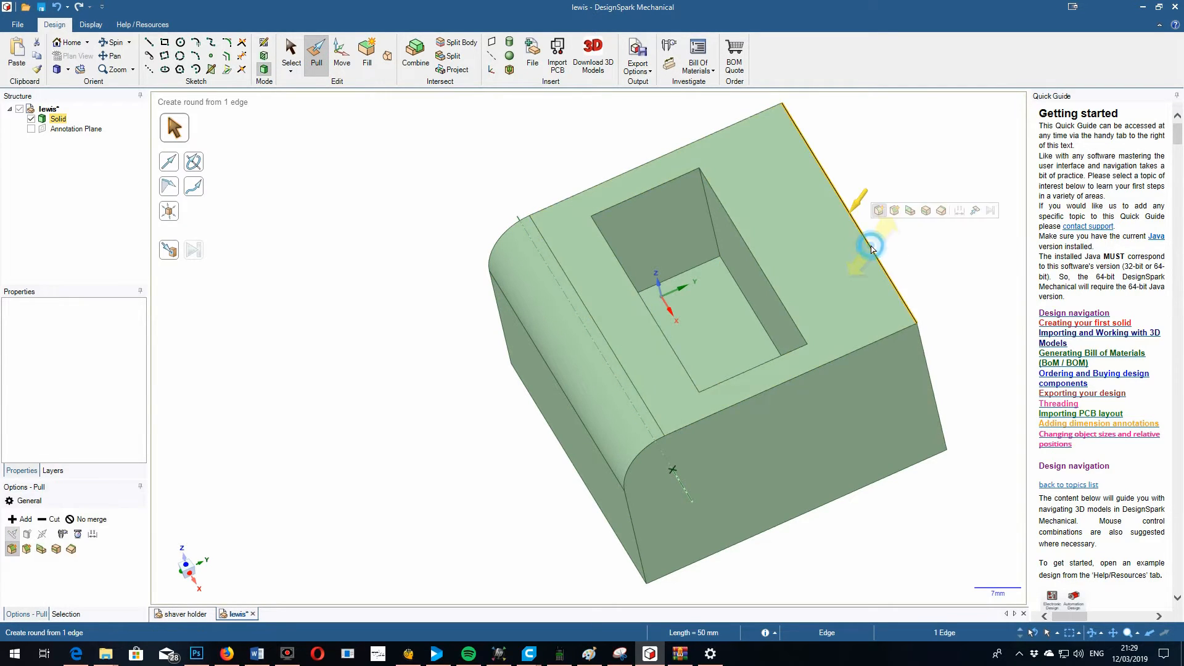
pyautogui.moveTo(872, 248); pyautogui.dragTo(844, 275)
pyautogui.write('8')
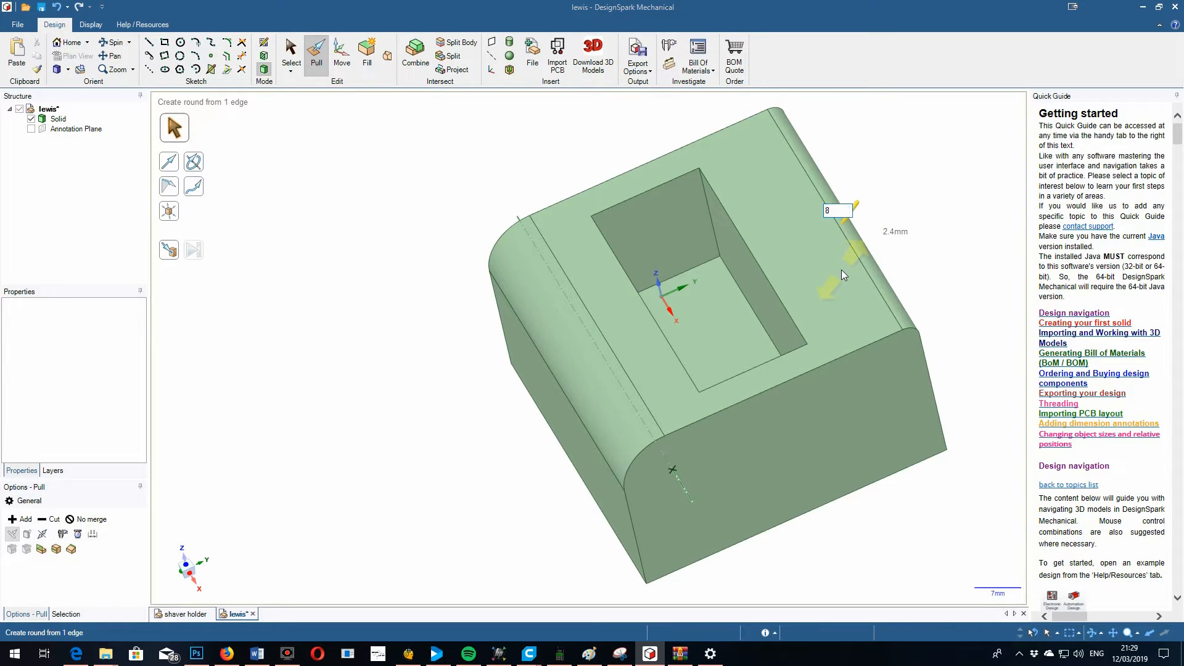
pyautogui.press('Return')
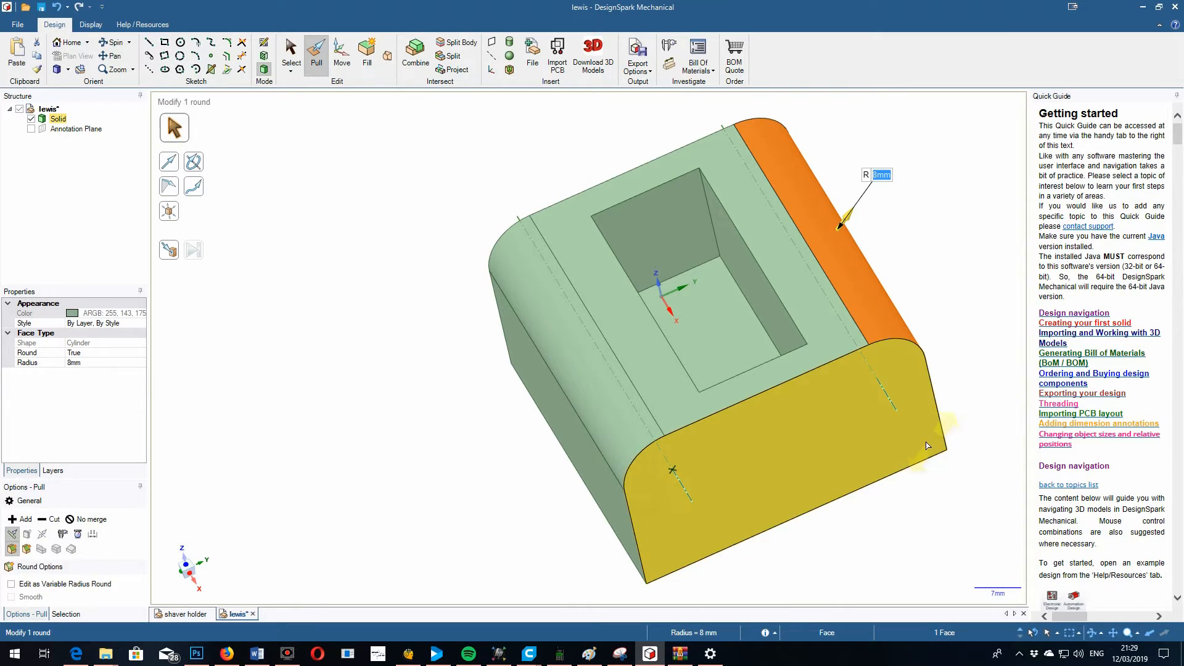
pyautogui.click(940, 224)
pyautogui.press('s')
# - Select both short top edges of the block and try to round them together with Pull
pyautogui.click(747, 450)
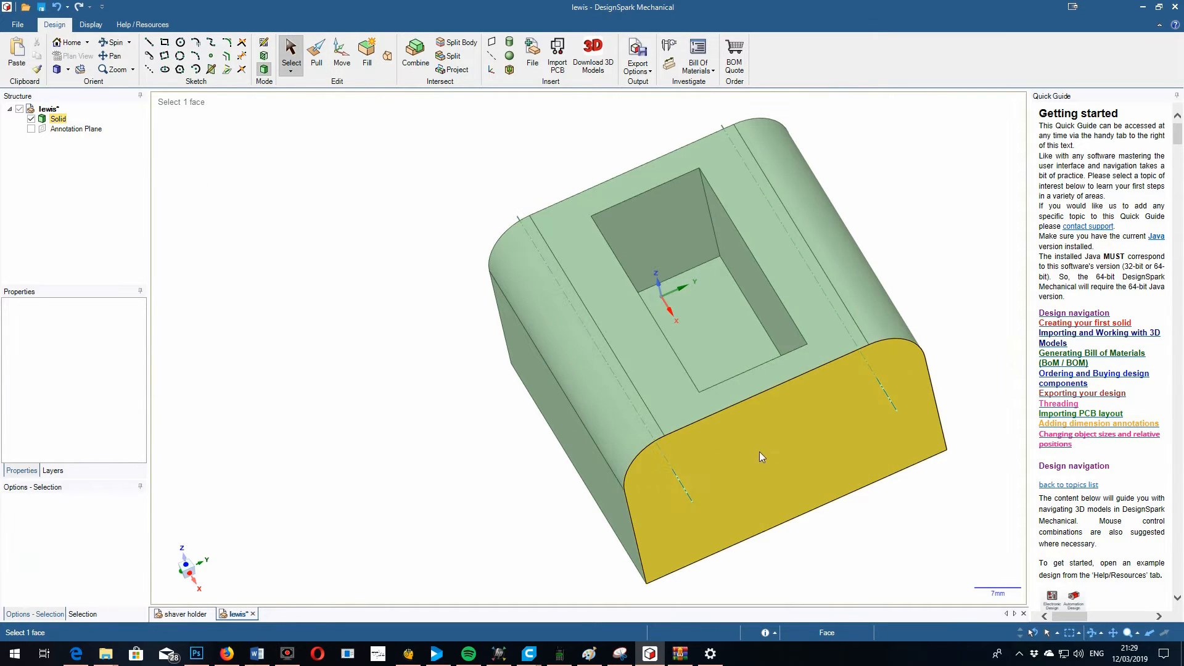
pyautogui.click(592, 186)
pyautogui.click(764, 392)
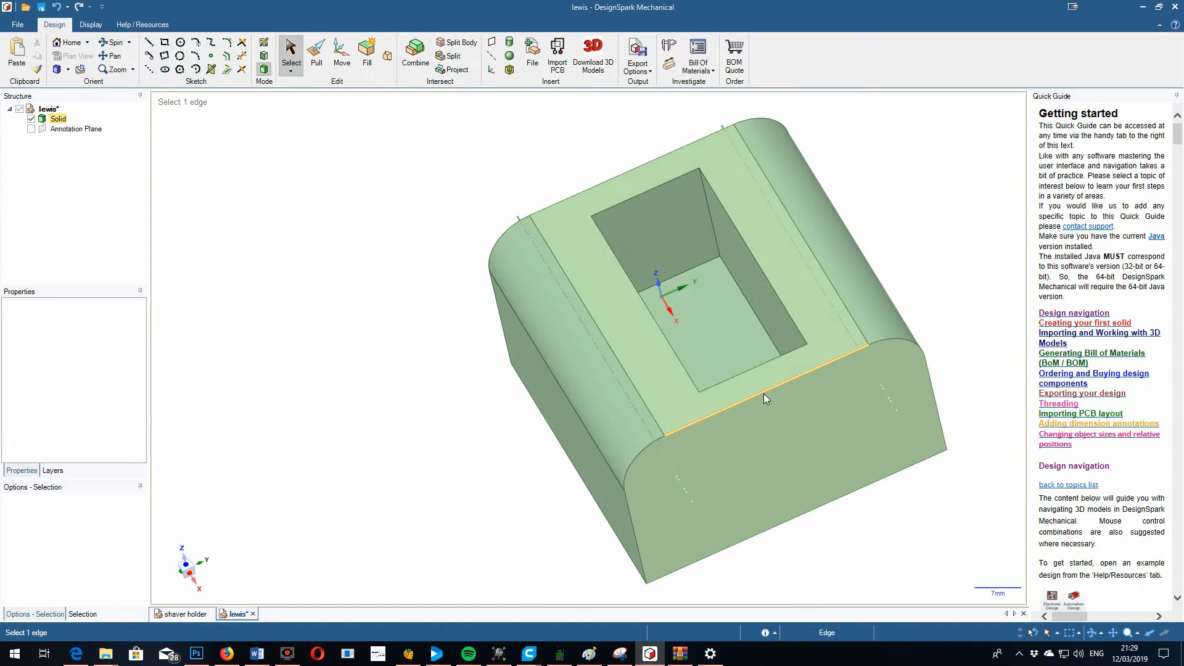
pyautogui.click(764, 392)
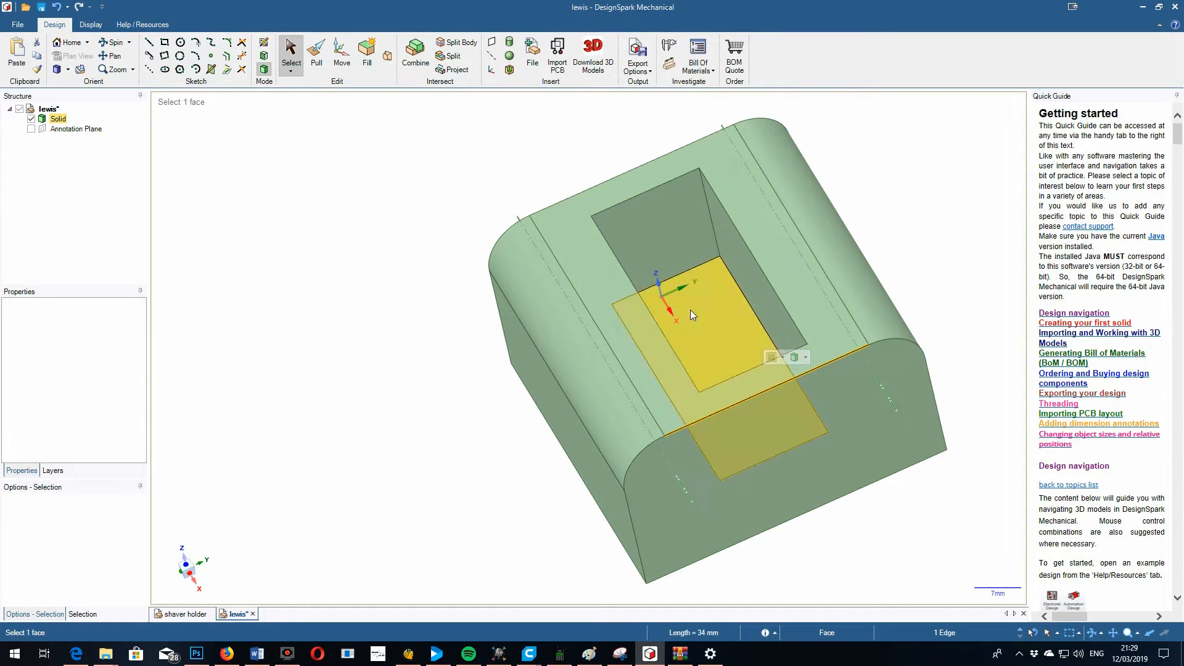
pyautogui.keyDown('ctrl'); pyautogui.click(620, 174); pyautogui.keyUp('ctrl')
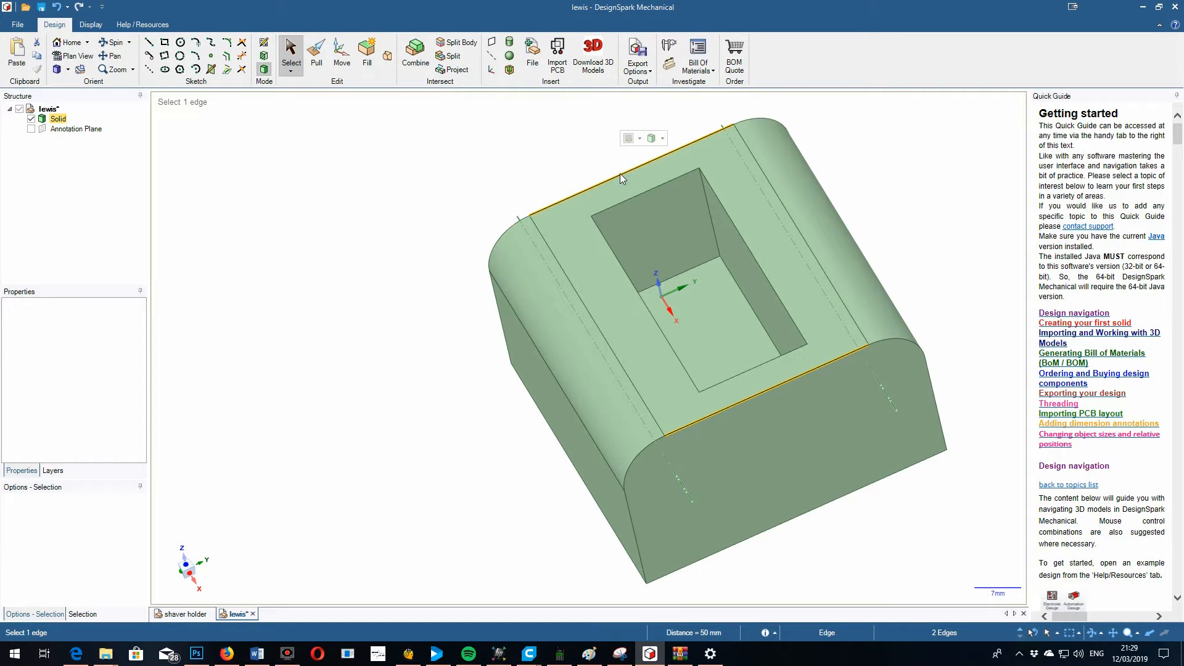
pyautogui.click(316, 55)
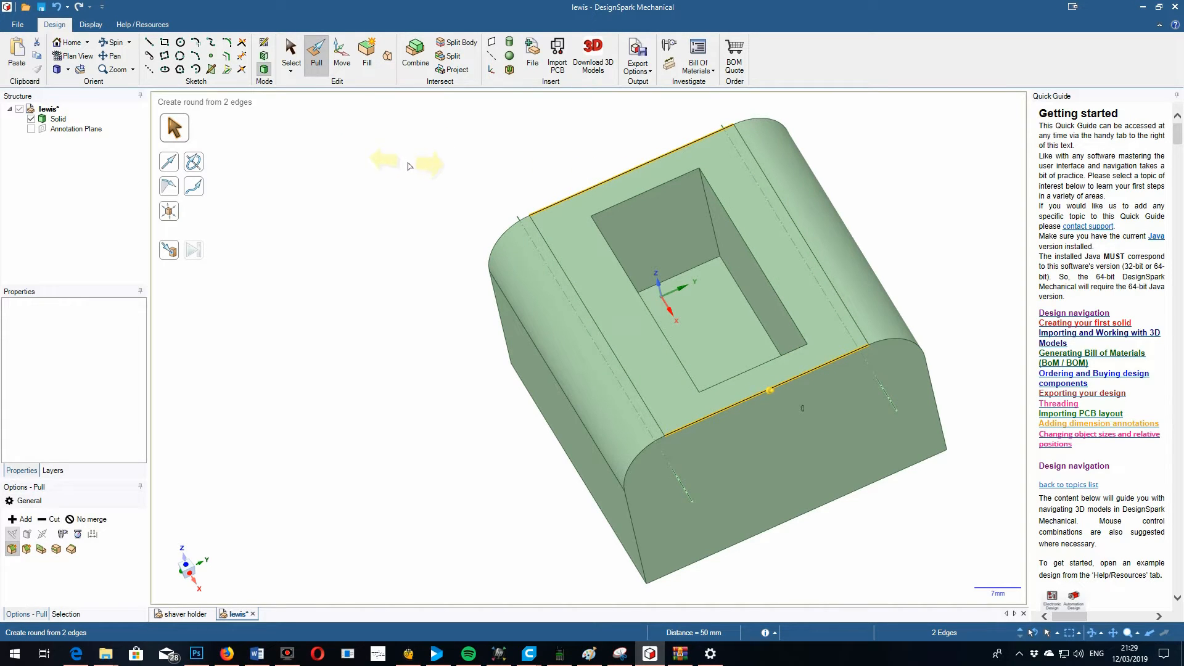
pyautogui.moveTo(477, 180); pyautogui.dragTo(401, 202)
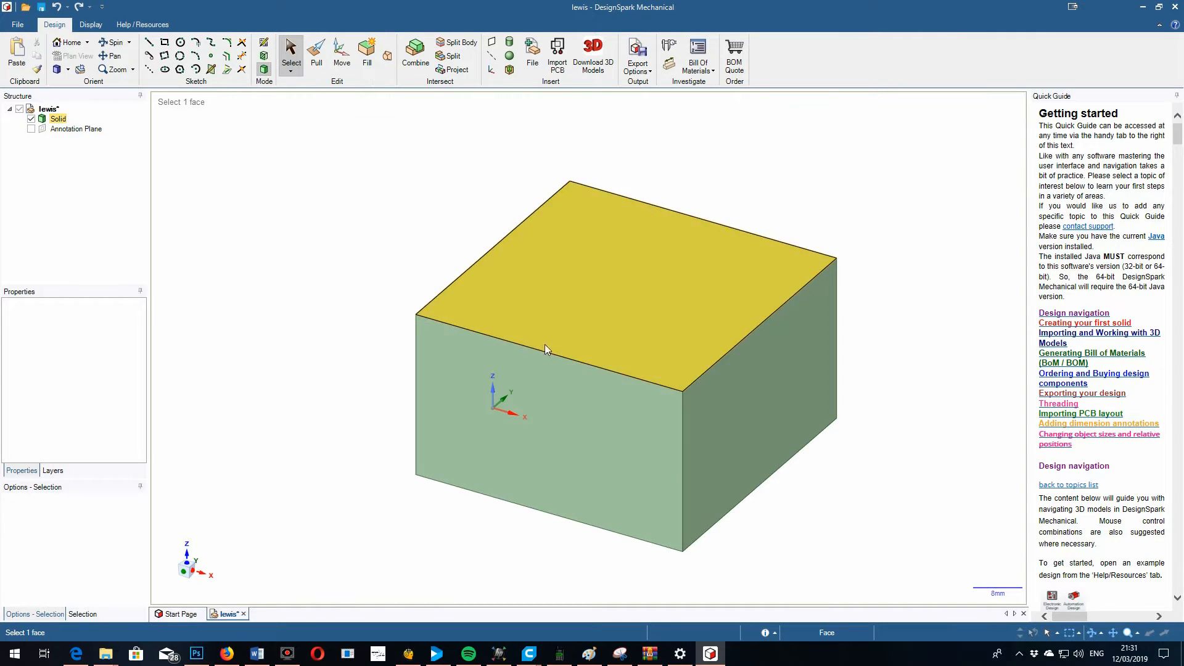
# - Close the start page and start a sketch on the block's top face in plan view
pyautogui.click(651, 285)
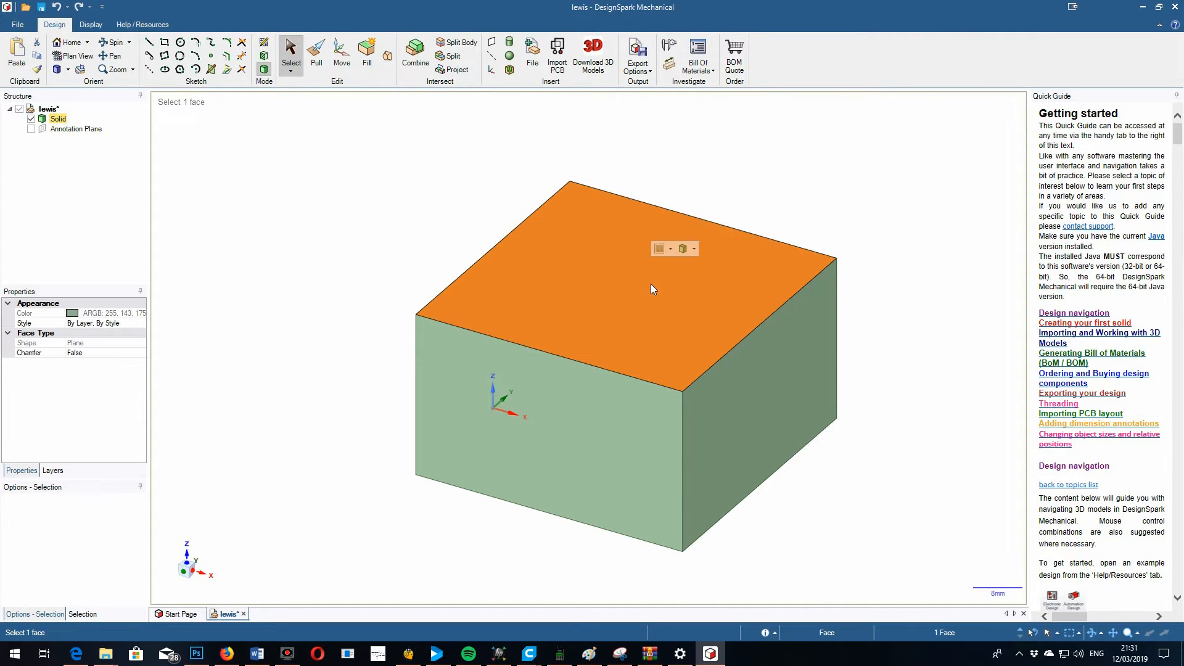
pyautogui.hotkey('ctrl', 'Tab')
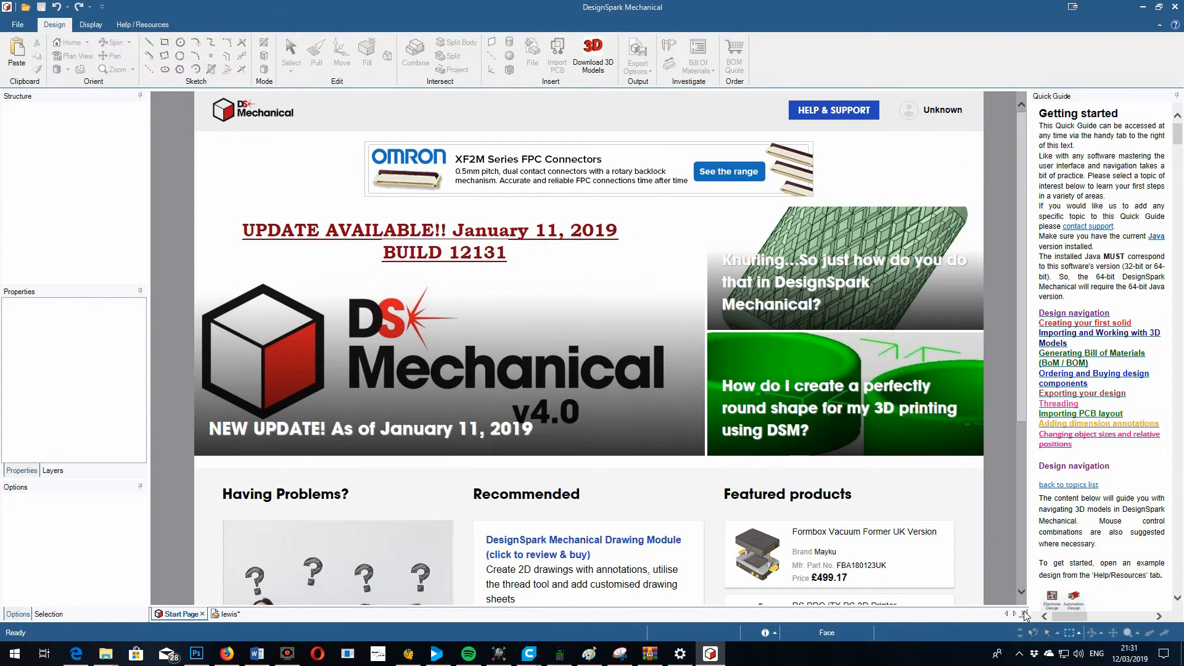
pyautogui.click(1024, 614)
pyautogui.click(675, 249)
pyautogui.press('v')
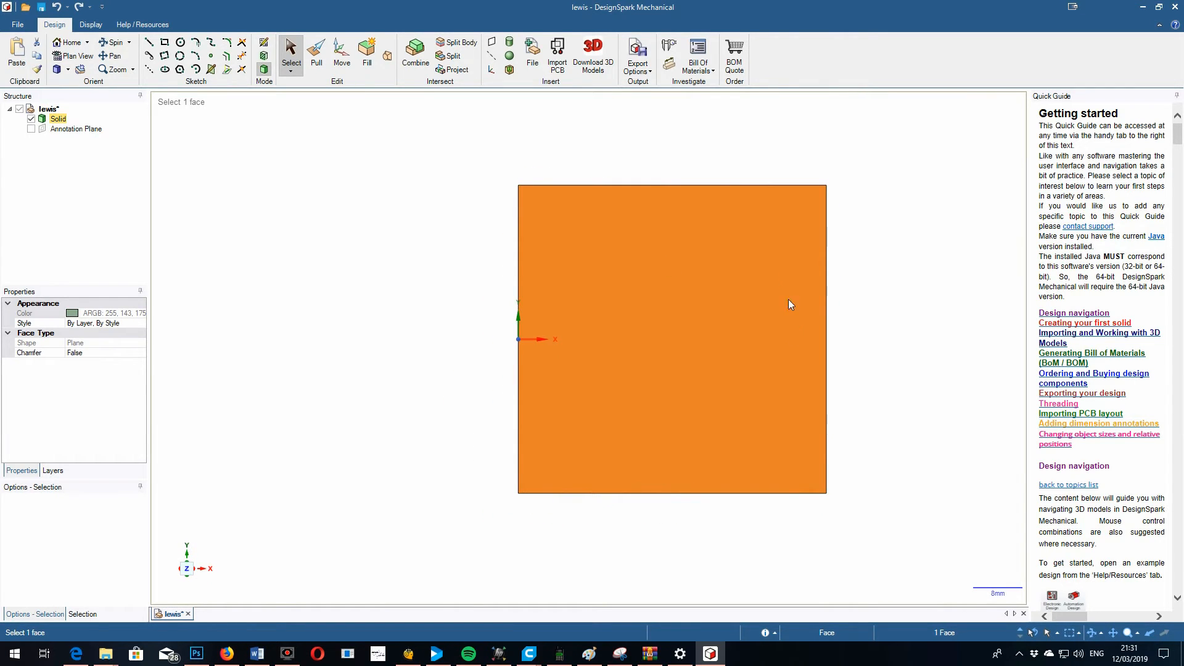
pyautogui.click(264, 43)
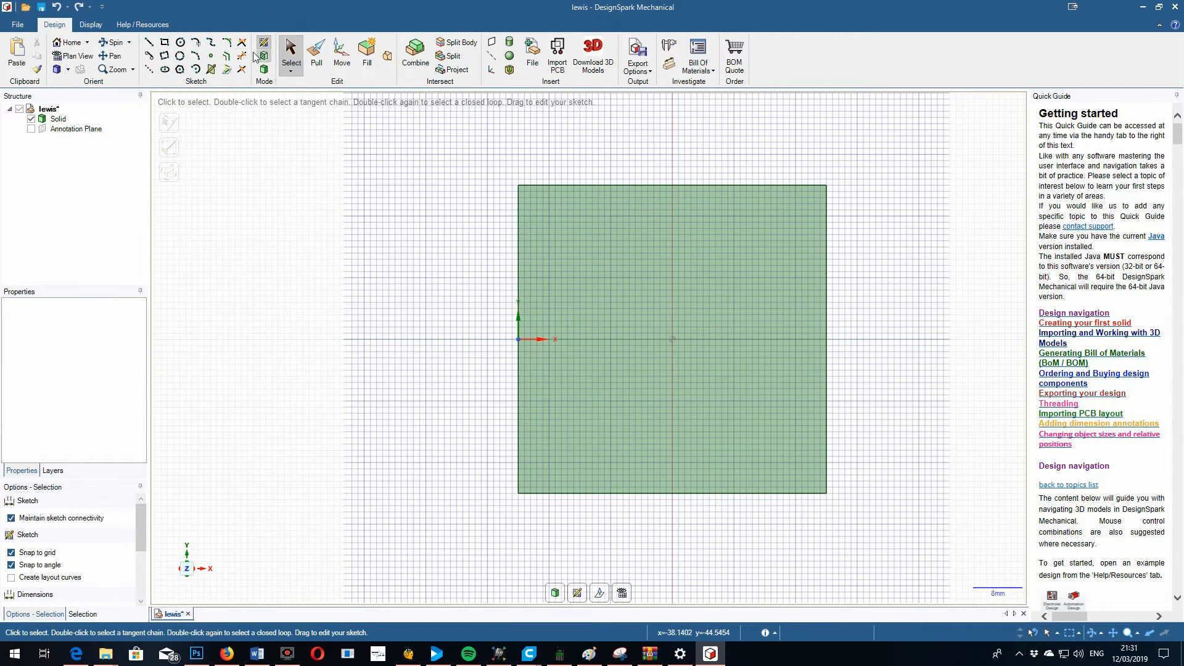
# - Sketch a rectangle defined from its centre at the middle of the top face, about 20 by 38 mm
pyautogui.click(164, 43)
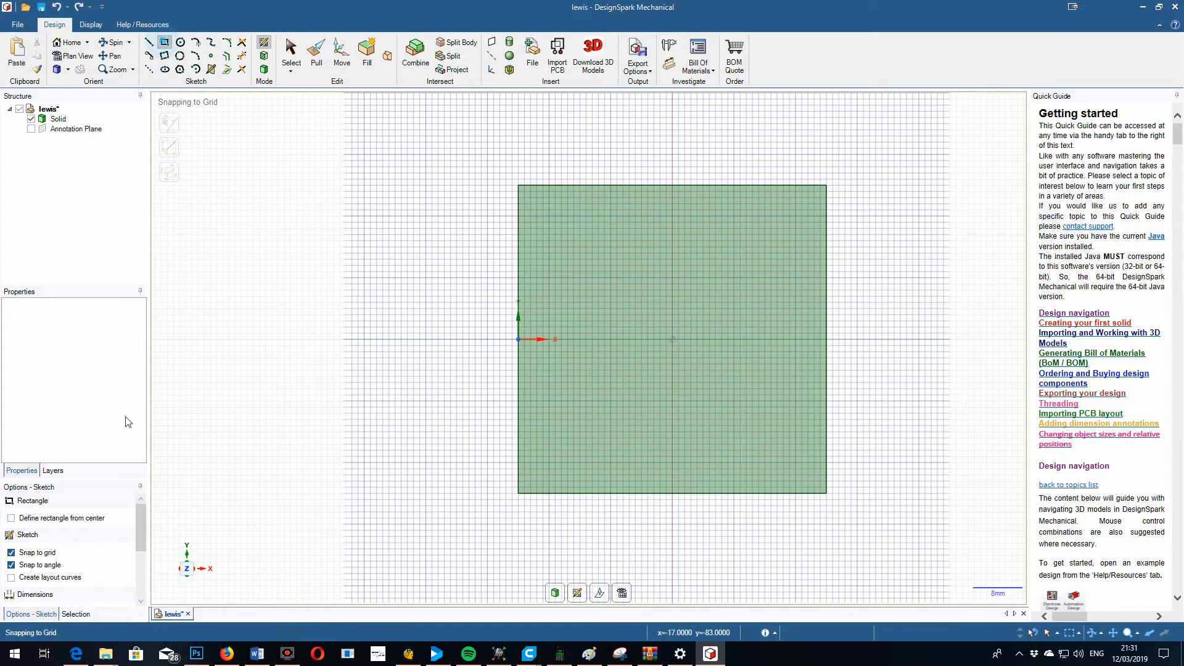
pyautogui.click(672, 339)
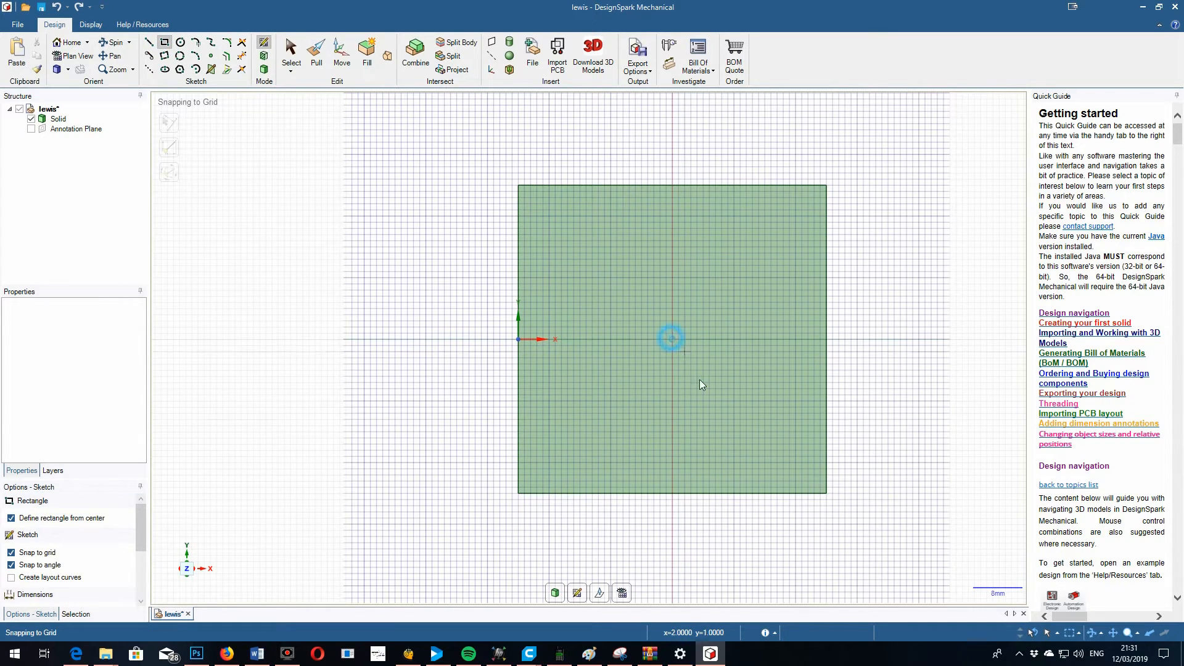
pyautogui.click(734, 458)
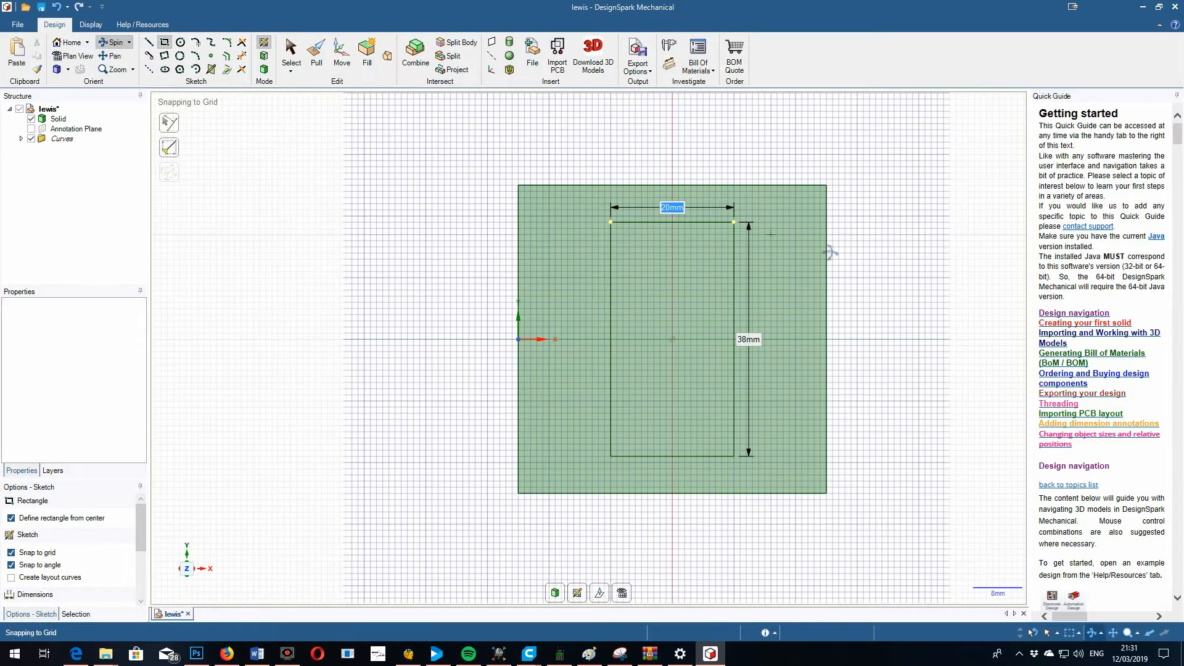
# - Return to 3D mode and pull the rectangle into the block to cut a pocket about 20 mm deep
pyautogui.moveTo(904, 264); pyautogui.dragTo(838, 270, button='middle')
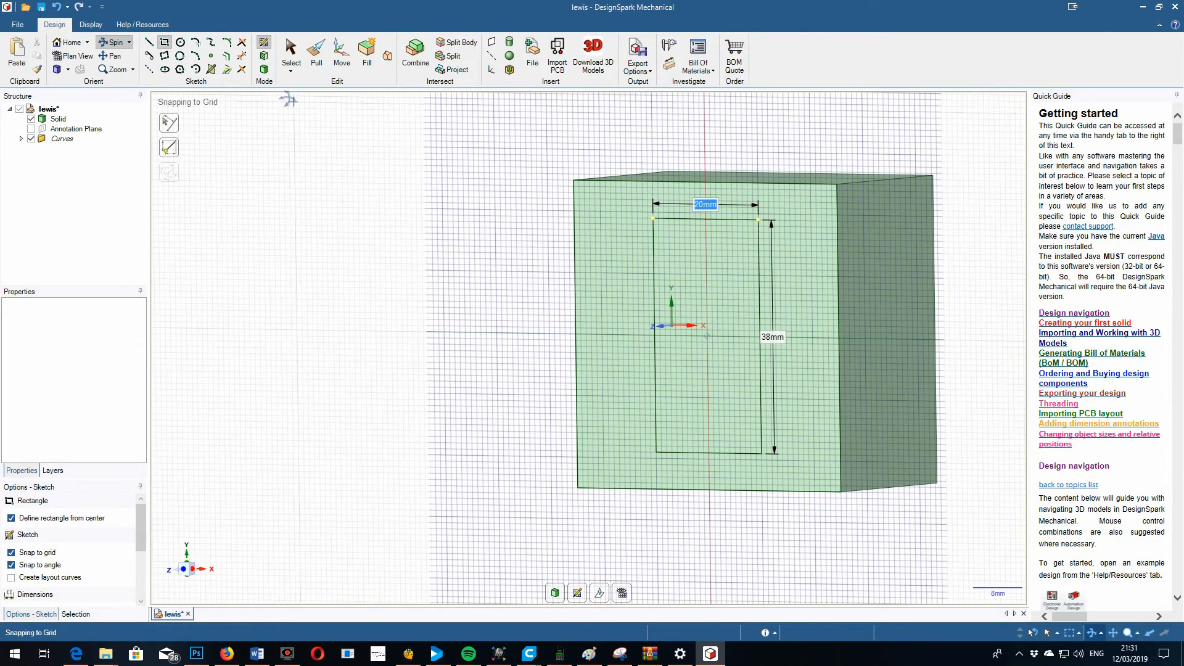
pyautogui.click(264, 69)
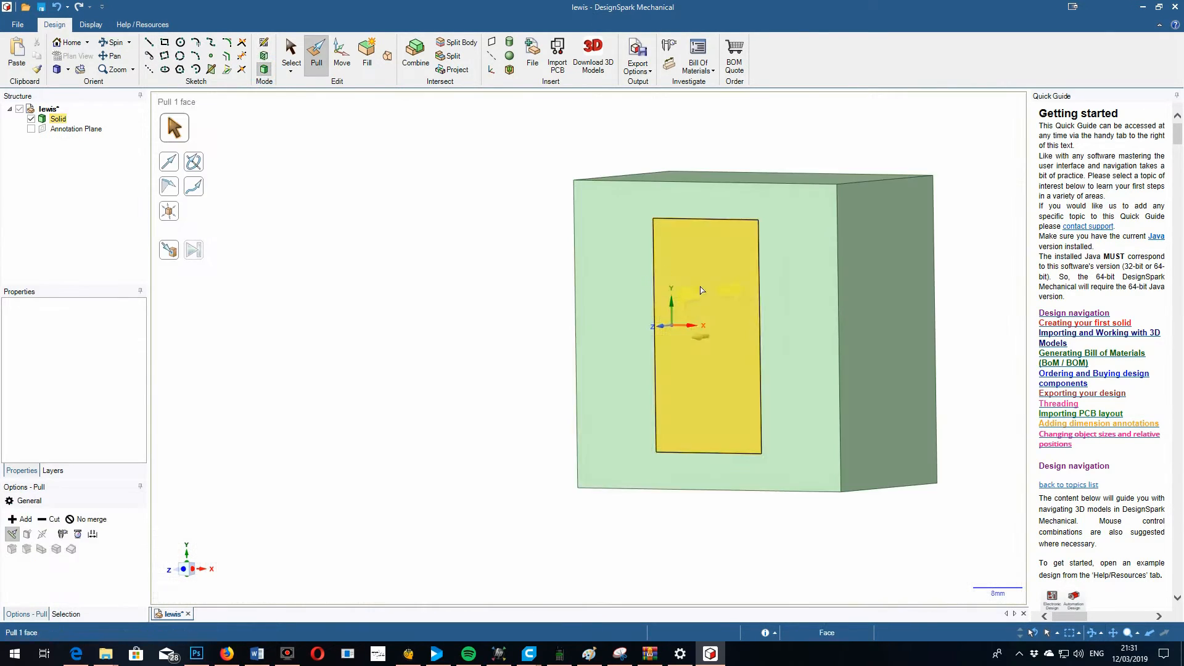
pyautogui.click(679, 288)
pyautogui.moveTo(688, 284); pyautogui.dragTo(742, 284)
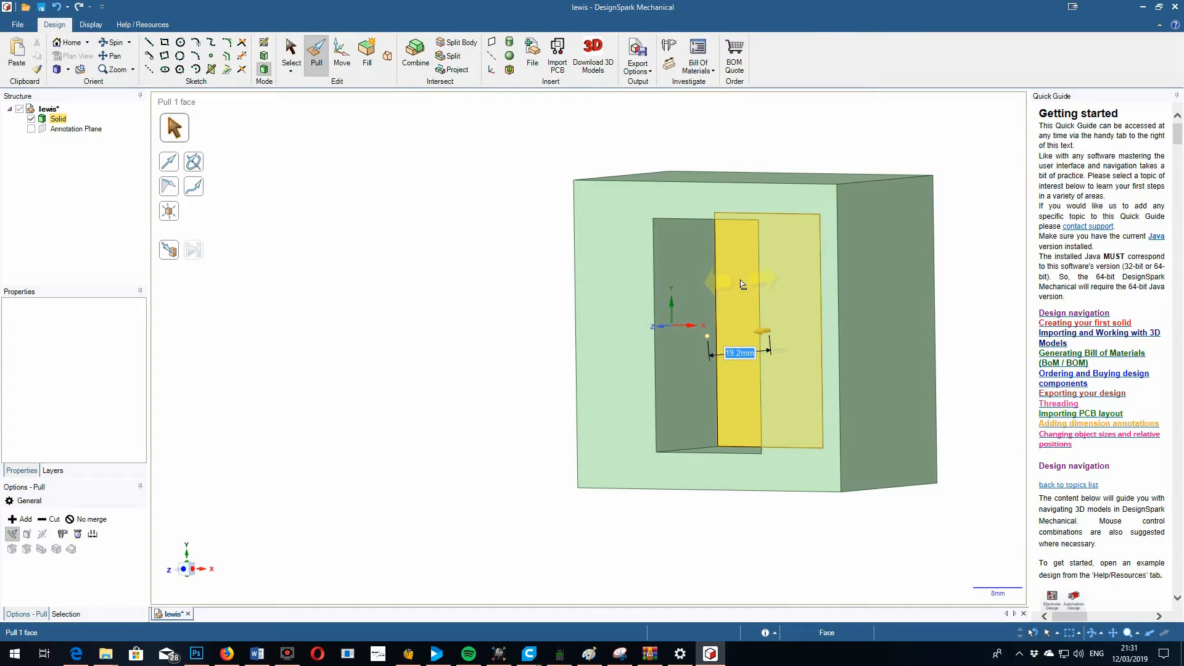
pyautogui.write('0')
pyautogui.press('Return')
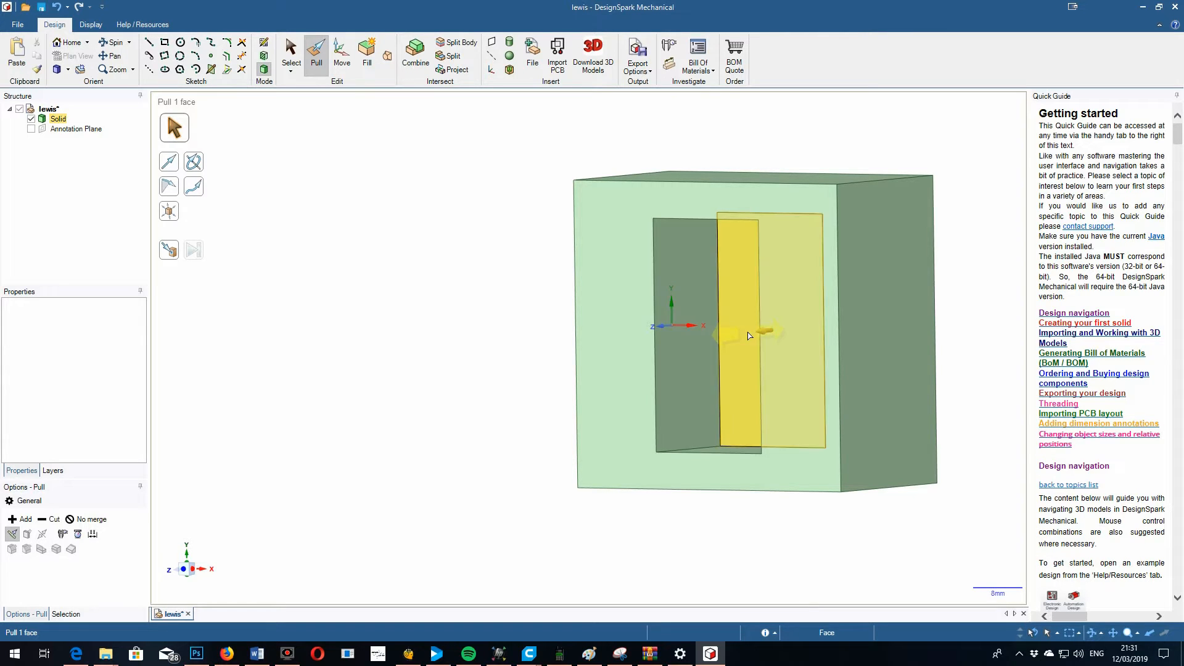
# - Round the two opposite top edges parallel to the pocket's long sides together with Pull, using a 10 mm radius
pyautogui.press('s')
pyautogui.click(111, 42)
pyautogui.moveTo(336, 250); pyautogui.dragTo(372, 216)
pyautogui.click(316, 53)
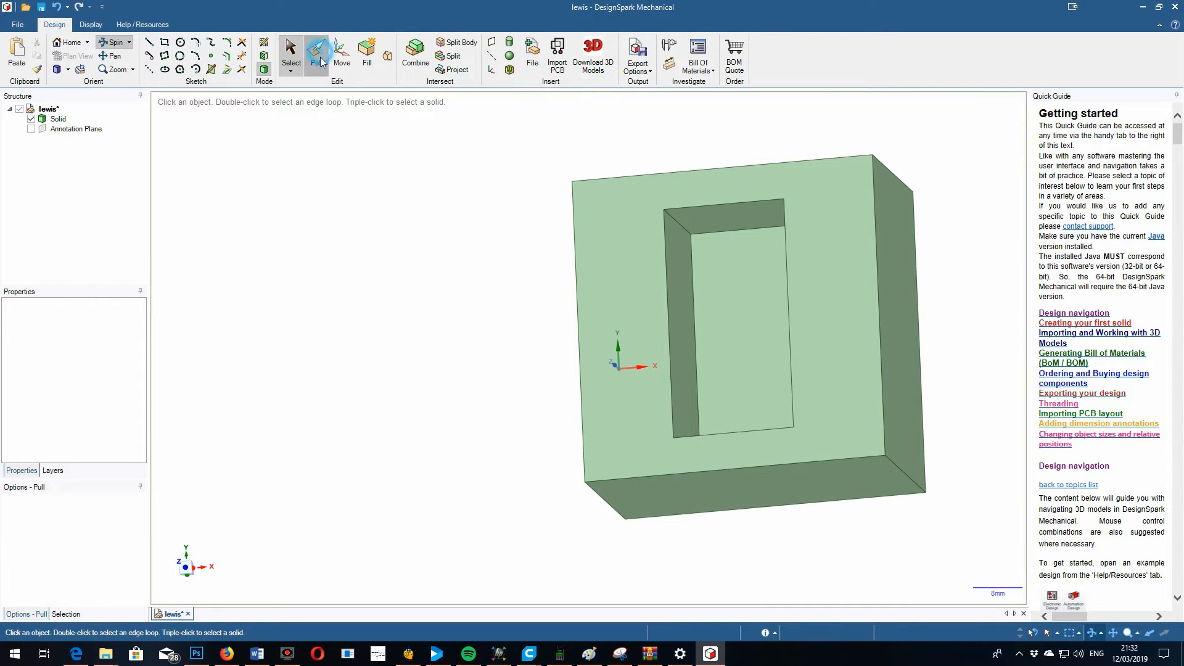
pyautogui.click(576, 273)
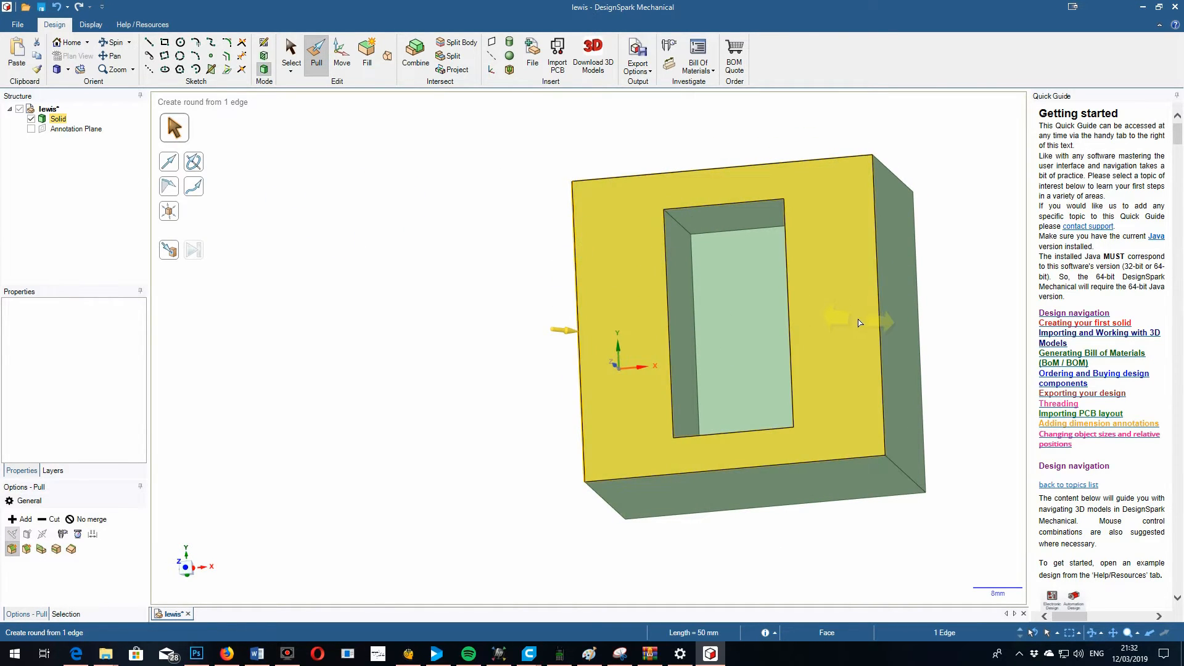
pyautogui.keyDown('ctrl'); pyautogui.click(878, 297); pyautogui.keyUp('ctrl')
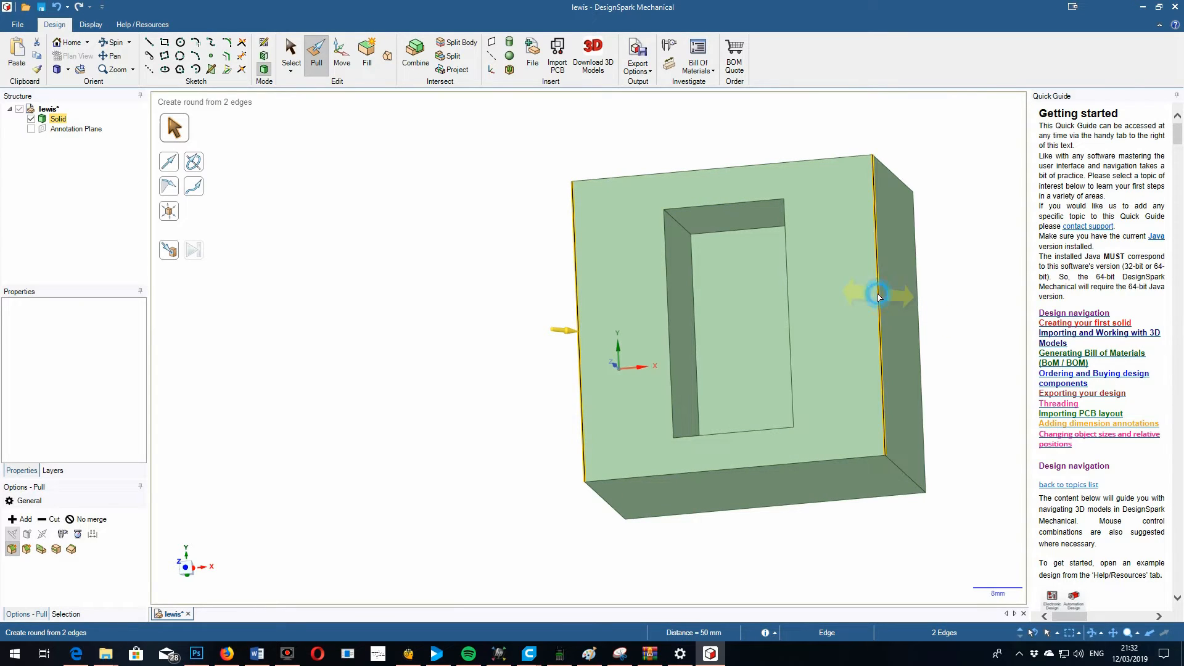
pyautogui.moveTo(889, 300); pyautogui.dragTo(934, 319)
pyautogui.write('10')
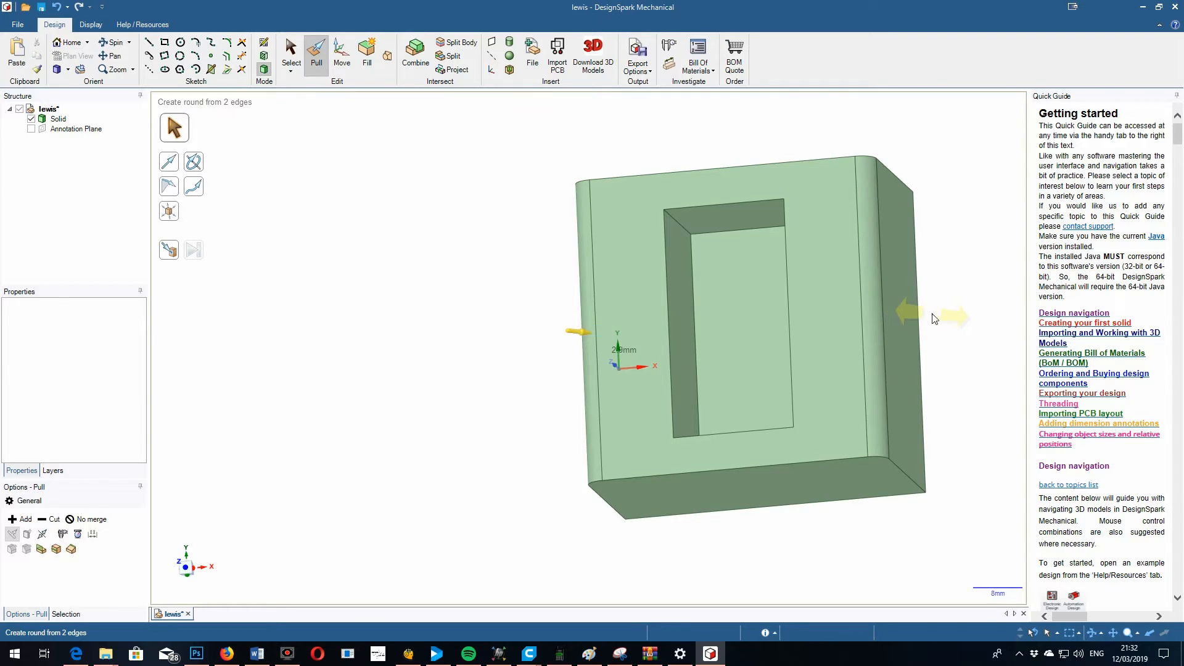
pyautogui.press('Return')
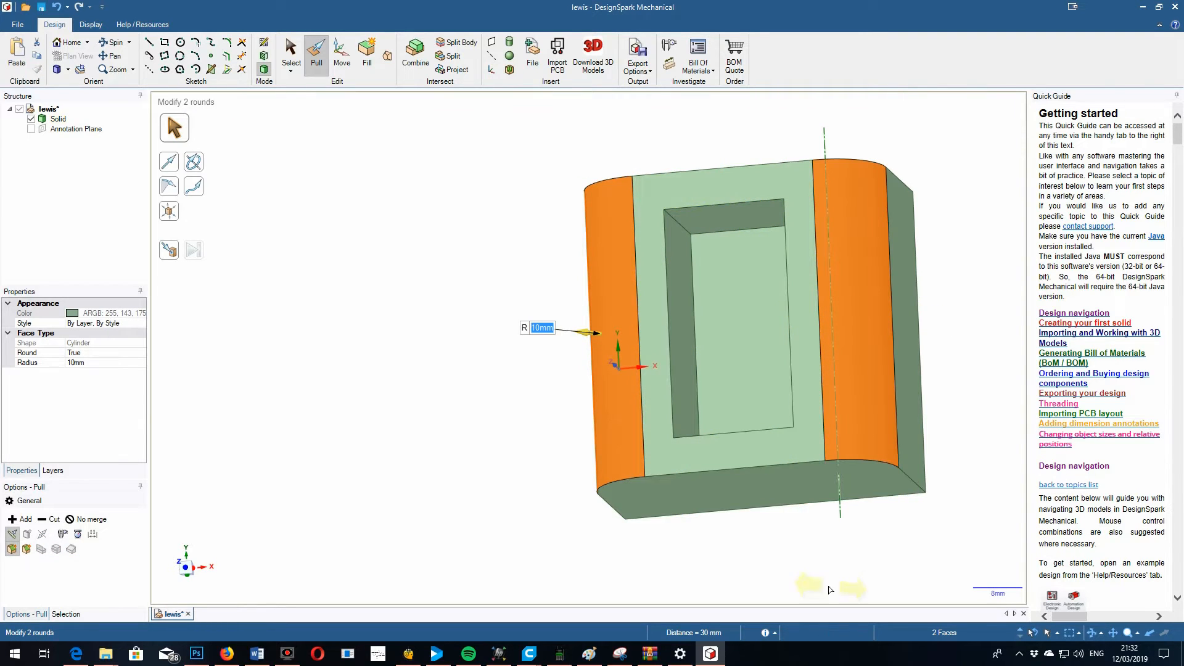
# - Turn the block over and start a sketch on its flat bottom face in plan view
pyautogui.click(111, 42)
pyautogui.moveTo(521, 401); pyautogui.dragTo(886, 332)
pyautogui.moveTo(462, 256); pyautogui.dragTo(604, 208)
pyautogui.moveTo(402, 477); pyautogui.dragTo(325, 283)
pyautogui.press('Escape')
pyautogui.press('Escape')
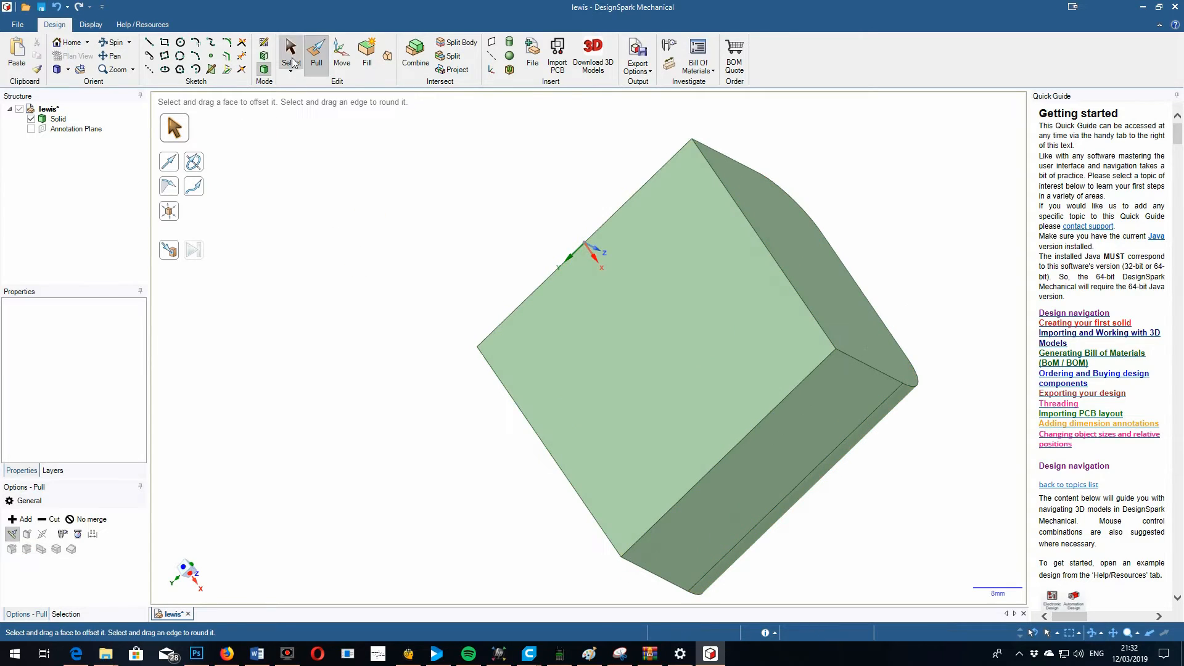
pyautogui.click(292, 59)
pyautogui.click(318, 57)
pyautogui.click(292, 53)
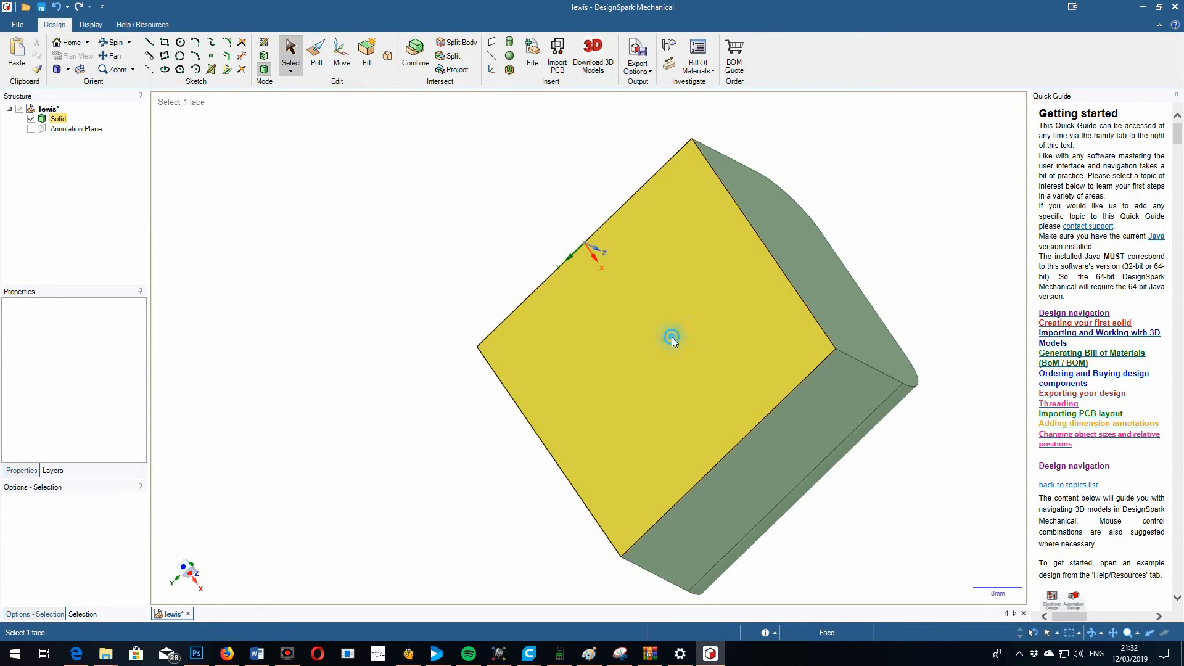
pyautogui.click(672, 336)
pyautogui.press('v')
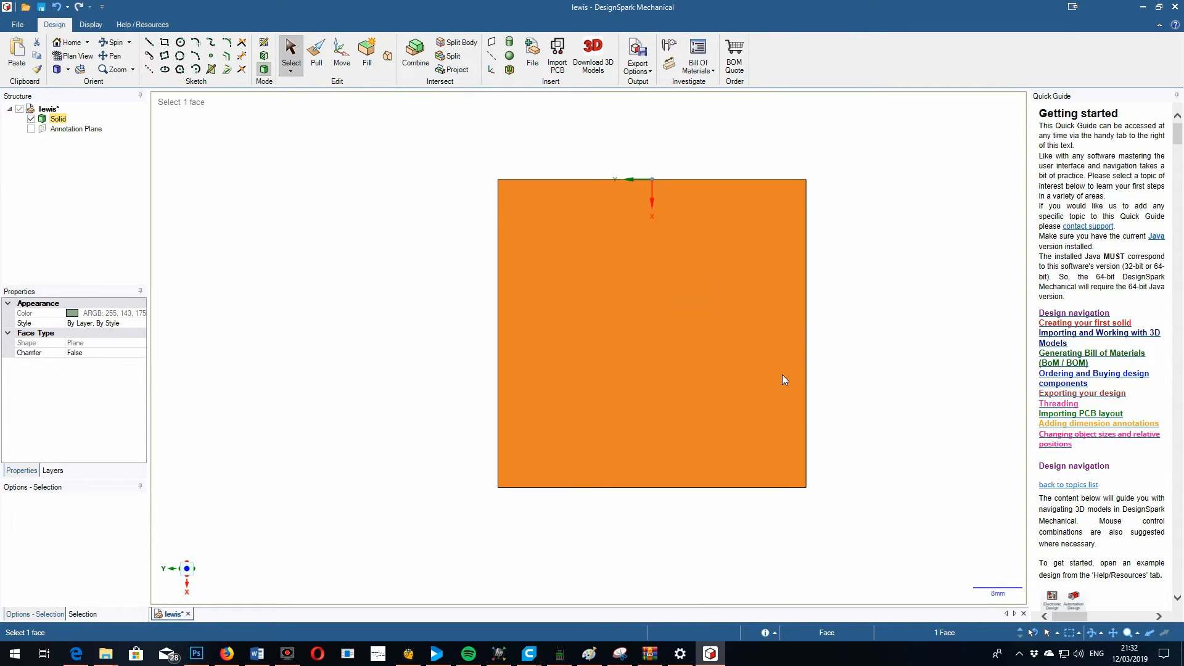
pyautogui.click(265, 45)
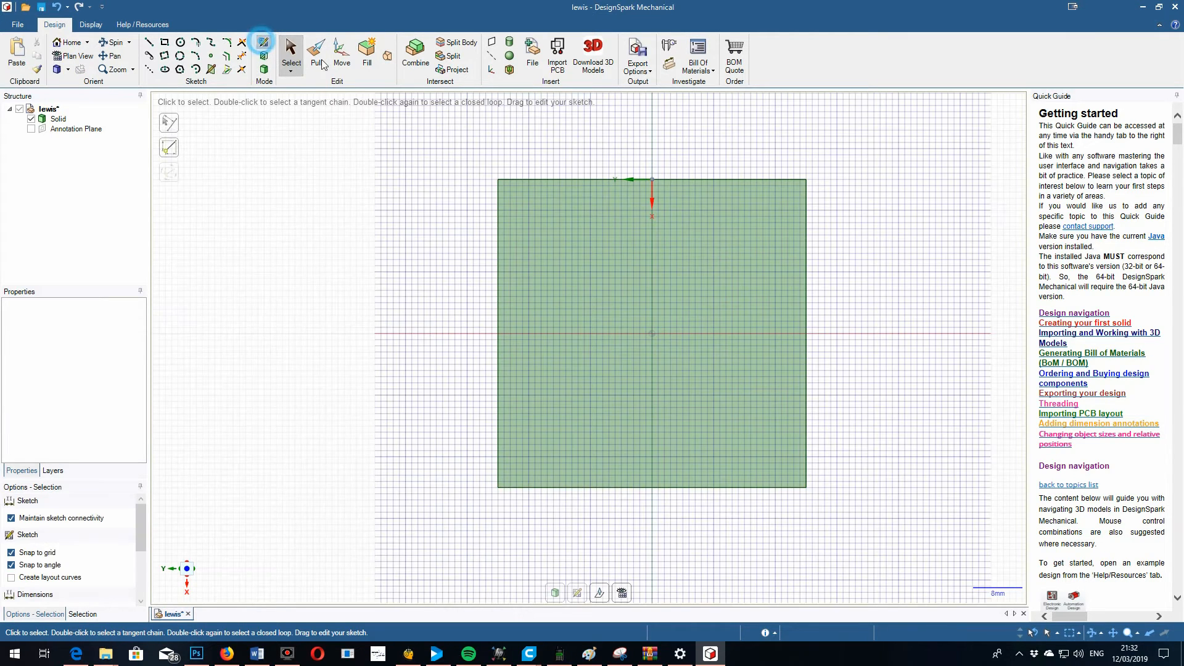
# - Sketch a 5 mm diameter circle near a corner of the bottom face, centred about 3 mm from both edges
pyautogui.click(180, 42)
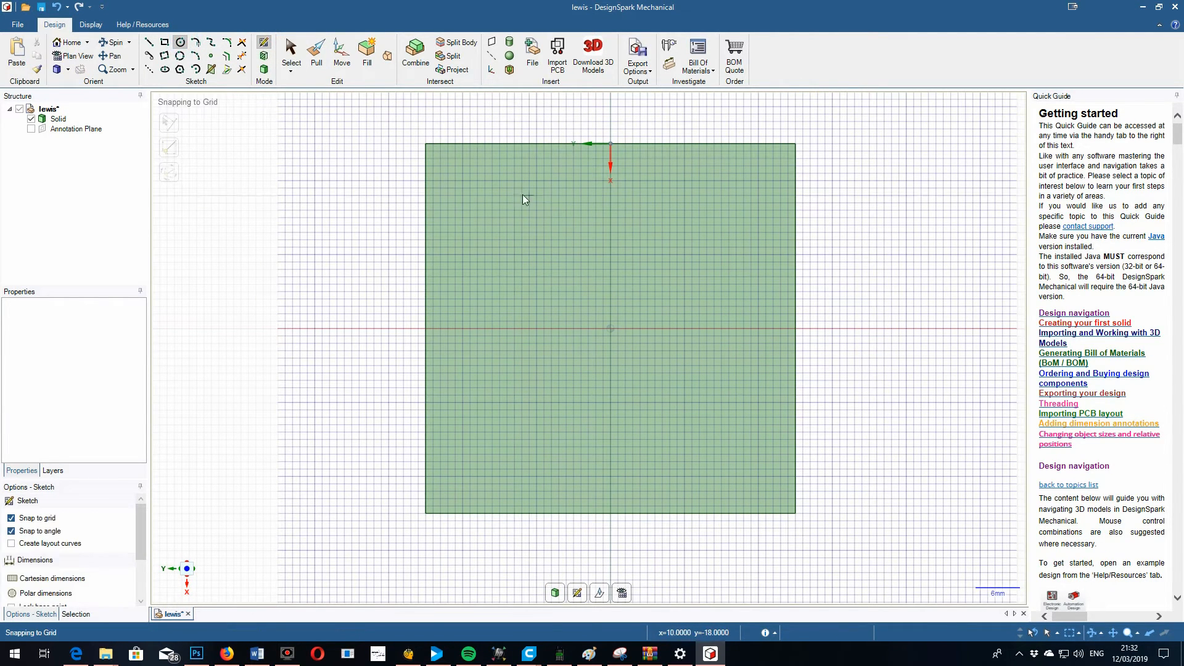
pyautogui.click(448, 165)
pyautogui.write('5')
pyautogui.press('Return')
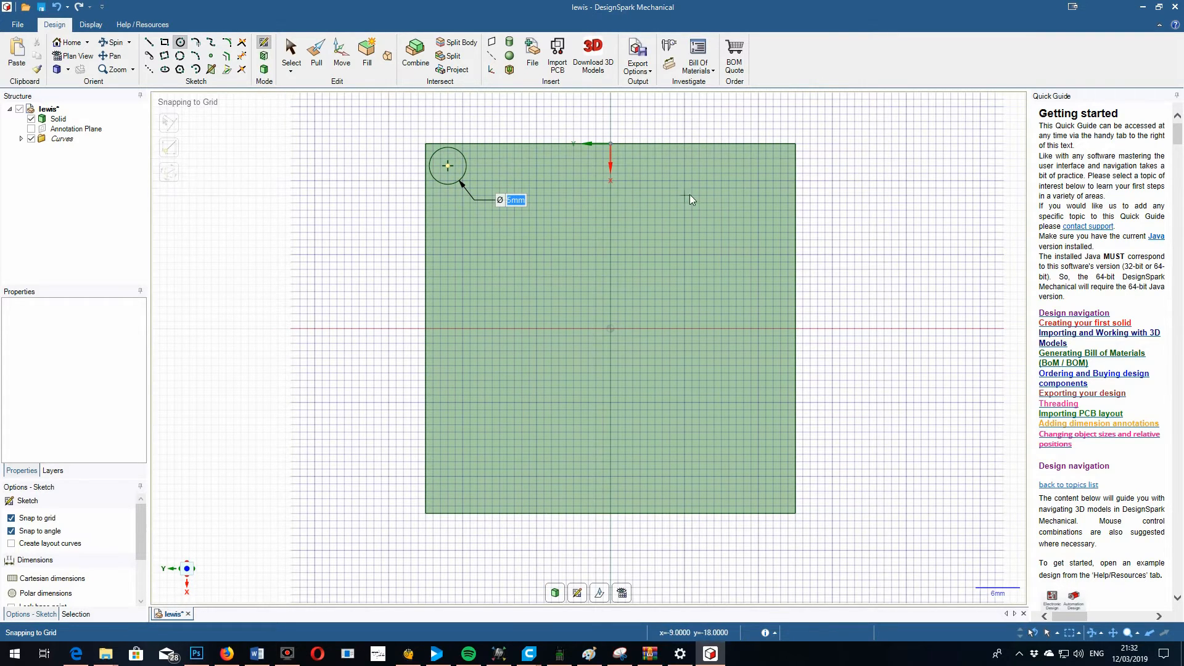
pyautogui.click(463, 171)
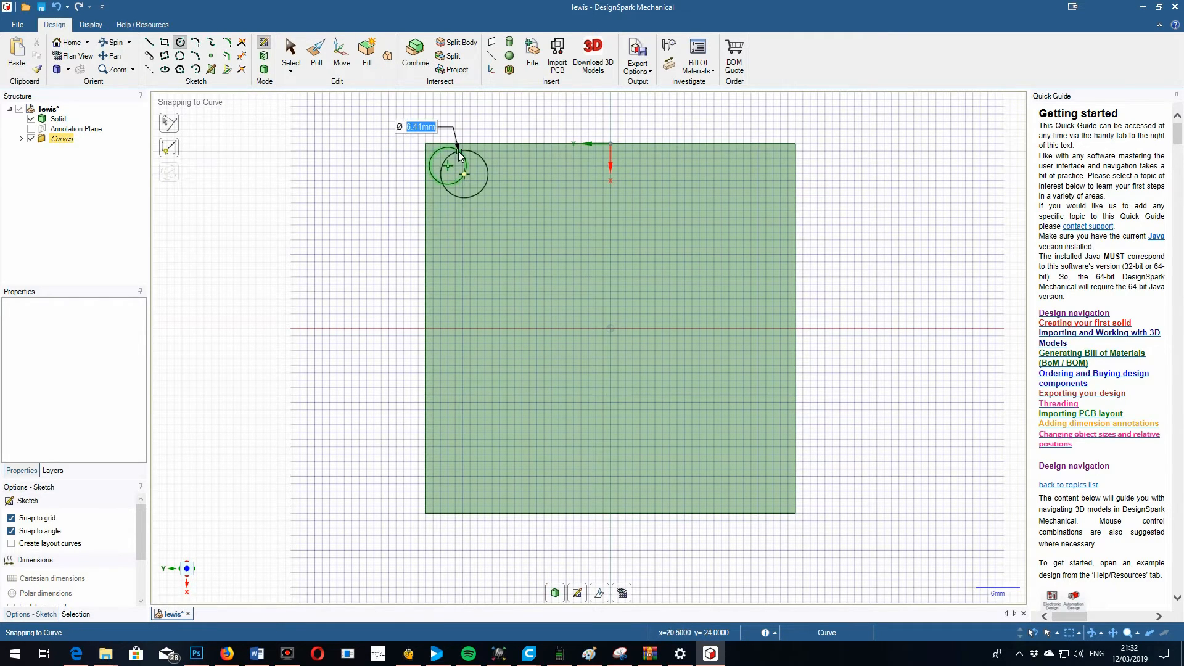
pyautogui.press('Escape')
pyautogui.press('Escape')
# - Move the corner circle 1 mm inward from each of the two adjacent edges of the face
pyautogui.press('m')
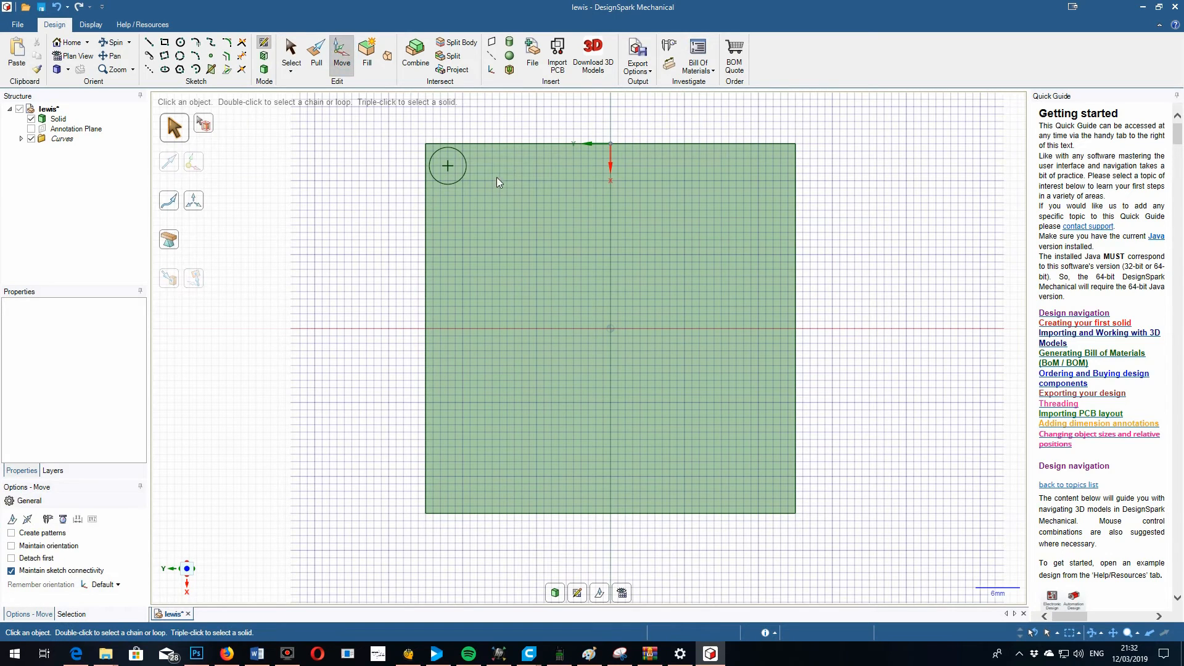
pyautogui.click(466, 165)
pyautogui.scroll(3, 438, 162)
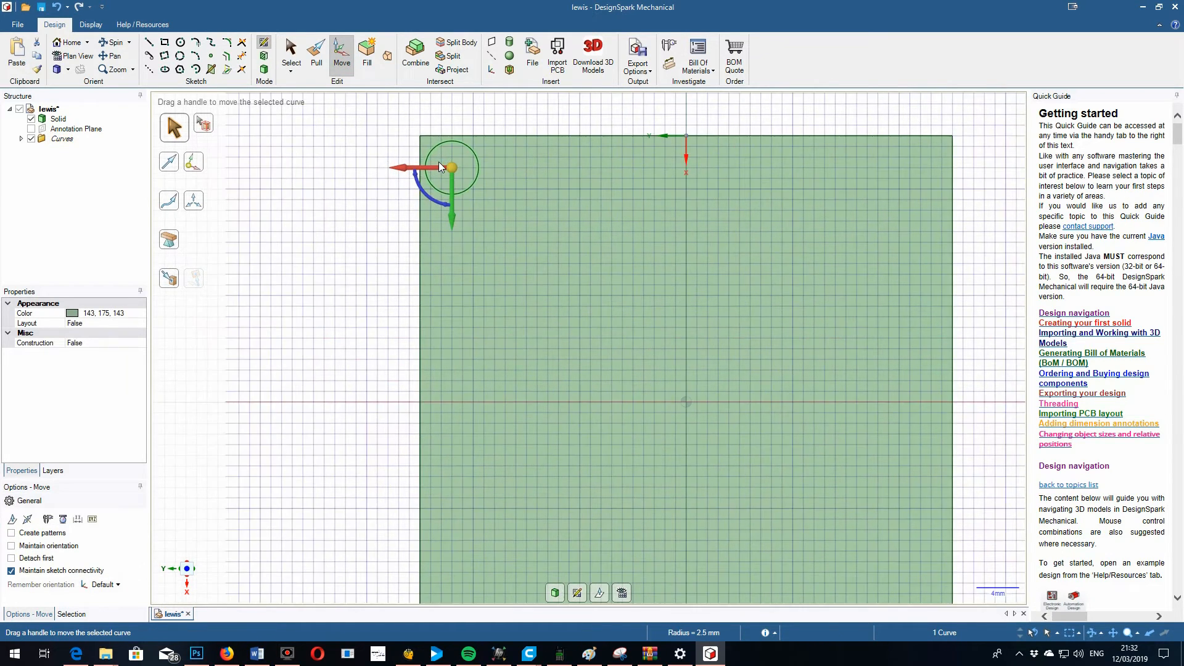
pyautogui.scroll(2, 449, 172)
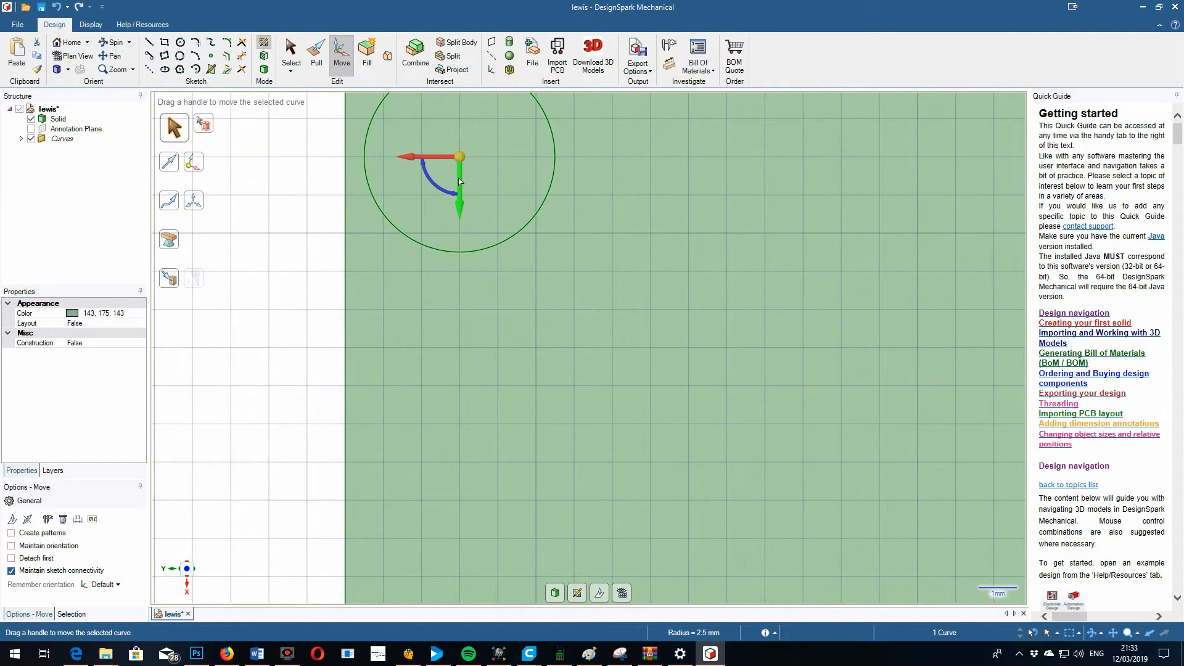
pyautogui.moveTo(461, 200); pyautogui.dragTo(459, 218)
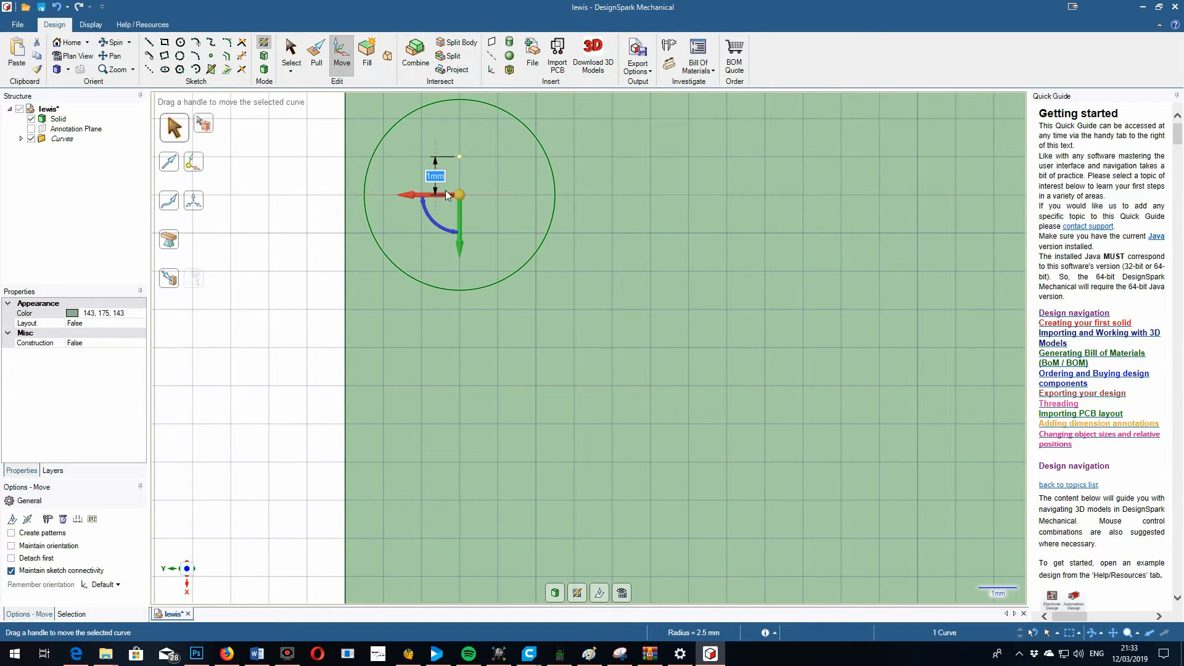
pyautogui.moveTo(440, 196); pyautogui.dragTo(478, 198)
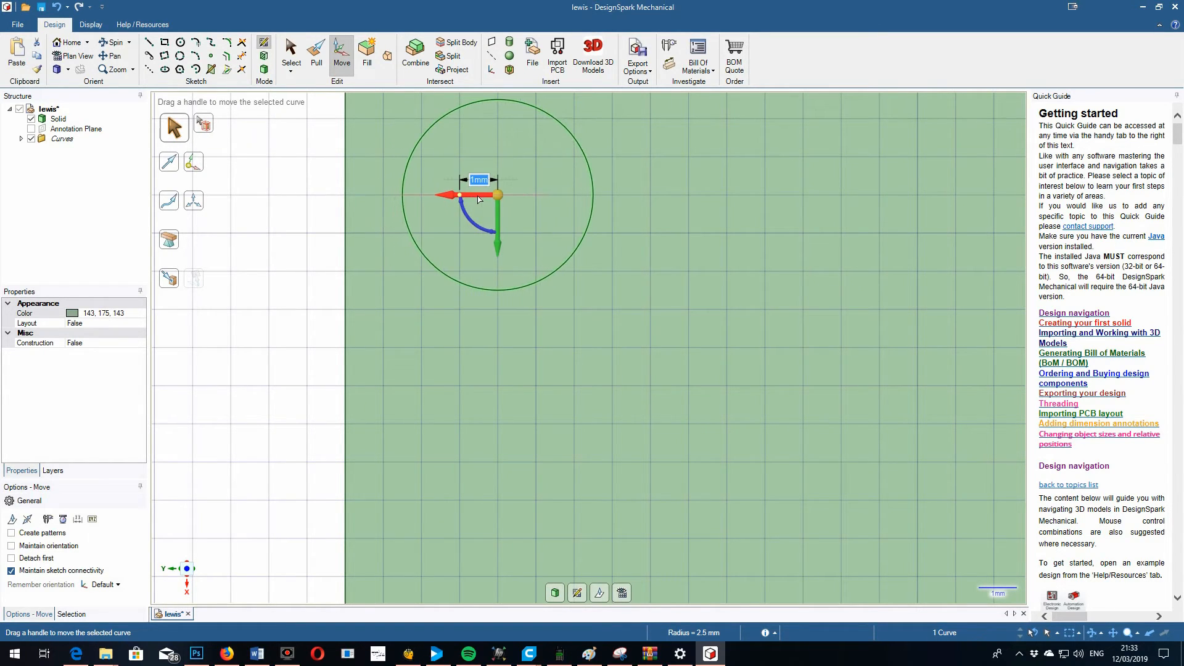
pyautogui.click(661, 276)
pyautogui.scroll(-3, 658, 269)
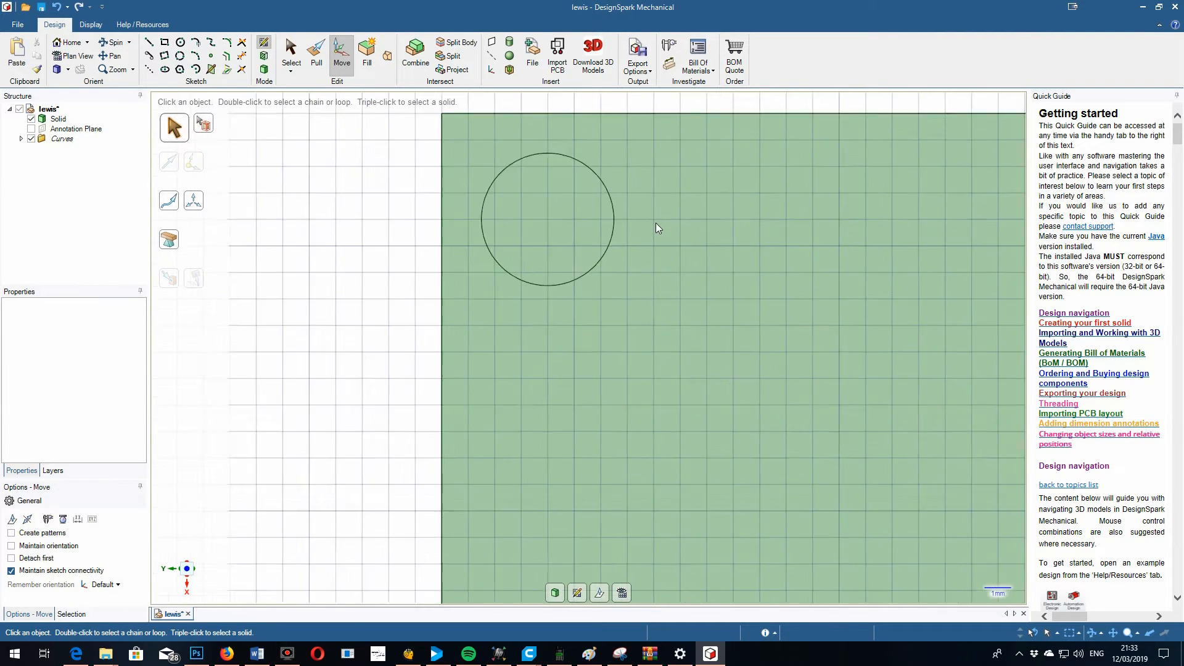
pyautogui.scroll(-4, 657, 228)
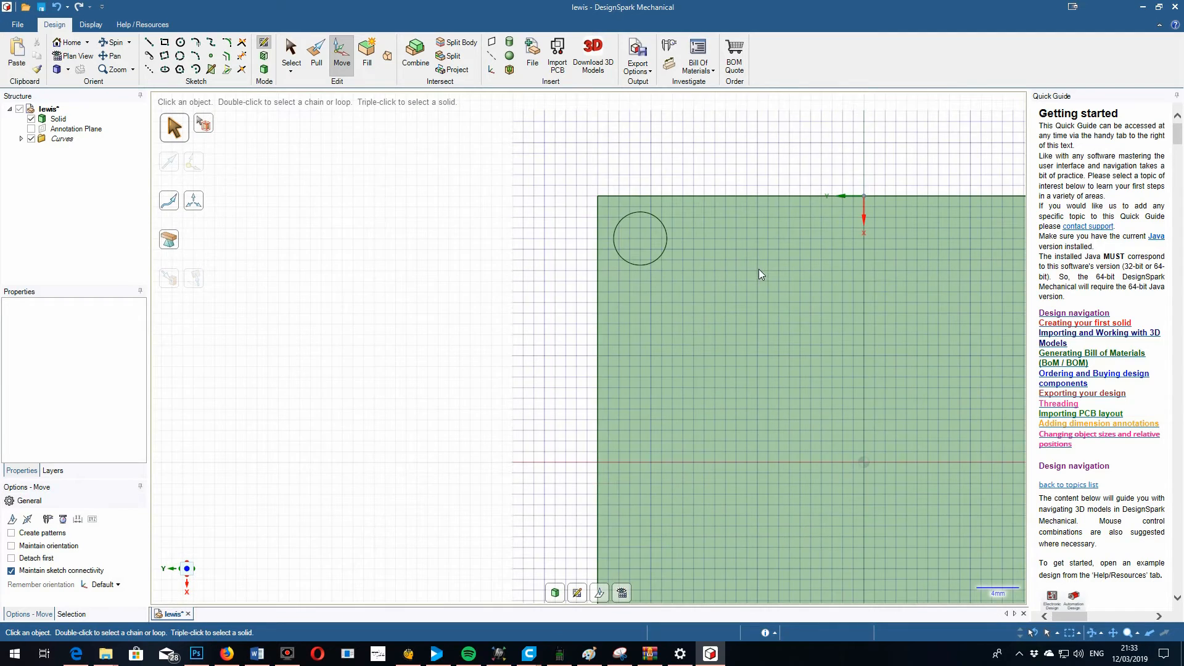
pyautogui.scroll(-1, 761, 278)
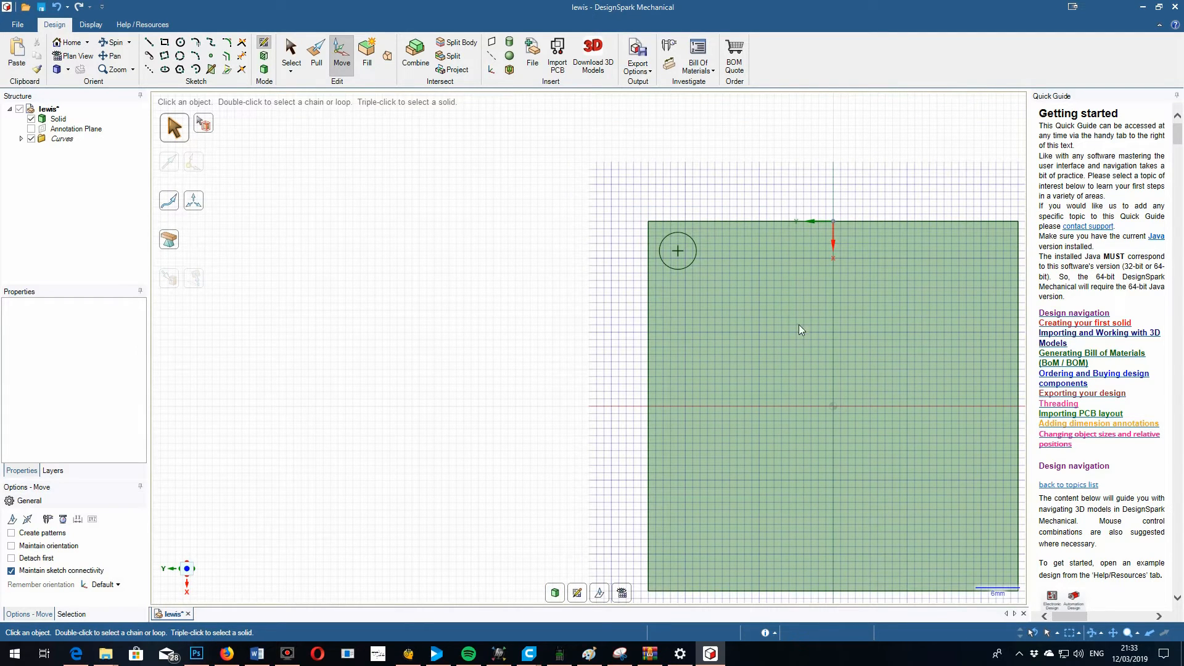
pyautogui.scroll(3, 858, 333)
pyautogui.scroll(-3, 860, 330)
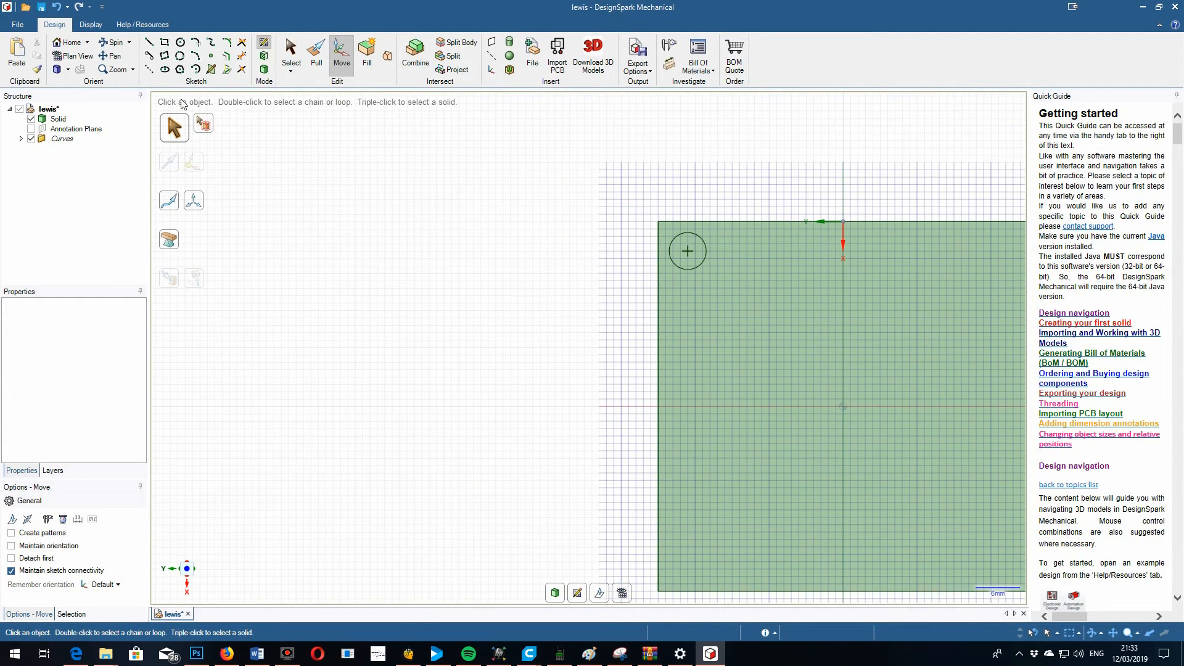
pyautogui.click(116, 58)
pyautogui.moveTo(709, 244); pyautogui.dragTo(454, 223)
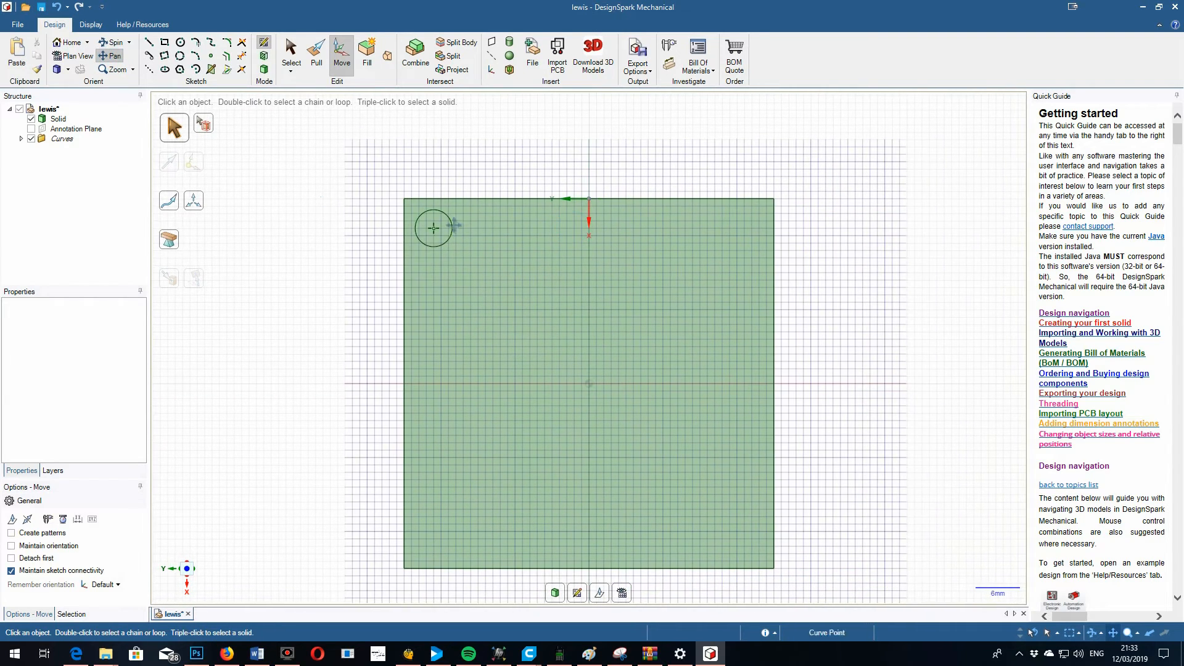
pyautogui.scroll(2, 453, 222)
pyautogui.scroll(2, 453, 222)
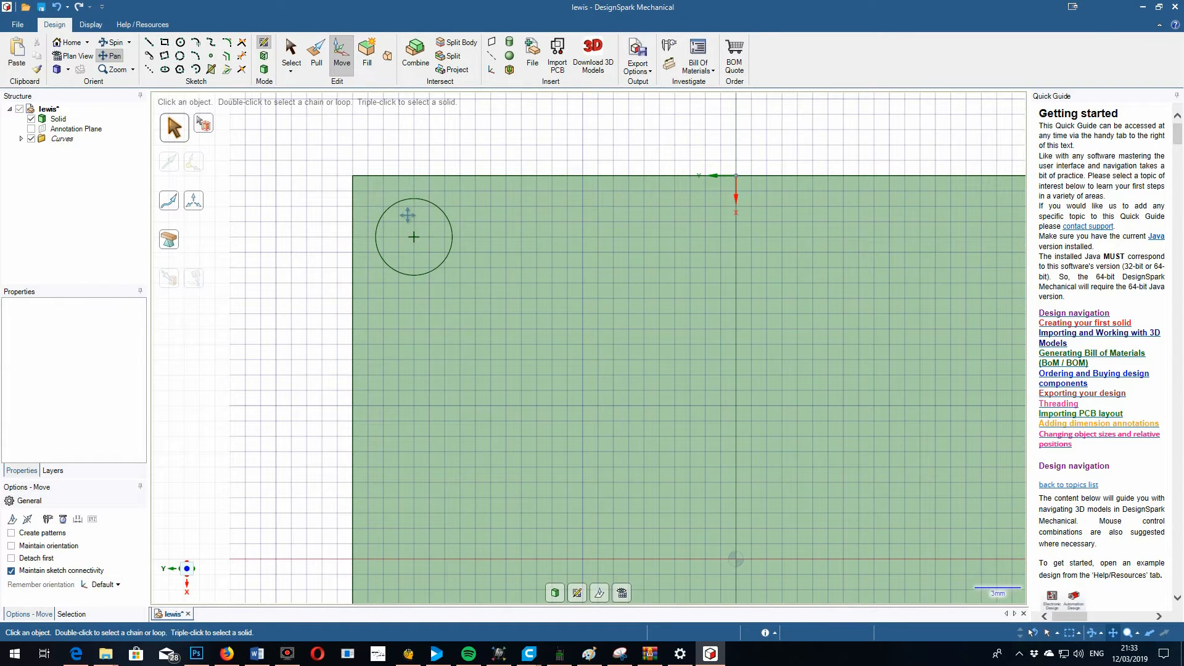
pyautogui.scroll(2, 684, 290)
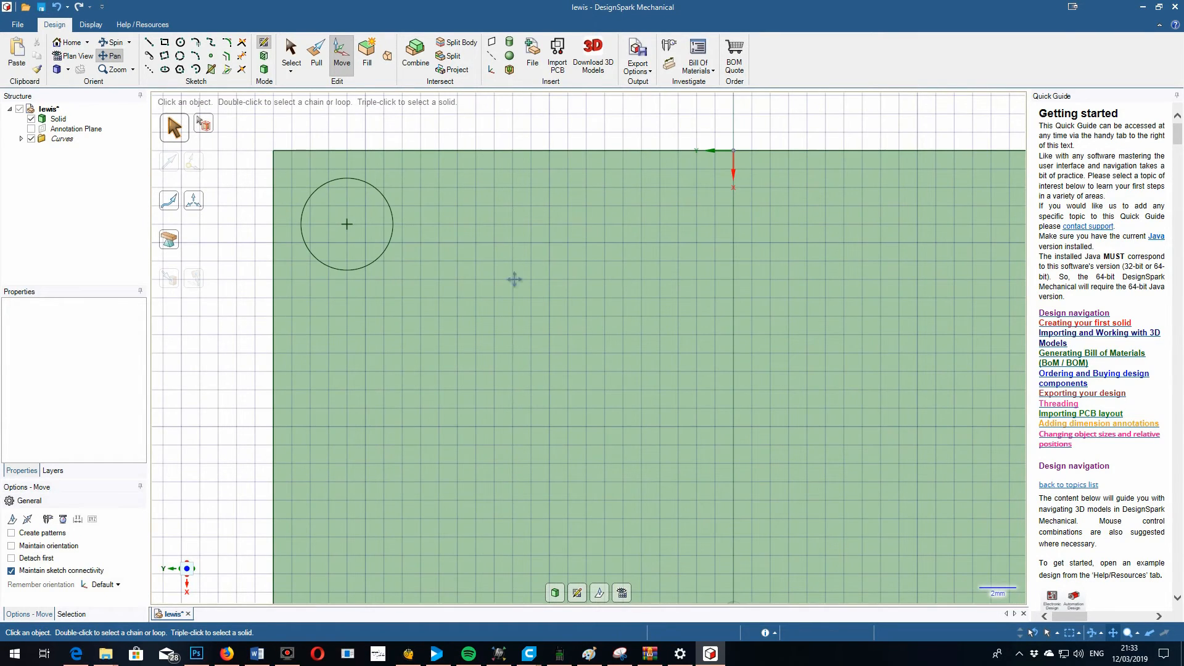
# - Measure the diameter of the corner circle on the bottom face
pyautogui.click(670, 49)
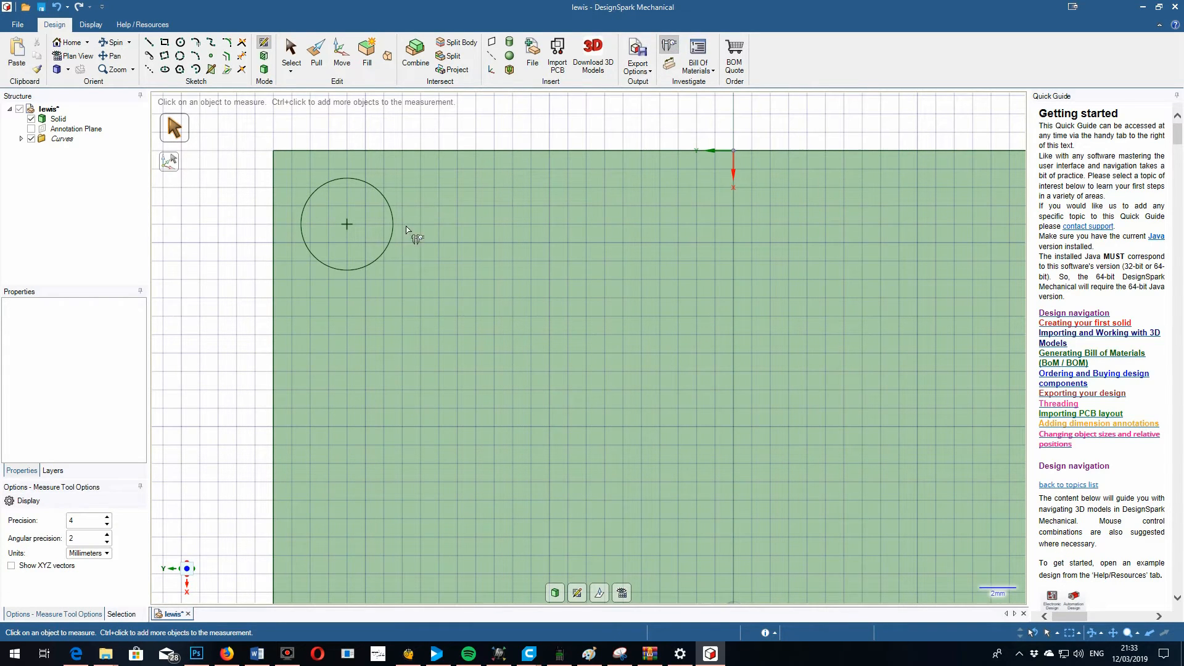
pyautogui.click(393, 226)
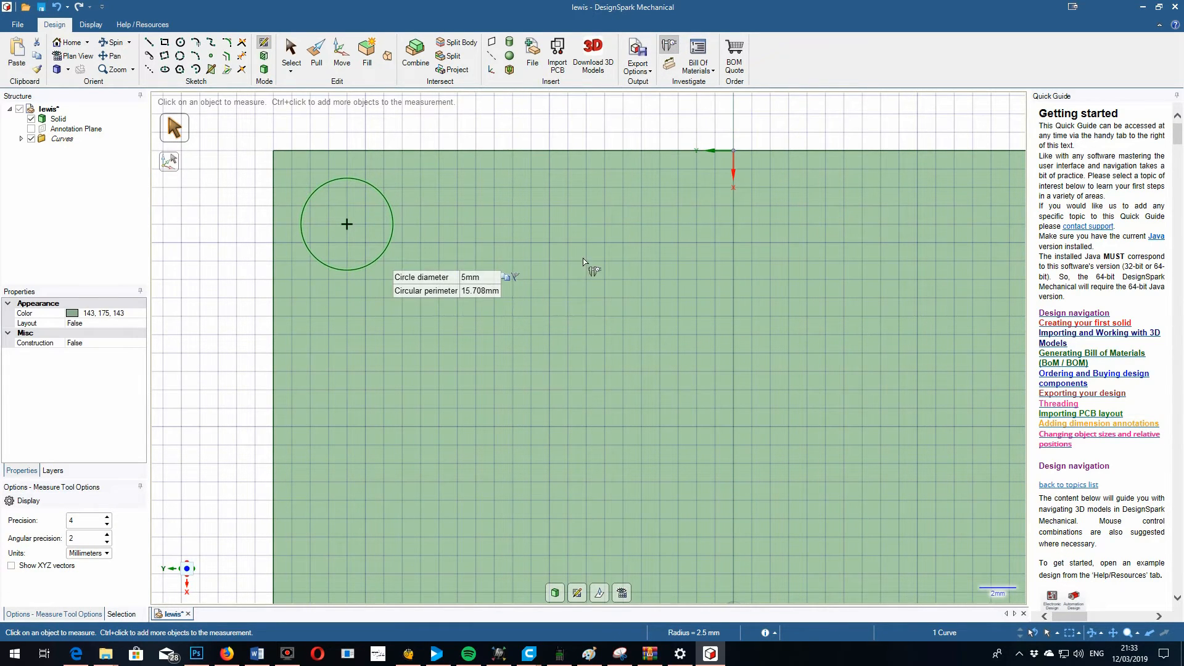
pyautogui.press('Escape')
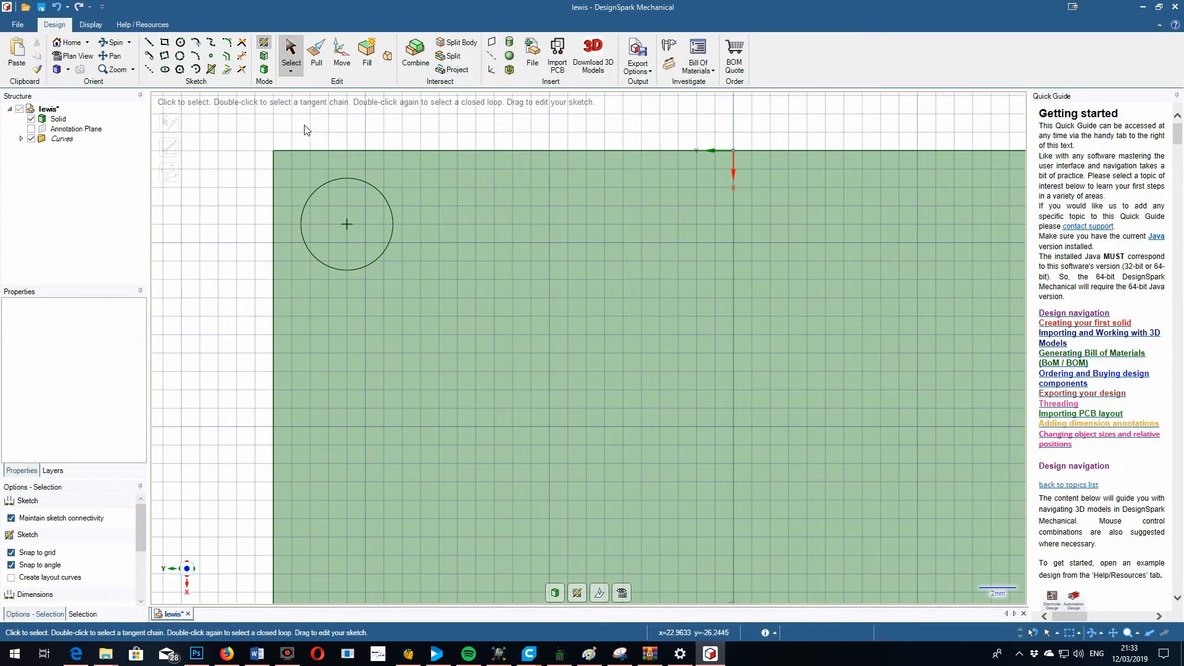
# - Sketch a second 5 mm diameter circle near the adjacent corner of the bottom face, centred 4 mm in from both edges
pyautogui.click(111, 56)
pyautogui.moveTo(818, 275); pyautogui.dragTo(533, 283)
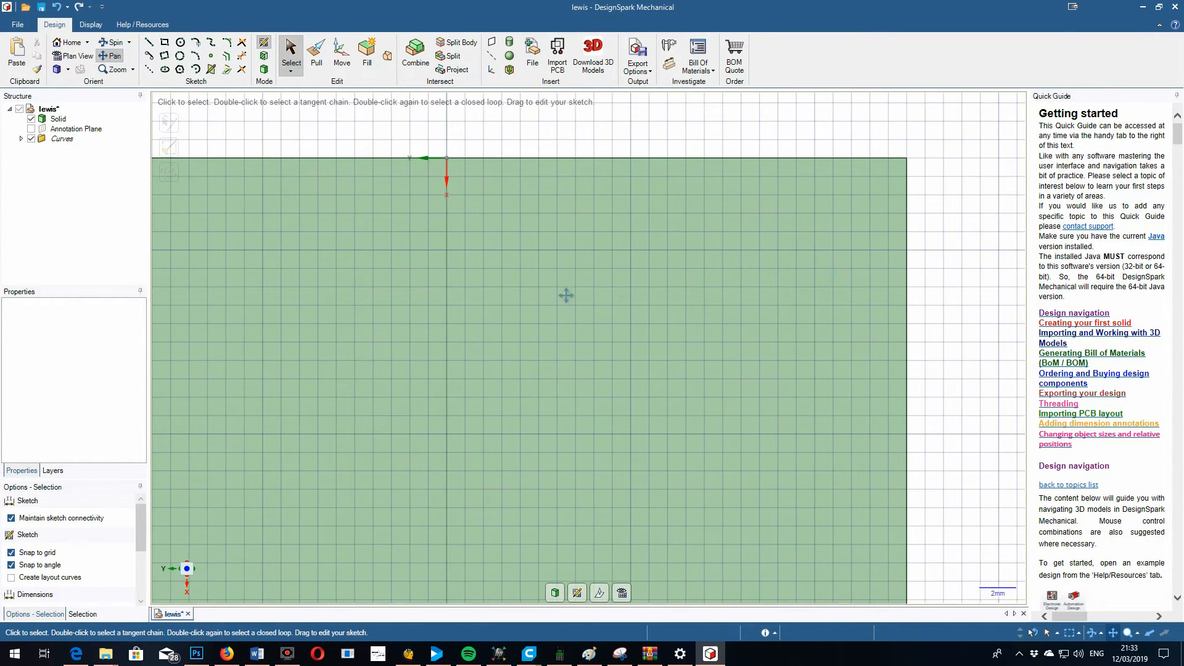
pyautogui.click(182, 43)
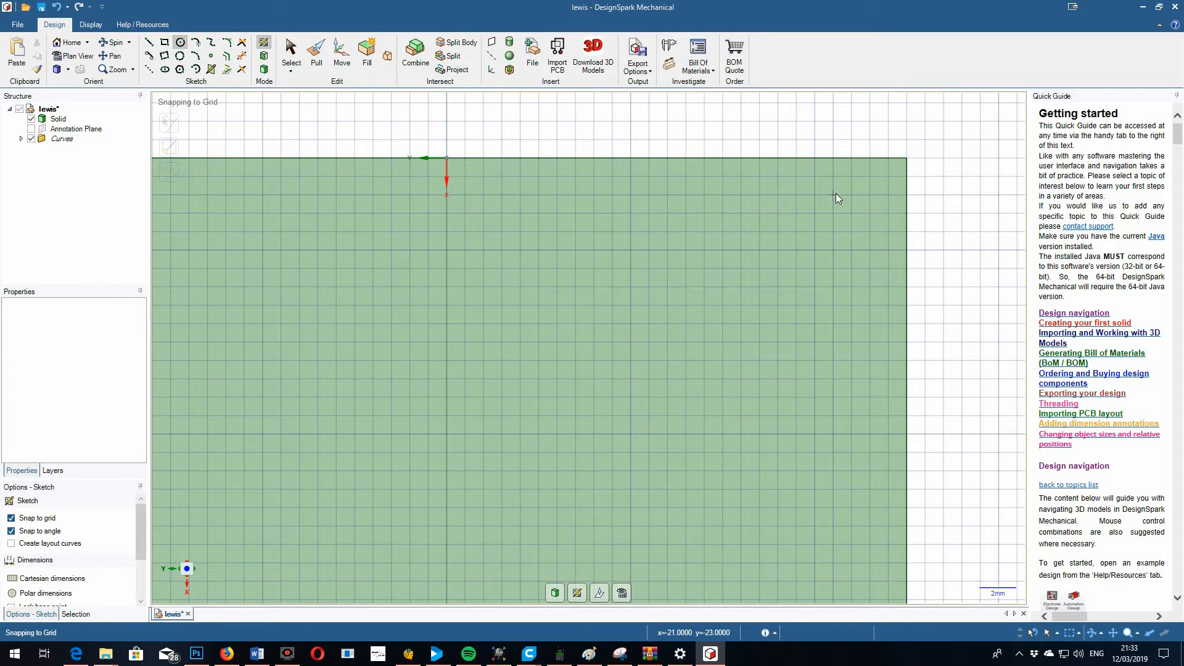
pyautogui.click(832, 230)
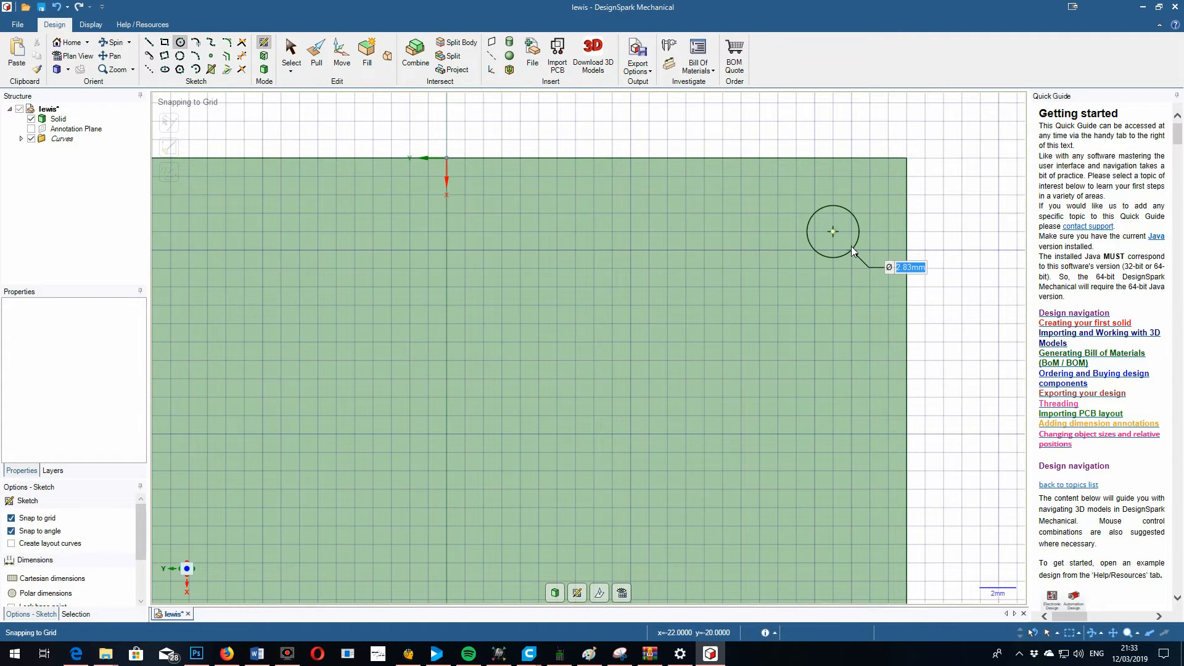
pyautogui.write('5')
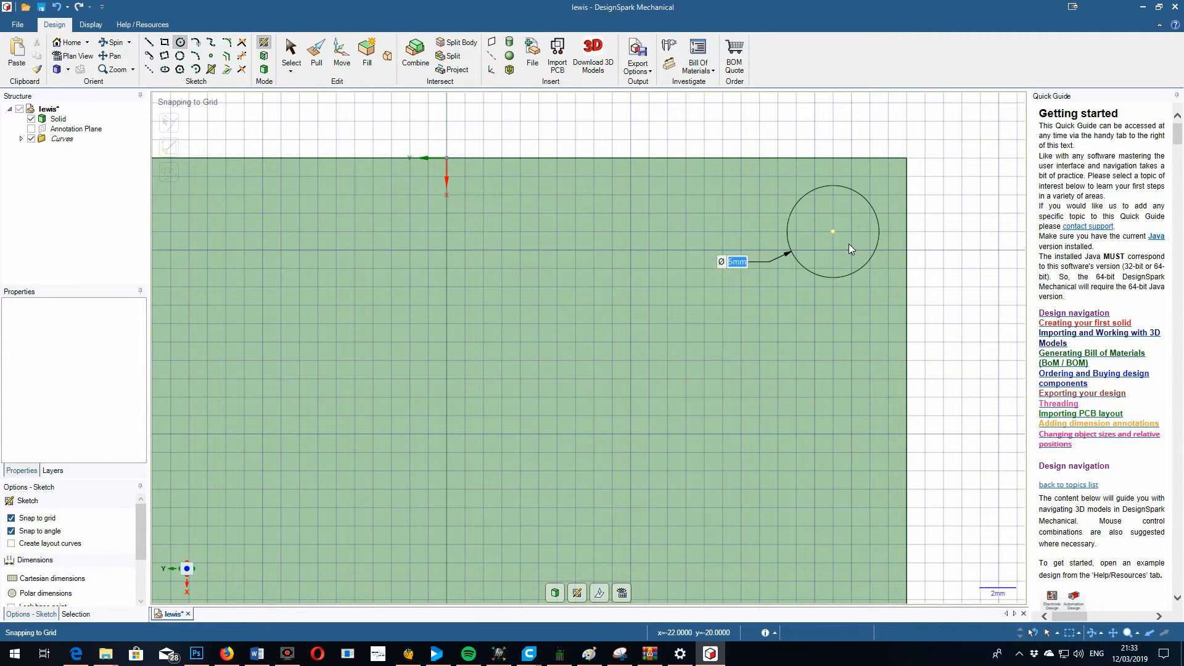
pyautogui.scroll(1, 849, 243)
pyautogui.scroll(-3, 853, 250)
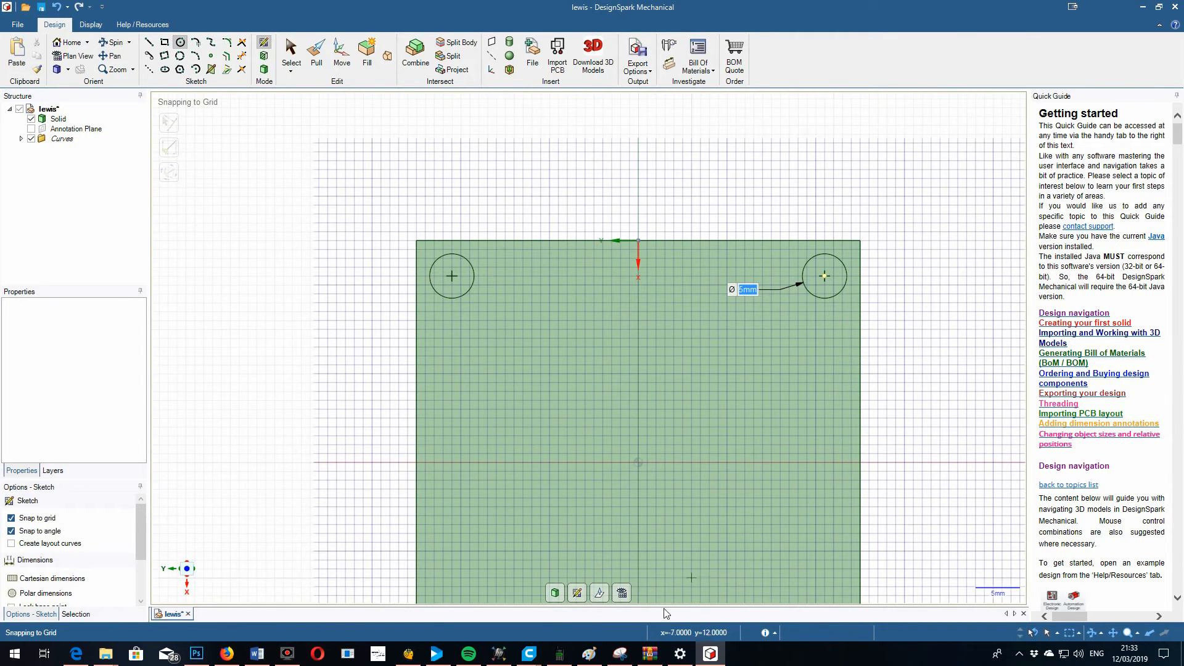
# - Leave the sketch for 3D mode and tilt the block so both corner circles and its side are in view
pyautogui.click(110, 58)
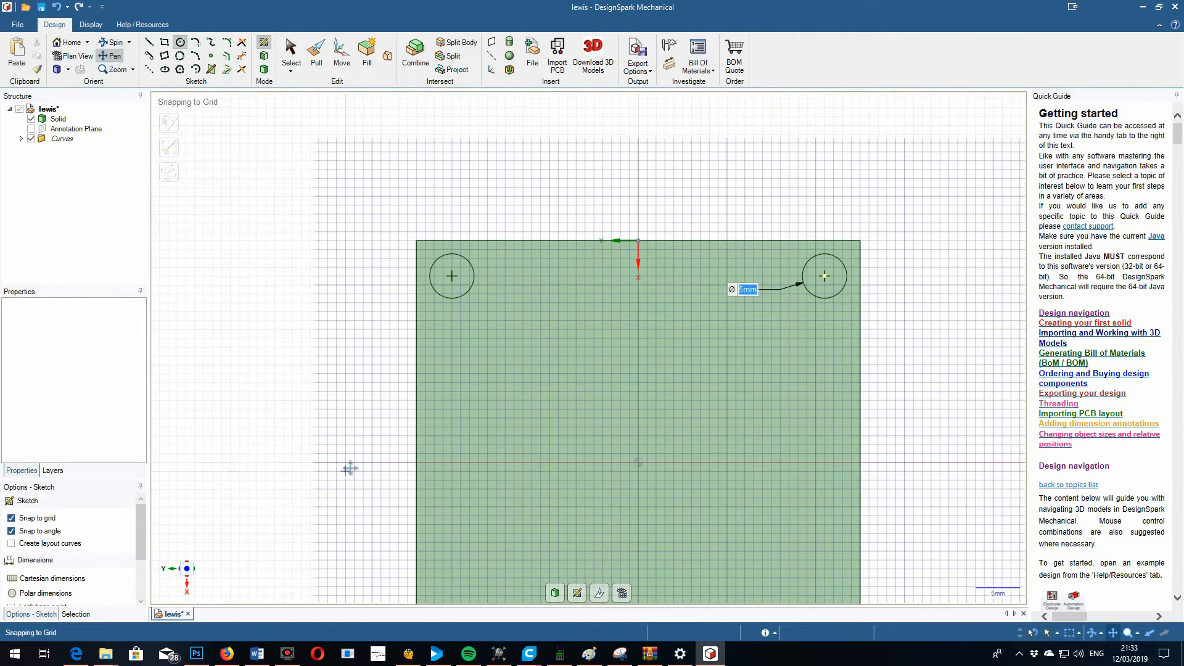
pyautogui.moveTo(346, 465); pyautogui.dragTo(331, 262)
pyautogui.moveTo(304, 311); pyautogui.dragTo(270, 459)
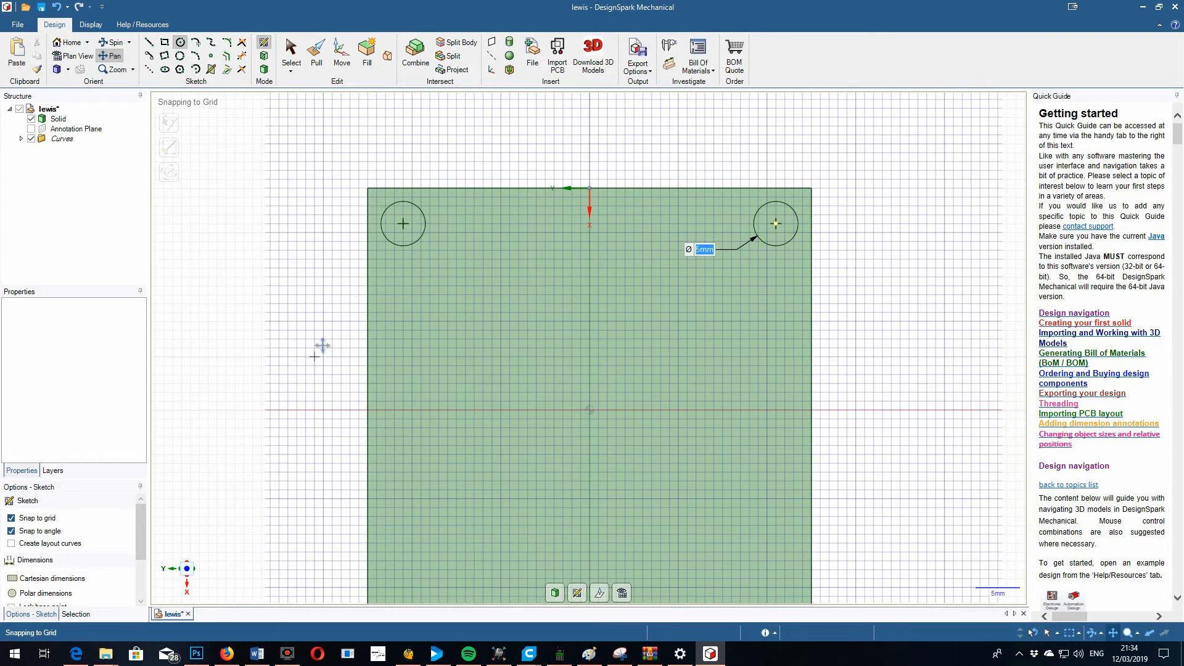
pyautogui.moveTo(544, 150); pyautogui.dragTo(544, 151)
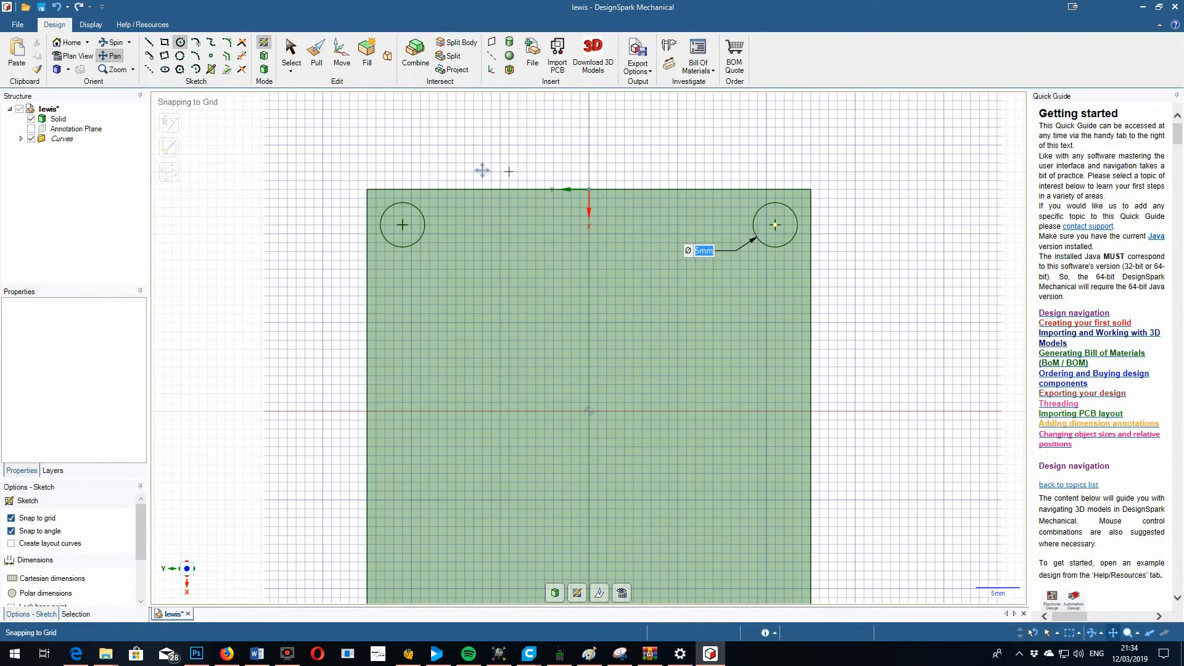
pyautogui.moveTo(438, 134); pyautogui.dragTo(407, 164)
pyautogui.click(264, 69)
pyautogui.click(115, 43)
pyautogui.moveTo(434, 159); pyautogui.dragTo(373, 174)
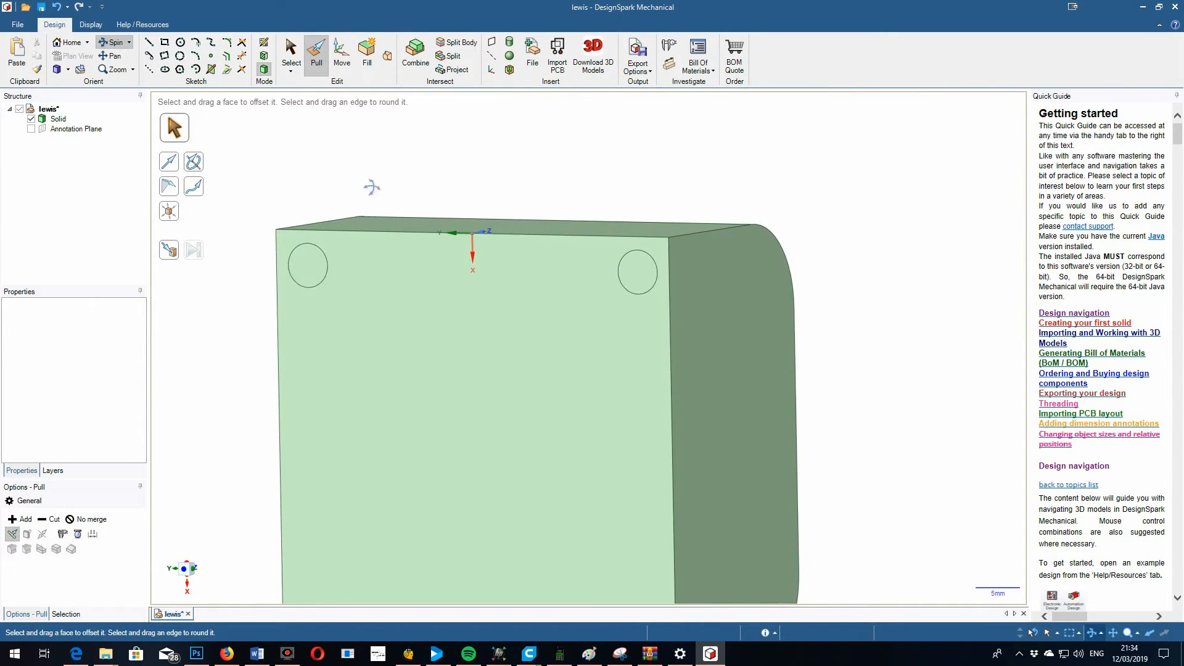
# - Cut both corner circles 2 mm deep into the bottom face together with Pull
pyautogui.click(316, 55)
pyautogui.click(306, 266)
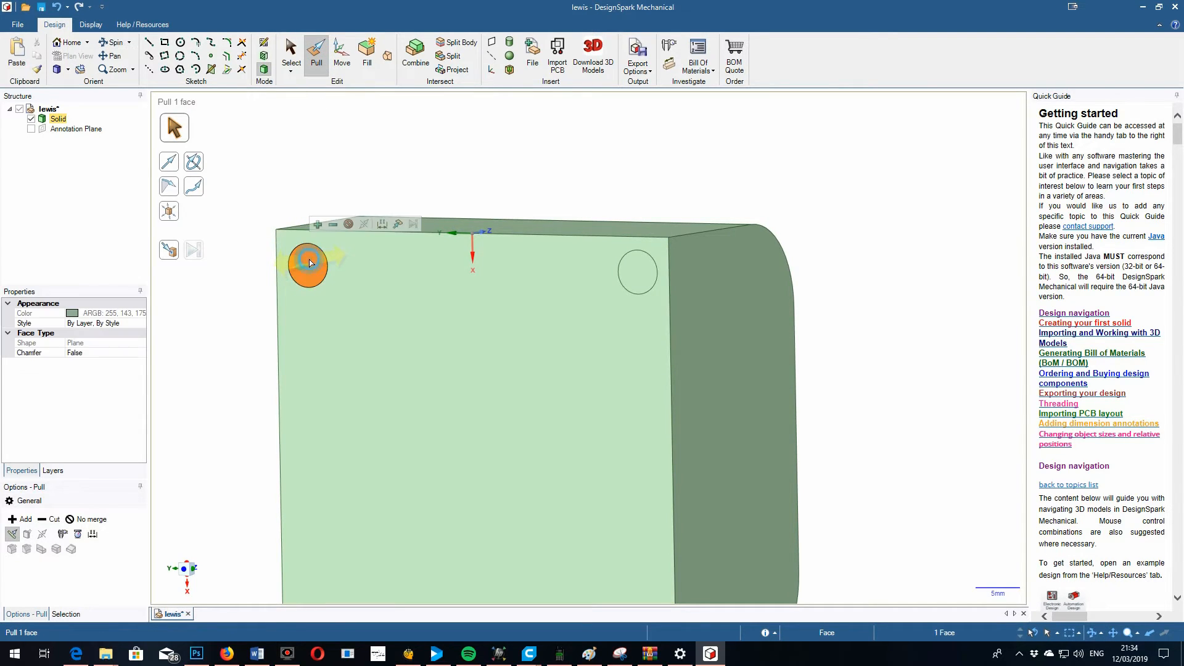
pyautogui.keyDown('ctrl'); pyautogui.click(647, 280); pyautogui.keyUp('ctrl')
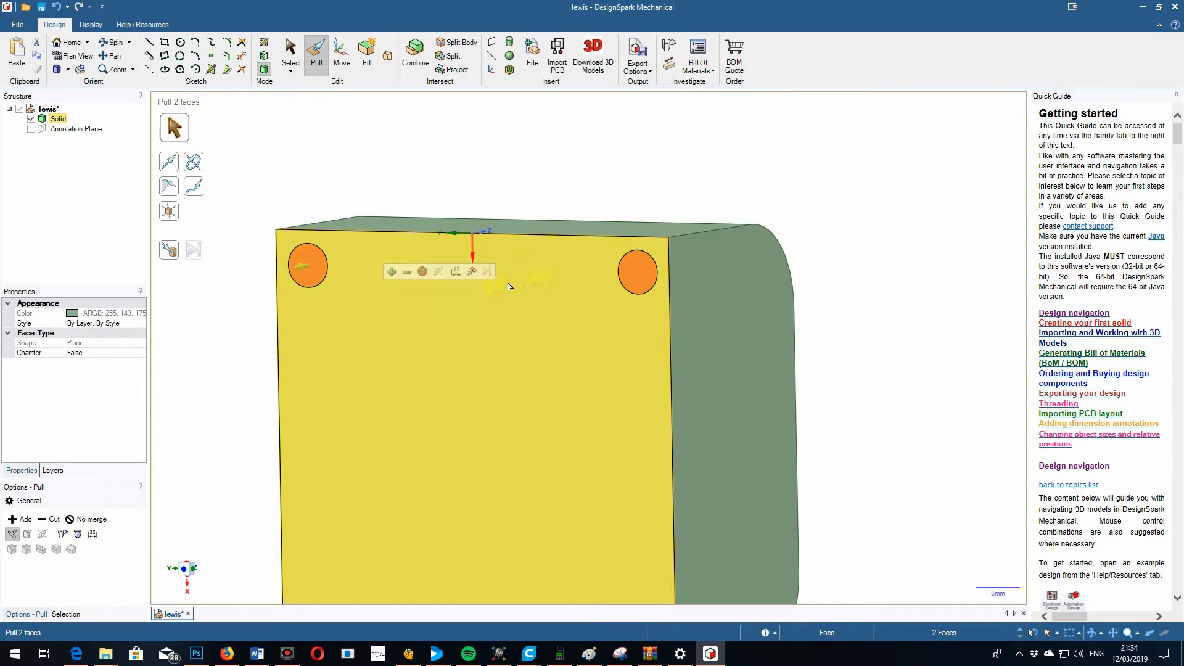
pyautogui.moveTo(415, 306); pyautogui.dragTo(436, 309)
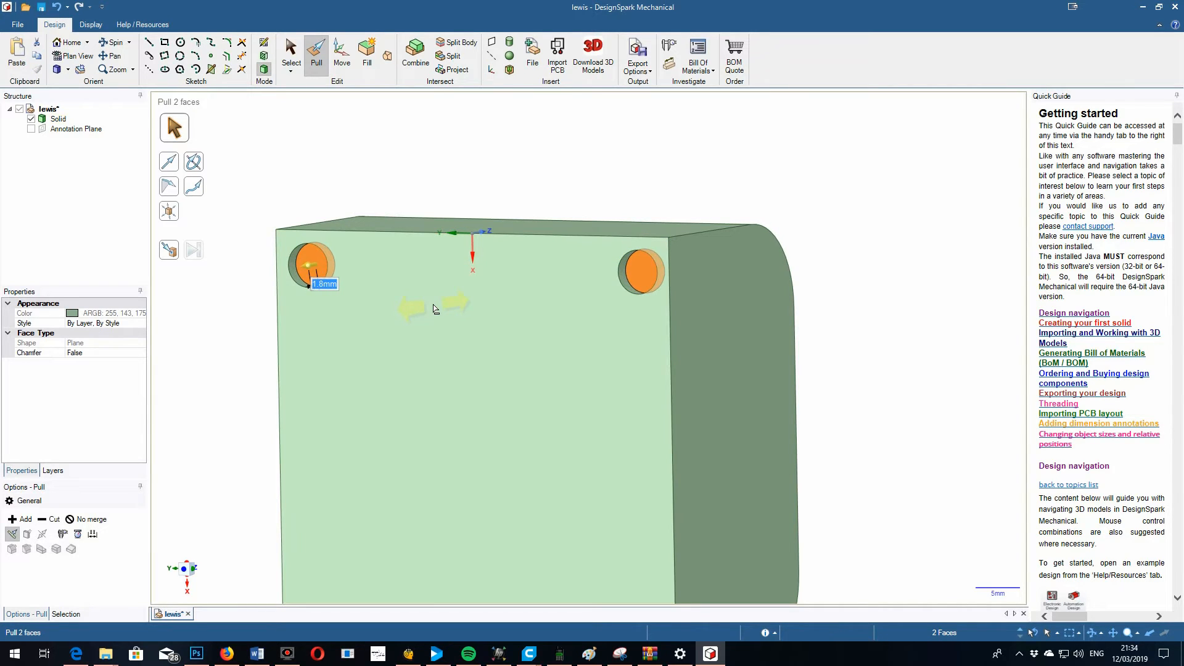
pyautogui.write('2')
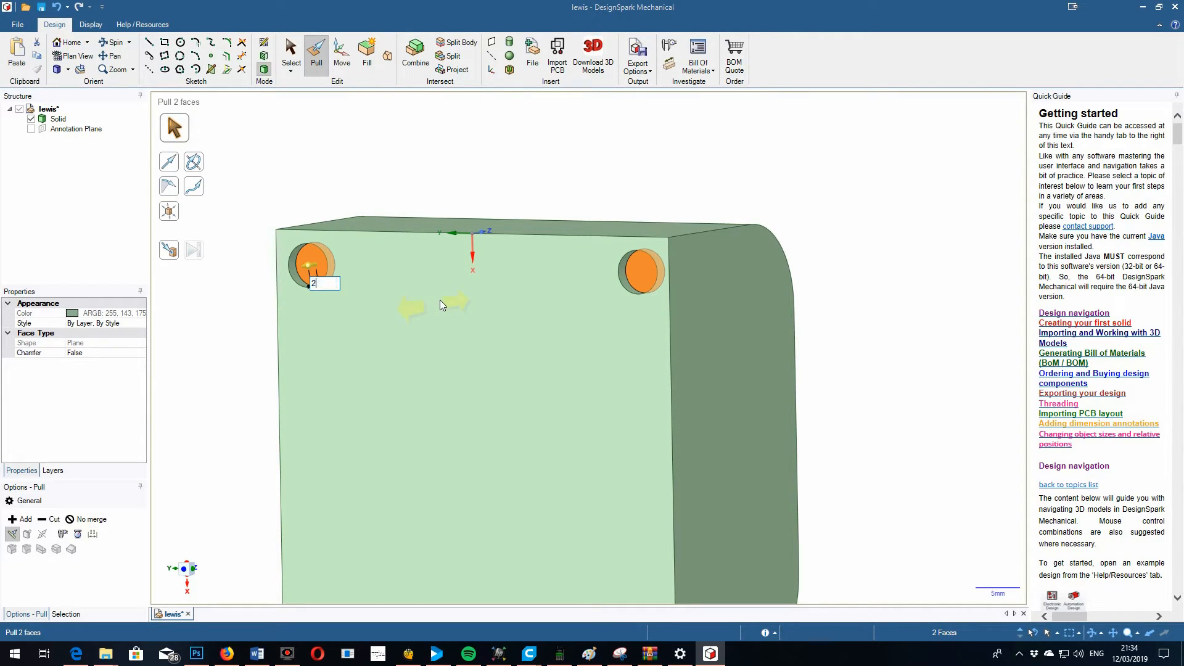
pyautogui.press('Return')
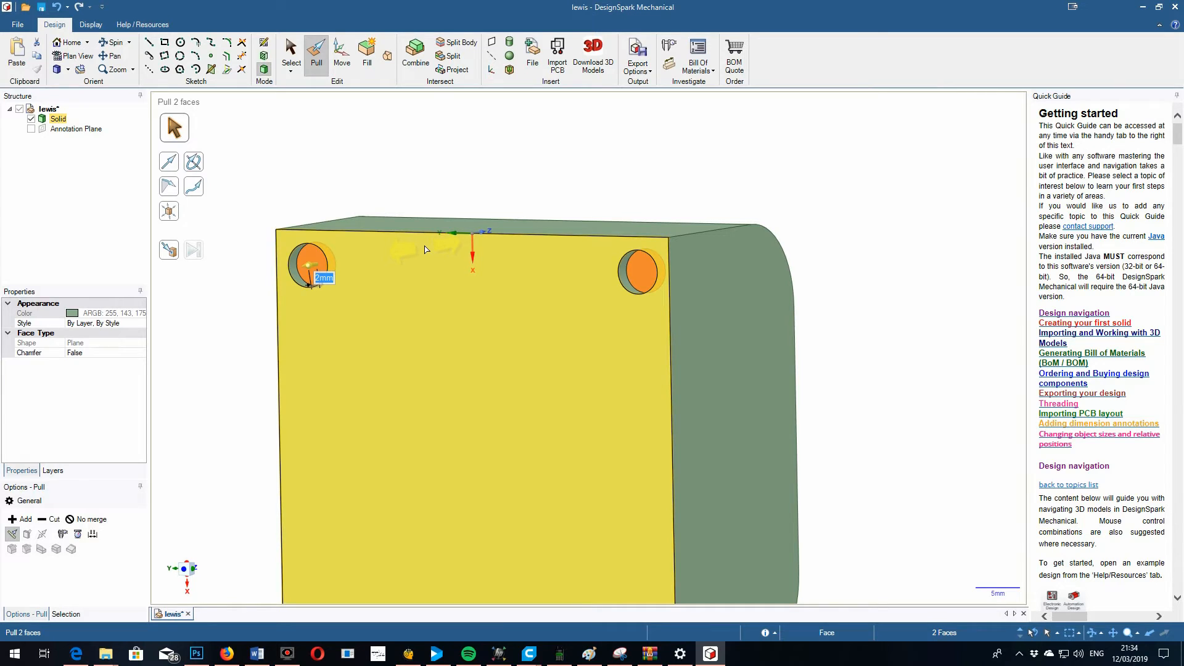
pyautogui.press('Escape')
pyautogui.press('Escape')
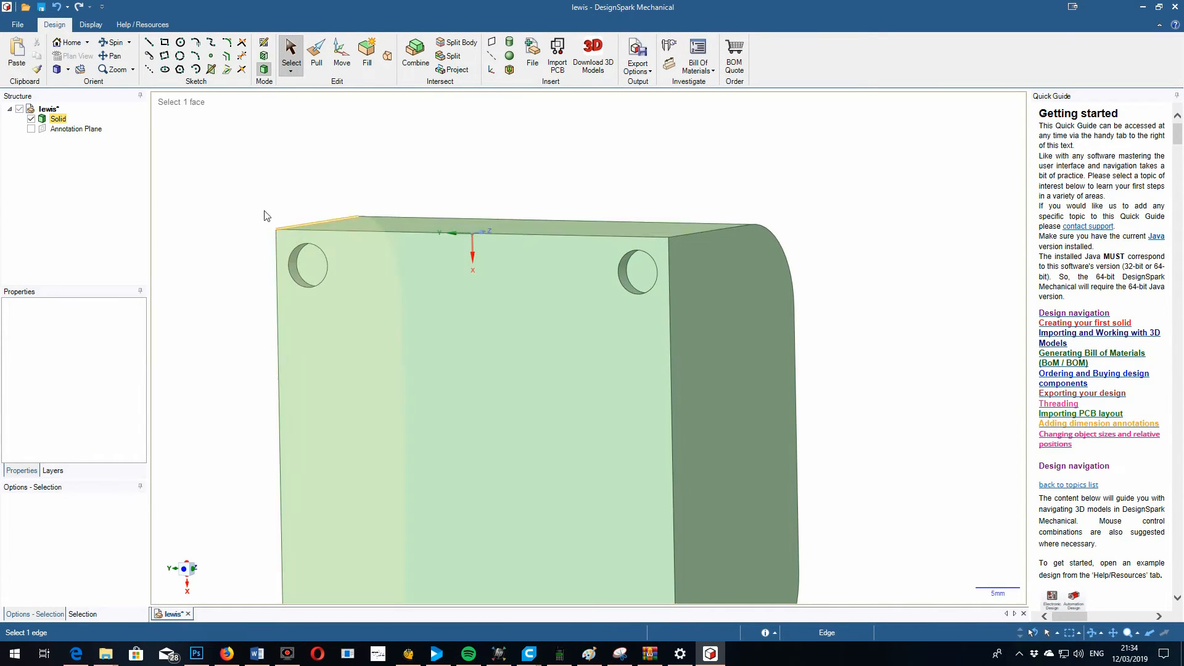
# - Switch the graphics style of the model to Wireframe
pyautogui.scroll(4, 182, 280)
pyautogui.scroll(-5, 395, 263)
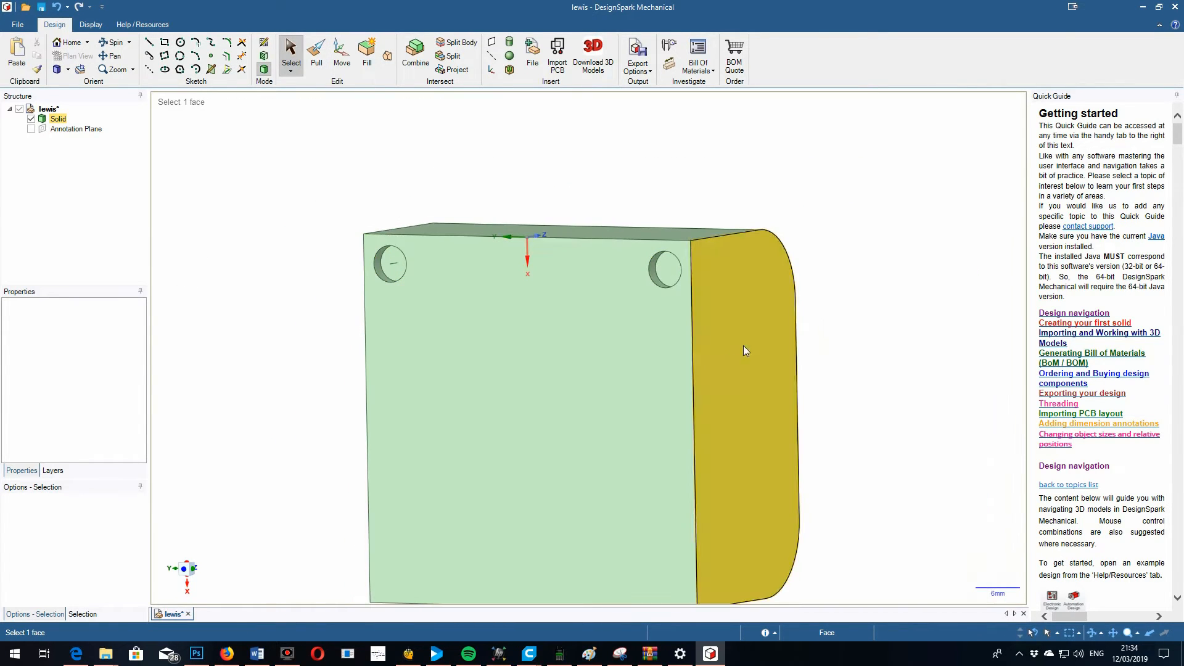
pyautogui.click(114, 43)
pyautogui.moveTo(753, 190); pyautogui.dragTo(559, 223)
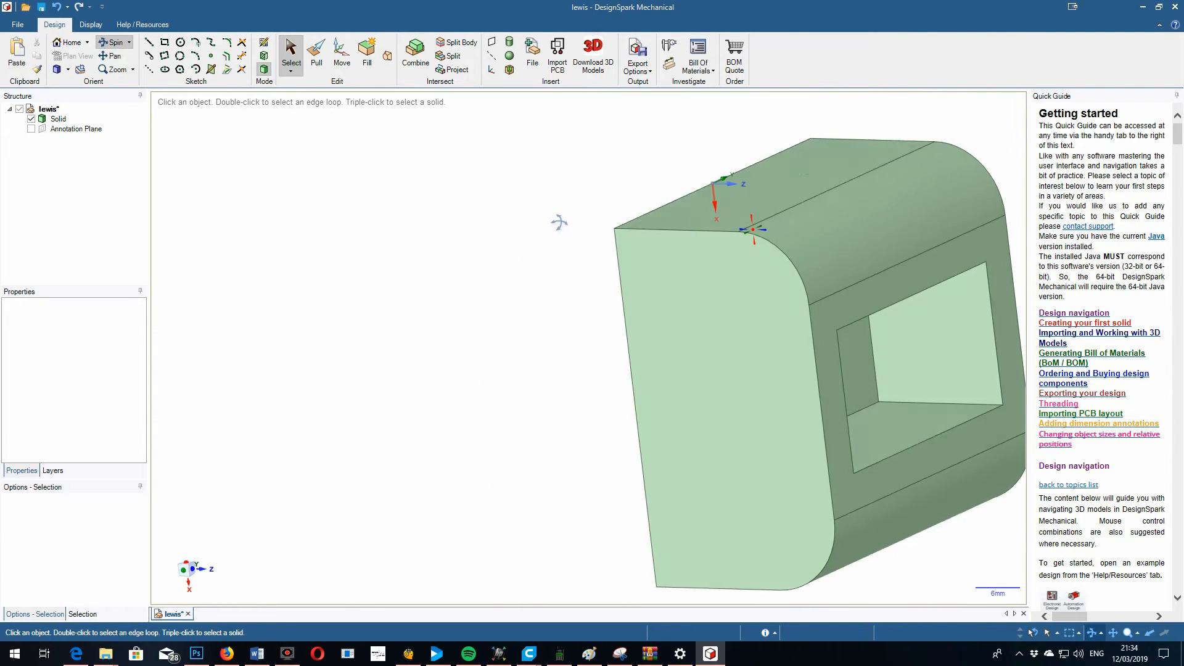
pyautogui.moveTo(516, 361); pyautogui.dragTo(290, 309)
pyautogui.moveTo(791, 315)
pyautogui.mouseDown()
pyautogui.moveTo(825, 296)
pyautogui.moveTo(803, 296)
pyautogui.mouseUp()
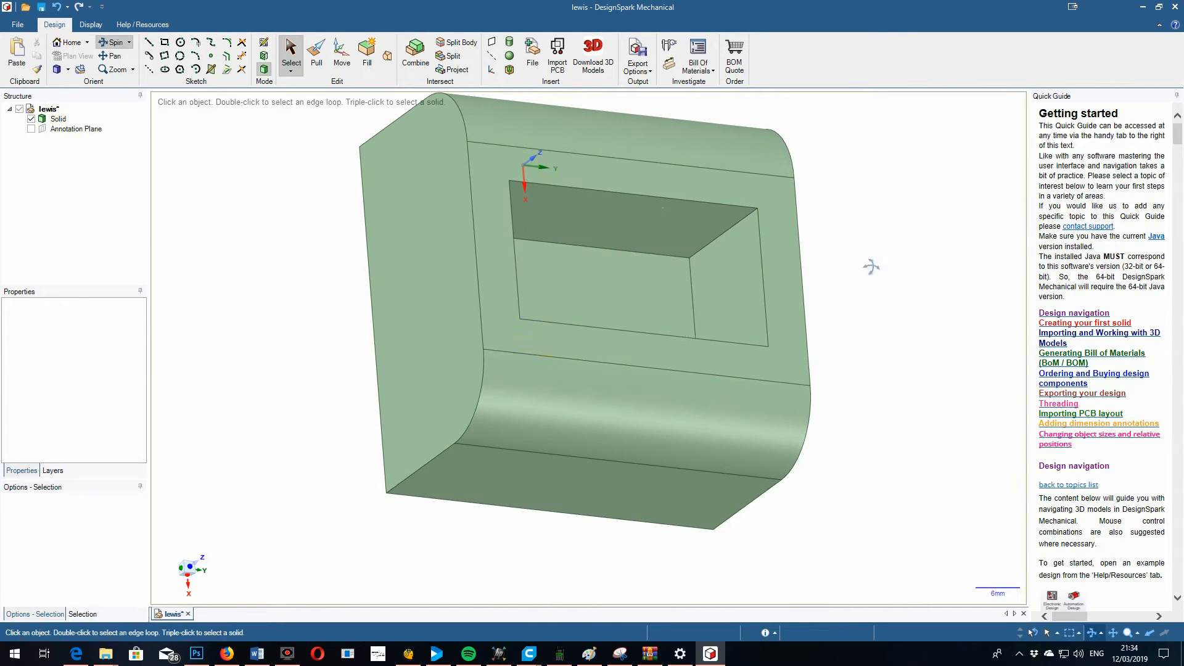
pyautogui.scroll(-2, 582, 286)
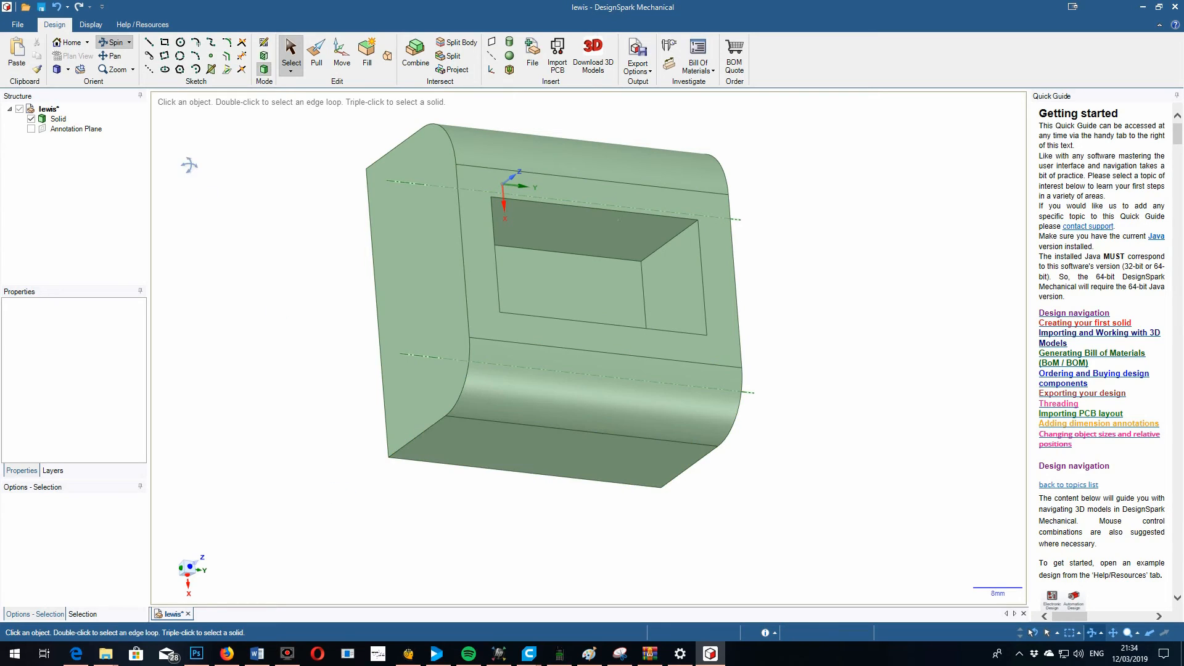
pyautogui.click(90, 24)
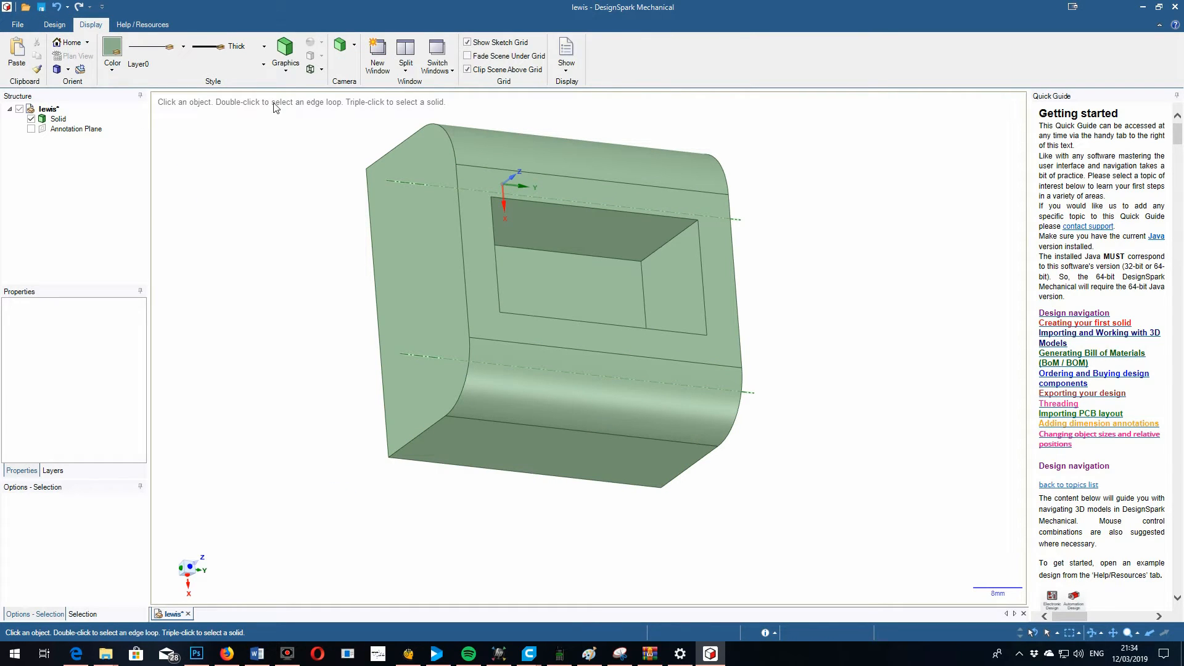
pyautogui.click(291, 74)
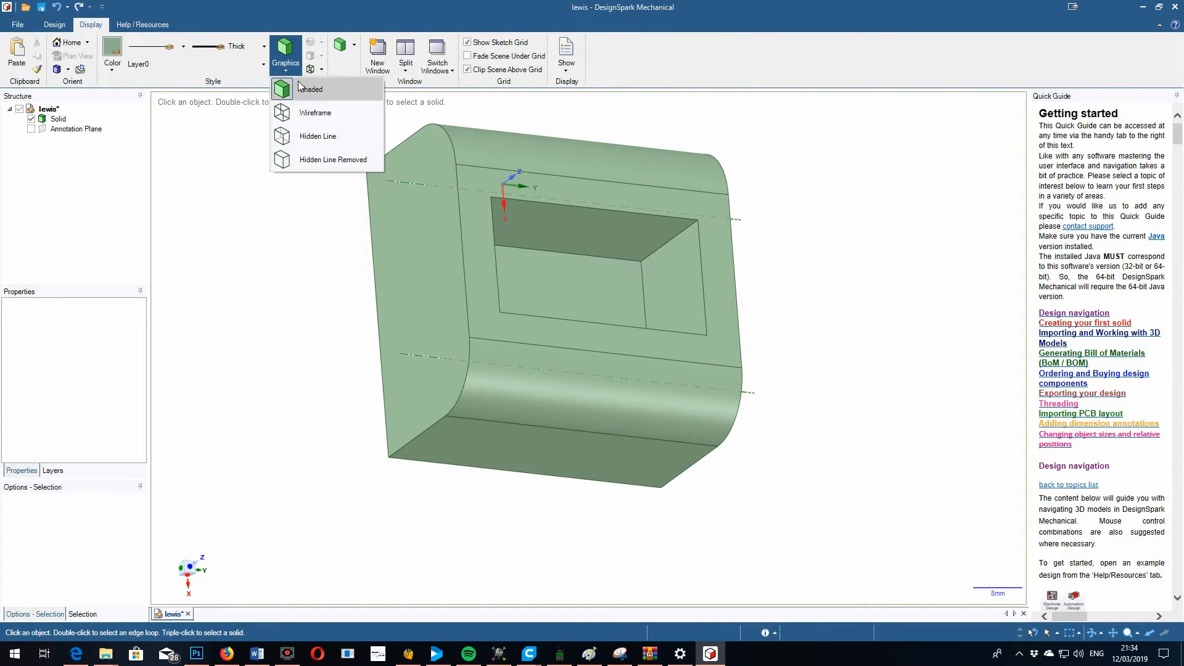
pyautogui.click(317, 116)
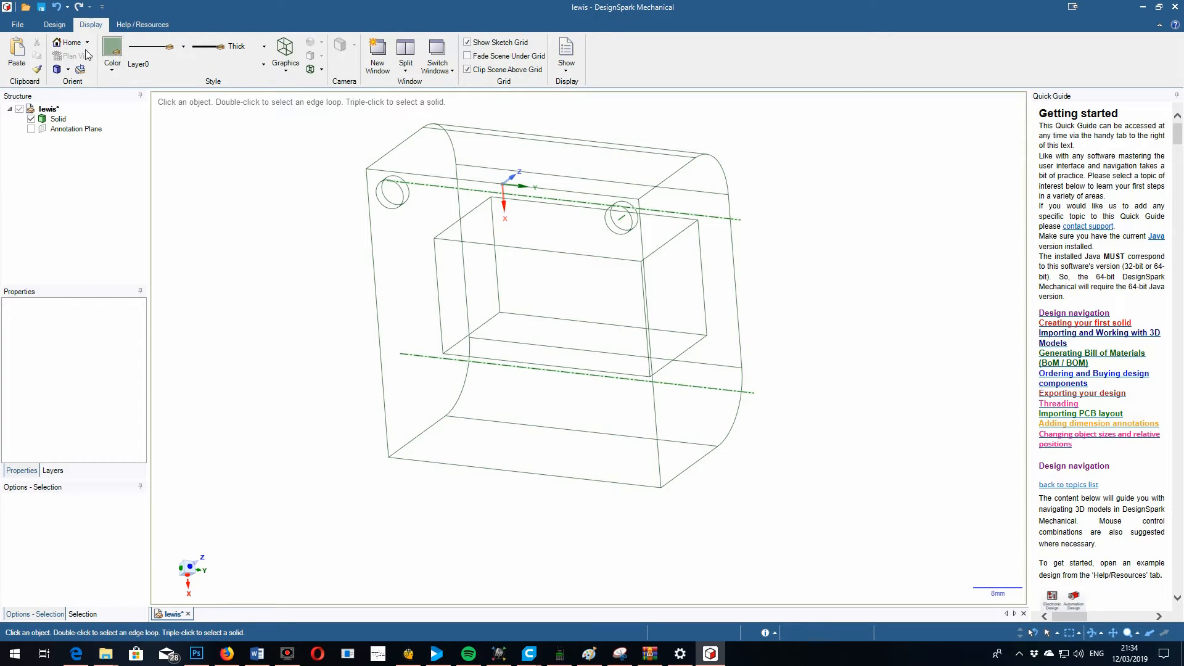
# - Examine the wireframe block from several angles, checking the two corner holes against the pocket
pyautogui.click(54, 25)
pyautogui.click(111, 43)
pyautogui.moveTo(245, 204)
pyautogui.mouseDown()
pyautogui.moveTo(320, 367)
pyautogui.moveTo(328, 253)
pyautogui.moveTo(404, 285)
pyautogui.moveTo(358, 373)
pyautogui.moveTo(312, 341)
pyautogui.mouseUp()
pyautogui.scroll(2, 312, 341)
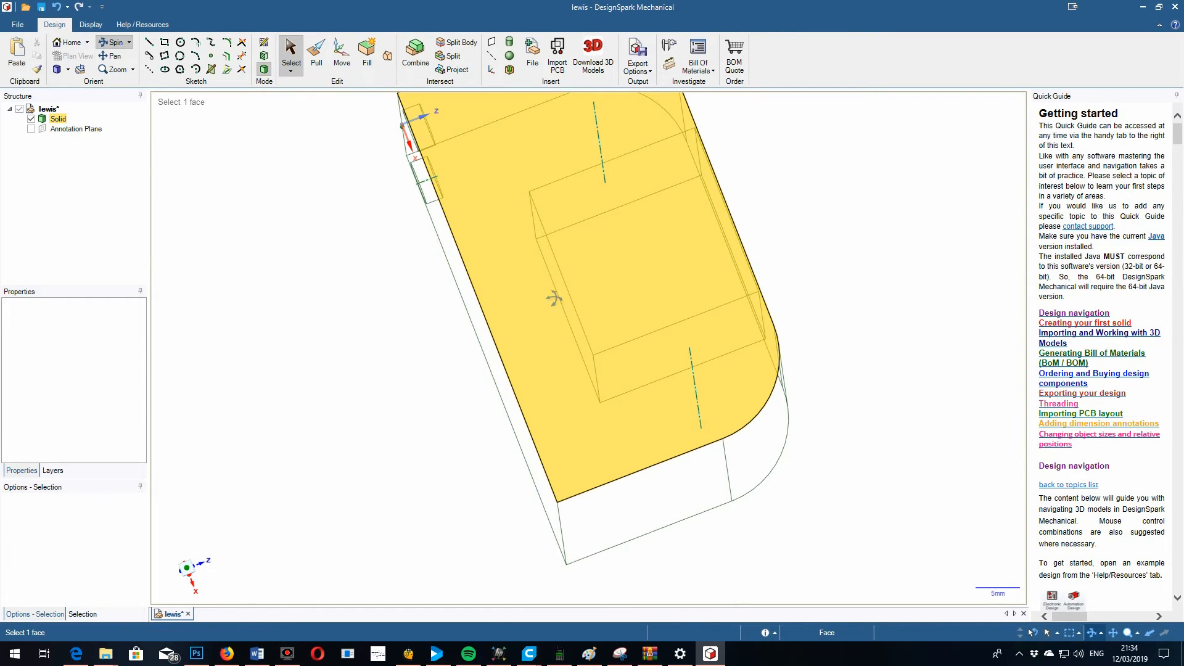
pyautogui.moveTo(389, 370)
pyautogui.mouseDown()
pyautogui.moveTo(357, 364)
pyautogui.moveTo(357, 389)
pyautogui.moveTo(473, 363)
pyautogui.mouseUp()
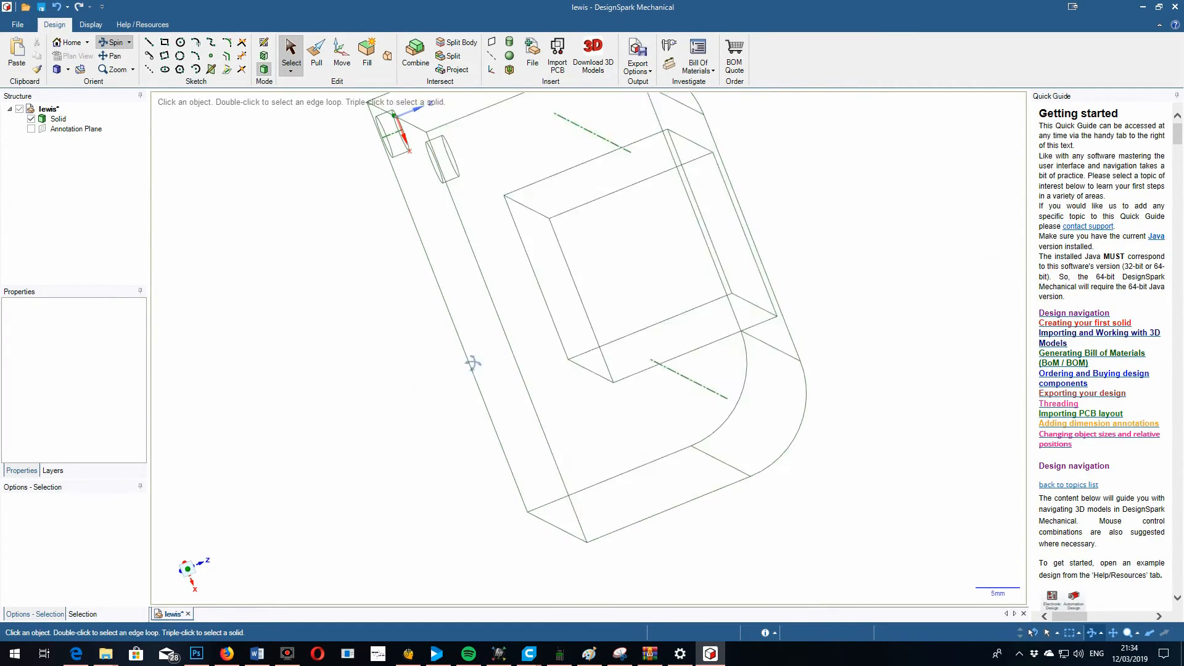
pyautogui.moveTo(595, 296)
pyautogui.mouseDown()
pyautogui.moveTo(346, 391)
pyautogui.moveTo(241, 342)
pyautogui.moveTo(303, 225)
pyautogui.moveTo(272, 375)
pyautogui.moveTo(190, 316)
pyautogui.moveTo(190, 265)
pyautogui.moveTo(164, 328)
pyautogui.moveTo(383, 275)
pyautogui.moveTo(420, 282)
pyautogui.mouseUp()
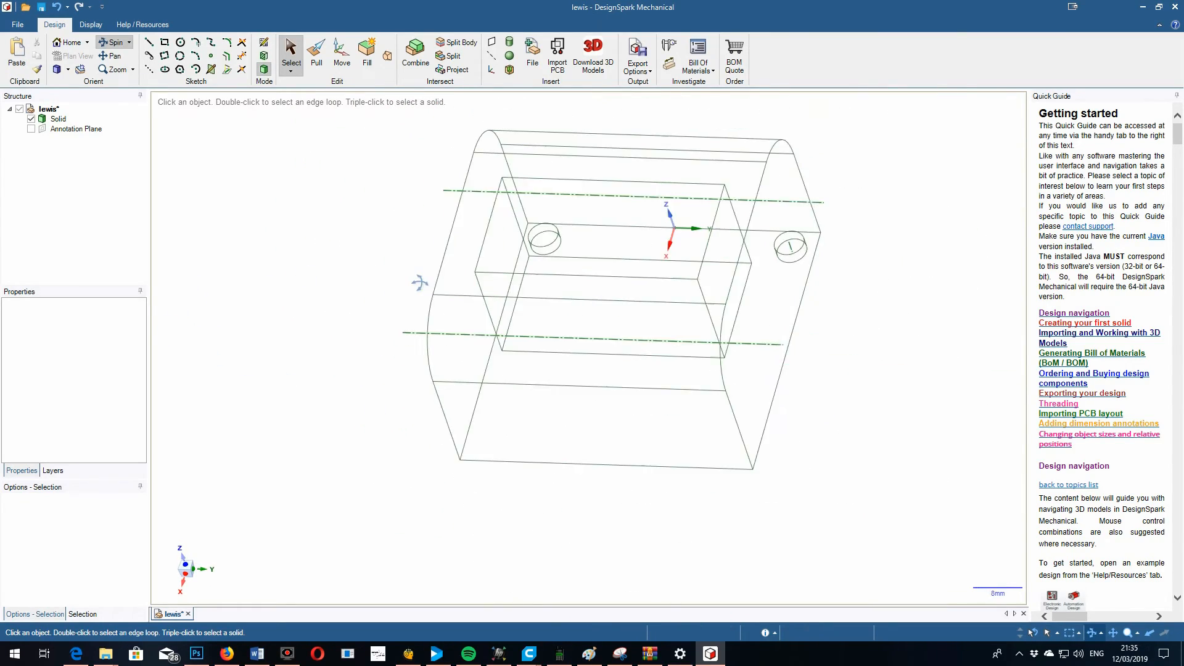
pyautogui.moveTo(925, 285)
pyautogui.mouseDown()
pyautogui.moveTo(806, 321)
pyautogui.moveTo(774, 381)
pyautogui.moveTo(898, 272)
pyautogui.moveTo(777, 302)
pyautogui.mouseUp()
pyautogui.click(537, 255)
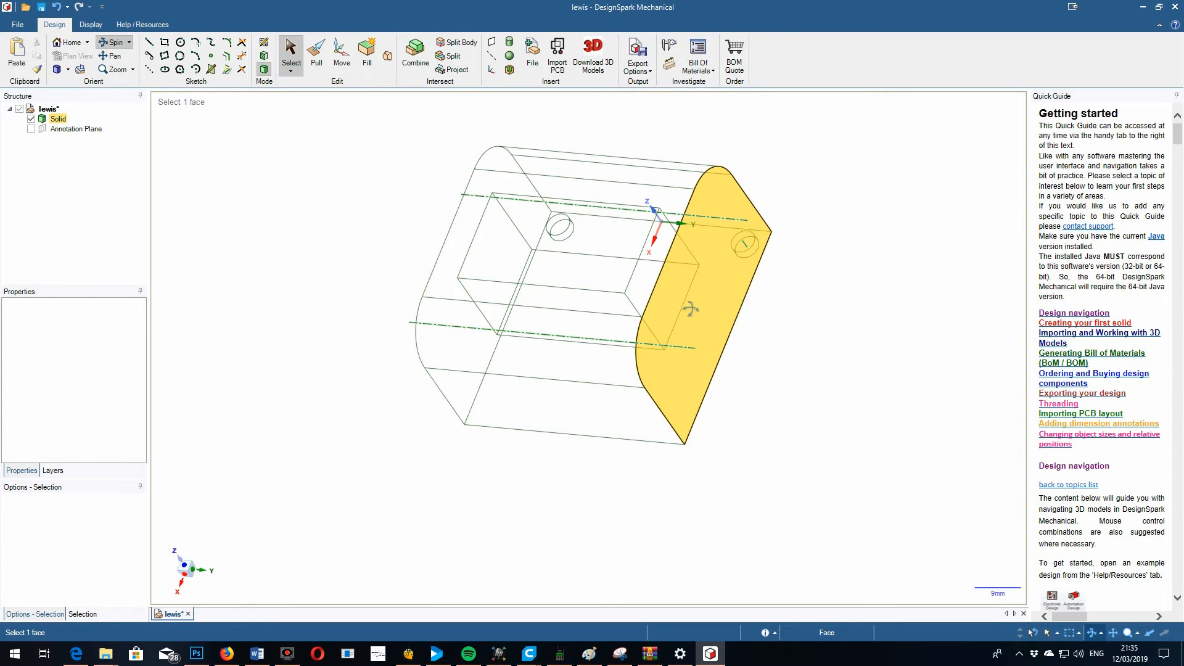
pyautogui.moveTo(701, 283)
pyautogui.mouseDown()
pyautogui.moveTo(804, 336)
pyautogui.moveTo(725, 313)
pyautogui.mouseUp()
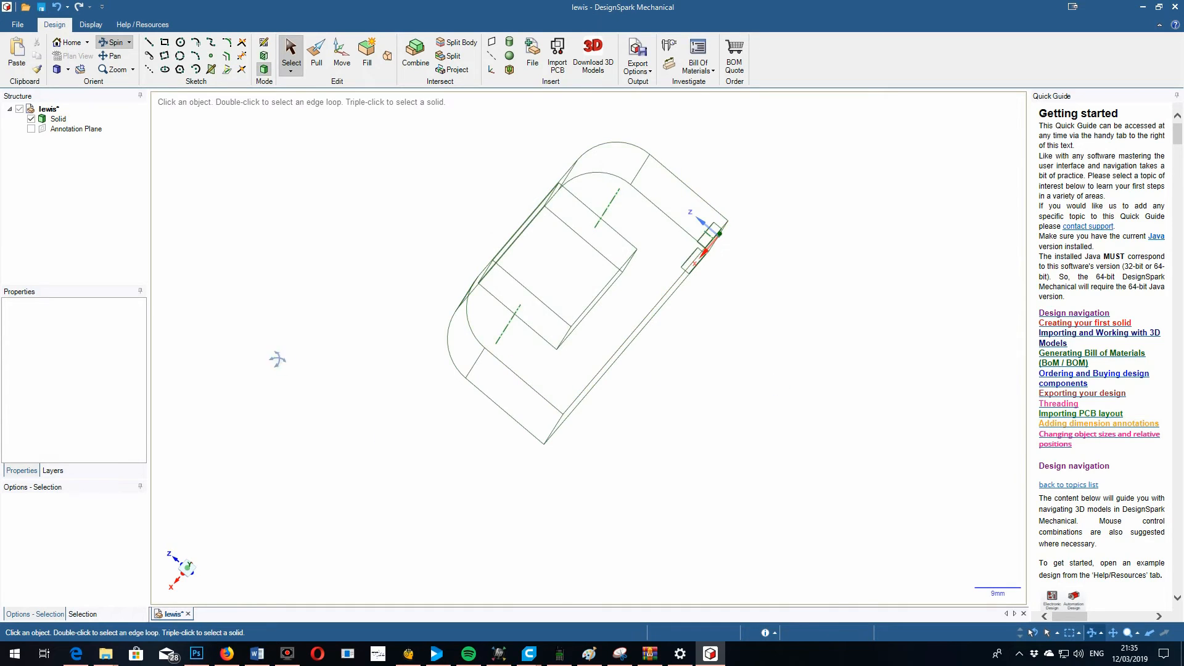
pyautogui.moveTo(283, 366); pyautogui.dragTo(438, 415)
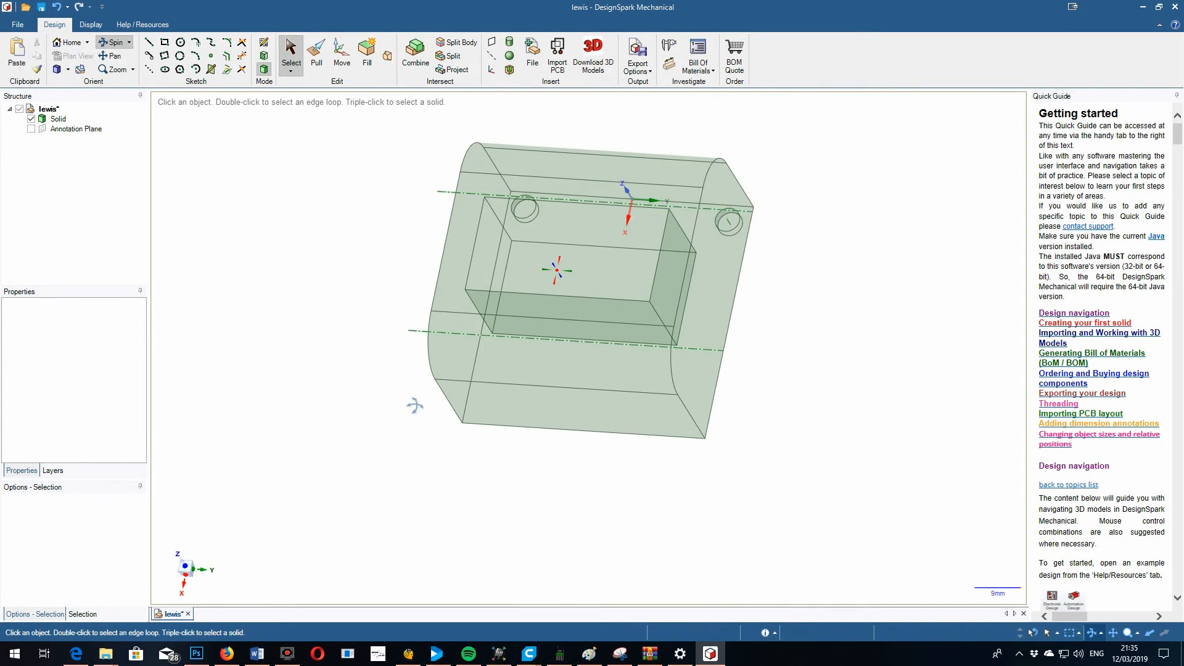
pyautogui.moveTo(447, 323)
pyautogui.mouseDown()
pyautogui.moveTo(519, 426)
pyautogui.moveTo(460, 438)
pyautogui.moveTo(460, 402)
pyautogui.mouseUp()
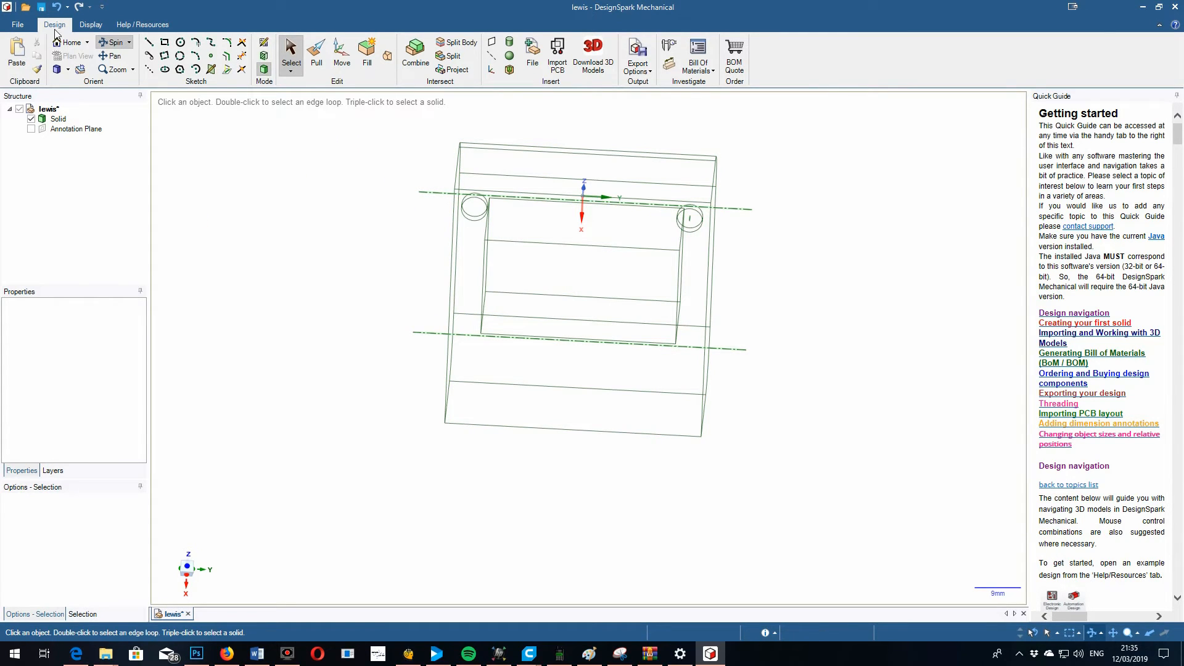
# - Save the design
pyautogui.click(41, 7)
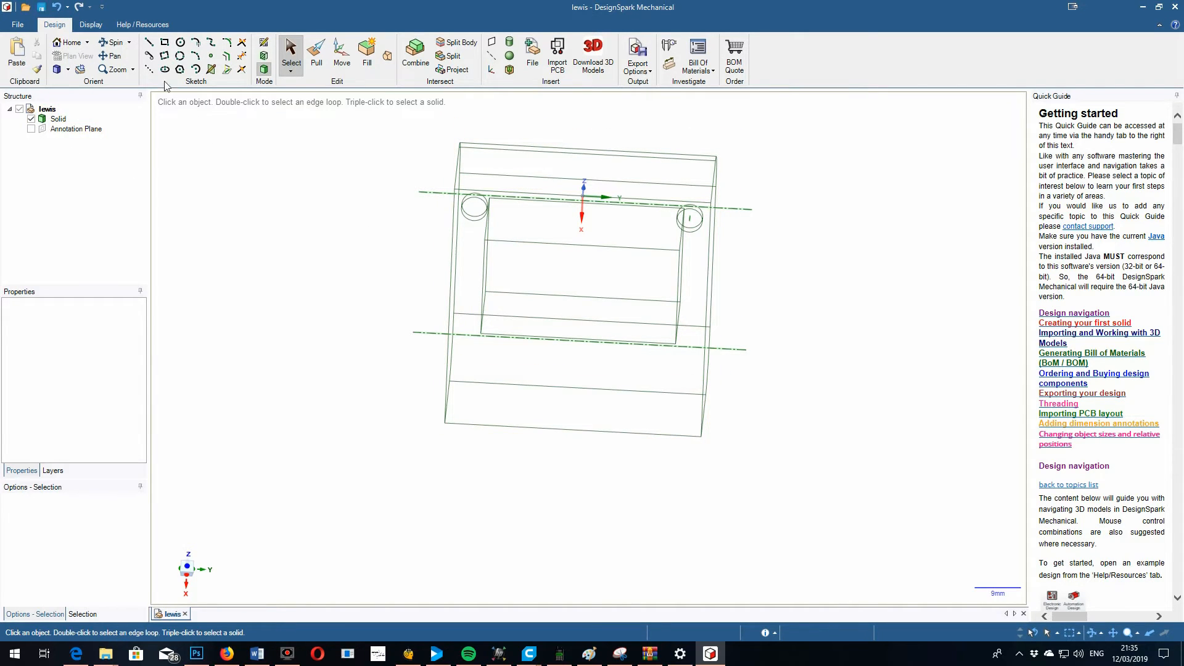
# - Hide the block solid and start a new sketch on the empty grid
pyautogui.click(31, 119)
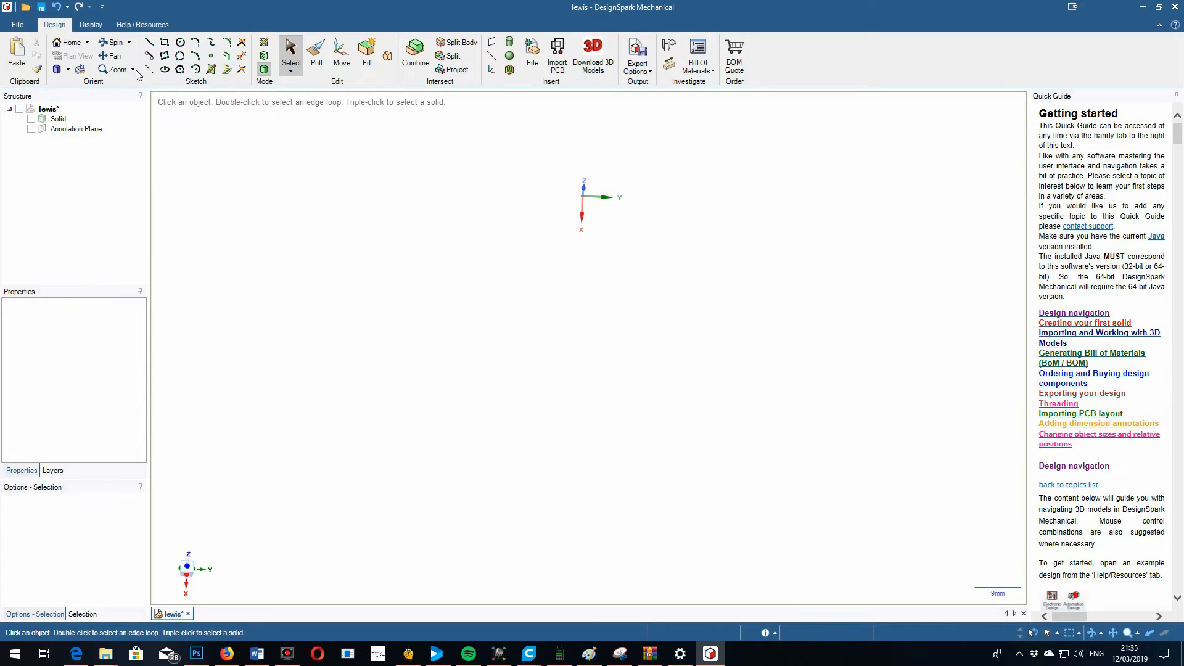
pyautogui.click(264, 42)
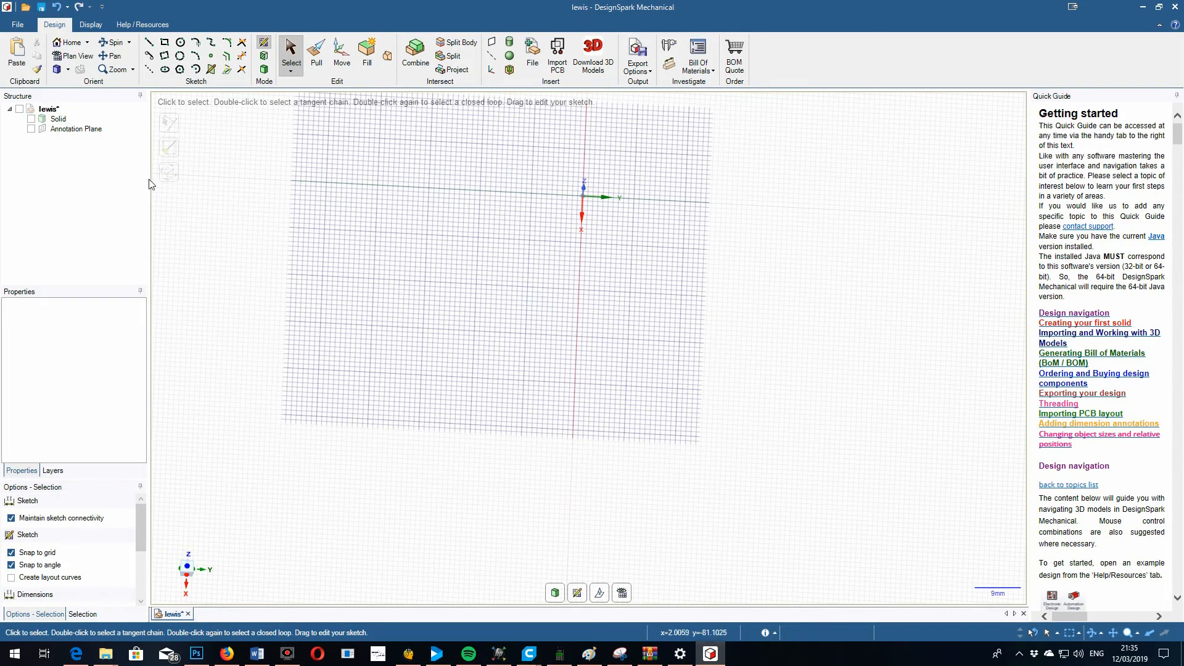
# - Sketch a rectangle about 53 mm wide and 29 mm high on the empty grid
pyautogui.press('v')
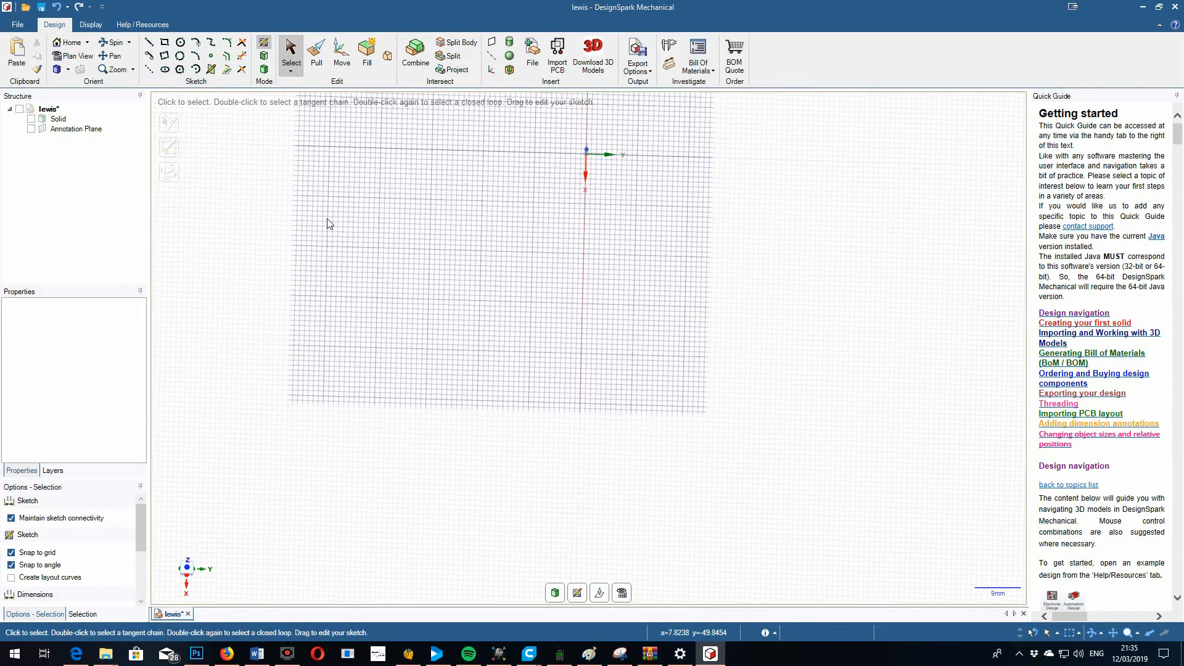
pyautogui.scroll(-2, 536, 243)
pyautogui.scroll(7, 527, 131)
pyautogui.scroll(3, 709, 246)
pyautogui.scroll(-4, 740, 253)
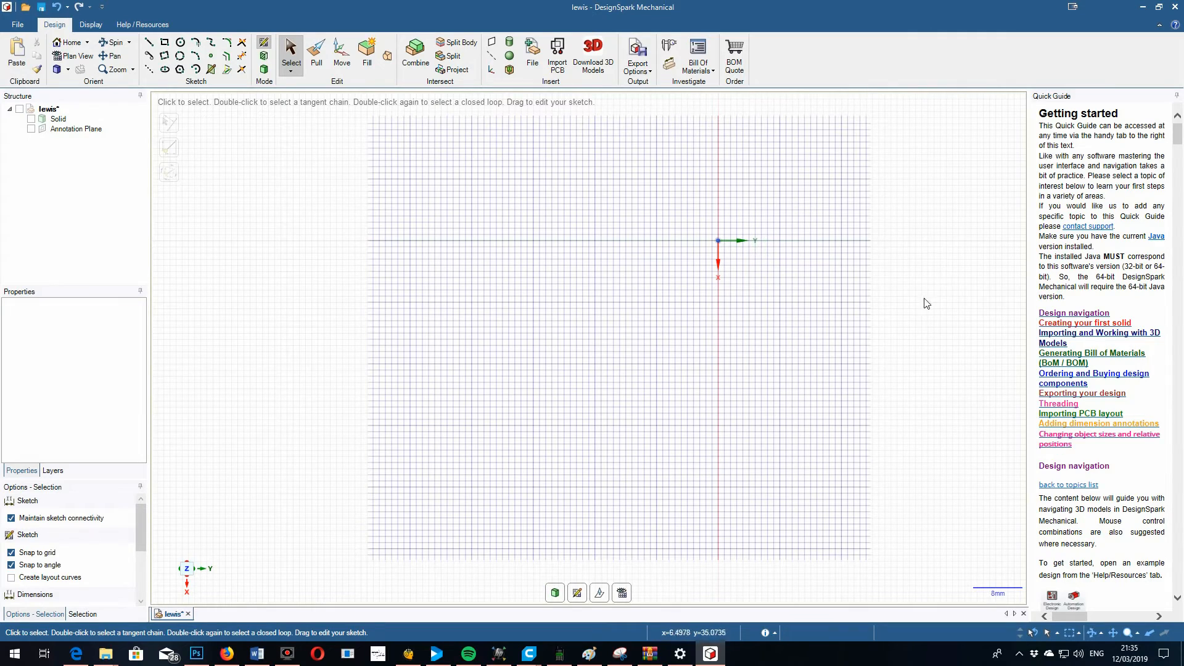
pyautogui.scroll(2, 852, 290)
pyautogui.scroll(1, 663, 256)
pyautogui.scroll(-5, 791, 265)
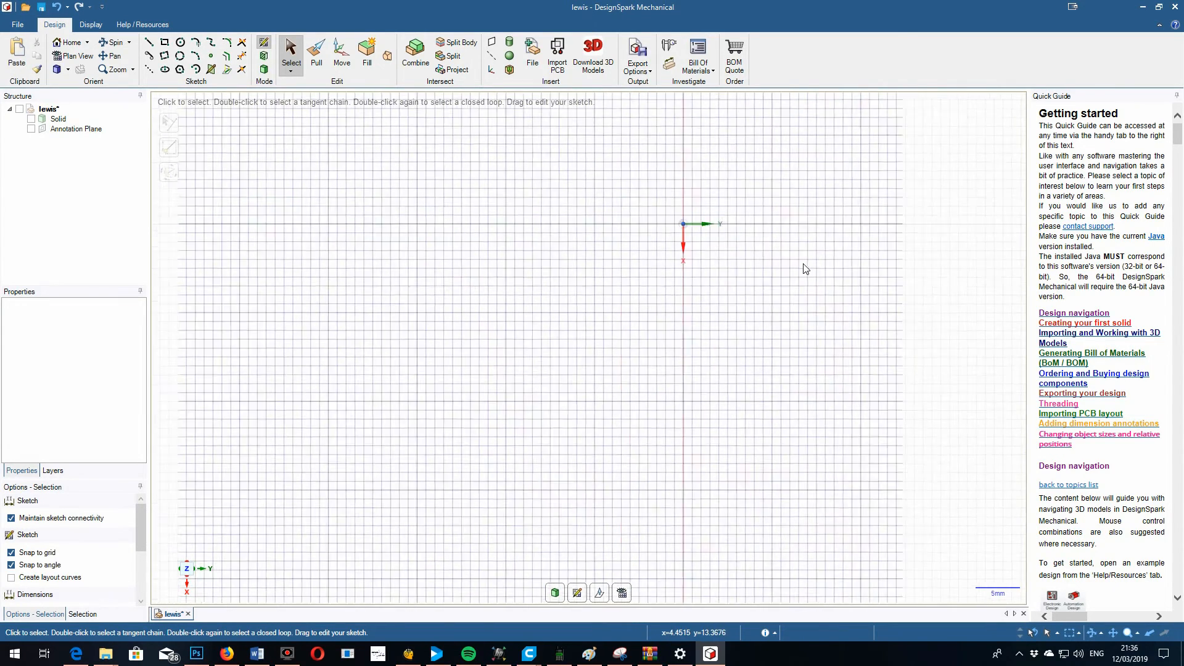
pyautogui.scroll(3, 825, 270)
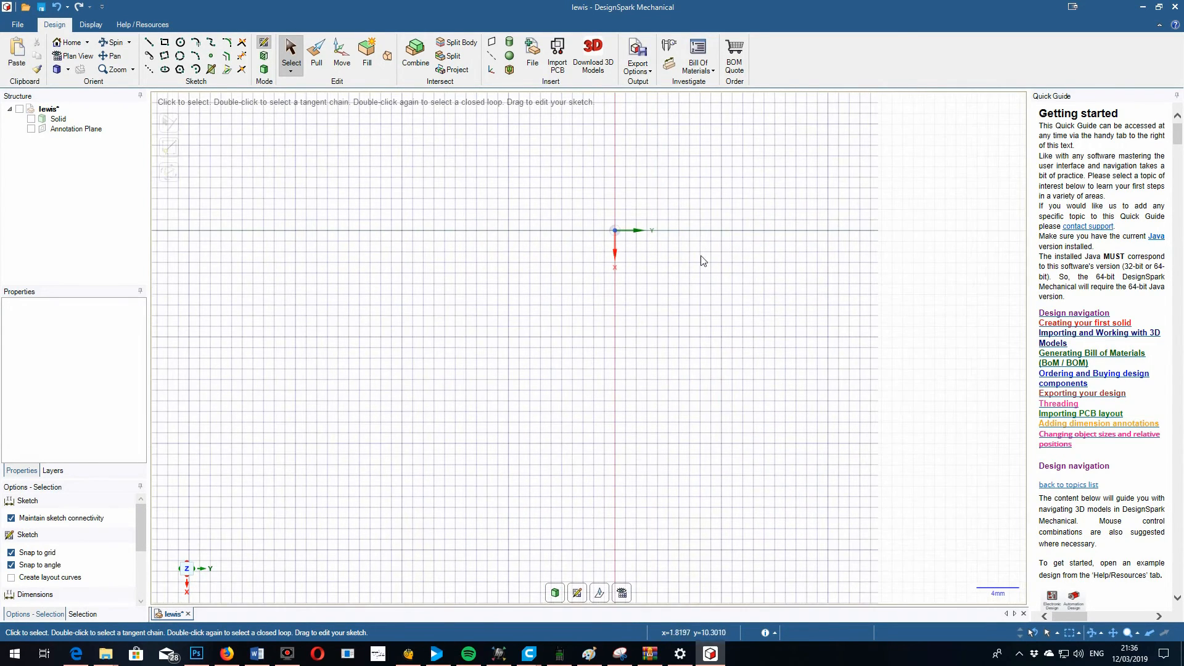
pyautogui.scroll(-3, 691, 228)
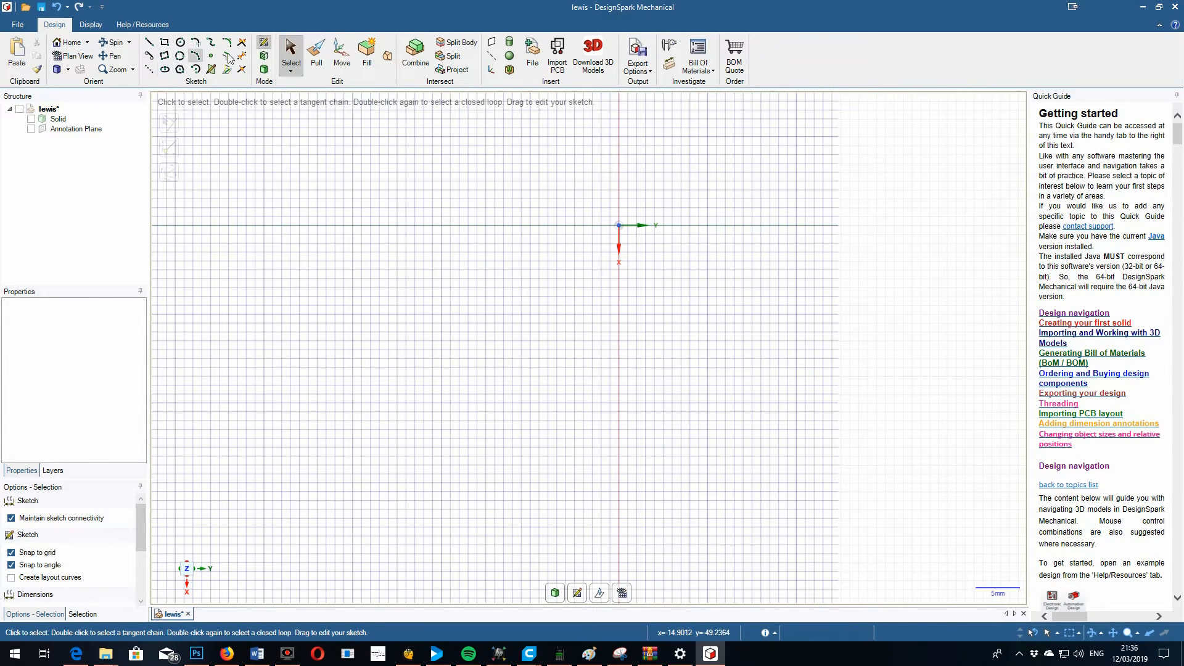
pyautogui.click(164, 42)
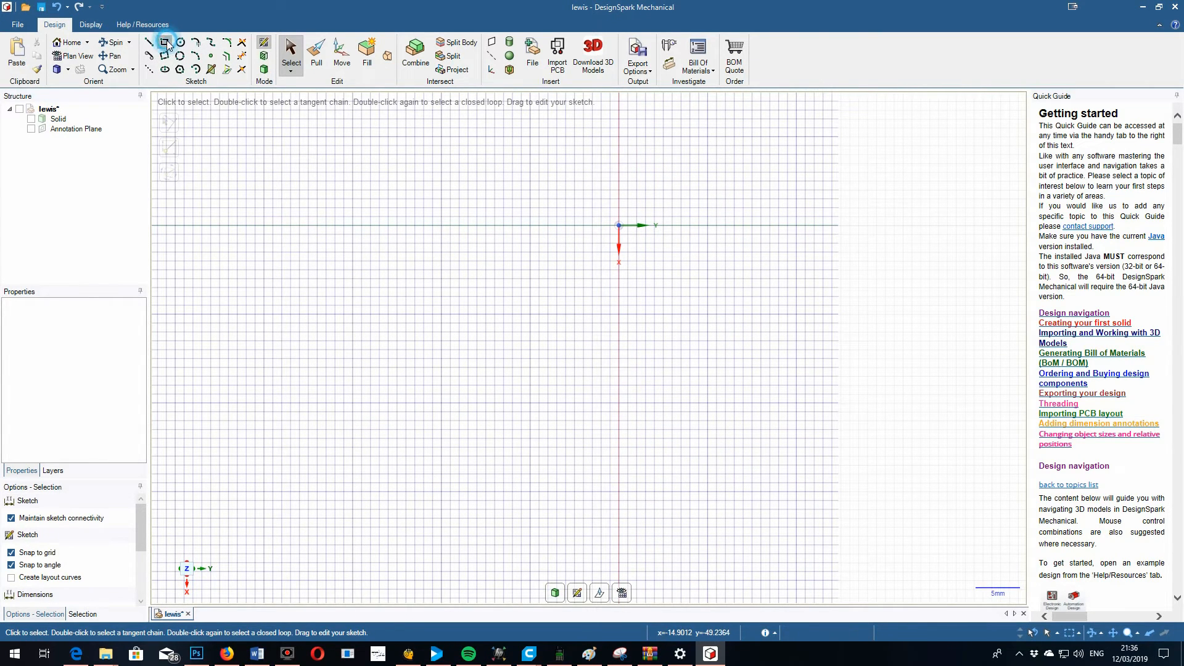
pyautogui.click(282, 182)
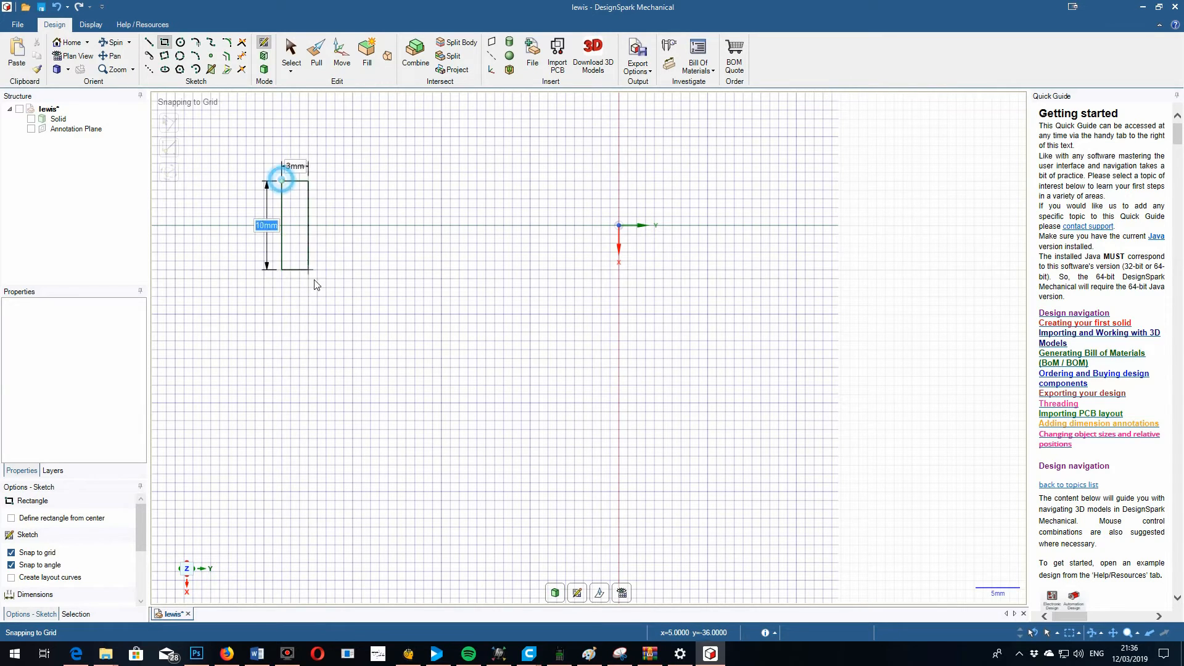
pyautogui.click(755, 442)
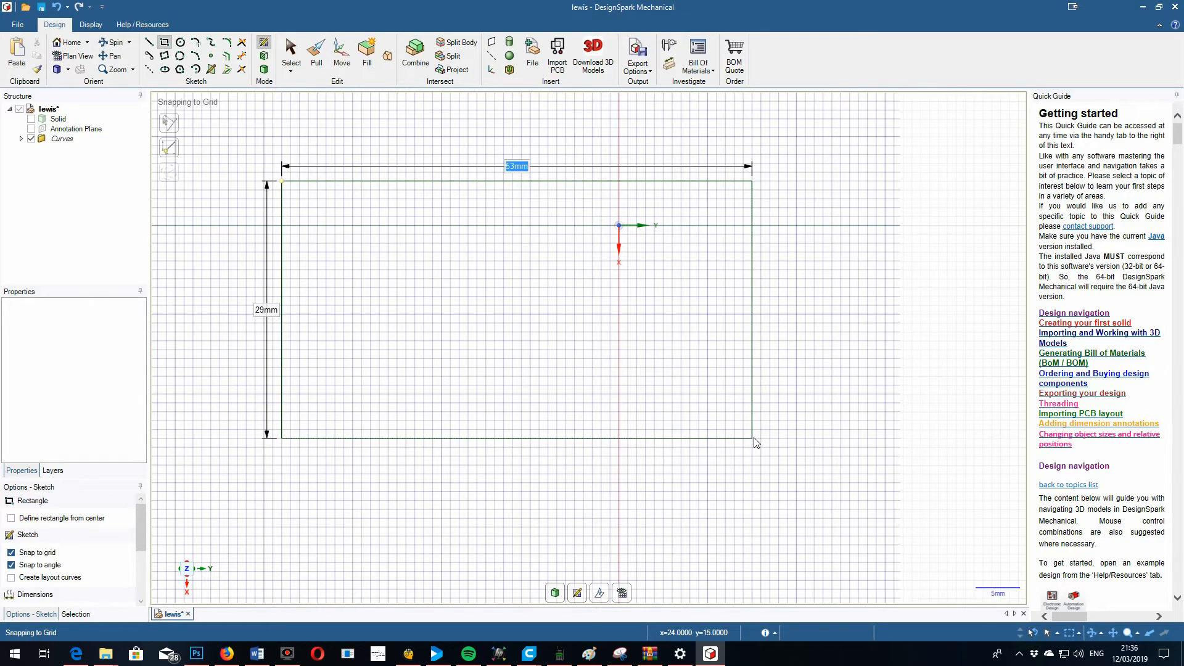
pyautogui.press('s')
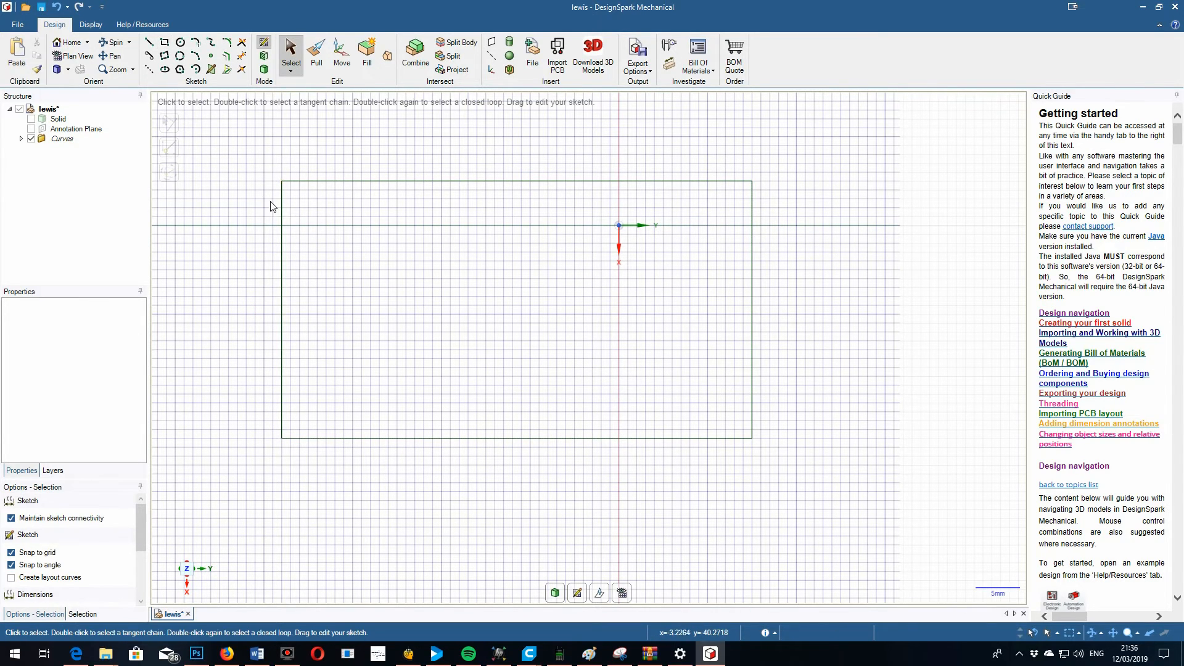
# - Pull the sketched rectangle out into a solid rectangular block
pyautogui.click(264, 72)
pyautogui.click(111, 42)
pyautogui.moveTo(663, 231); pyautogui.dragTo(728, 246)
pyautogui.click(315, 60)
pyautogui.moveTo(652, 287); pyautogui.dragTo(315, 337)
pyautogui.click(540, 308)
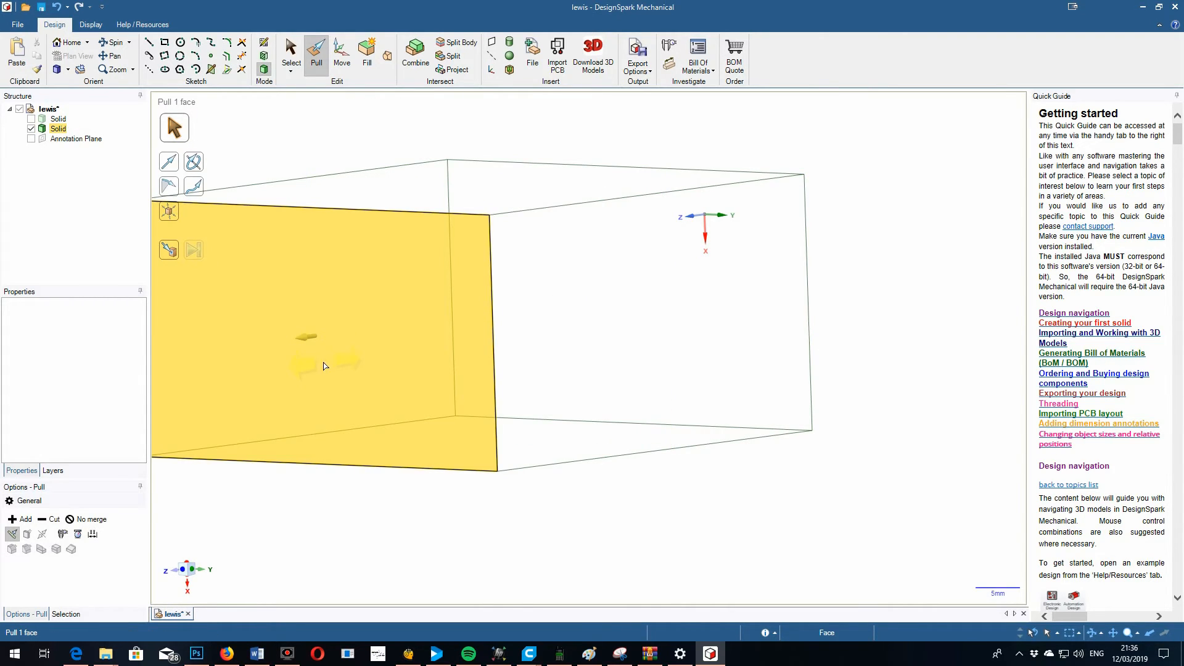
pyautogui.press('Escape')
pyautogui.scroll(2, 553, 351)
pyautogui.scroll(-4, 555, 348)
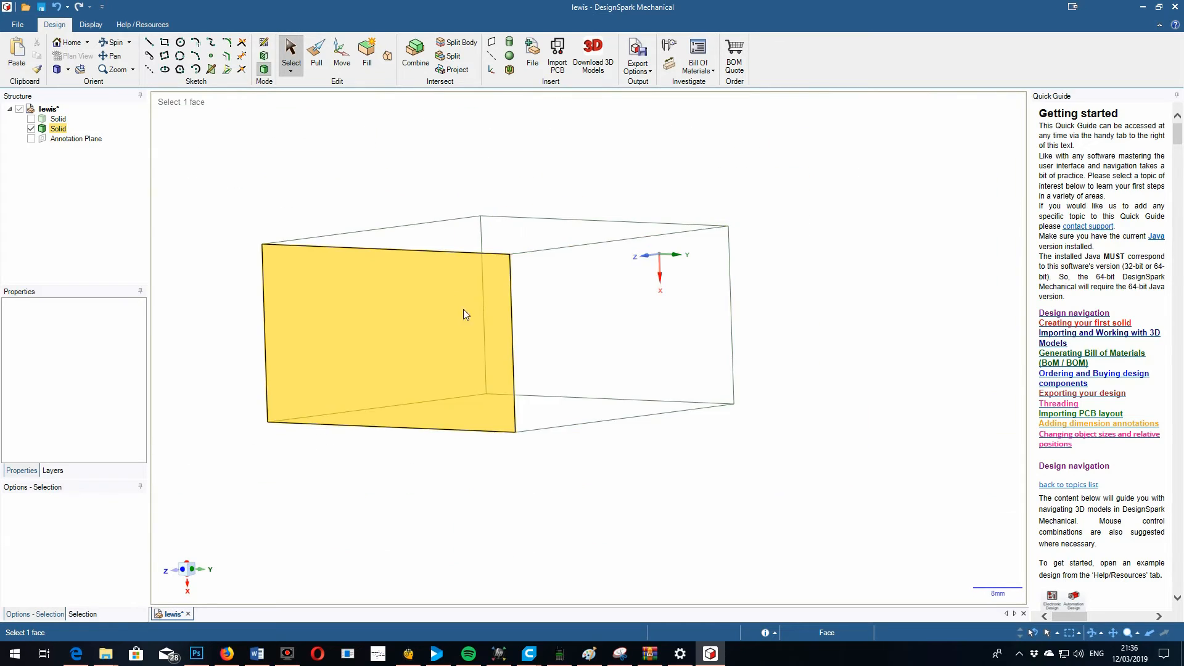
# - Switch the graphics style of the model to Shaded
pyautogui.click(91, 25)
pyautogui.click(285, 55)
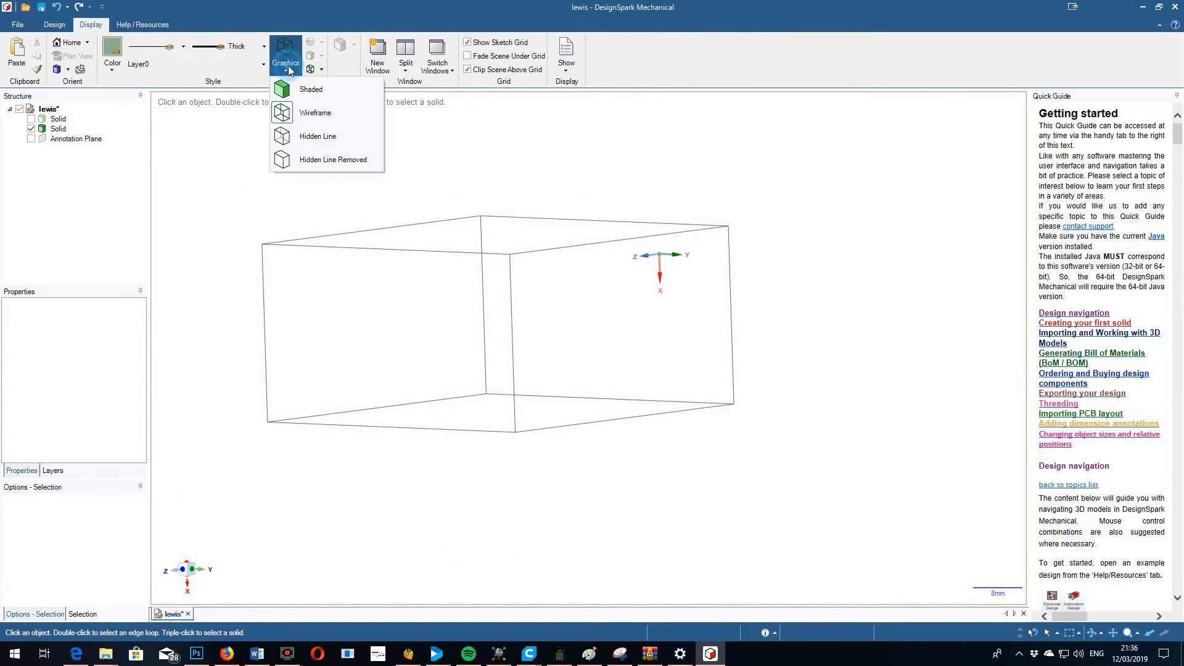
pyautogui.click(304, 88)
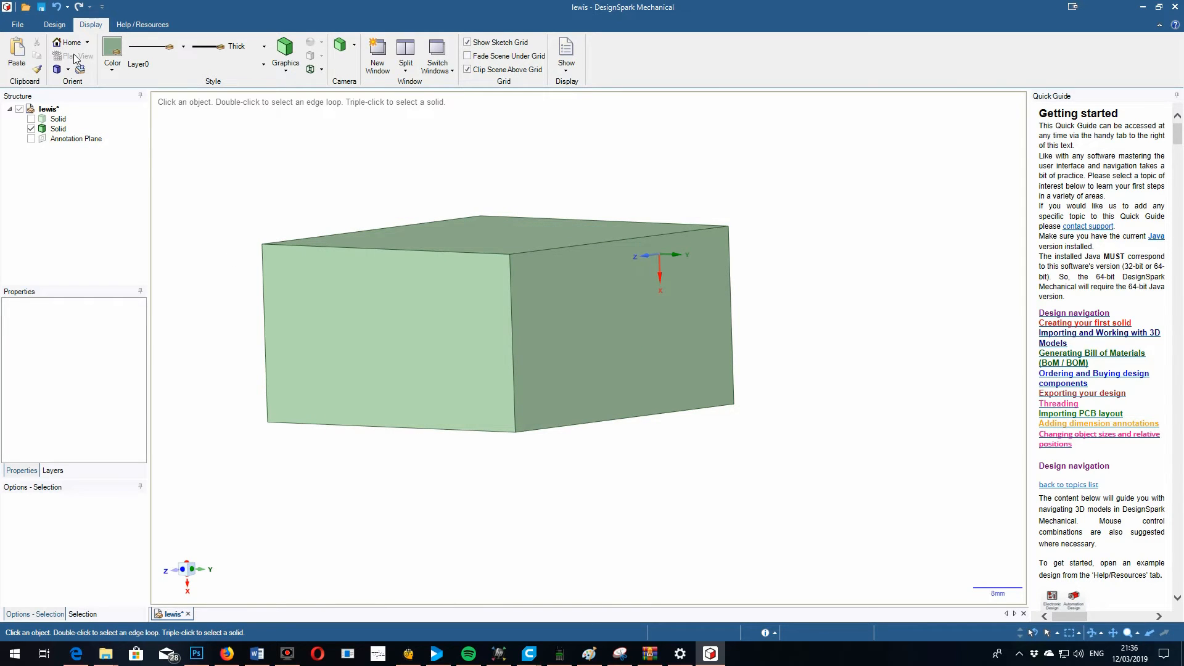
# - Shell the new block with 2 mm thick walls, removing its large 53 mm long face to open the box
pyautogui.click(54, 25)
pyautogui.click(112, 42)
pyautogui.moveTo(215, 194); pyautogui.dragTo(281, 279)
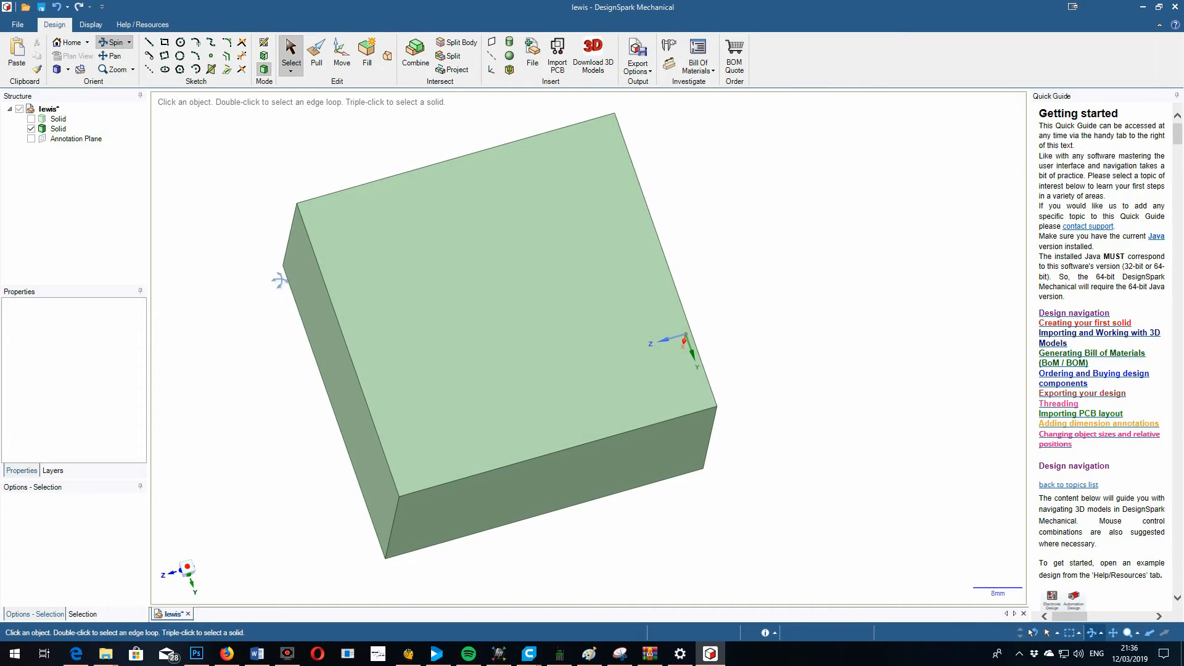
pyautogui.click(505, 164)
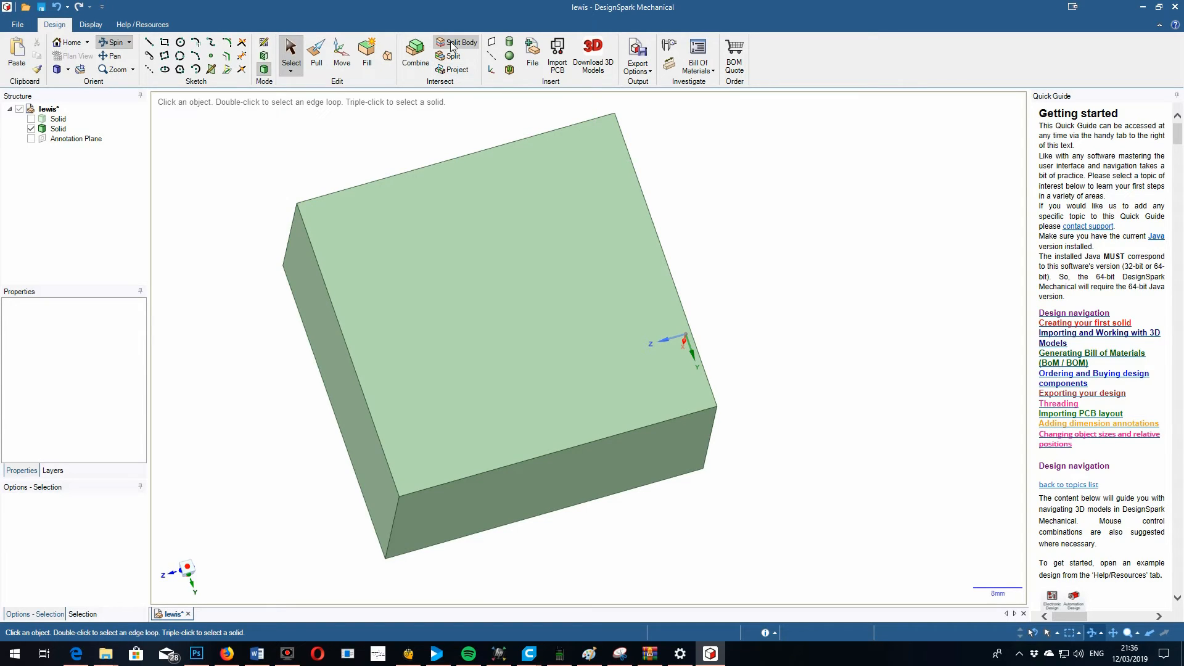
pyautogui.click(509, 71)
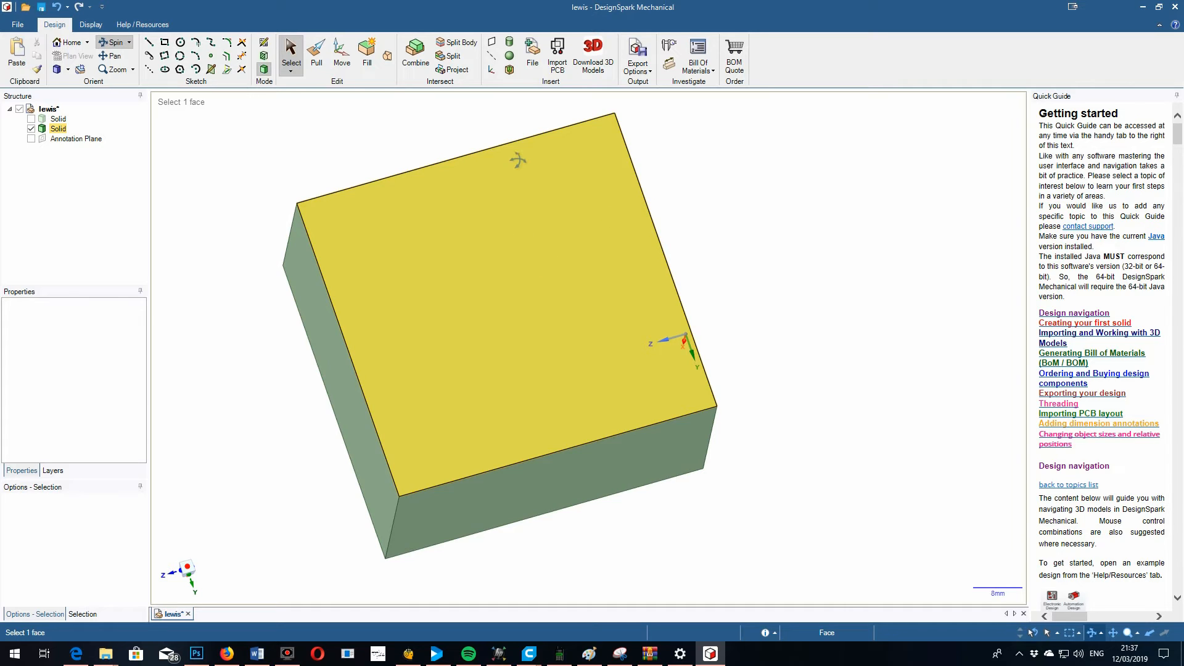
pyautogui.click(509, 71)
pyautogui.click(529, 235)
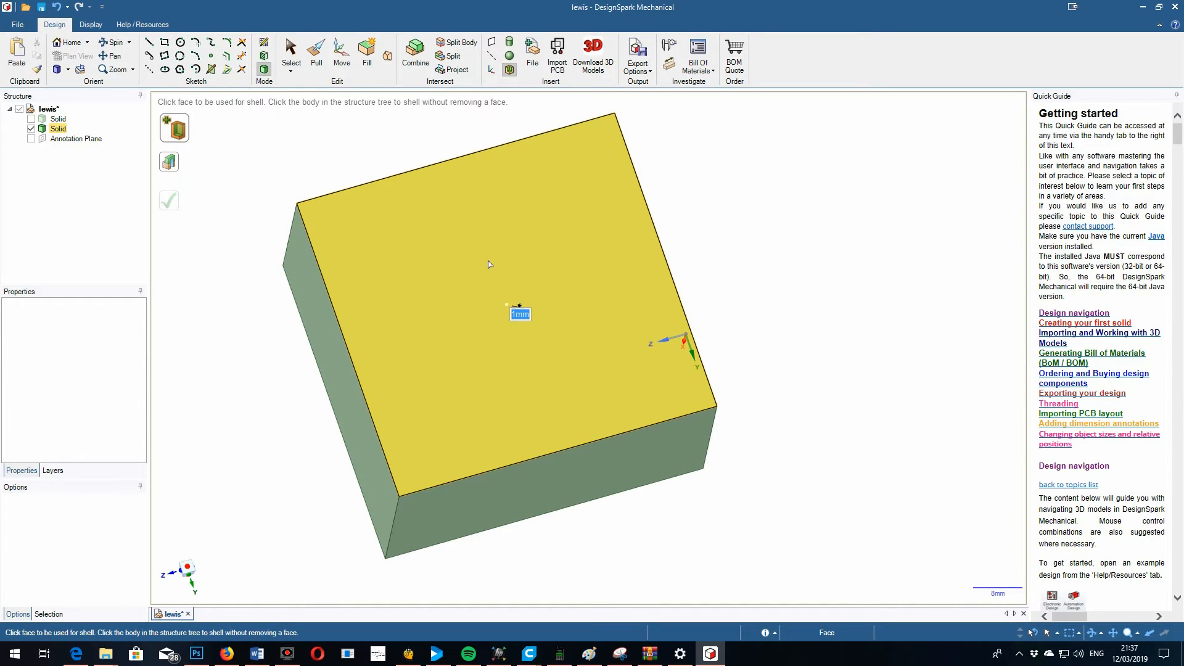
pyautogui.write('2')
pyautogui.press('Return')
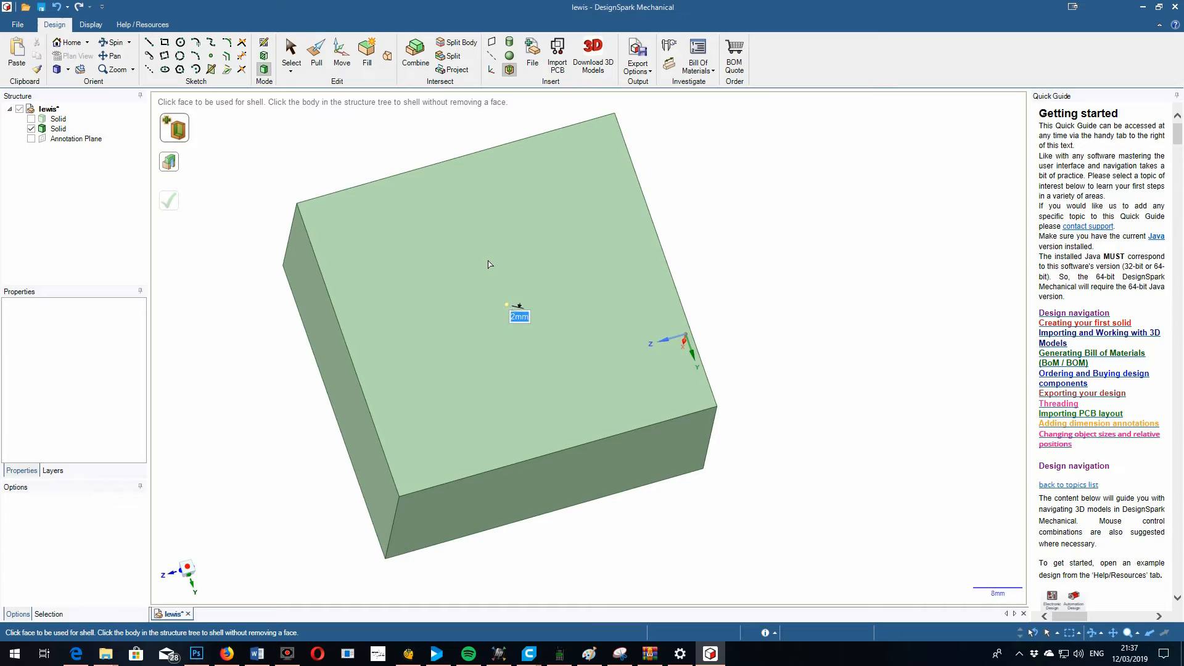
pyautogui.click(495, 275)
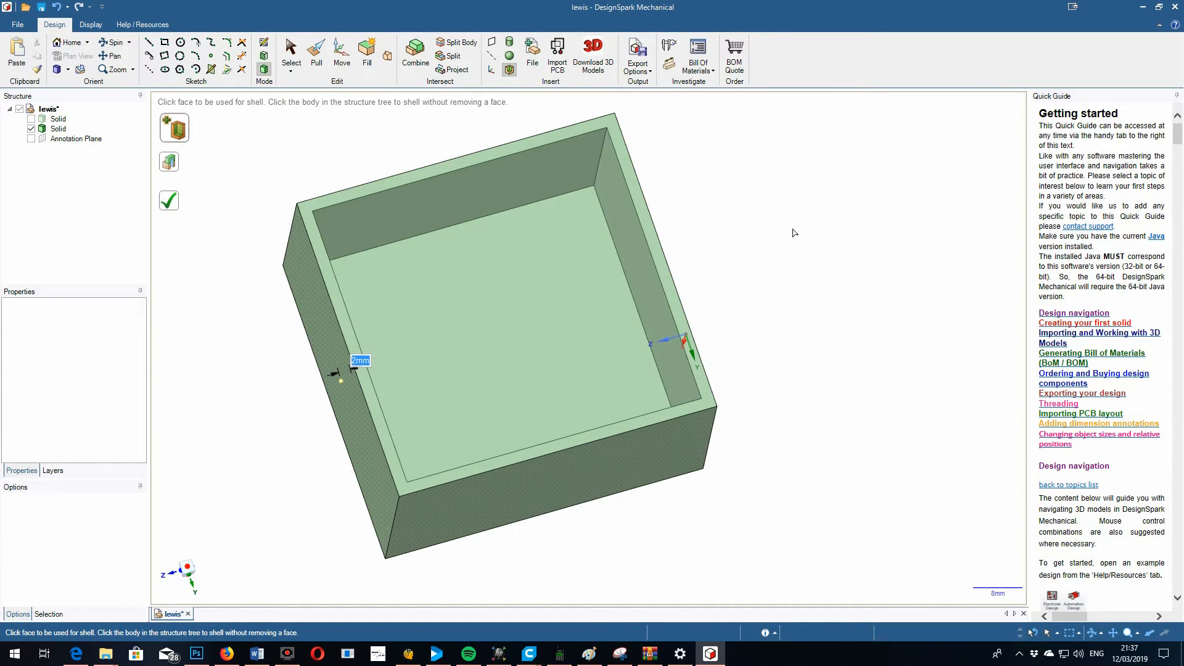
# - Start a sketch on the inner floor of the hollow box, viewed straight on
pyautogui.click(112, 42)
pyautogui.moveTo(856, 234)
pyautogui.mouseDown()
pyautogui.moveTo(746, 232)
pyautogui.moveTo(719, 148)
pyautogui.moveTo(811, 265)
pyautogui.moveTo(873, 254)
pyautogui.moveTo(796, 247)
pyautogui.moveTo(787, 275)
pyautogui.moveTo(823, 212)
pyautogui.moveTo(929, 259)
pyautogui.moveTo(893, 277)
pyautogui.moveTo(817, 206)
pyautogui.moveTo(851, 267)
pyautogui.moveTo(750, 200)
pyautogui.mouseUp()
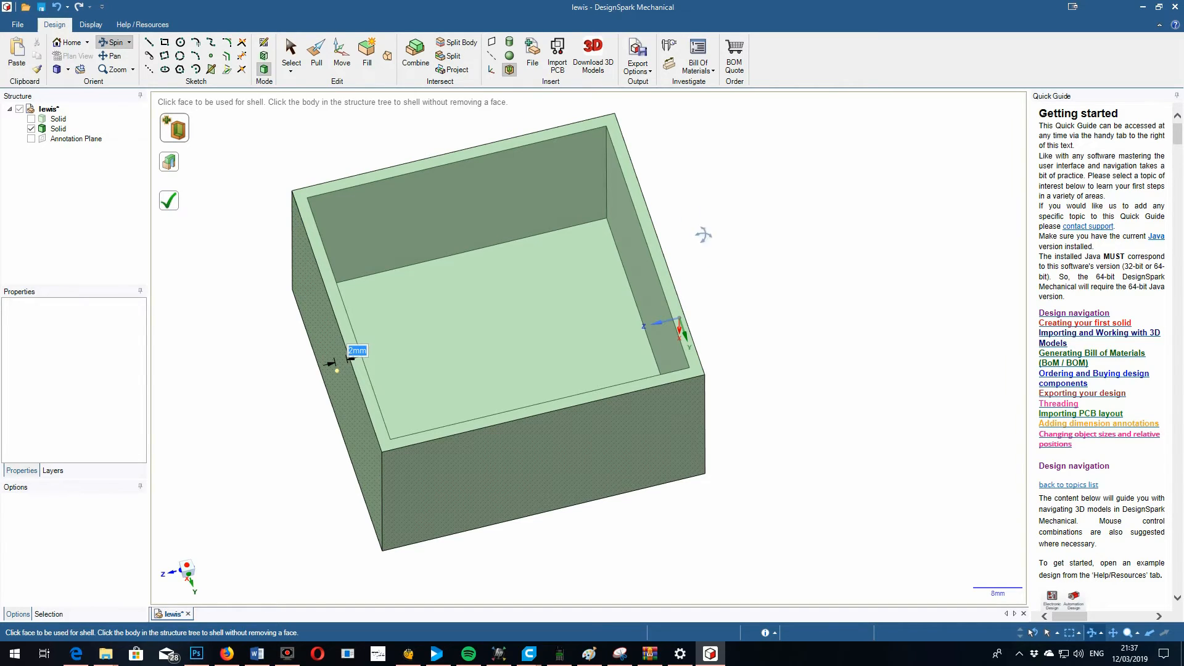
pyautogui.moveTo(797, 261); pyautogui.dragTo(760, 333)
pyautogui.moveTo(774, 337); pyautogui.dragTo(790, 324)
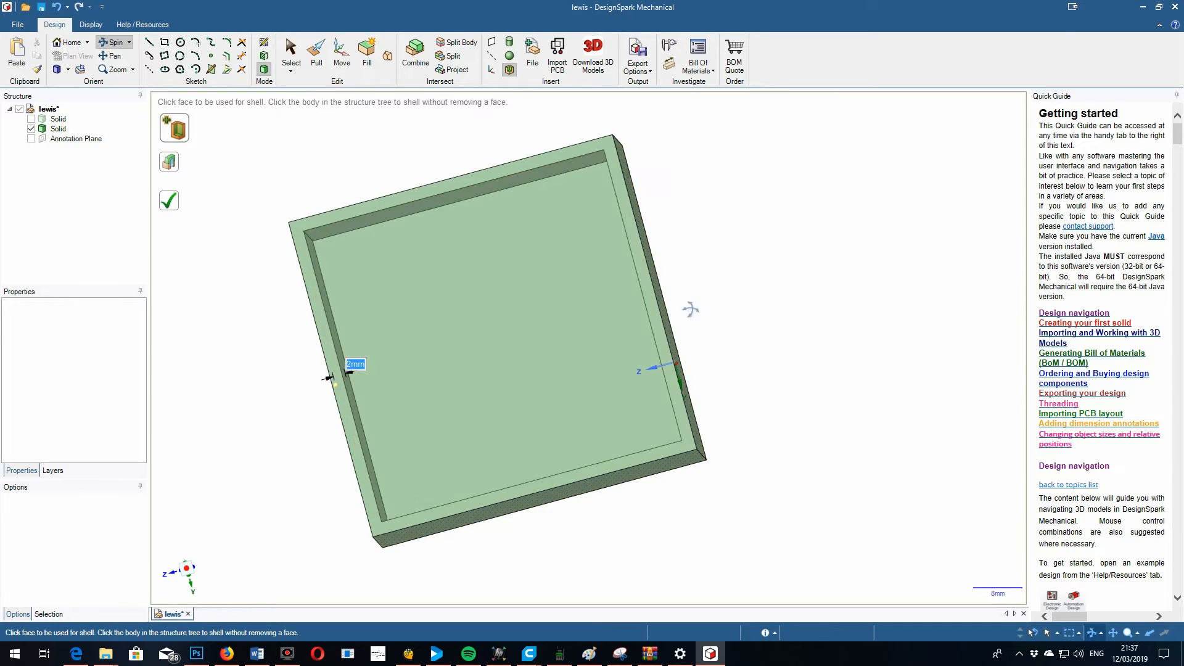
pyautogui.moveTo(792, 317)
pyautogui.mouseDown()
pyautogui.moveTo(785, 362)
pyautogui.moveTo(769, 285)
pyautogui.moveTo(793, 320)
pyautogui.moveTo(772, 327)
pyautogui.mouseUp()
pyautogui.click(291, 55)
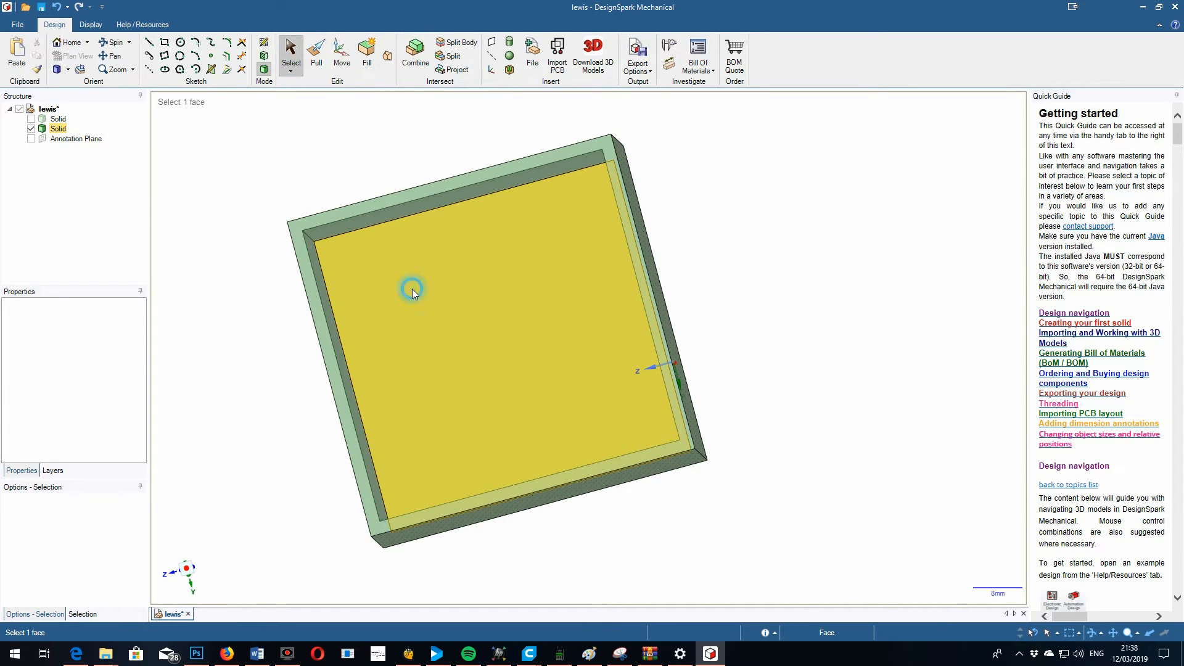
pyautogui.click(412, 290)
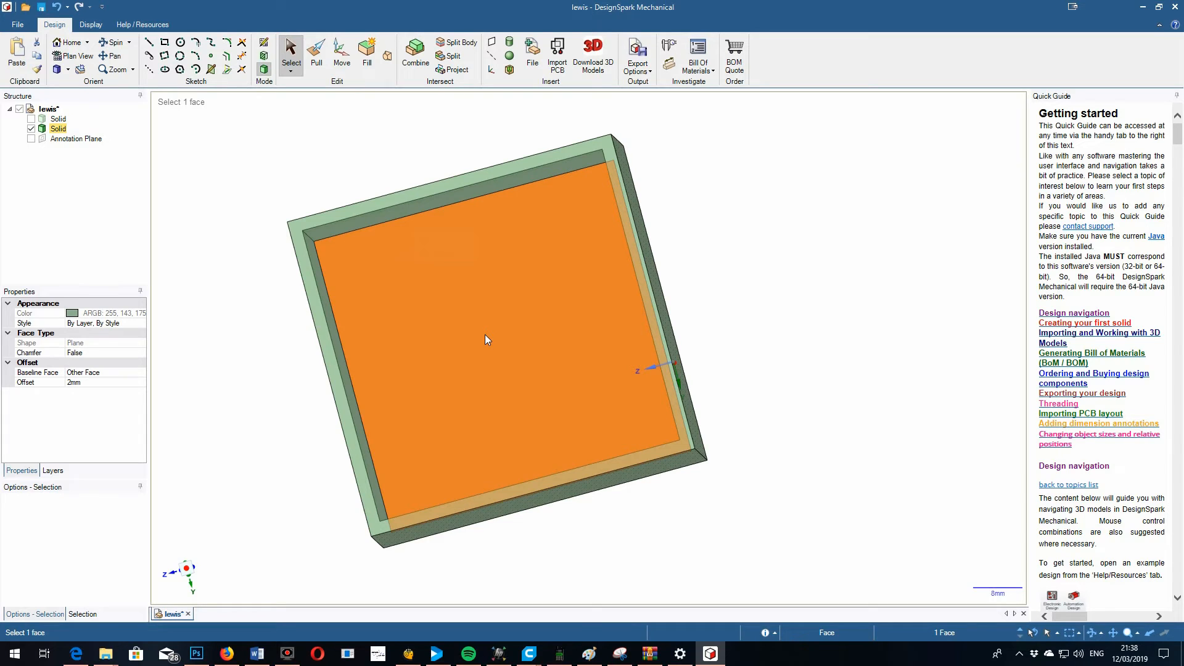
pyautogui.press('v')
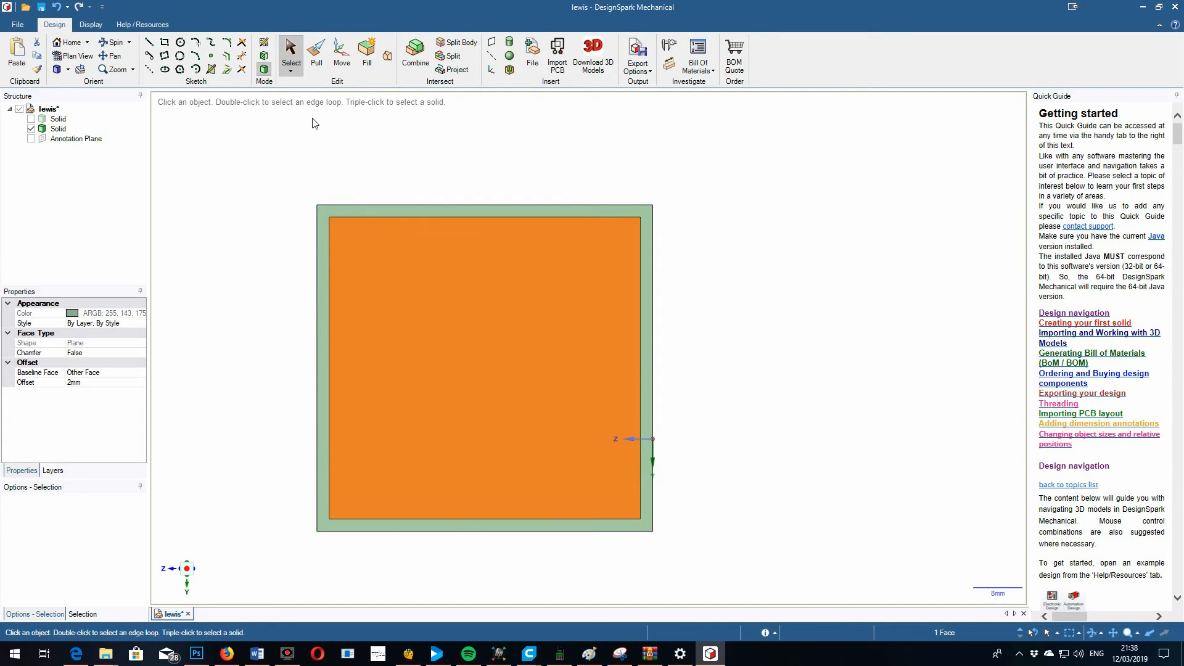
pyautogui.click(263, 43)
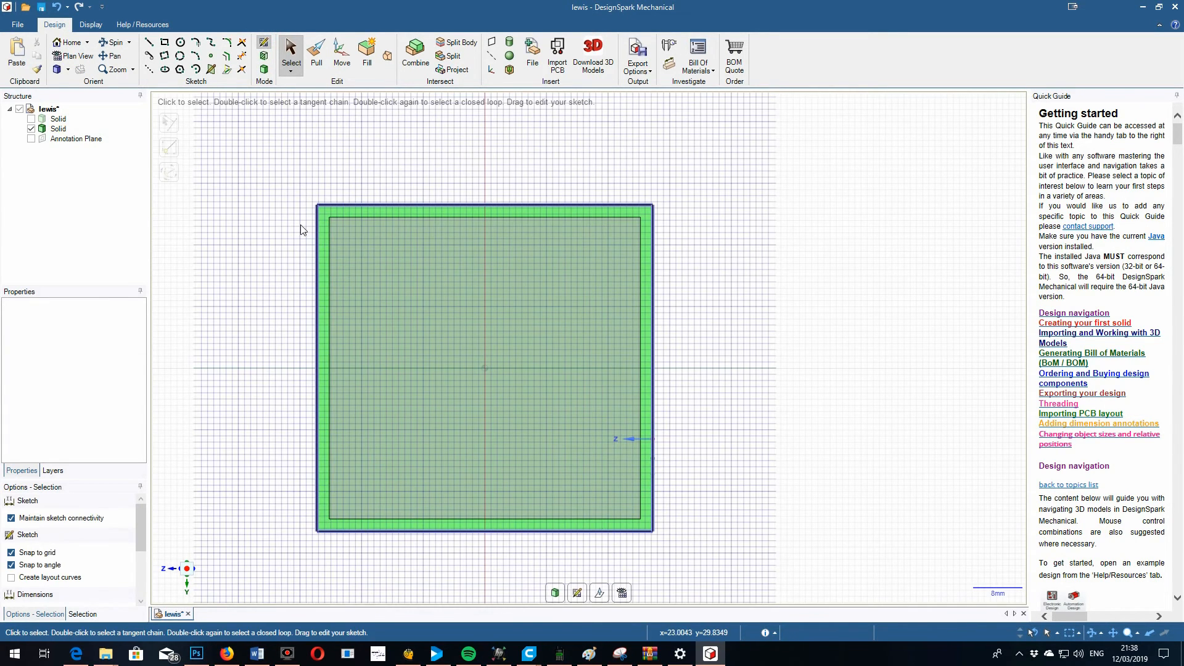
# - Sketch a circle about 9 mm in diameter in one corner of the inner floor, overlapping both walls, and return to 3D mode
pyautogui.scroll(6, 301, 228)
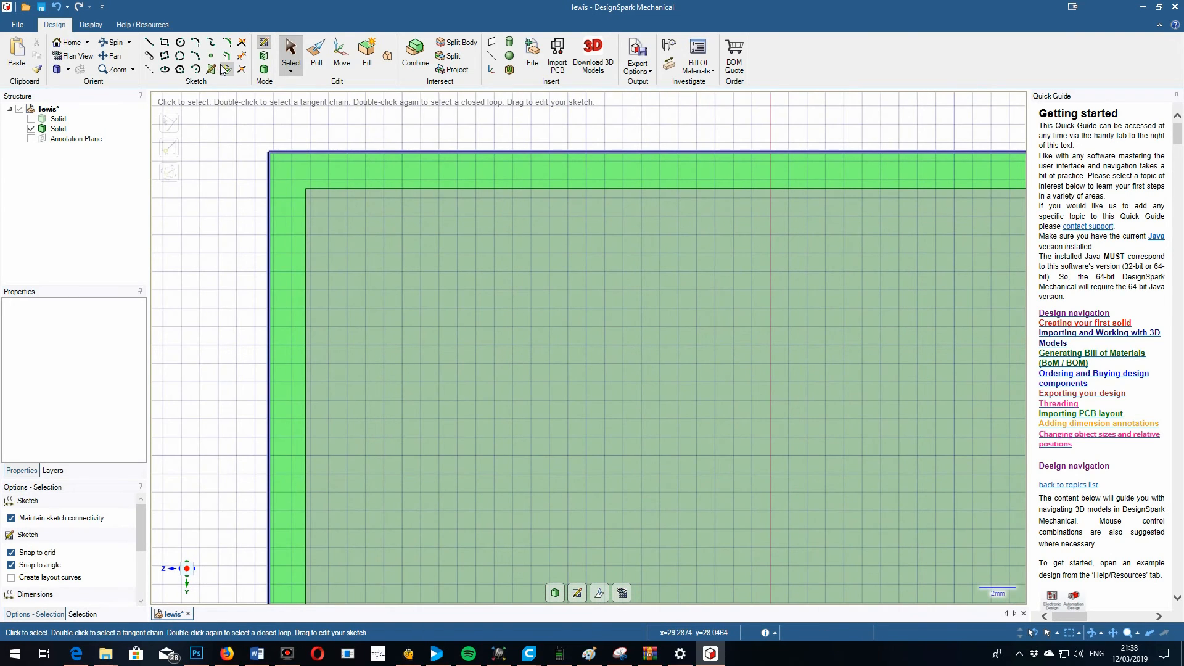
pyautogui.click(180, 42)
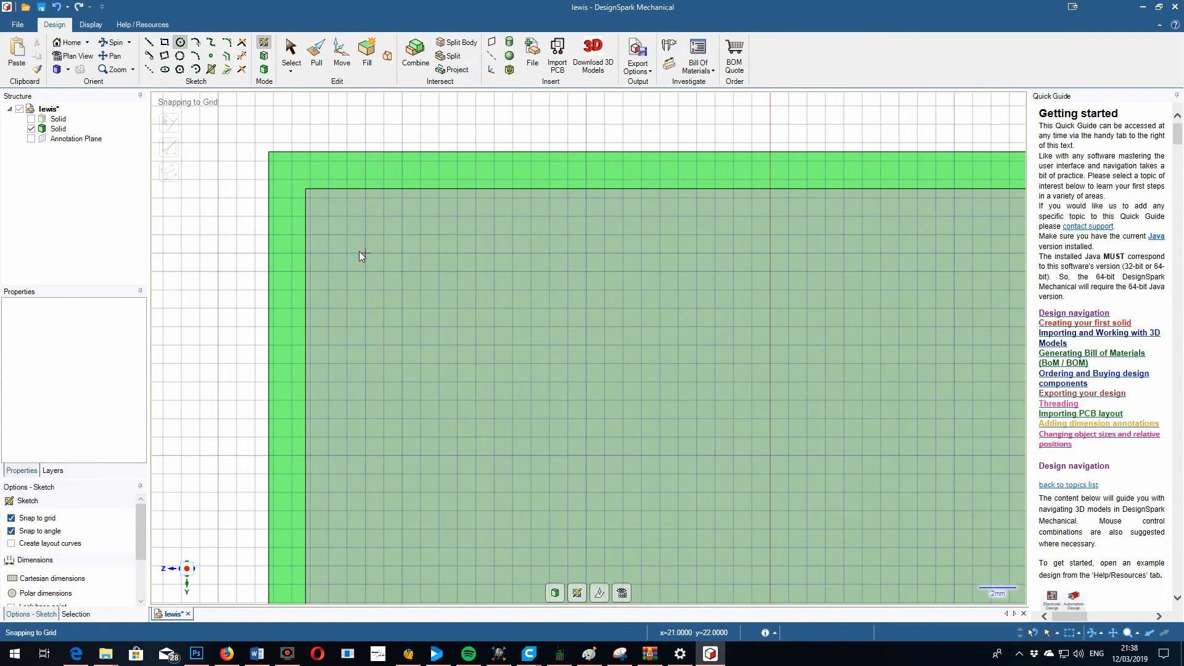
pyautogui.click(365, 253)
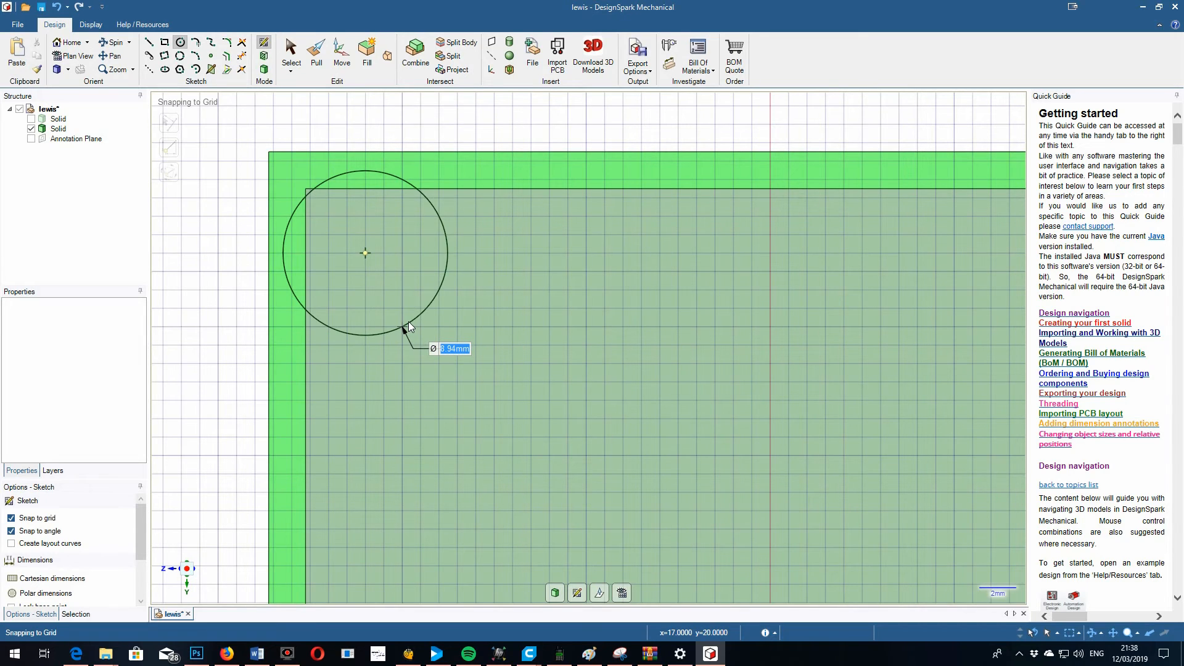
pyautogui.click(408, 320)
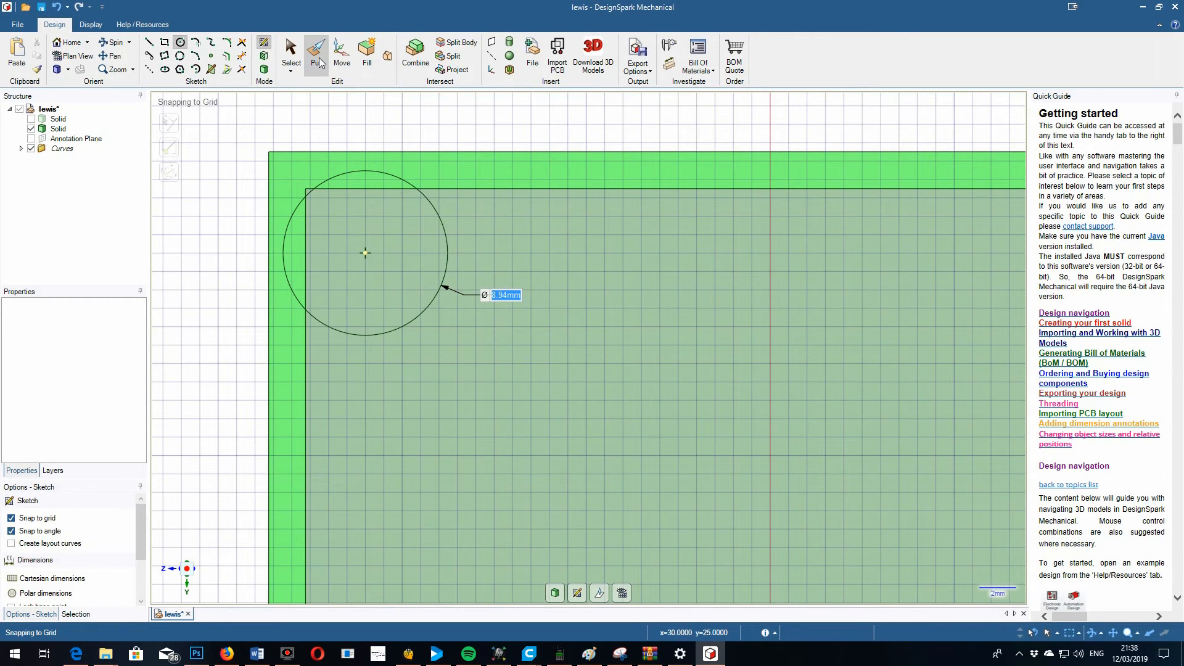
pyautogui.click(264, 70)
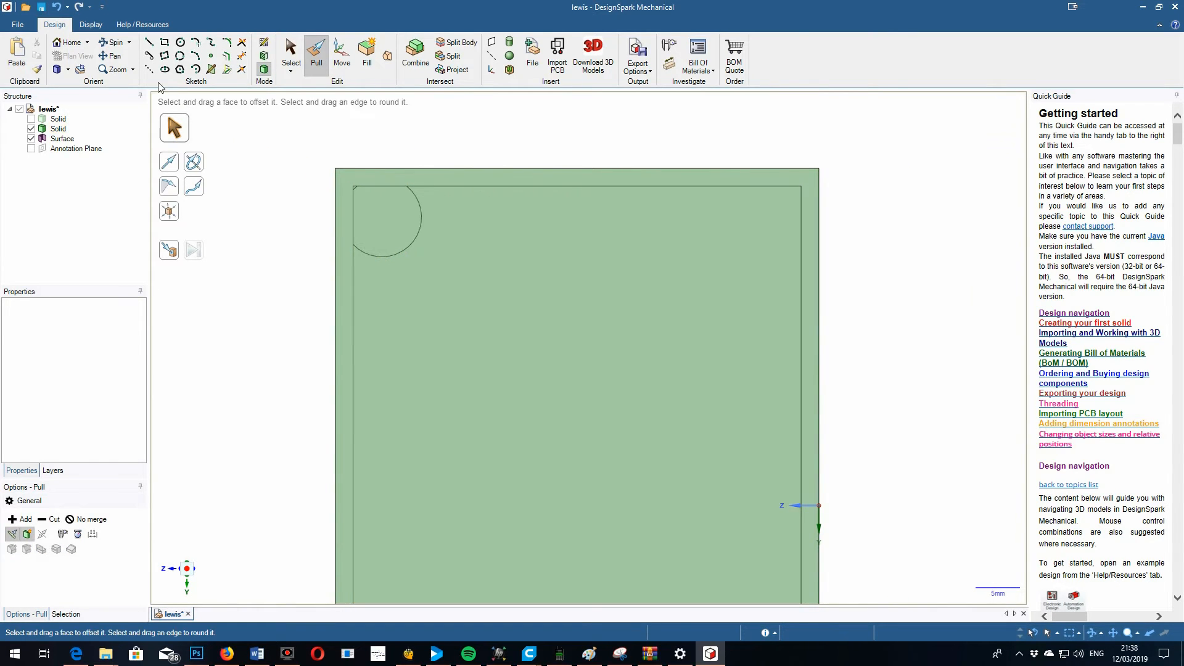
# - Pull the circular corner area of the floor up to the box's open rim to form a solid corner post
pyautogui.click(113, 45)
pyautogui.moveTo(573, 260); pyautogui.dragTo(496, 254)
pyautogui.click(425, 231)
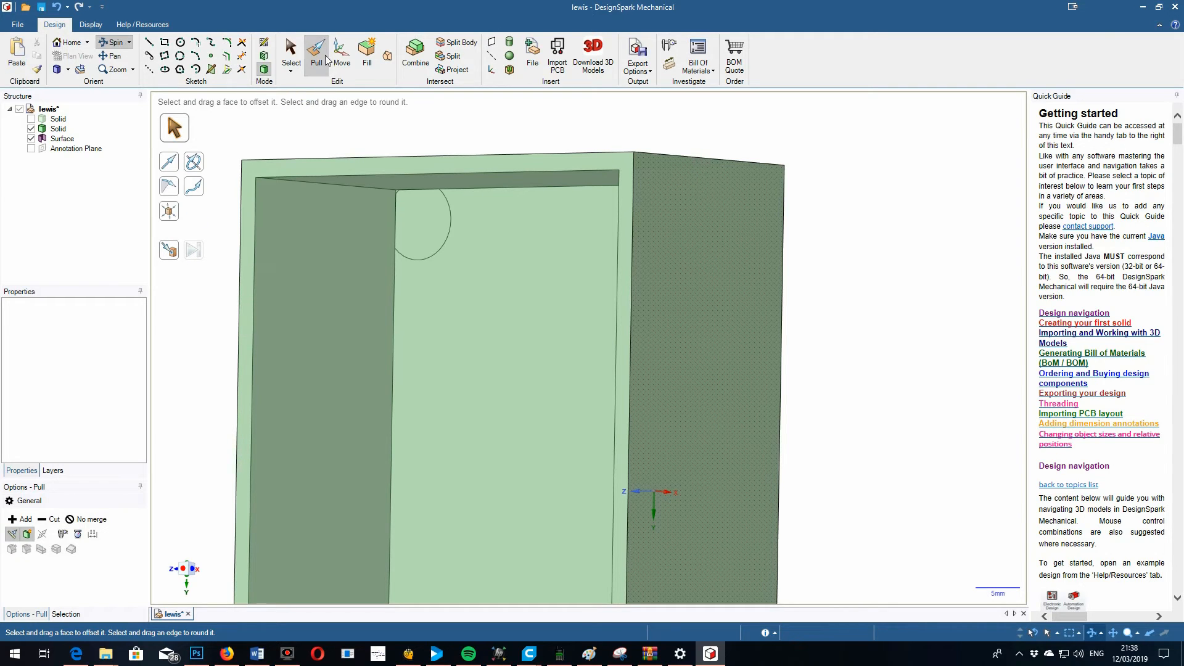
pyautogui.click(433, 231)
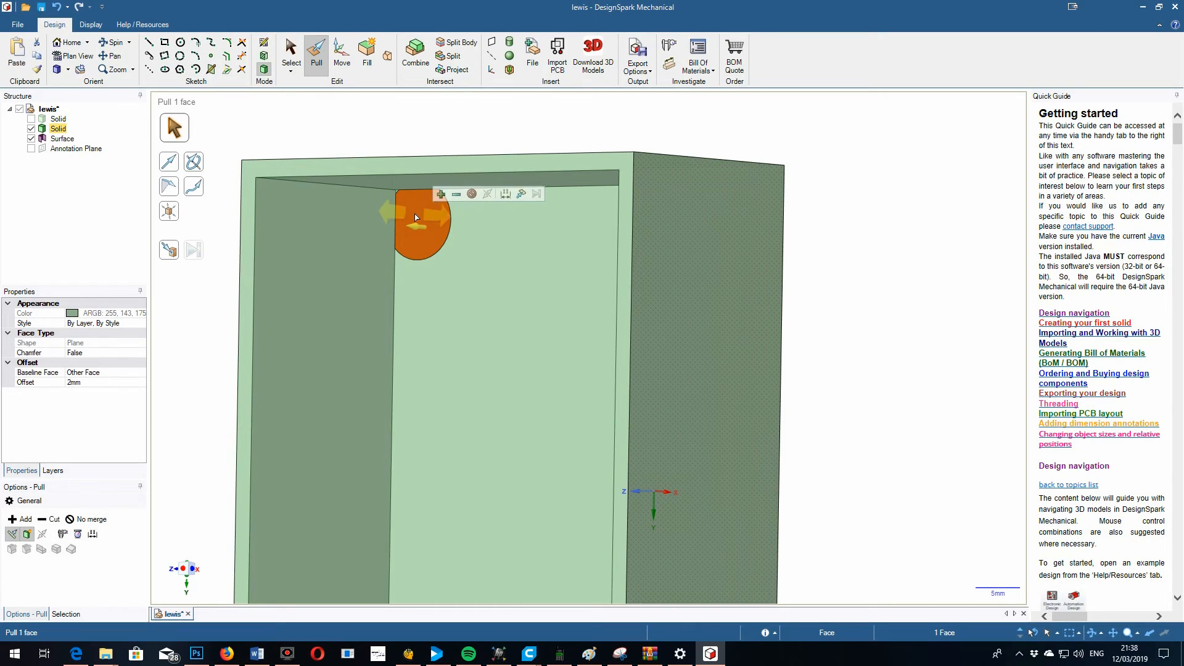
pyautogui.click(172, 255)
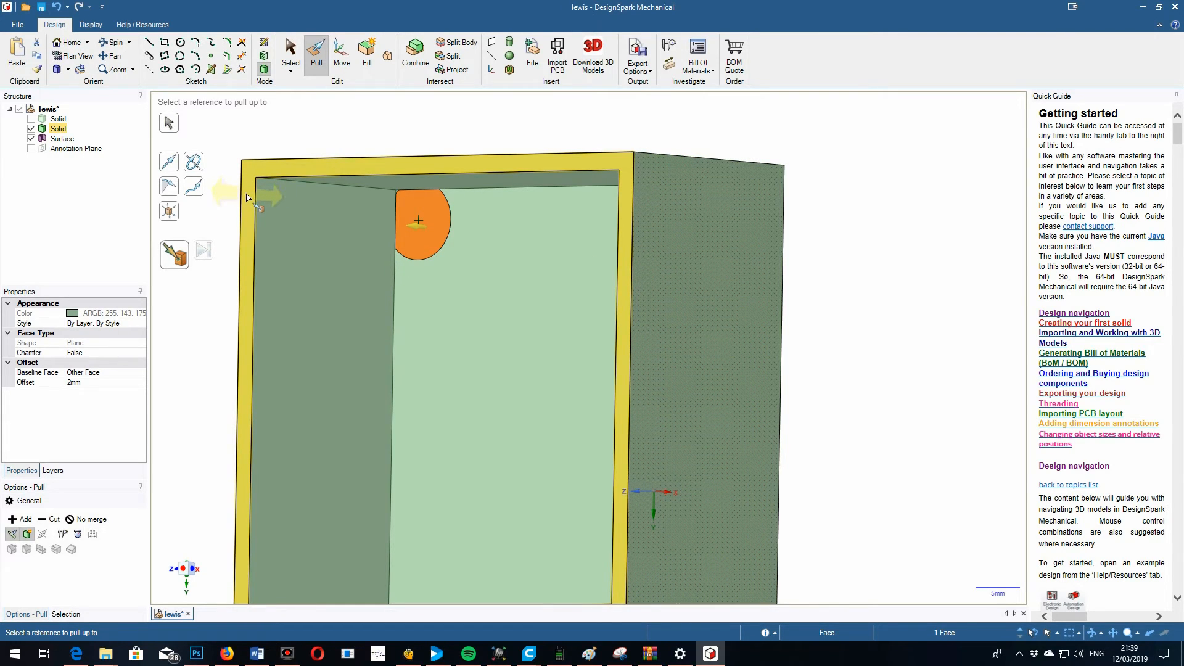
pyautogui.click(247, 197)
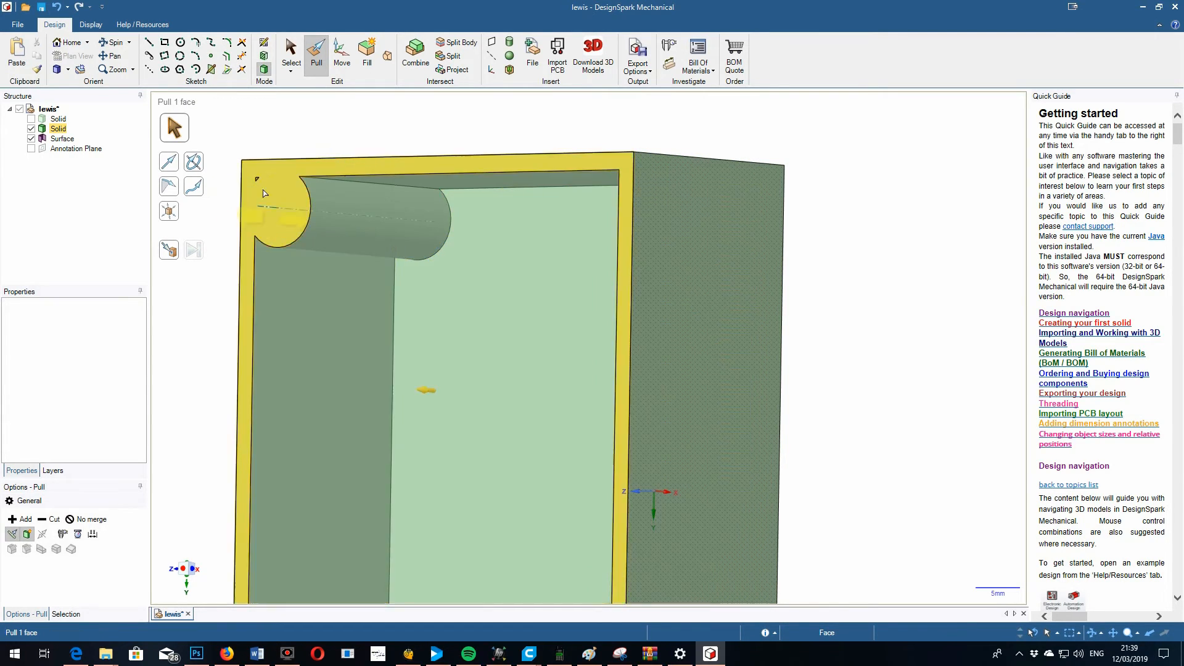
pyautogui.click(206, 127)
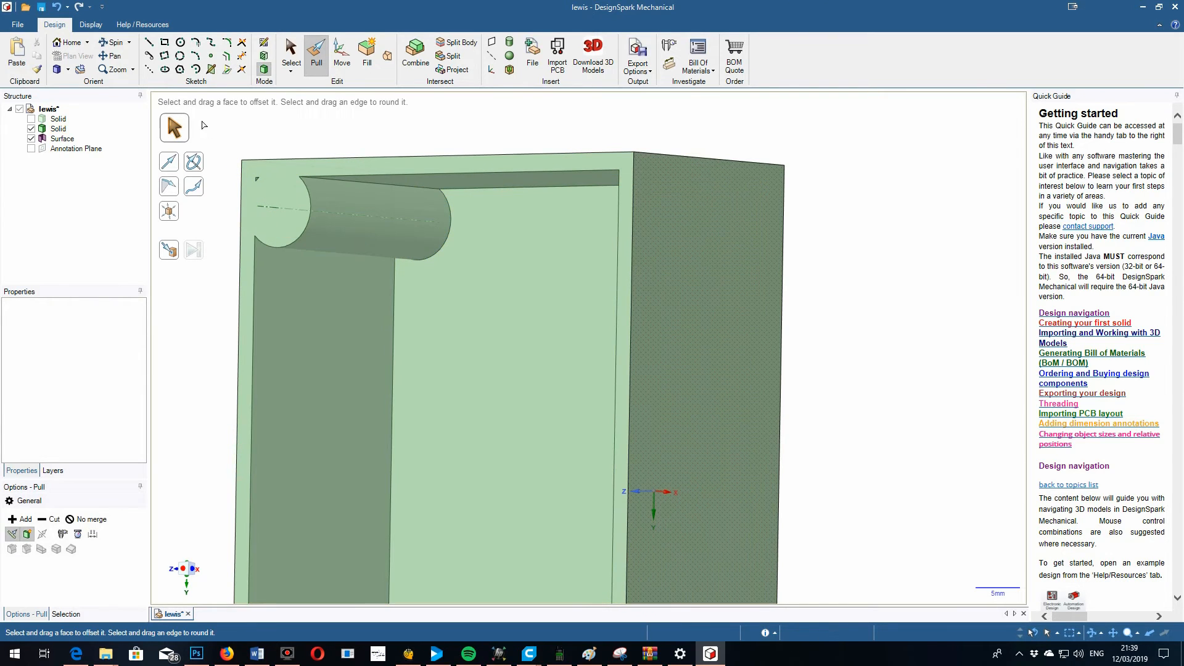
# - Start a sketch on the box's rim face at the end of the corner post, viewed straight on
pyautogui.click(114, 45)
pyautogui.moveTo(240, 276); pyautogui.dragTo(283, 291)
pyautogui.click(302, 212)
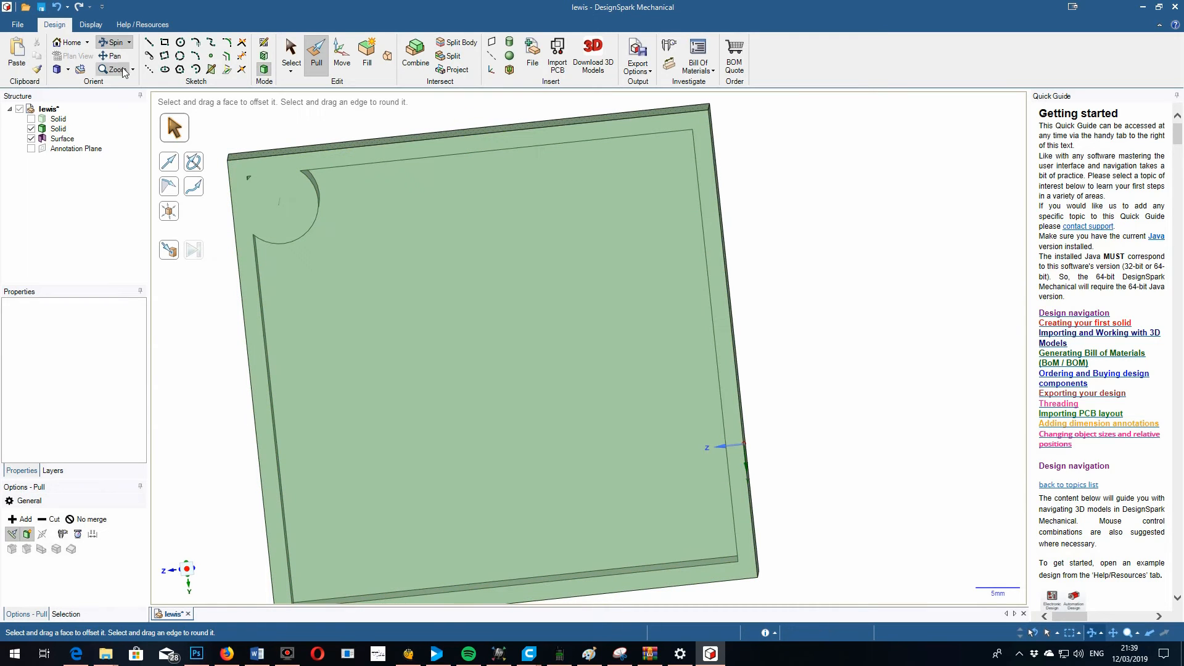
pyautogui.click(291, 57)
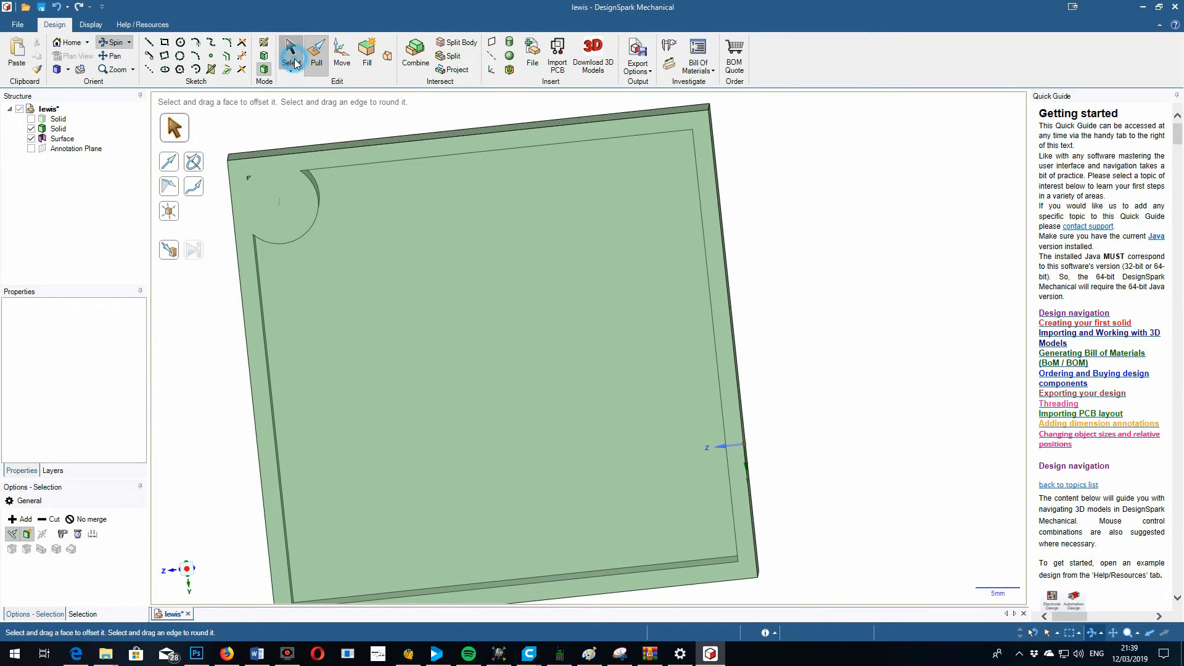
pyautogui.click(283, 203)
pyautogui.press('v')
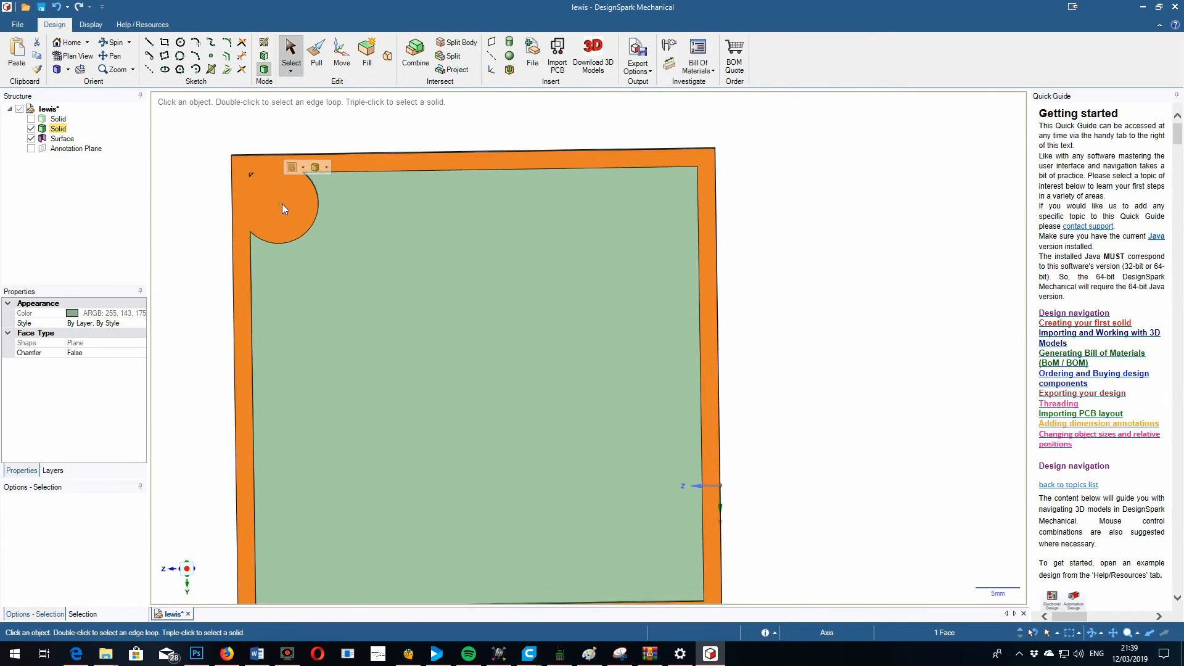
pyautogui.scroll(3, 222, 174)
pyautogui.scroll(2, 223, 179)
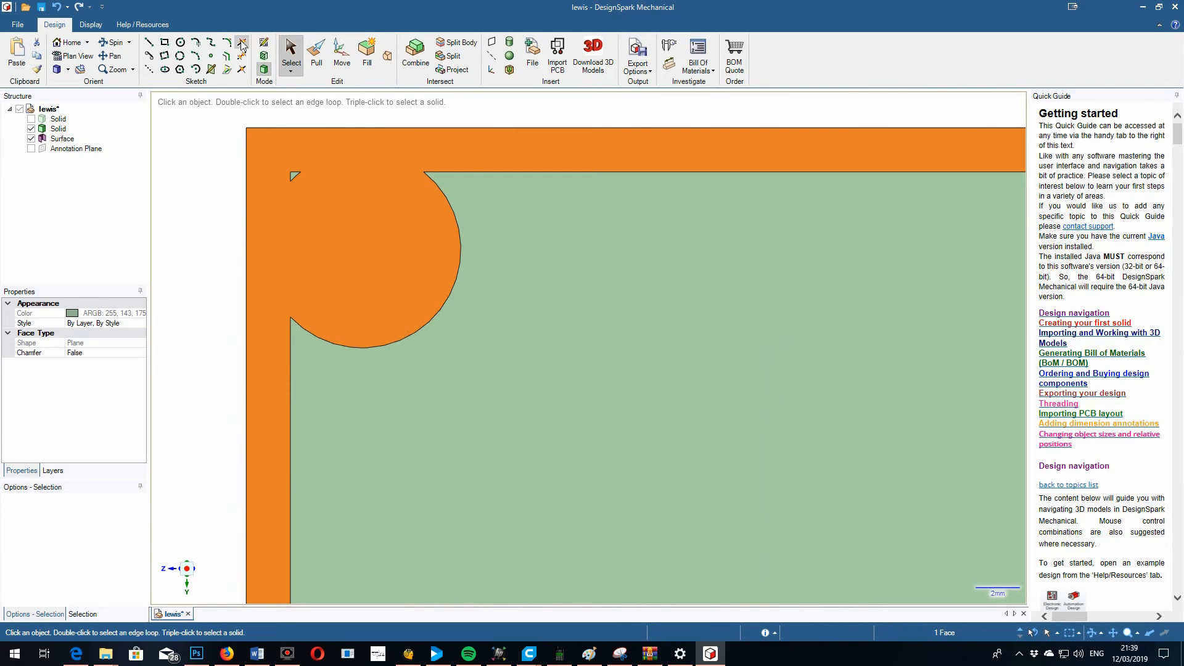
pyautogui.click(265, 43)
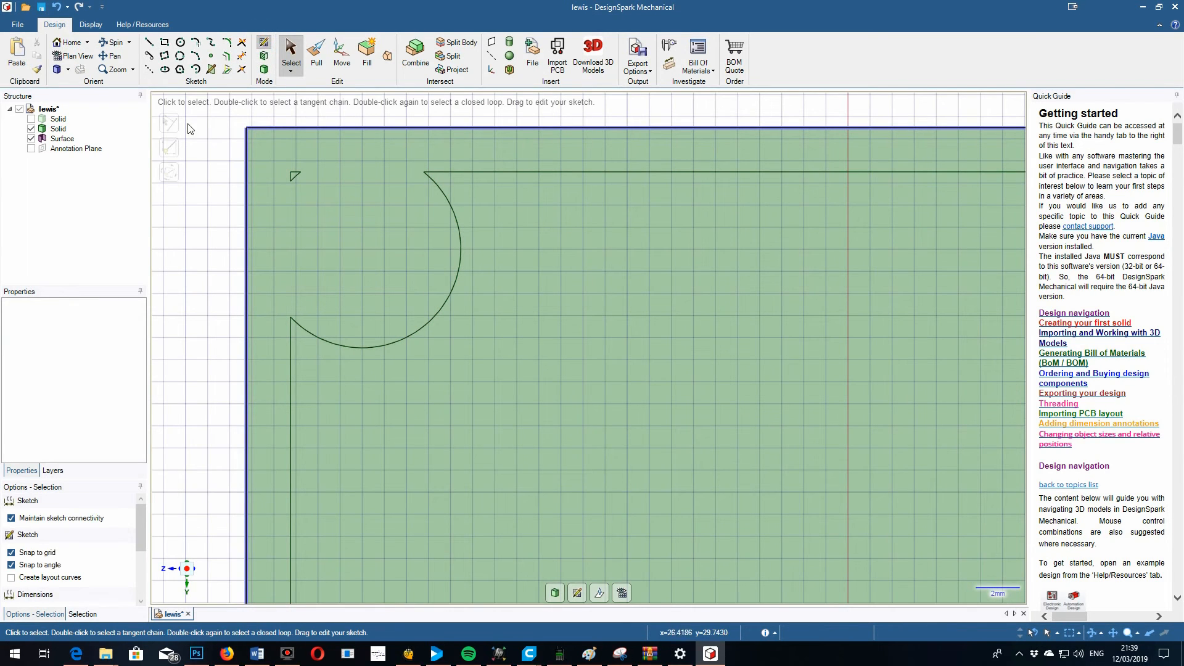
# - Sketch a circle about 2.9 mm in diameter, concentric with the corner post, and return to 3D mode
pyautogui.click(180, 43)
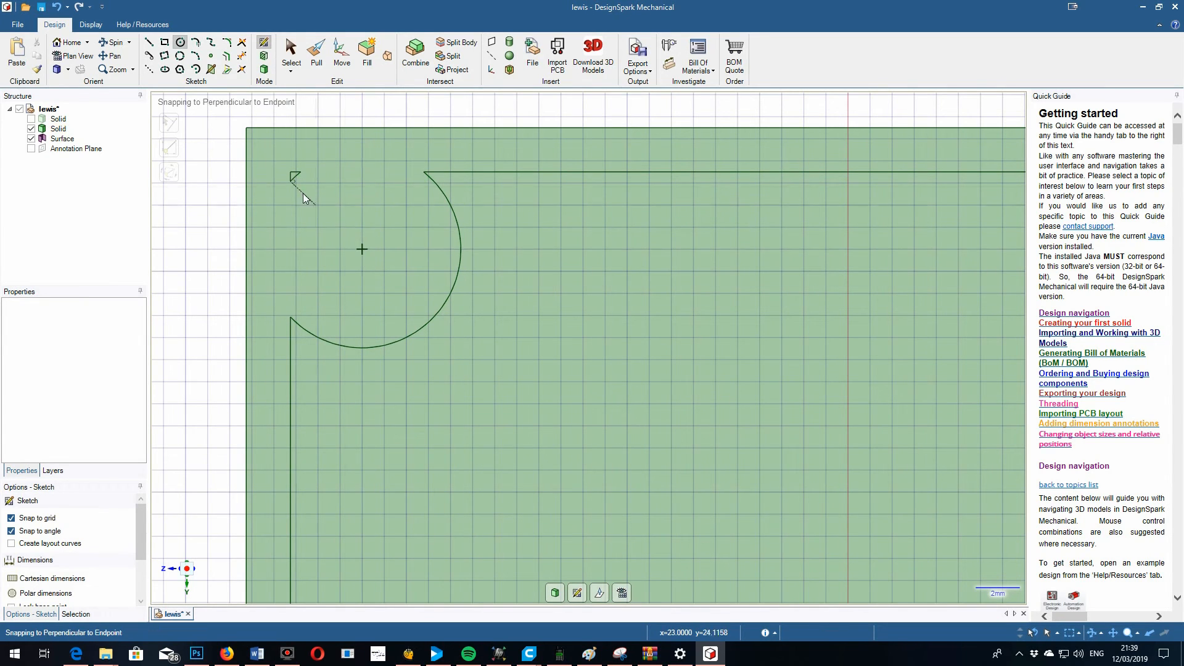
pyautogui.click(362, 249)
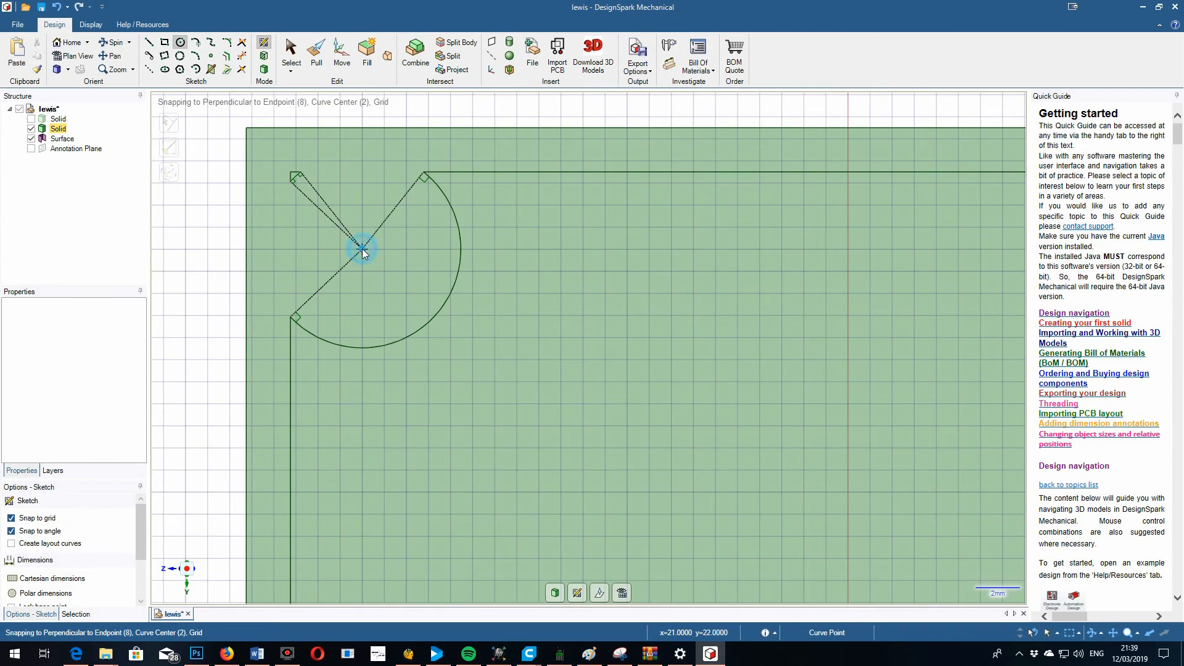
pyautogui.click(388, 276)
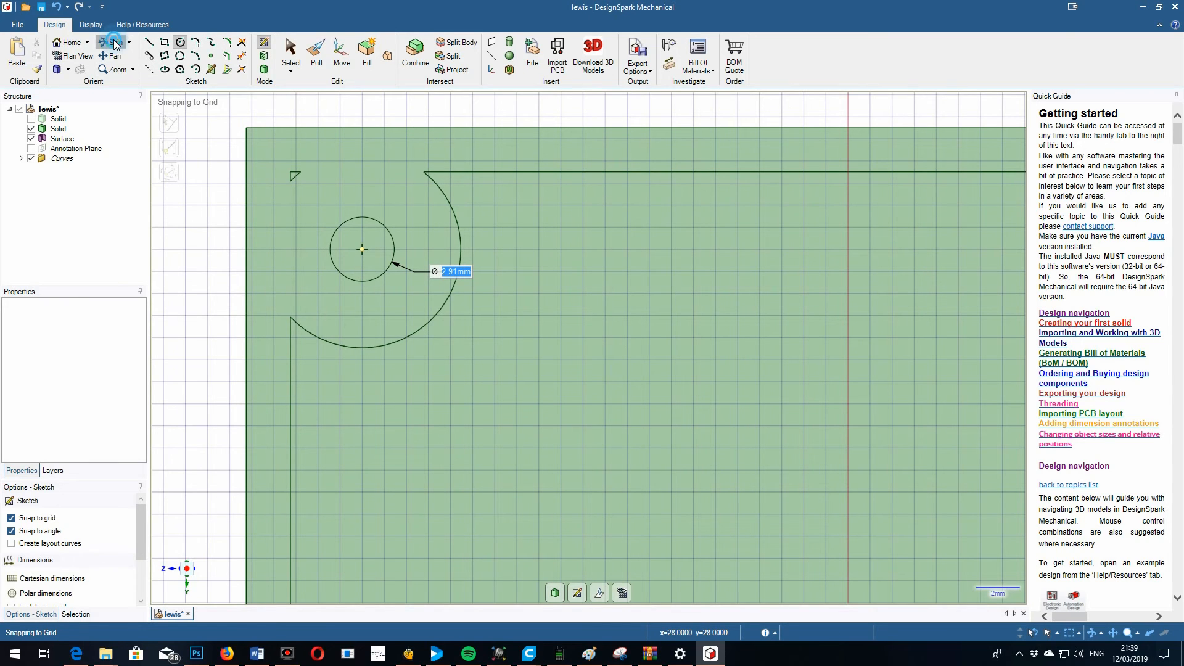
pyautogui.click(264, 71)
# - Pull the small circular area 10 mm into the corner post to cut a round hole
pyautogui.click(112, 43)
pyautogui.moveTo(439, 201); pyautogui.dragTo(555, 260)
pyautogui.scroll(3, 516, 271)
pyautogui.scroll(-7, 415, 246)
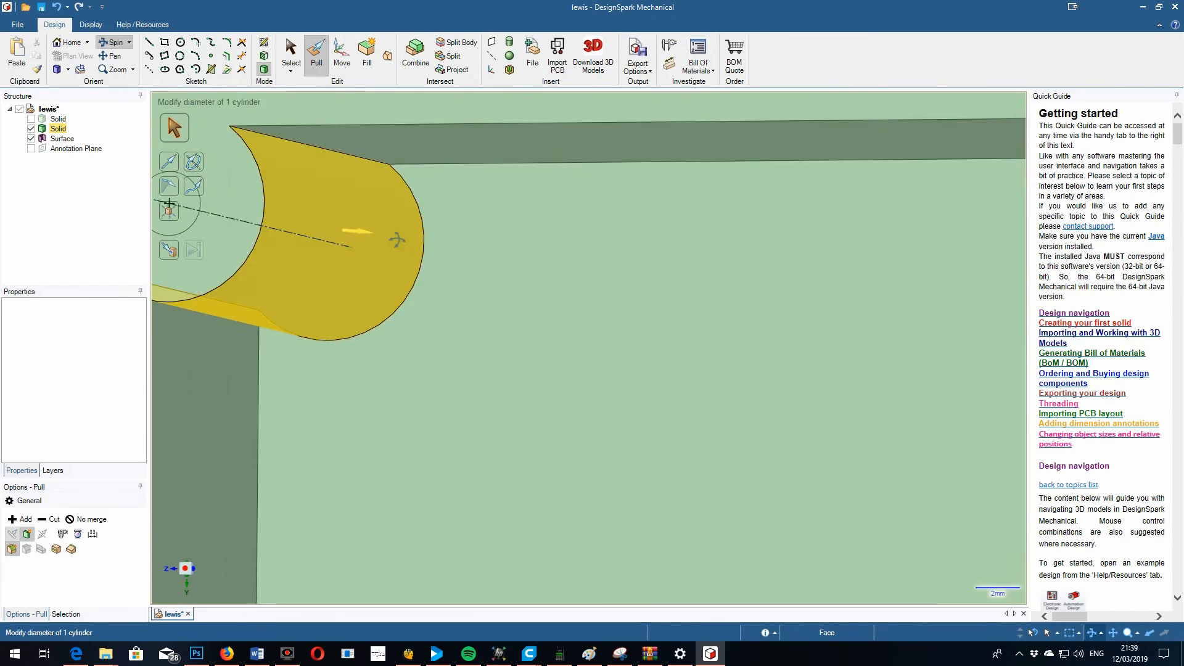
pyautogui.click(317, 59)
pyautogui.moveTo(244, 212); pyautogui.dragTo(258, 216)
pyautogui.write('10')
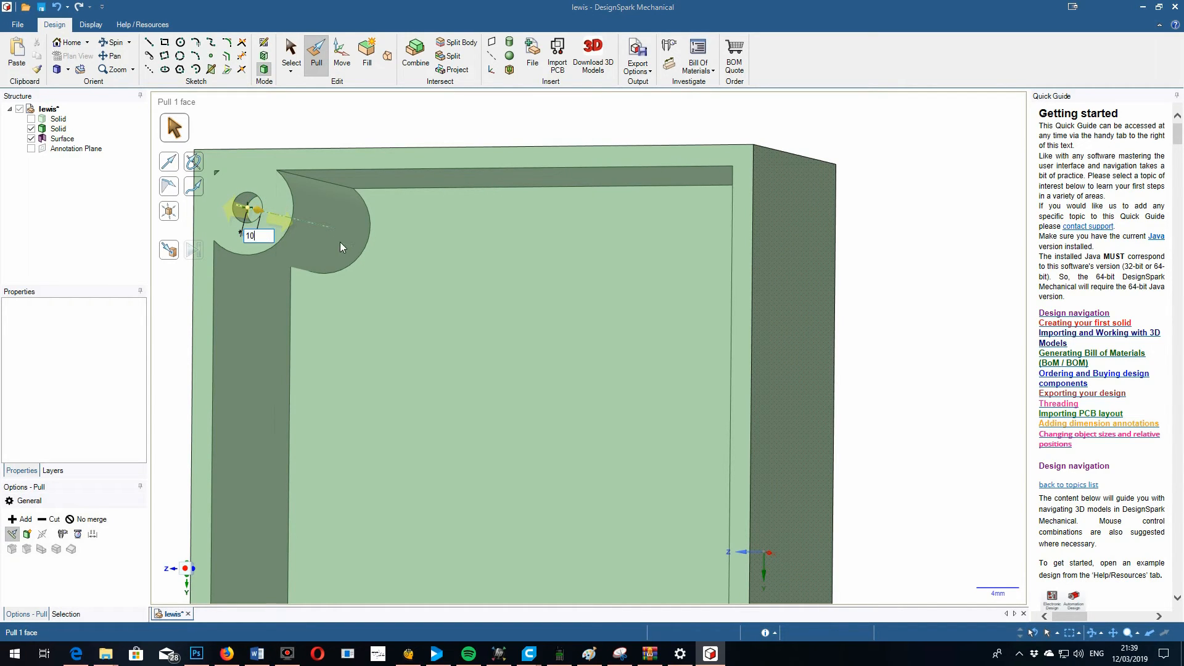
pyautogui.press('Return')
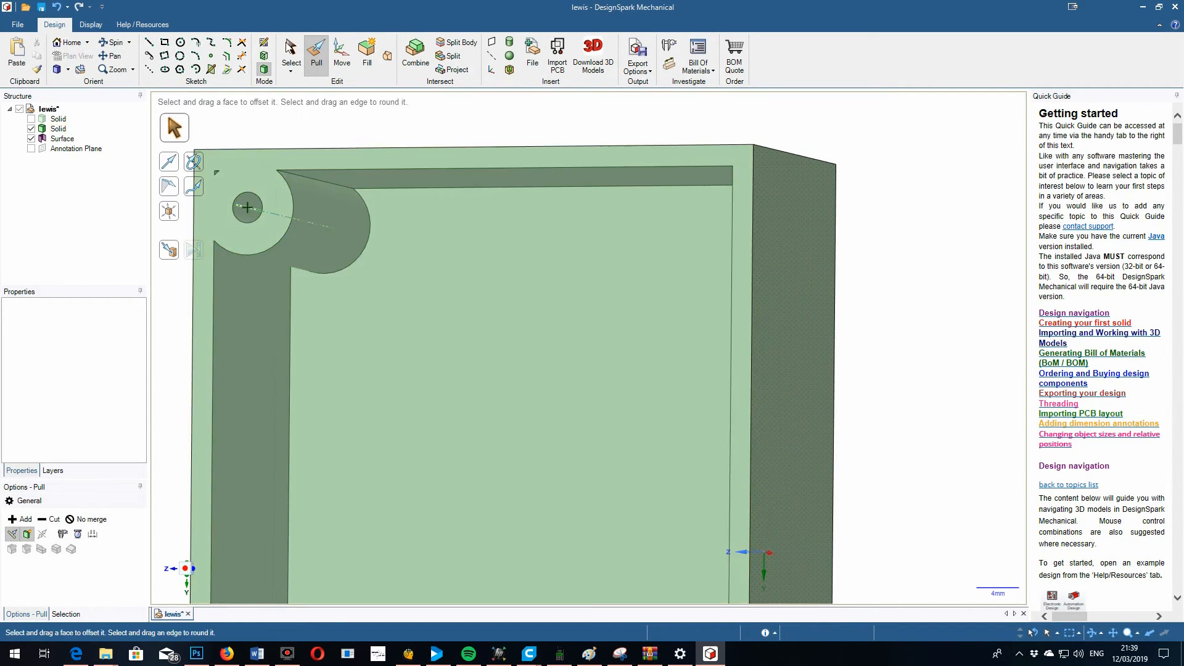
# - Examine the corner post's hole and the box's inner and outer walls from several angles
pyautogui.click(112, 42)
pyautogui.moveTo(251, 145); pyautogui.dragTo(269, 185)
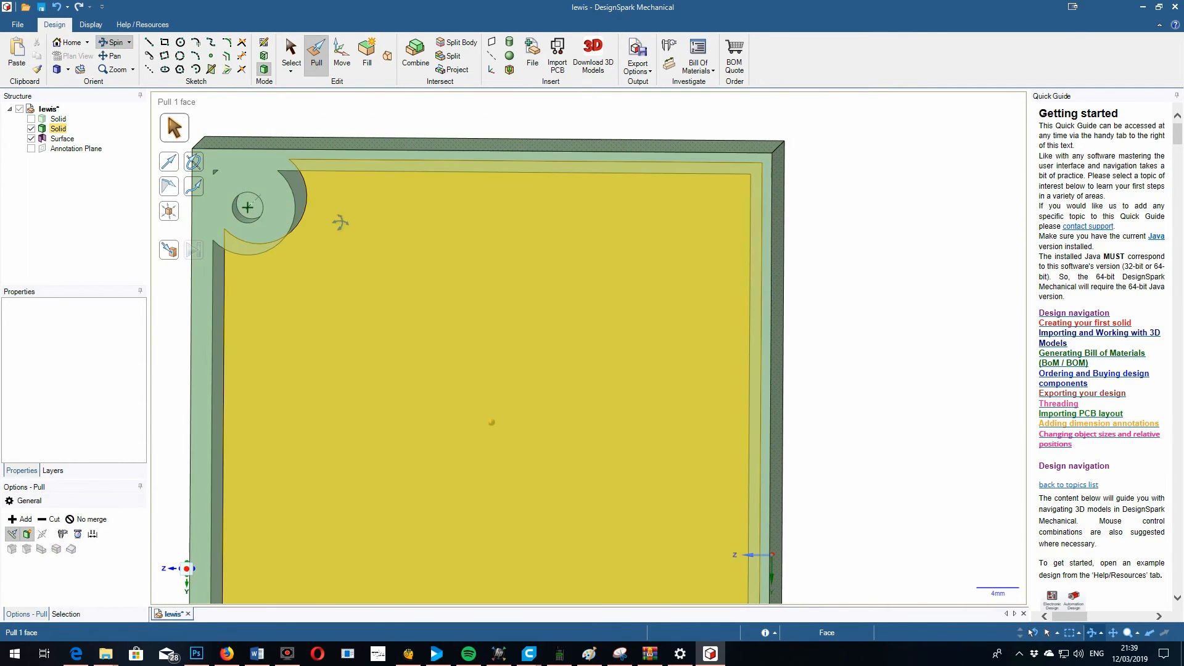
pyautogui.scroll(-3, 324, 227)
pyautogui.moveTo(240, 296); pyautogui.dragTo(216, 248)
pyautogui.click(299, 423)
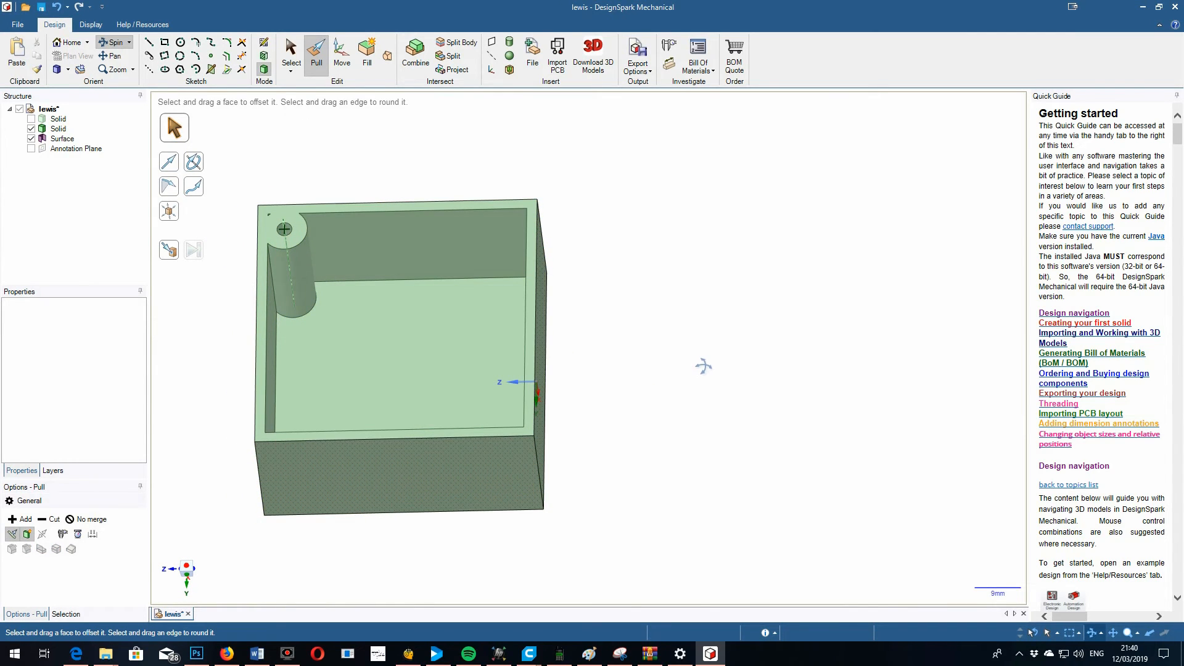
pyautogui.click(502, 258)
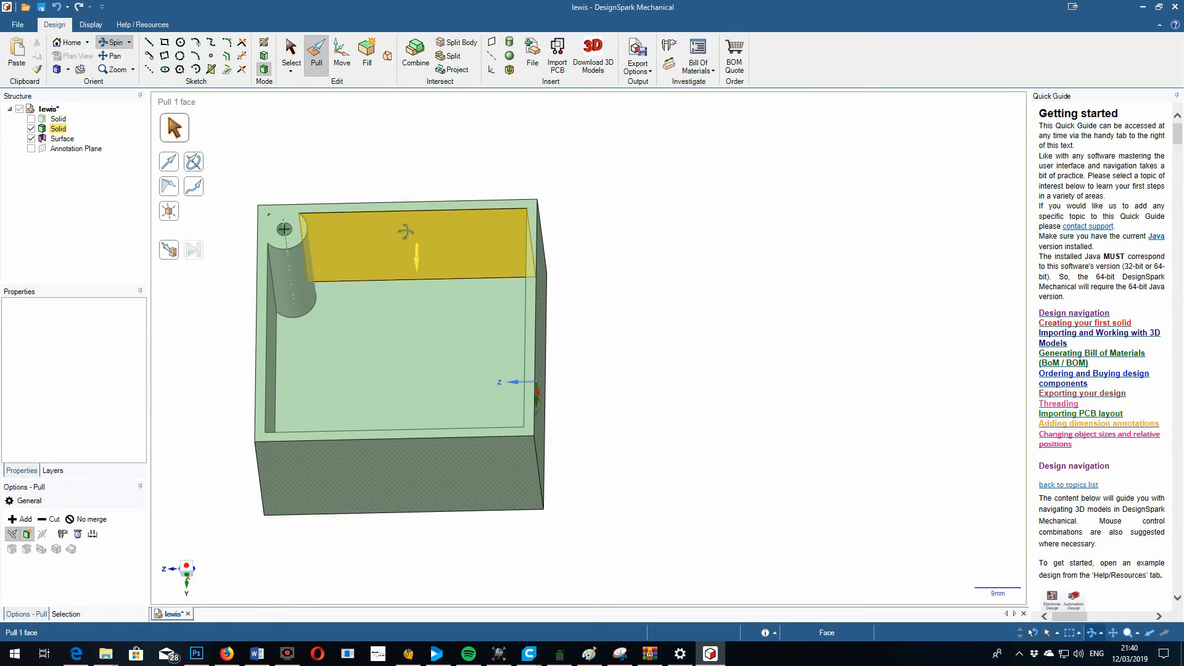
pyautogui.click(371, 147)
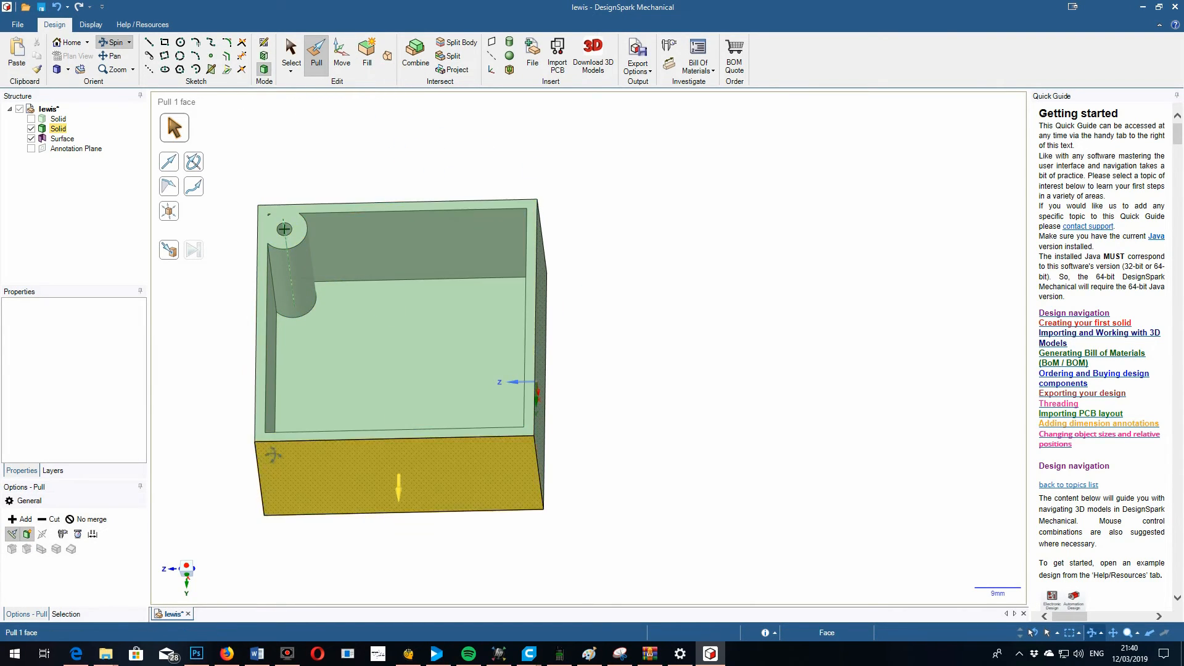
pyautogui.click(514, 453)
pyautogui.click(578, 452)
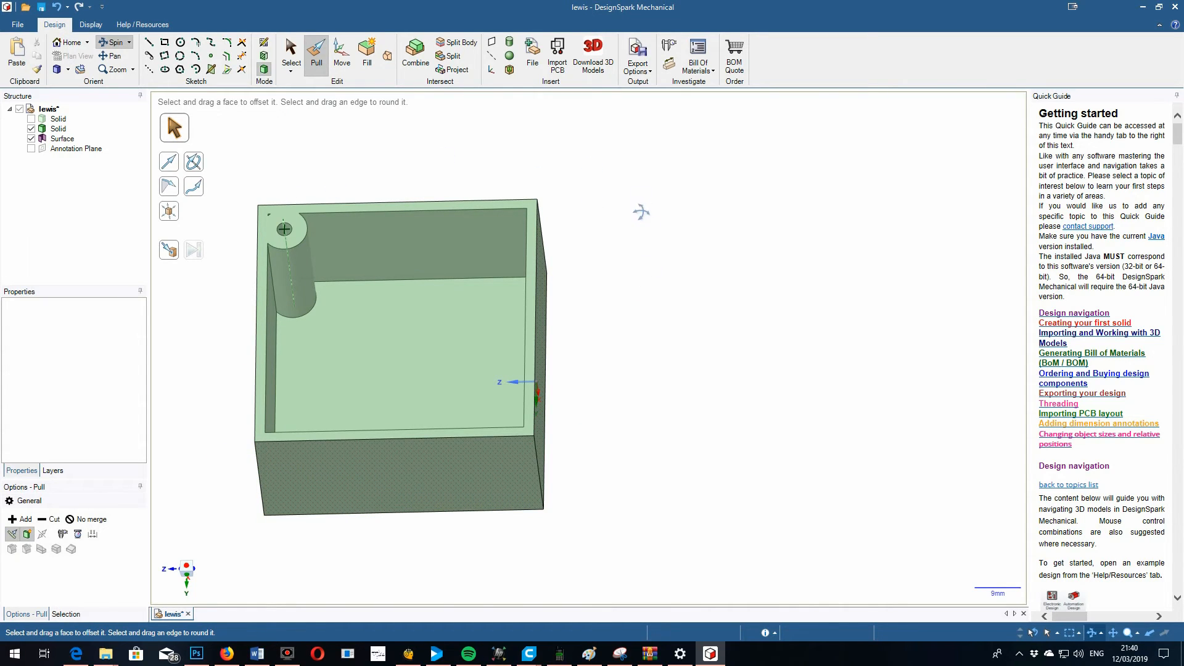
pyautogui.moveTo(343, 164)
pyautogui.mouseDown(button='middle')
pyautogui.moveTo(555, 206)
pyautogui.moveTo(272, 190)
pyautogui.moveTo(352, 171)
pyautogui.moveTo(339, 196)
pyautogui.moveTo(346, 185)
pyautogui.moveTo(323, 166)
pyautogui.moveTo(339, 150)
pyautogui.mouseUp(button='middle')
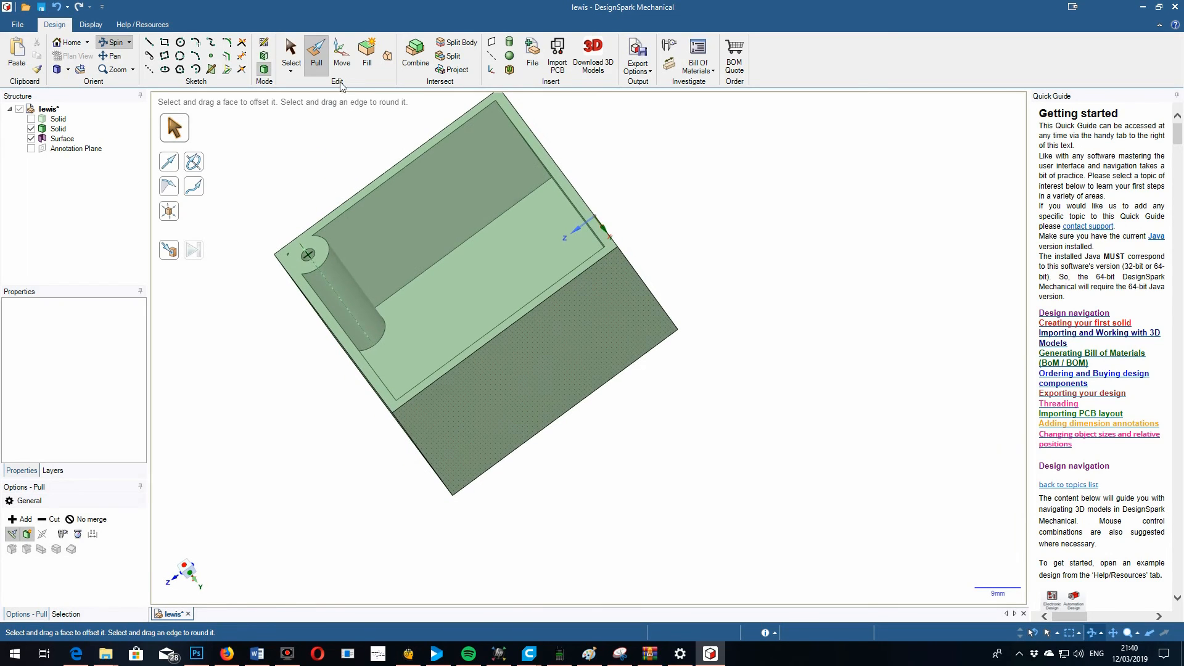
# - Pull the outer wall opposite the corner post outward by about 46.7 mm to lengthen the box
pyautogui.click(316, 54)
pyautogui.click(557, 375)
pyautogui.click(557, 375)
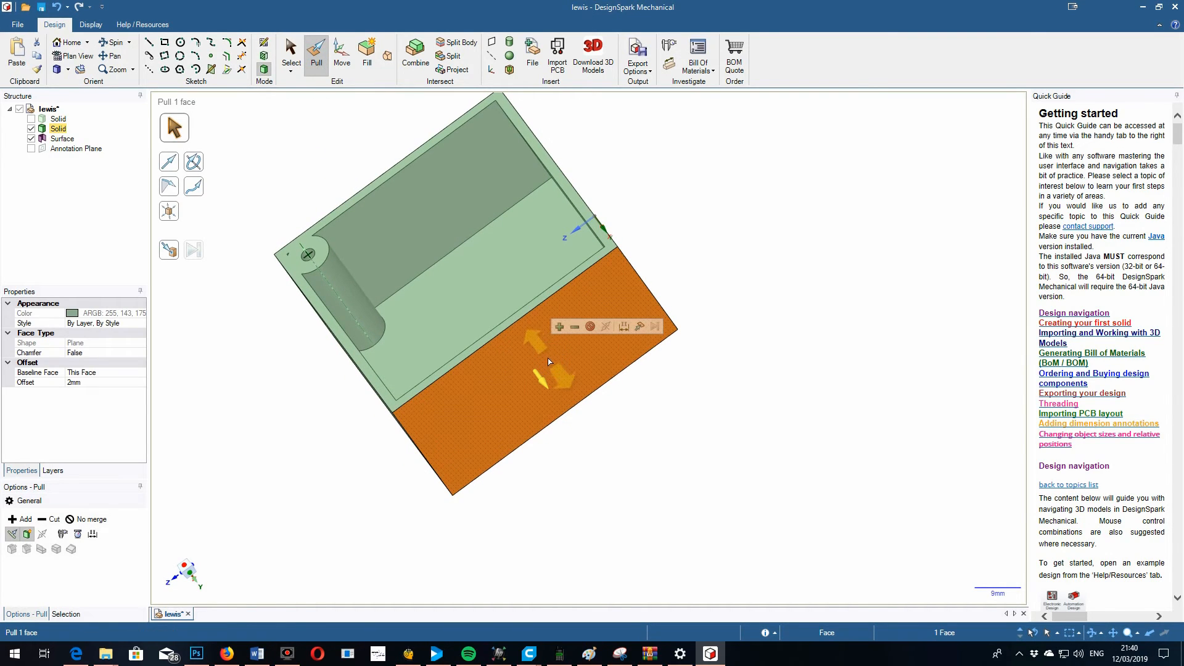
pyautogui.moveTo(553, 352); pyautogui.dragTo(684, 474)
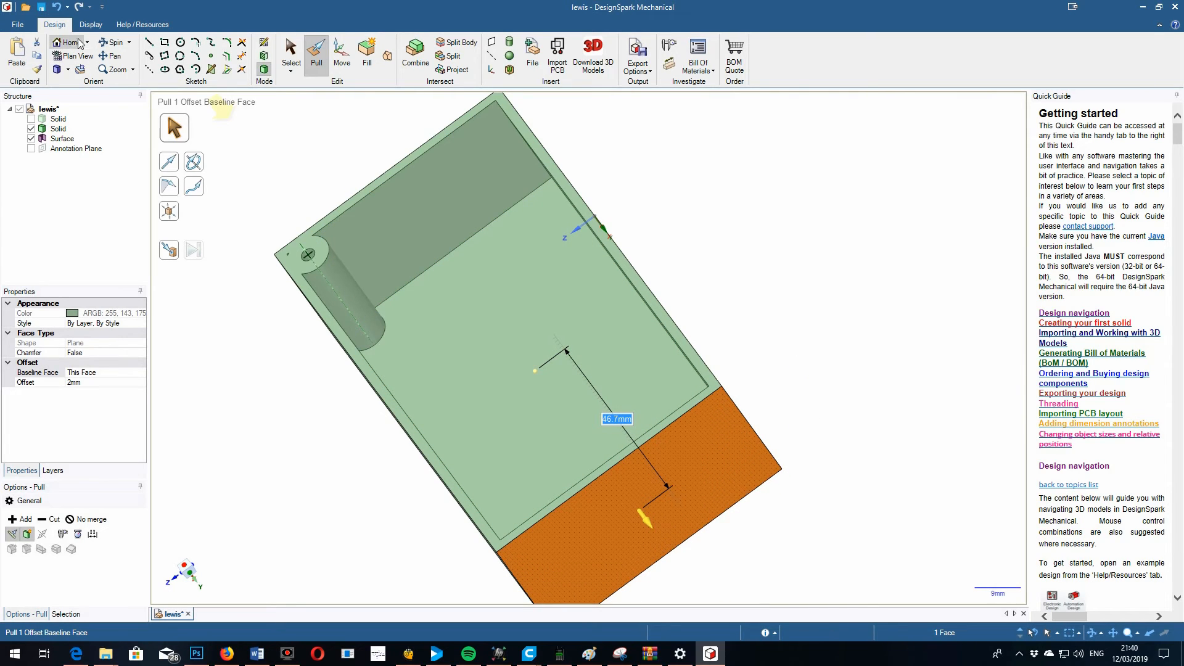
# - Pull the inner face of the long wall opposite the corner post outward to widen the box slightly
pyautogui.click(111, 42)
pyautogui.moveTo(203, 370); pyautogui.dragTo(290, 402)
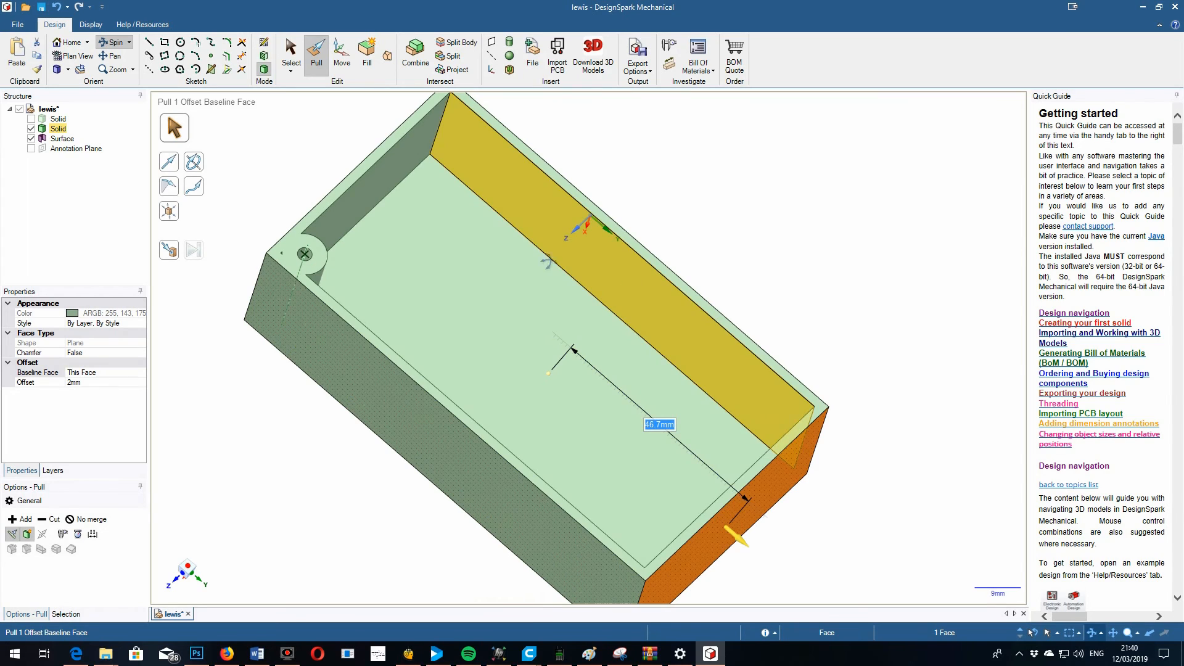
pyautogui.click(317, 53)
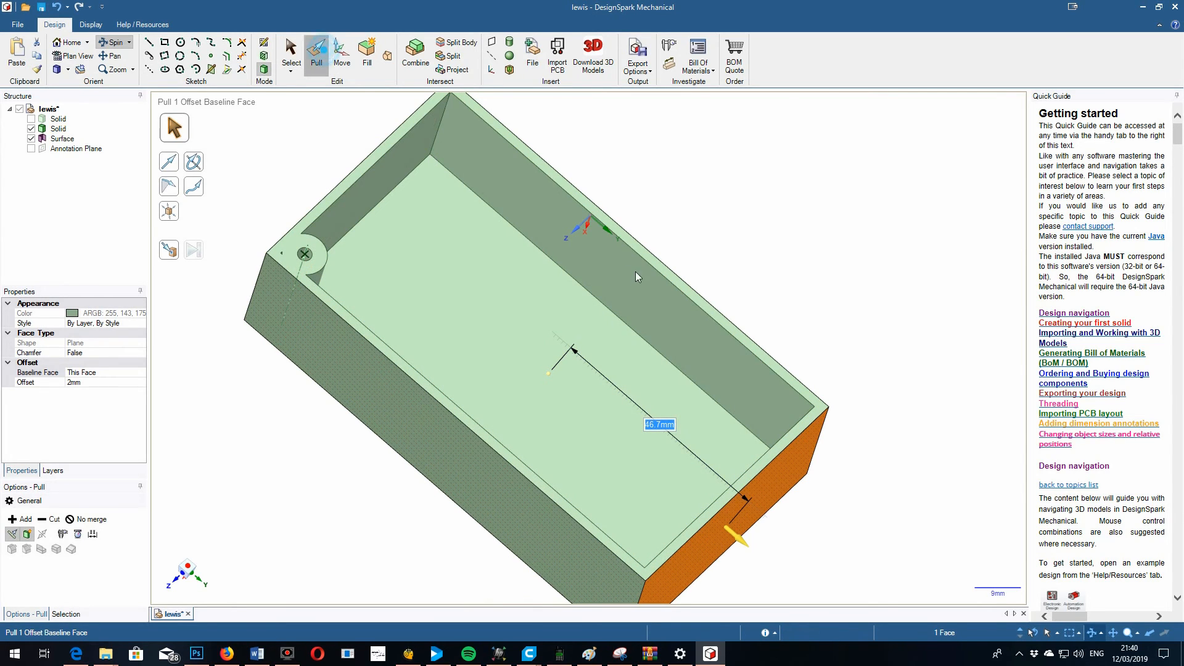
pyautogui.click(640, 291)
pyautogui.moveTo(638, 291); pyautogui.dragTo(771, 269)
pyautogui.click(771, 269)
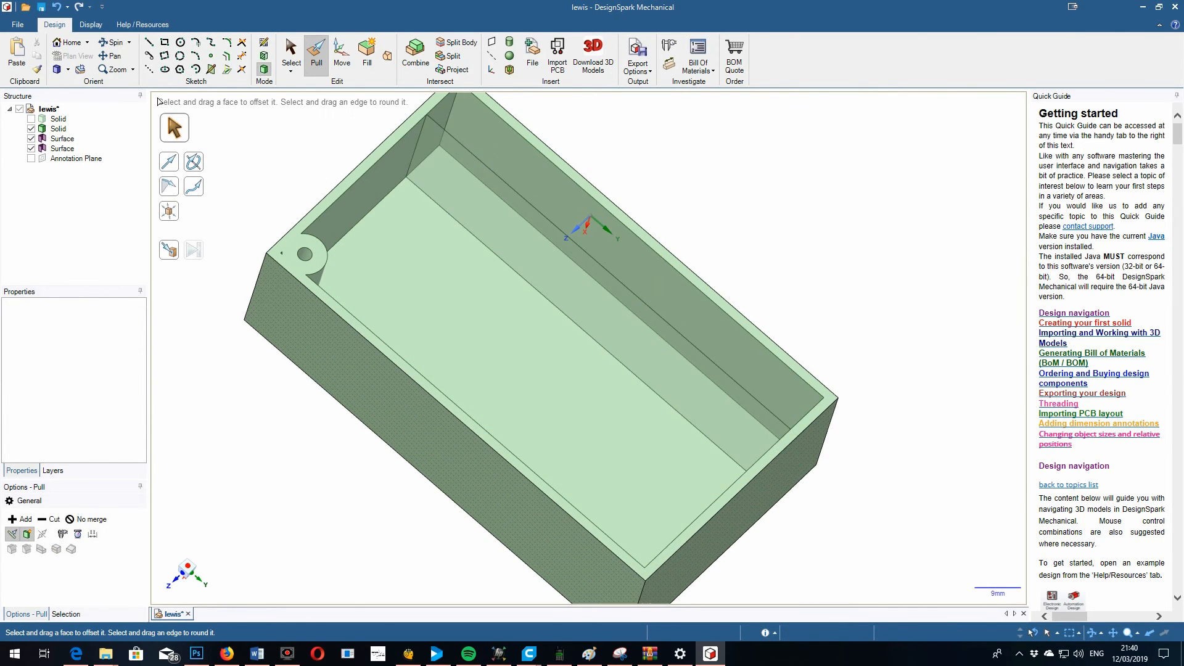
# - Delete the loose surface left inside the box parallel to the widened long wall
pyautogui.click(111, 41)
pyautogui.moveTo(826, 203); pyautogui.dragTo(798, 219)
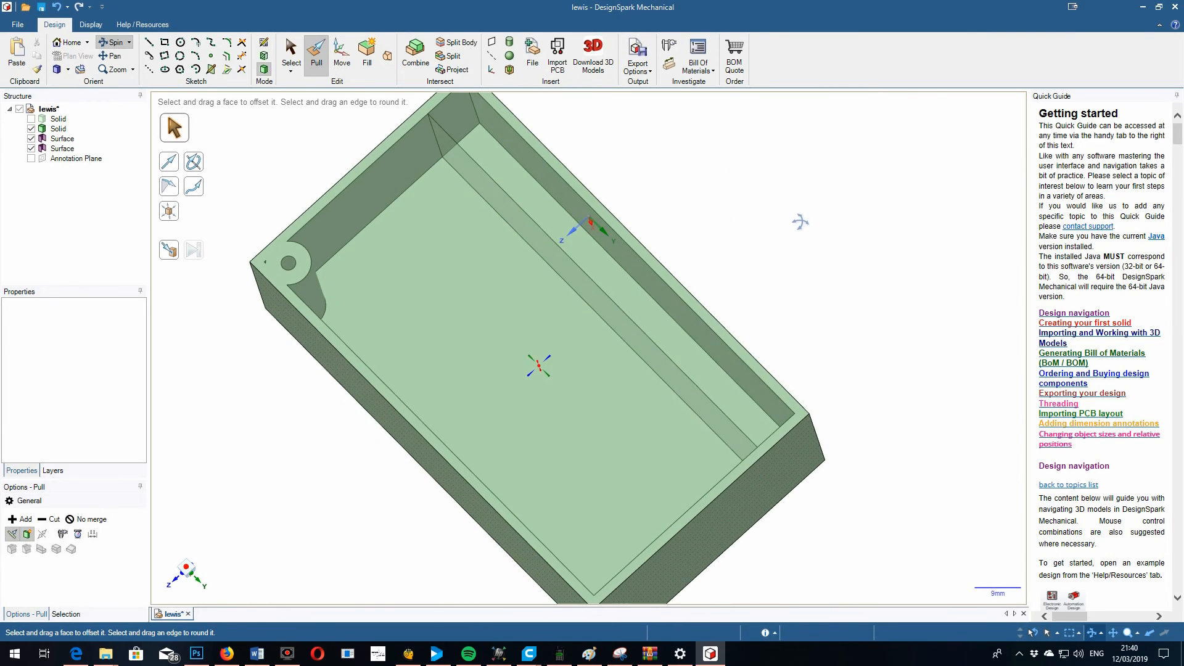
pyautogui.scroll(3, 703, 355)
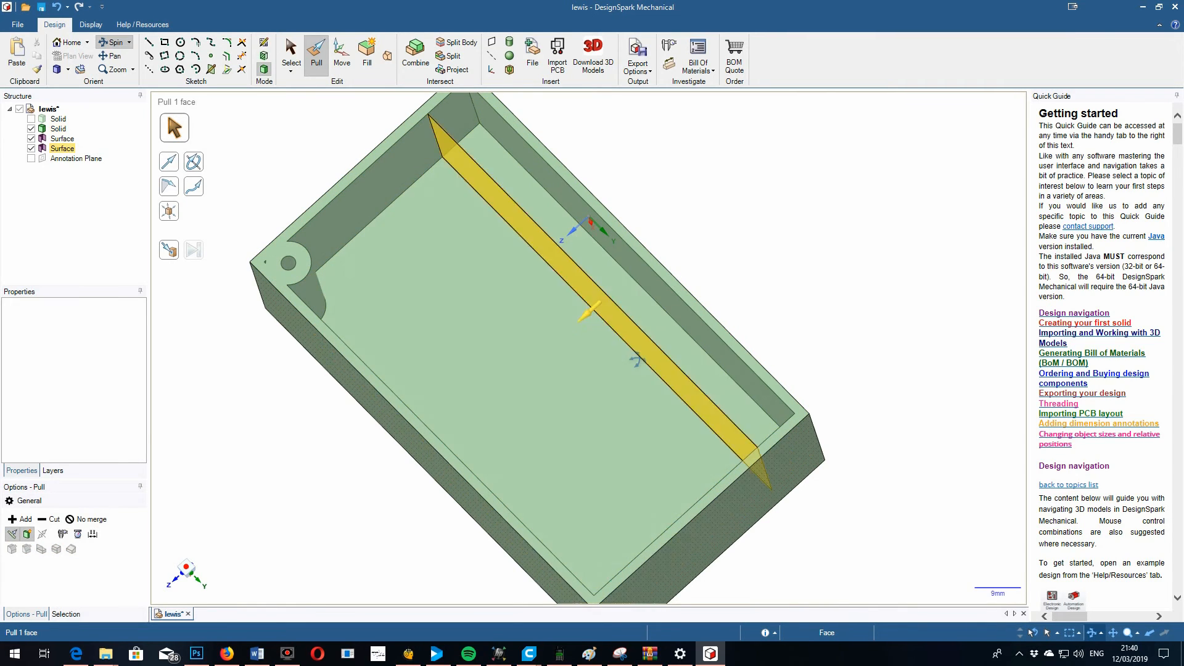
pyautogui.press('s')
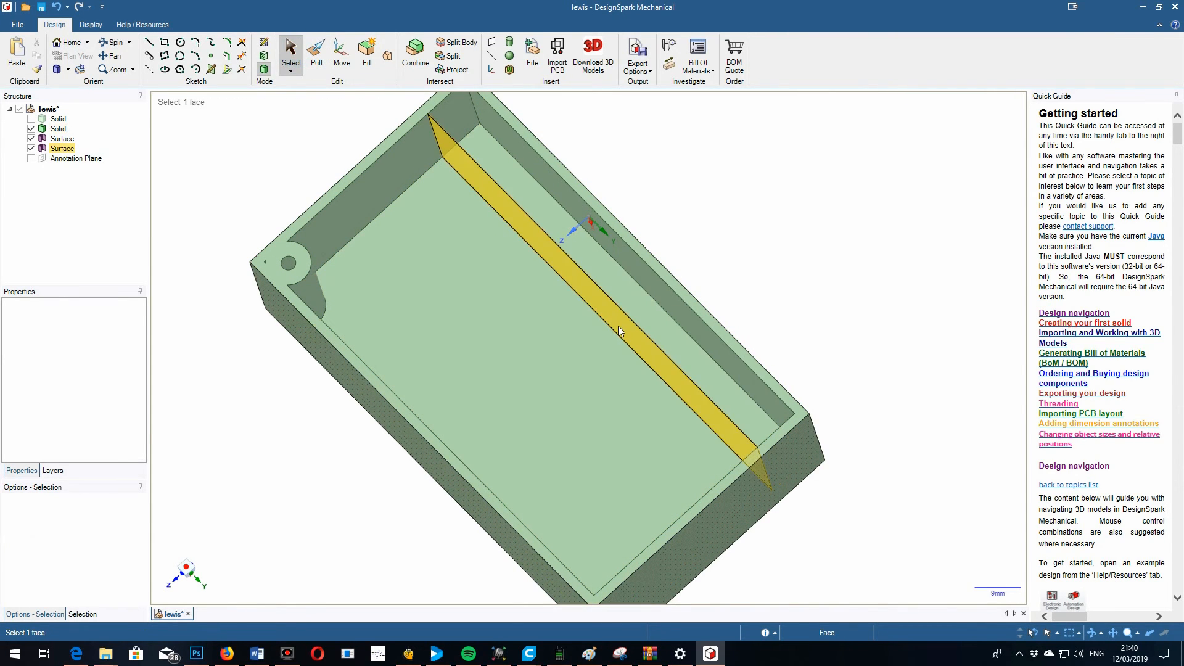
pyautogui.click(618, 326)
pyautogui.press('Delete')
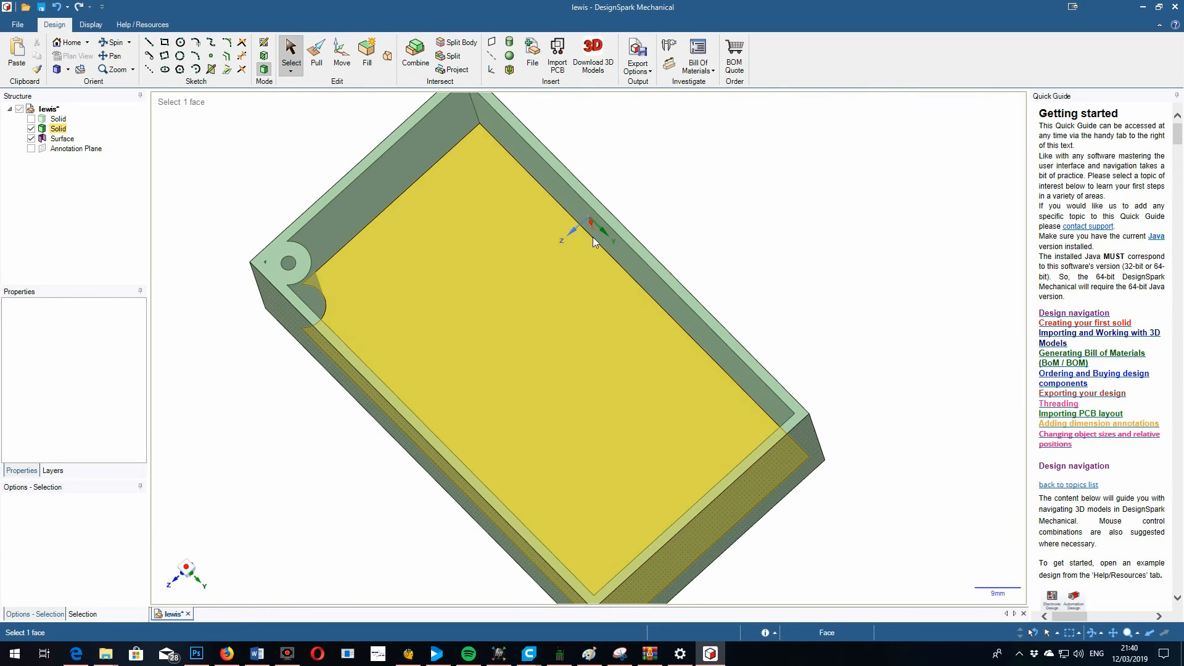
# - Examine the enlarged box and its drilled corner post from several angles
pyautogui.scroll(-2, 593, 236)
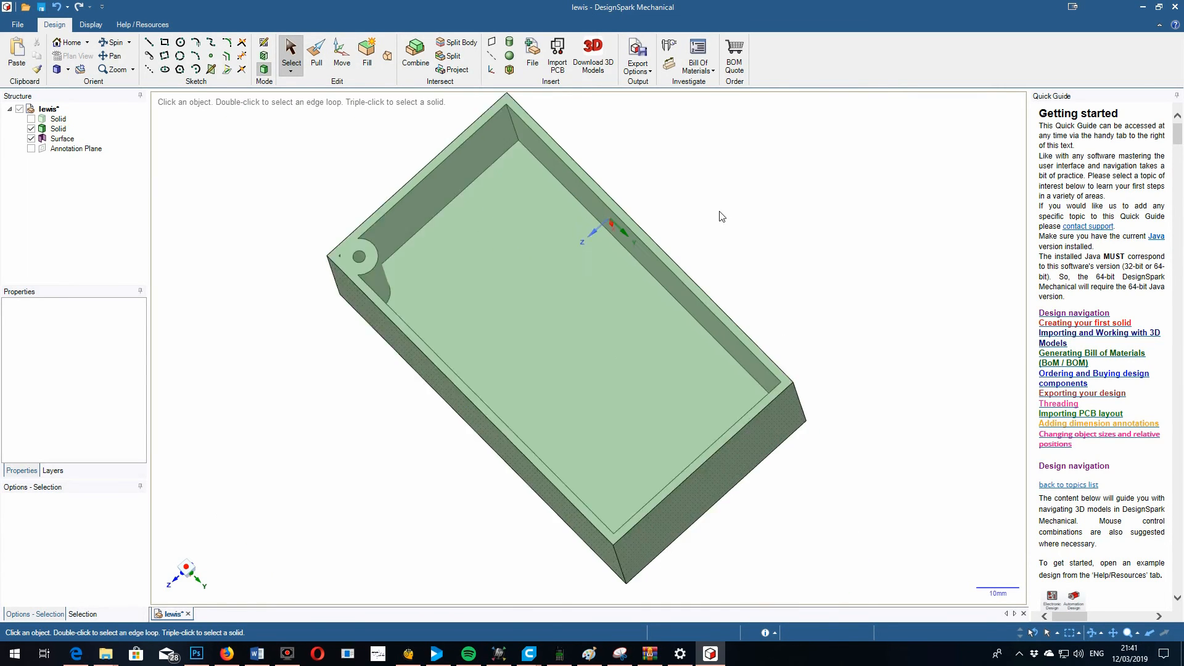
pyautogui.scroll(2, 728, 221)
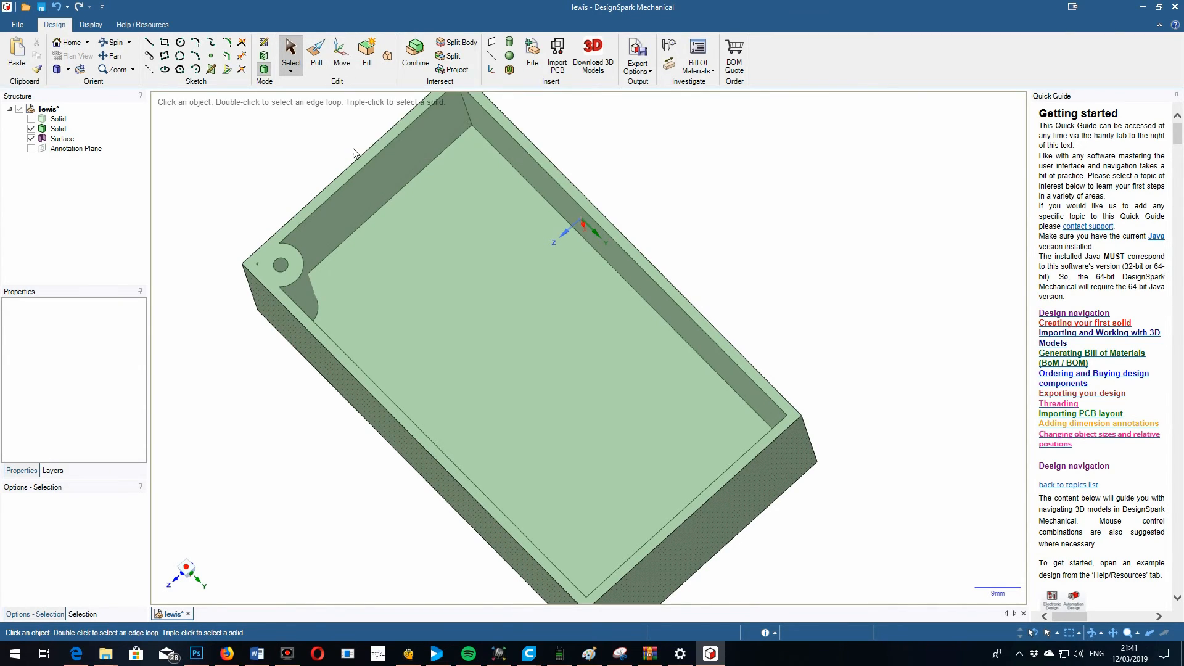
pyautogui.click(281, 262)
pyautogui.scroll(1, 485, 257)
pyautogui.scroll(-3, 485, 258)
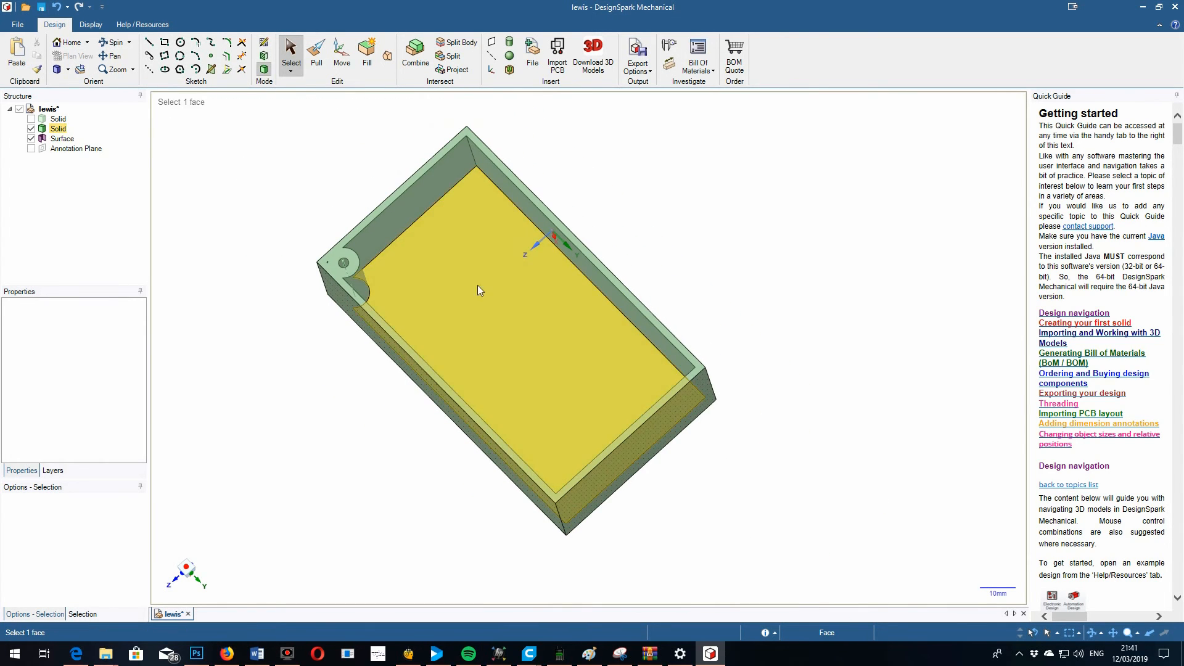
pyautogui.moveTo(859, 274); pyautogui.dragTo(868, 231)
pyautogui.moveTo(819, 424); pyautogui.dragTo(699, 400)
pyautogui.moveTo(747, 173); pyautogui.dragTo(820, 267)
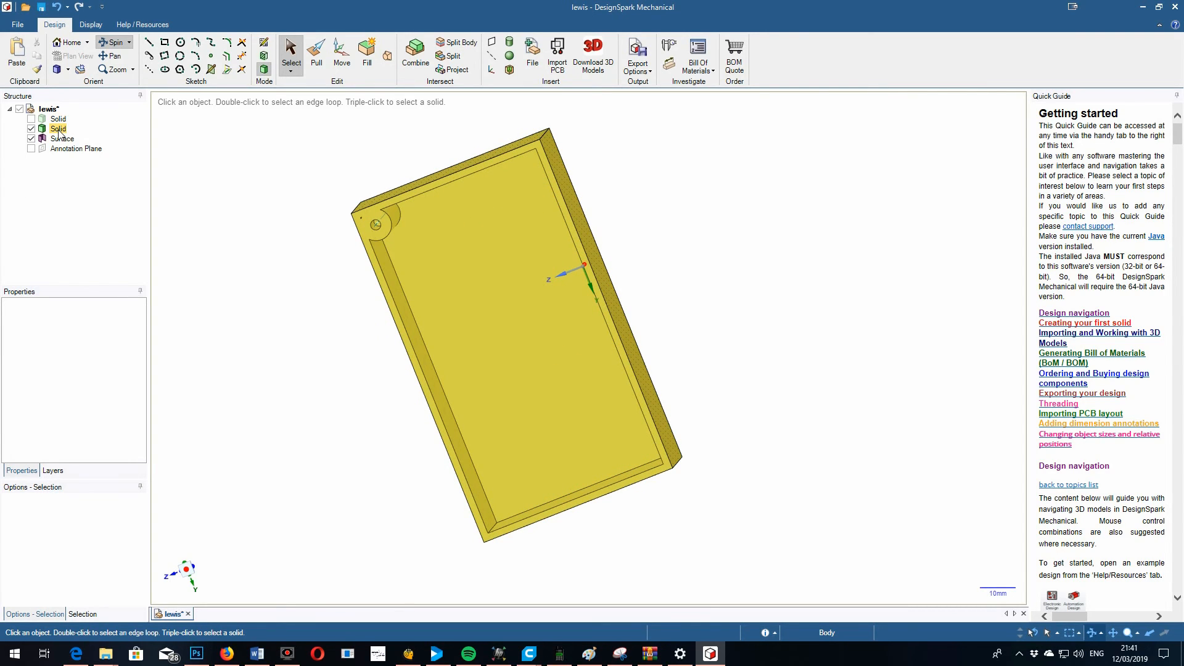
# - Hide the Surface and copy the box solid with Move, placing the copy beside the original along its short direction
pyautogui.click(59, 129)
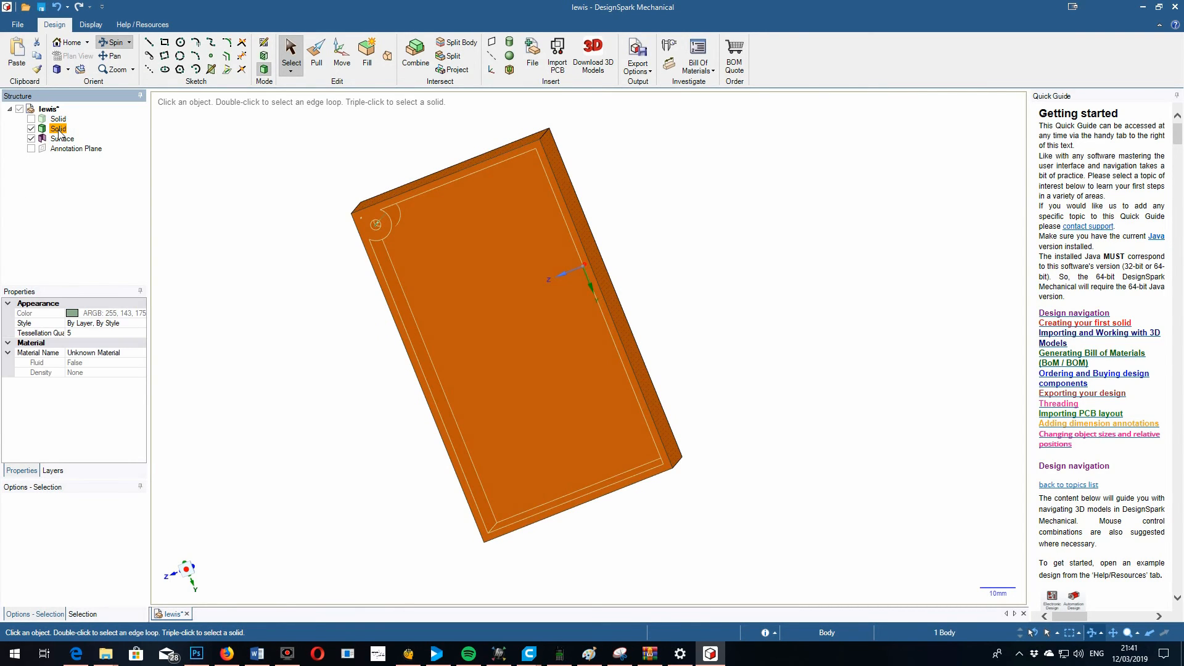
pyautogui.click(31, 139)
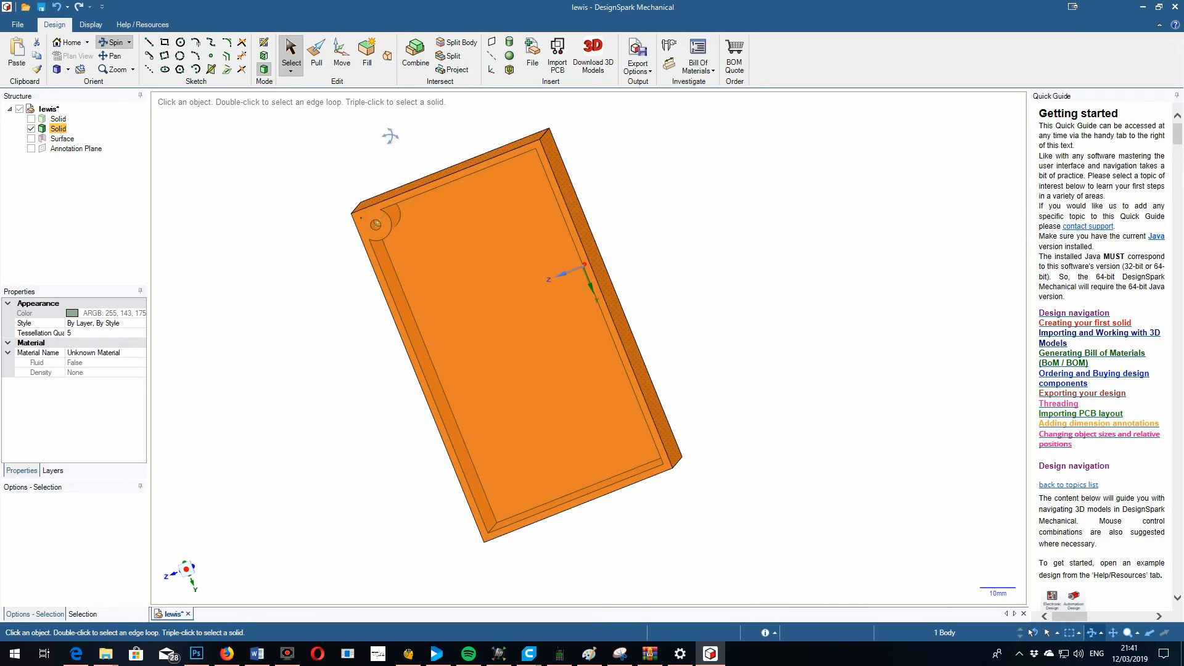
pyautogui.click(341, 57)
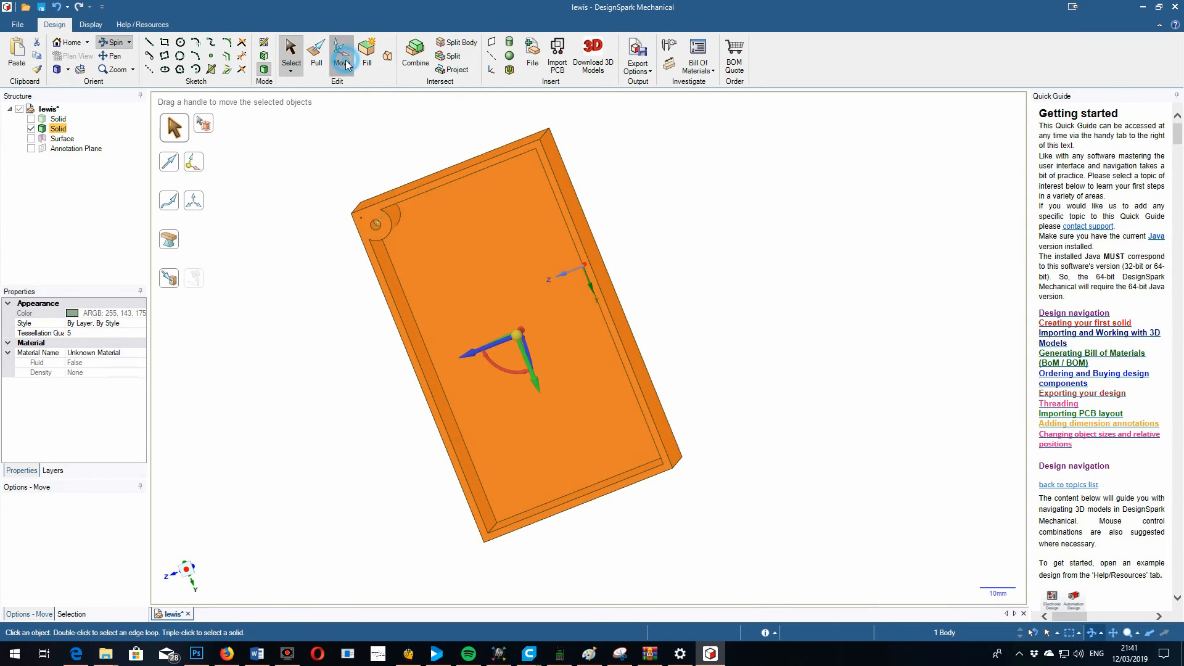
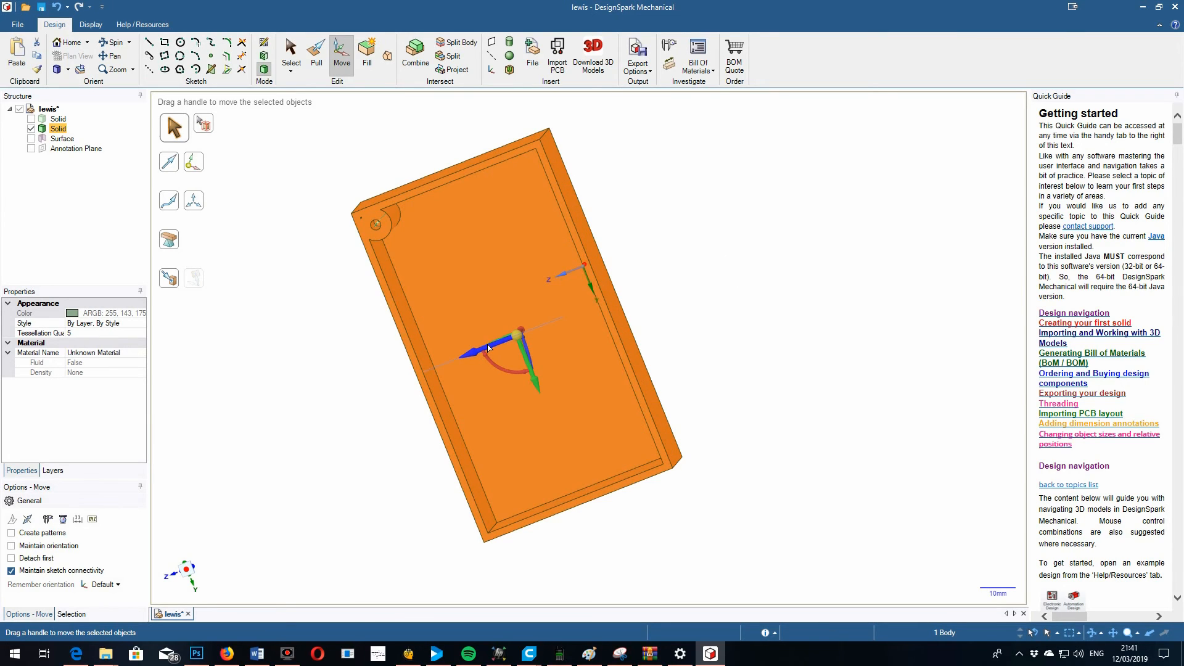
pyautogui.press('ctrl')
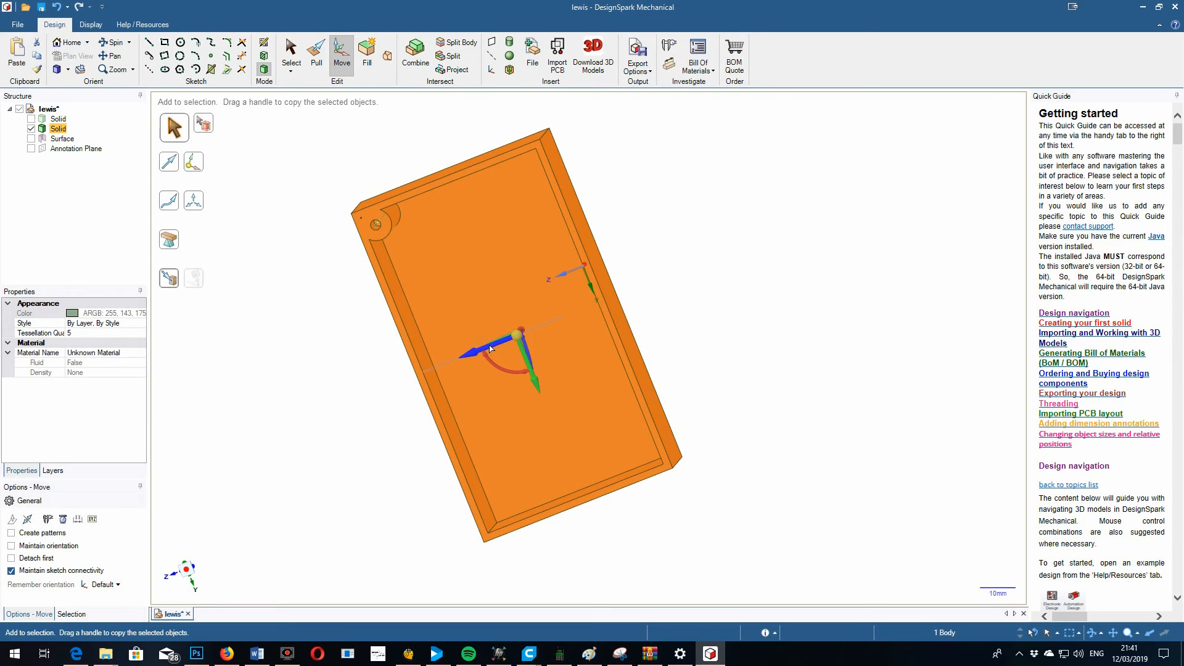
pyautogui.keyDown('ctrl'); pyautogui.moveTo(493, 348); pyautogui.dragTo(747, 288); pyautogui.keyUp('ctrl')
pyautogui.click(917, 475)
pyautogui.scroll(2, 955, 399)
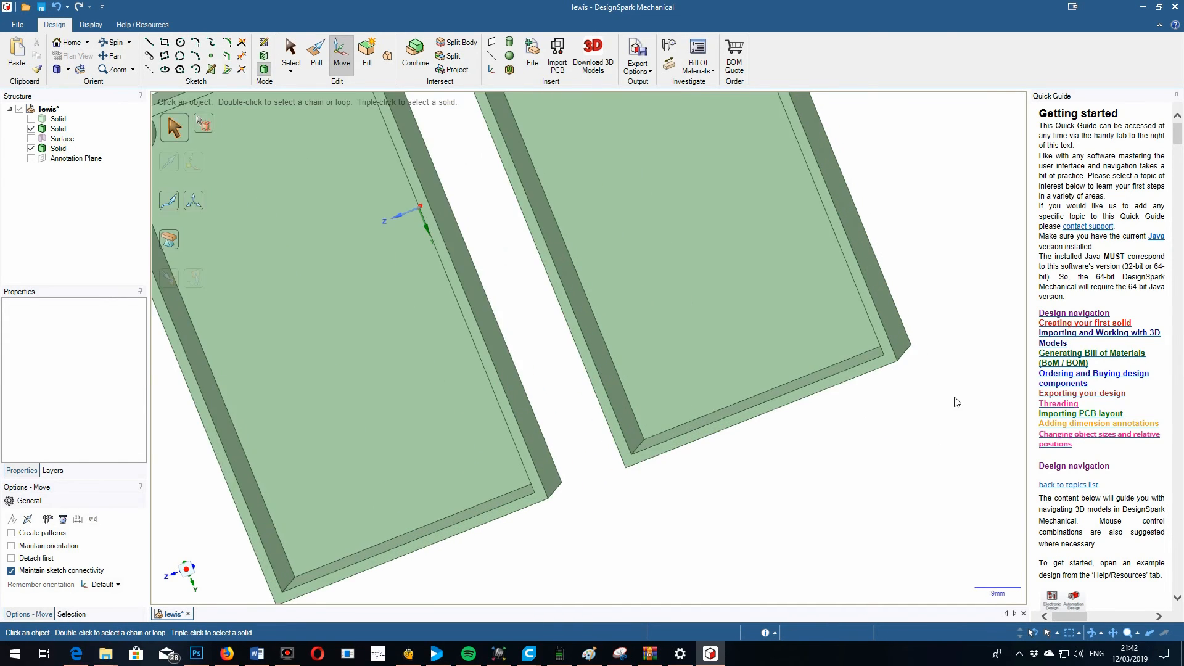
pyautogui.scroll(-3, 955, 388)
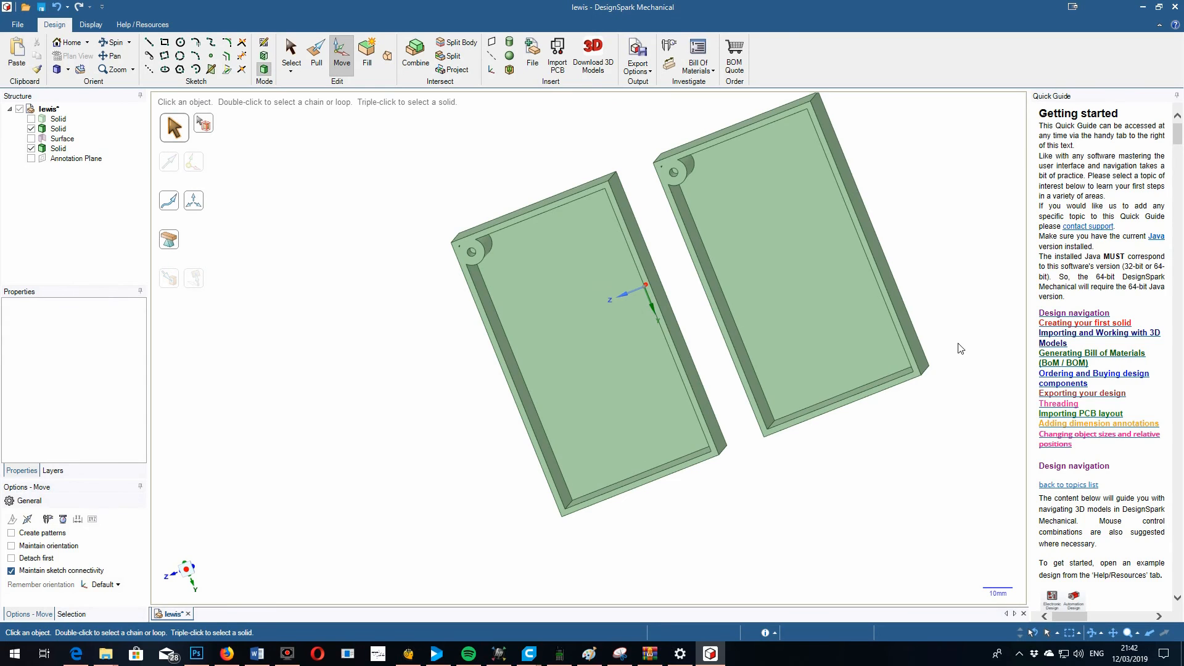
# - Rename the copied box solid as "box 1" in the structure tree
pyautogui.click(115, 42)
pyautogui.moveTo(512, 177)
pyautogui.mouseDown()
pyautogui.moveTo(494, 172)
pyautogui.moveTo(288, 243)
pyautogui.moveTo(374, 266)
pyautogui.moveTo(608, 232)
pyautogui.moveTo(351, 304)
pyautogui.moveTo(469, 333)
pyautogui.moveTo(355, 215)
pyautogui.mouseUp()
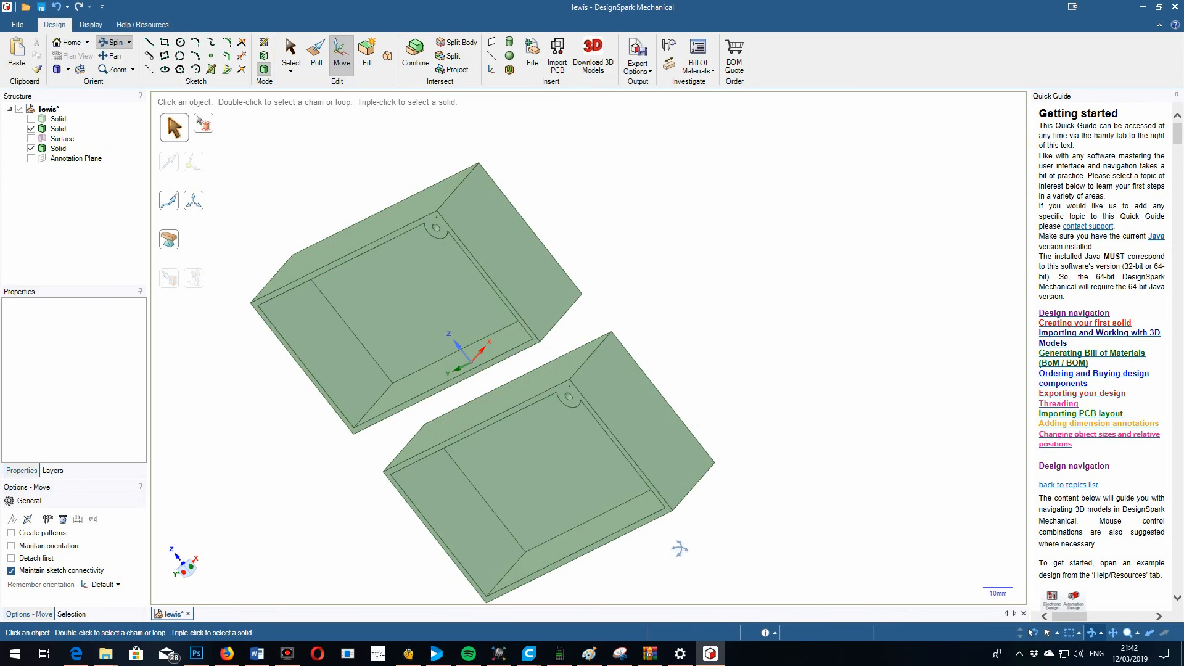
pyautogui.moveTo(679, 549); pyautogui.dragTo(706, 504)
pyautogui.moveTo(706, 504)
pyautogui.mouseDown(button='middle')
pyautogui.moveTo(730, 428)
pyautogui.moveTo(751, 550)
pyautogui.moveTo(756, 401)
pyautogui.moveTo(667, 465)
pyautogui.moveTo(512, 364)
pyautogui.moveTo(241, 345)
pyautogui.moveTo(732, 387)
pyautogui.moveTo(674, 387)
pyautogui.moveTo(687, 387)
pyautogui.mouseUp(button='middle')
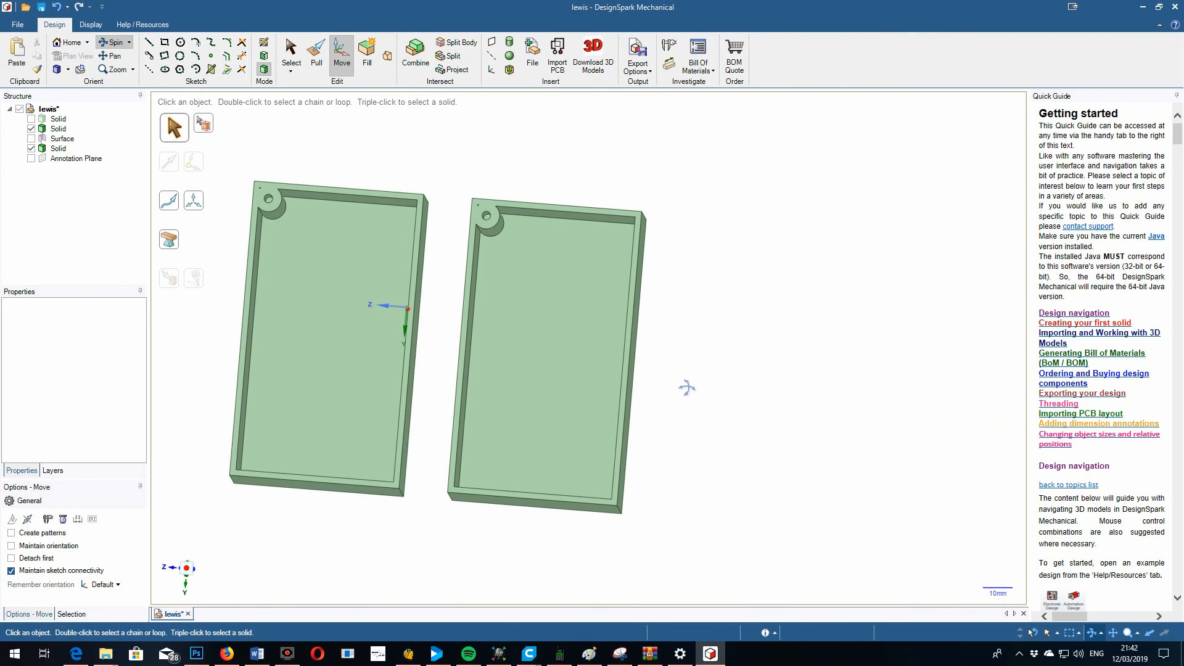
pyautogui.click(555, 370)
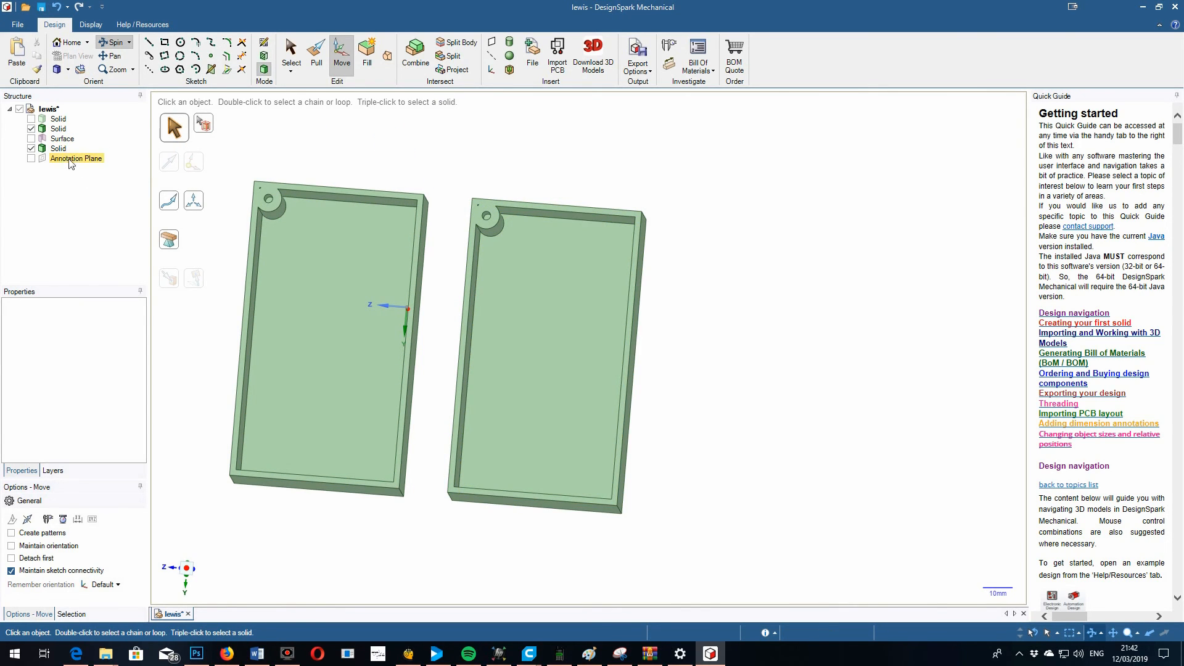
pyautogui.rightClick(55, 148)
pyautogui.click(124, 200)
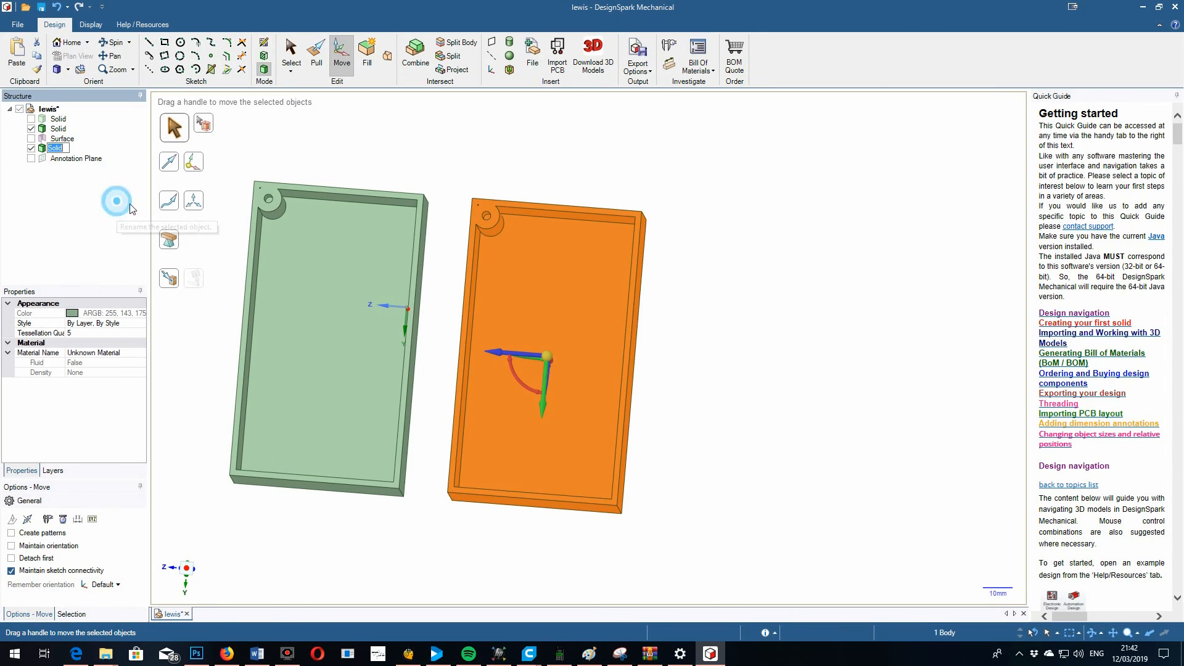
pyautogui.write('box ')
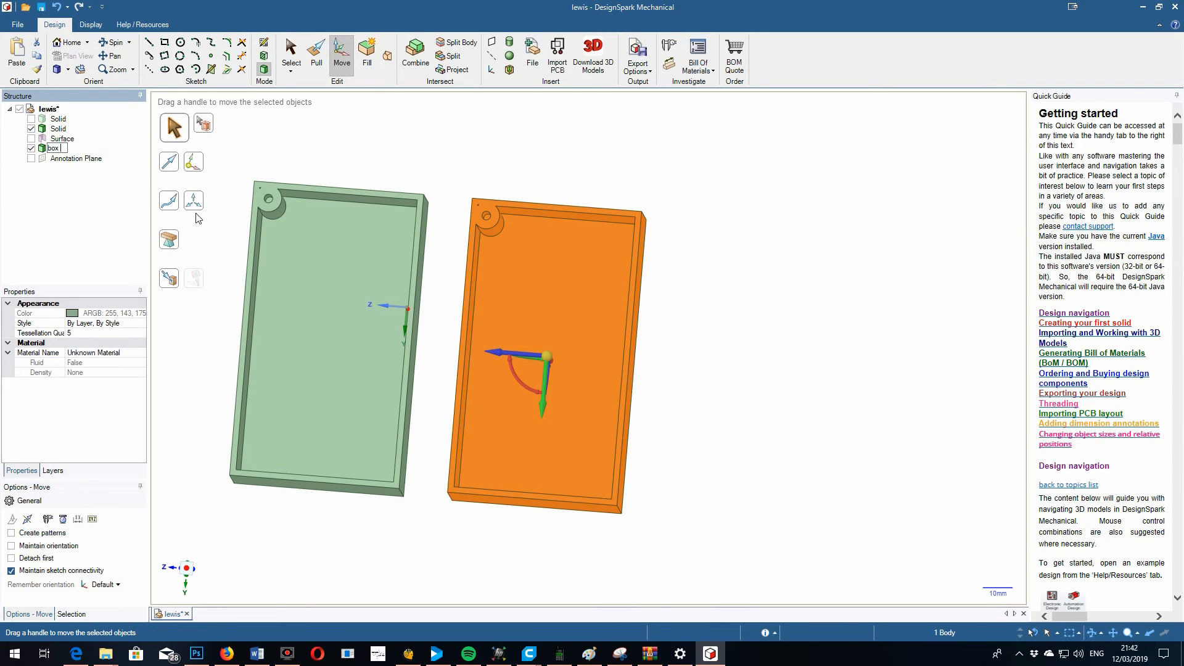
pyautogui.write('1')
pyautogui.press('Return')
# - Rename the original box solid as "box2" in the structure tree
pyautogui.rightClick(57, 129)
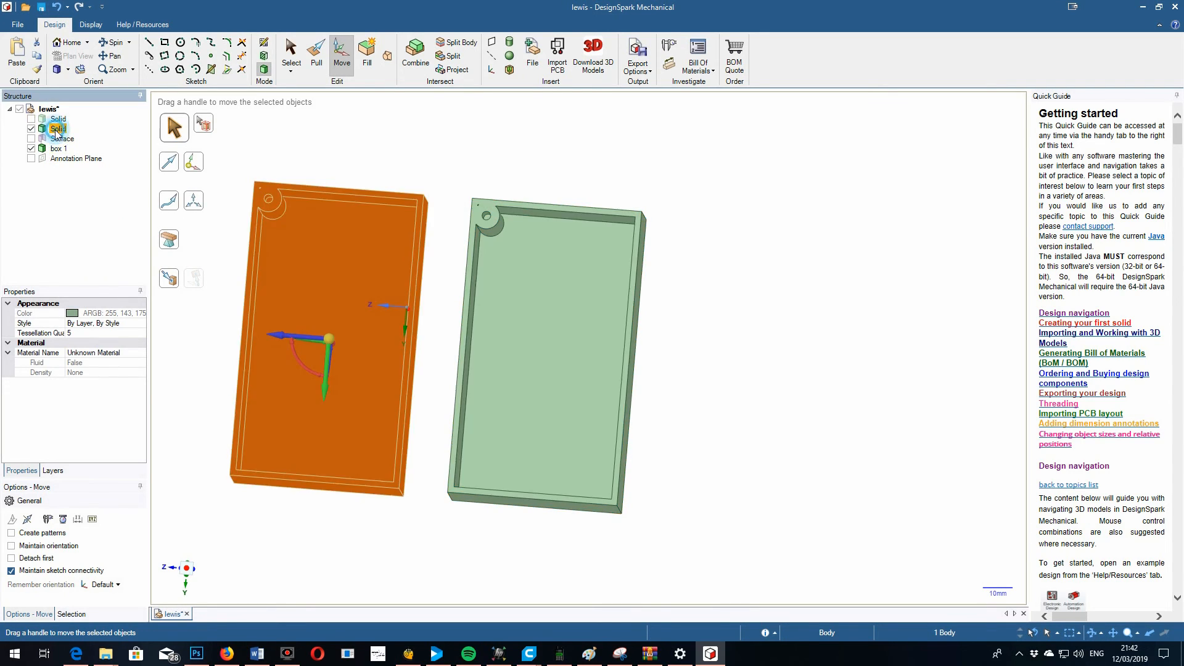
pyautogui.click(92, 181)
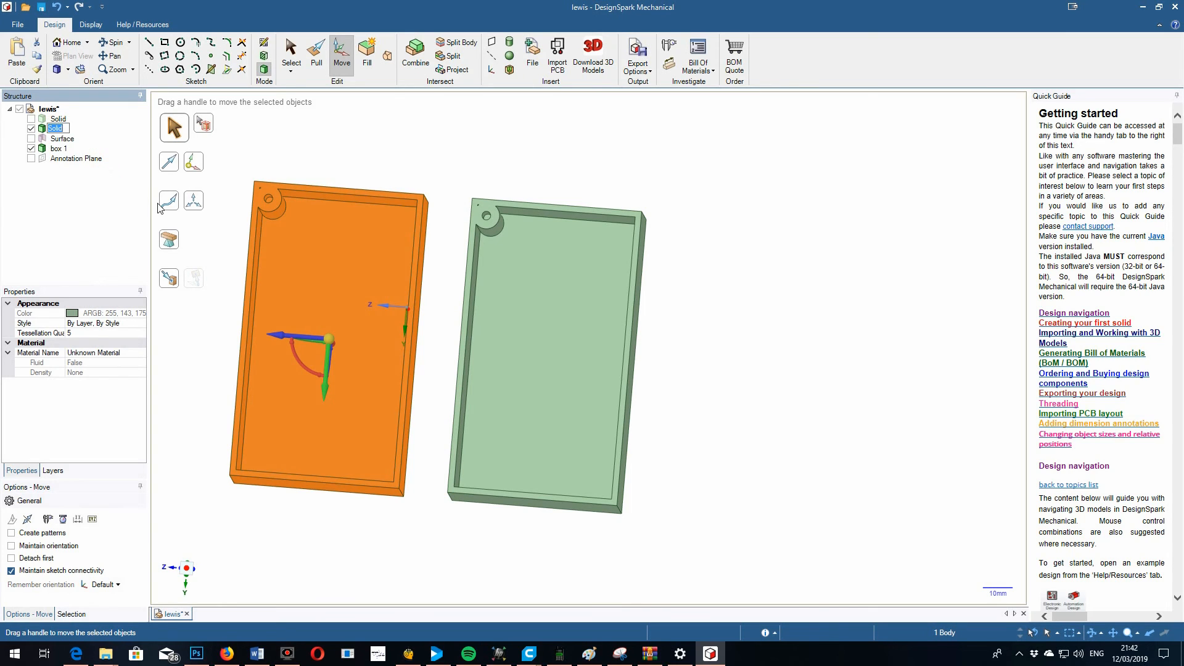
pyautogui.write('box2')
pyautogui.press('Return')
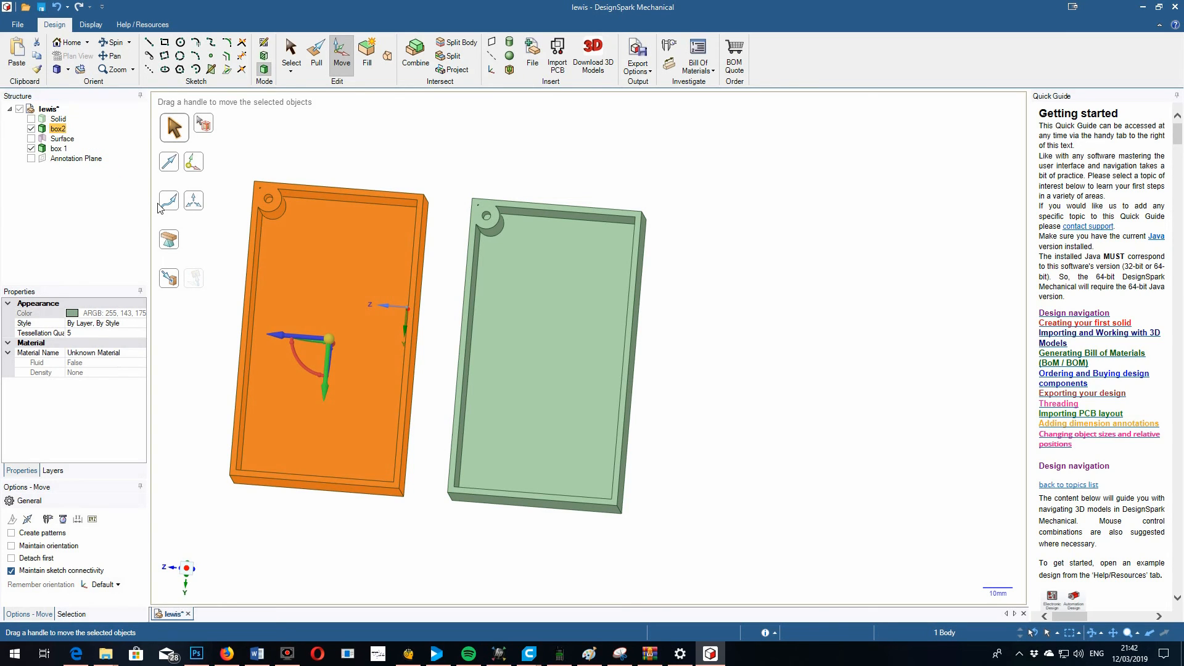
pyautogui.click(865, 292)
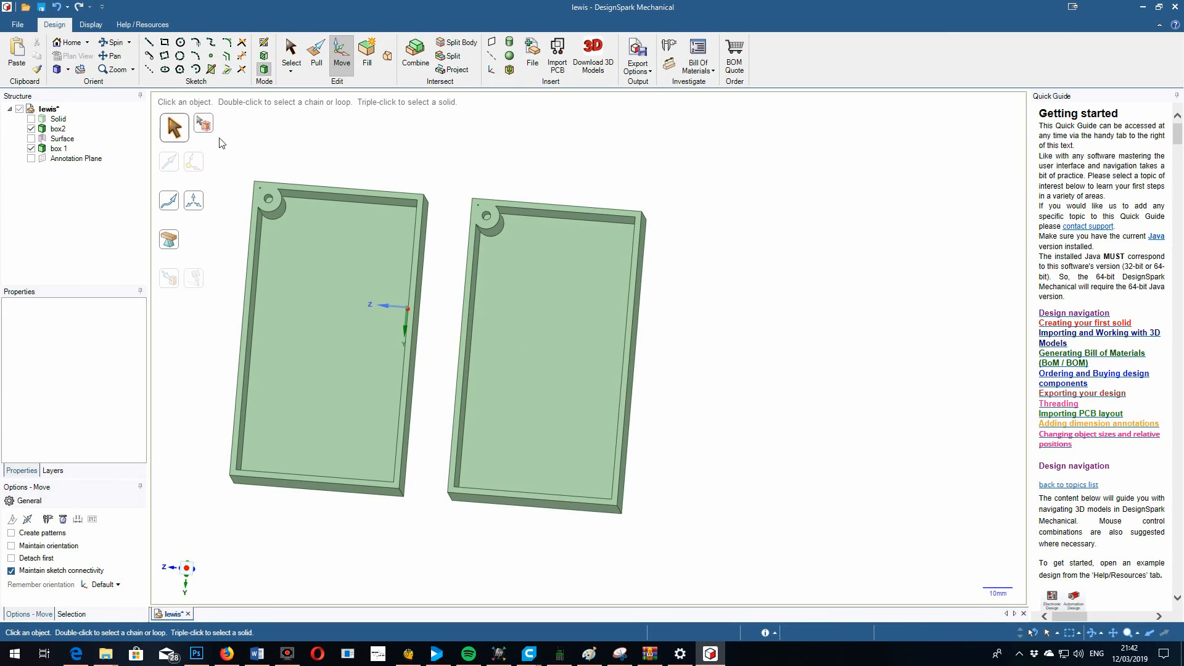
# - Try bright red as the Layer0 colour and return the layer to green
pyautogui.click(57, 148)
pyautogui.rightClick(57, 149)
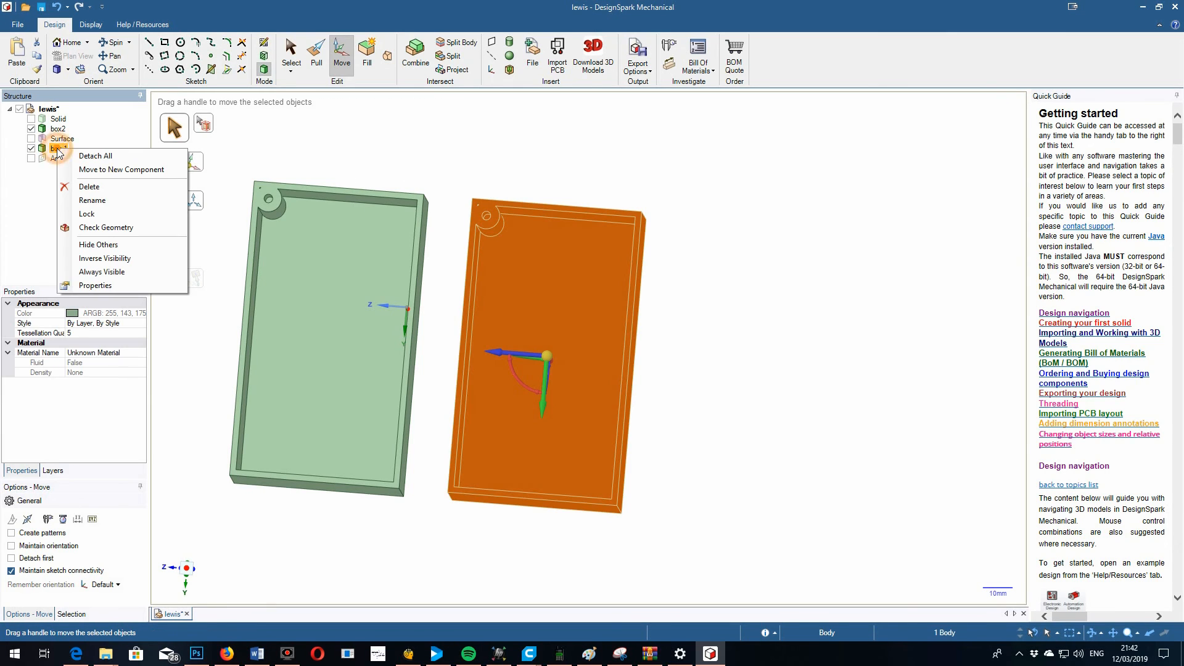
pyautogui.click(75, 304)
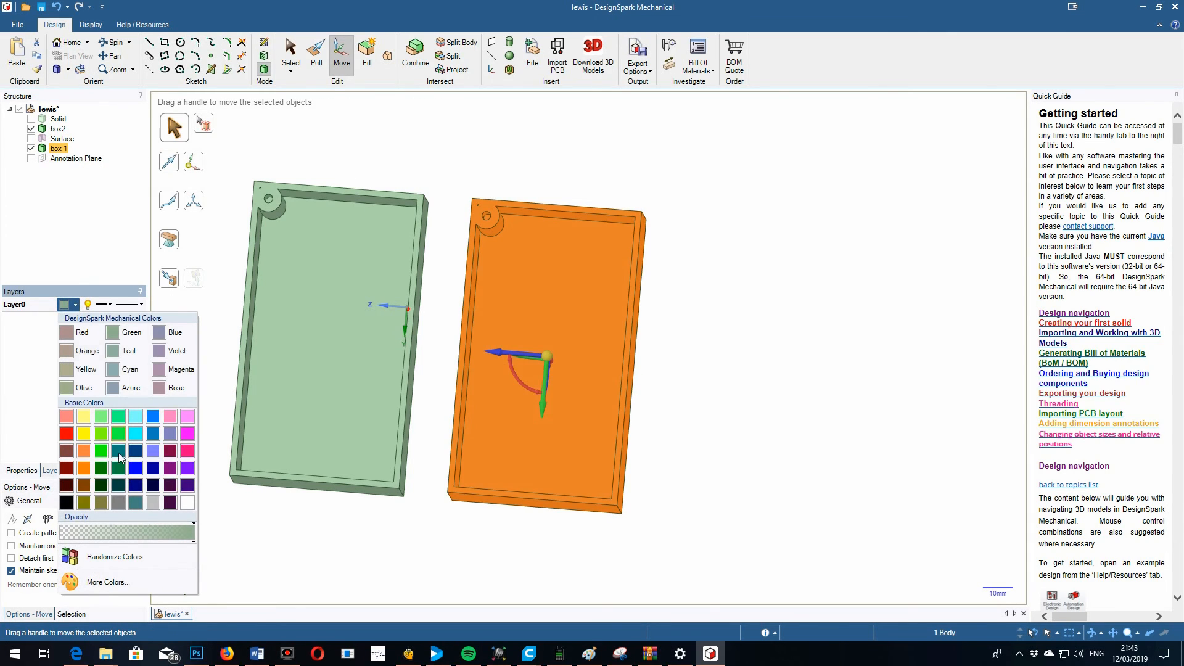
pyautogui.click(66, 433)
pyautogui.click(685, 473)
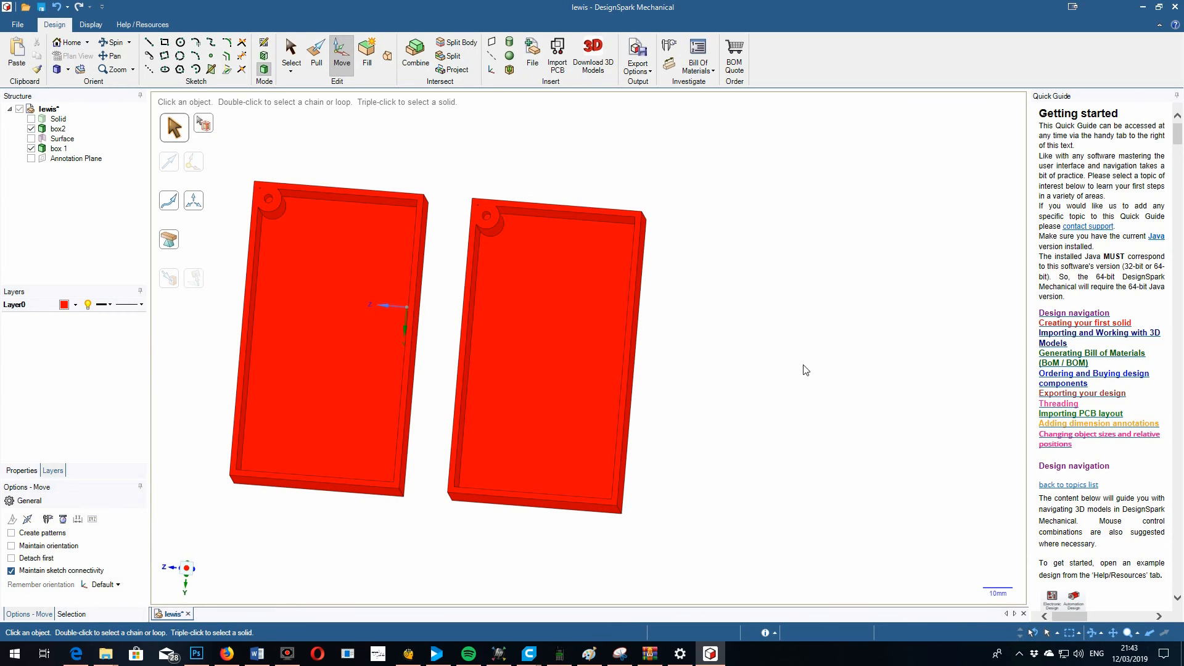
pyautogui.click(76, 304)
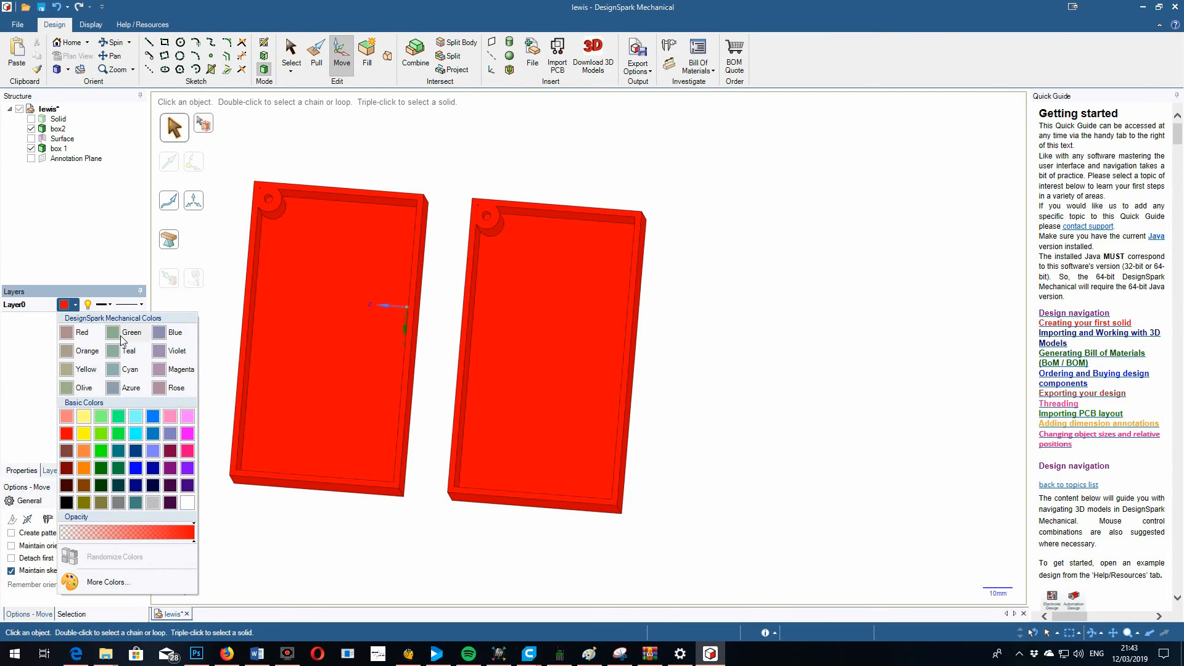
pyautogui.click(74, 389)
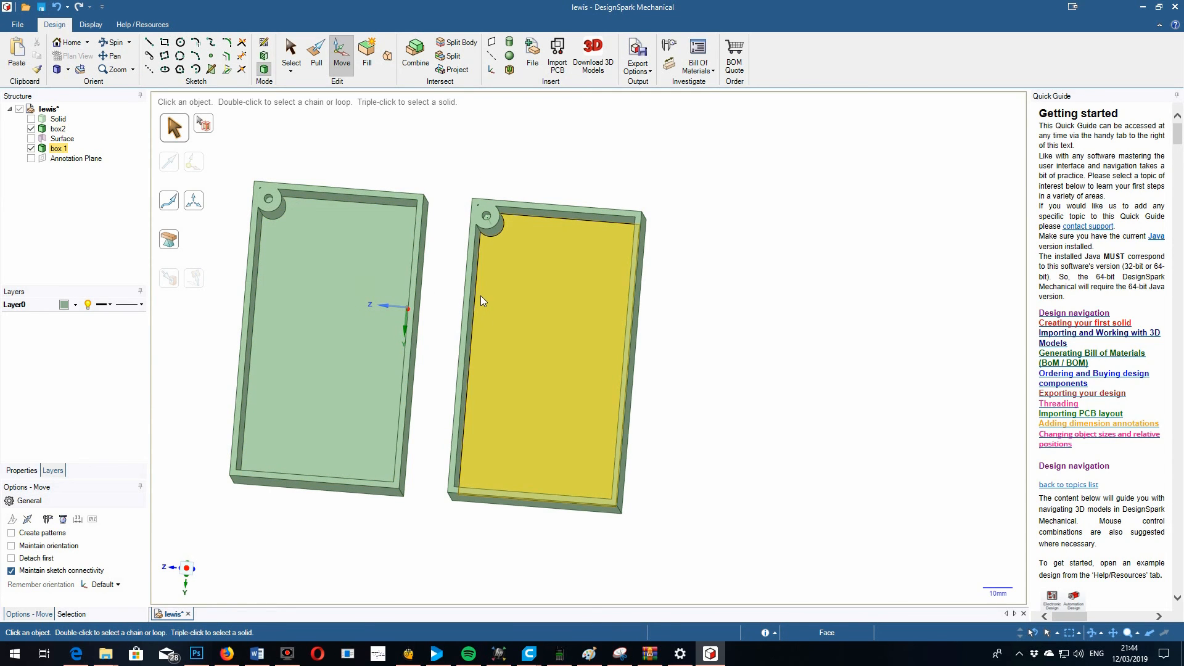
# - View box2's inner floor face square-on, open a sketch plane on it, and return to 3D mode
pyautogui.click(338, 351)
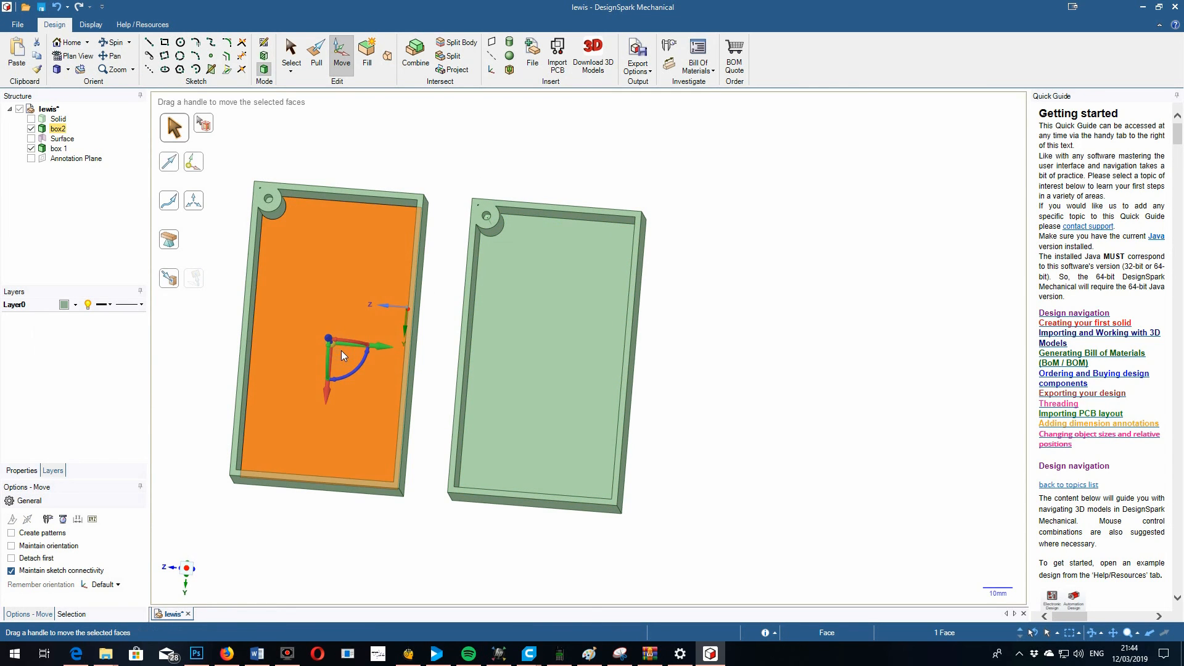
pyautogui.press('v')
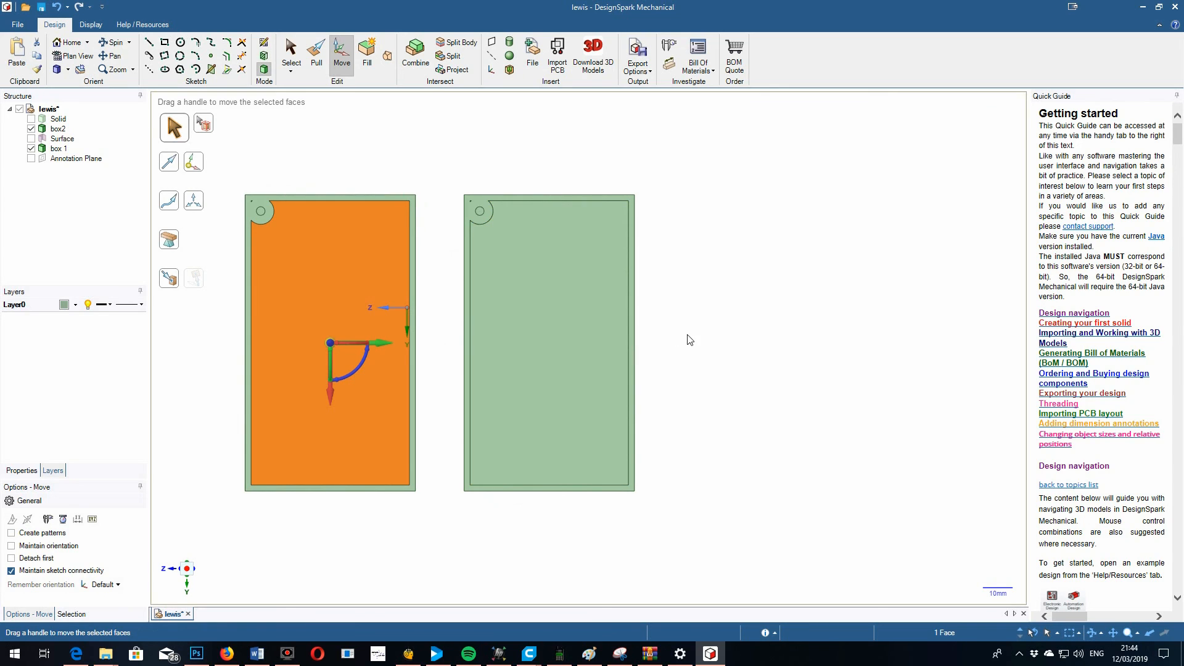
pyautogui.click(266, 47)
pyautogui.scroll(3, 209, 333)
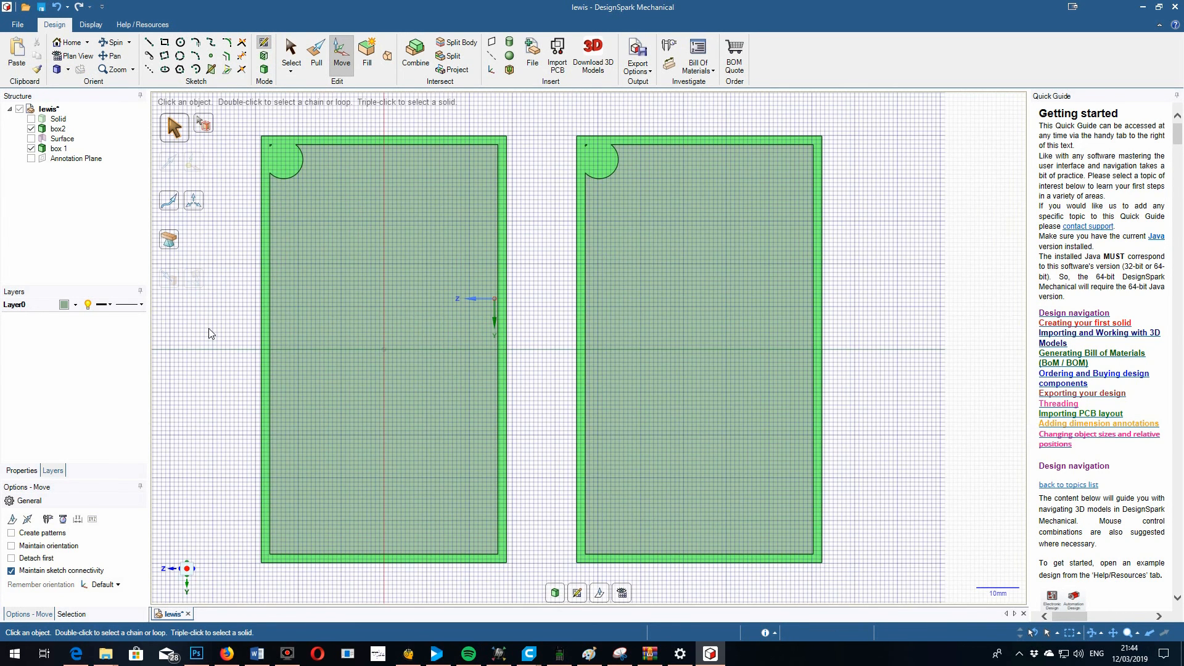
pyautogui.click(264, 70)
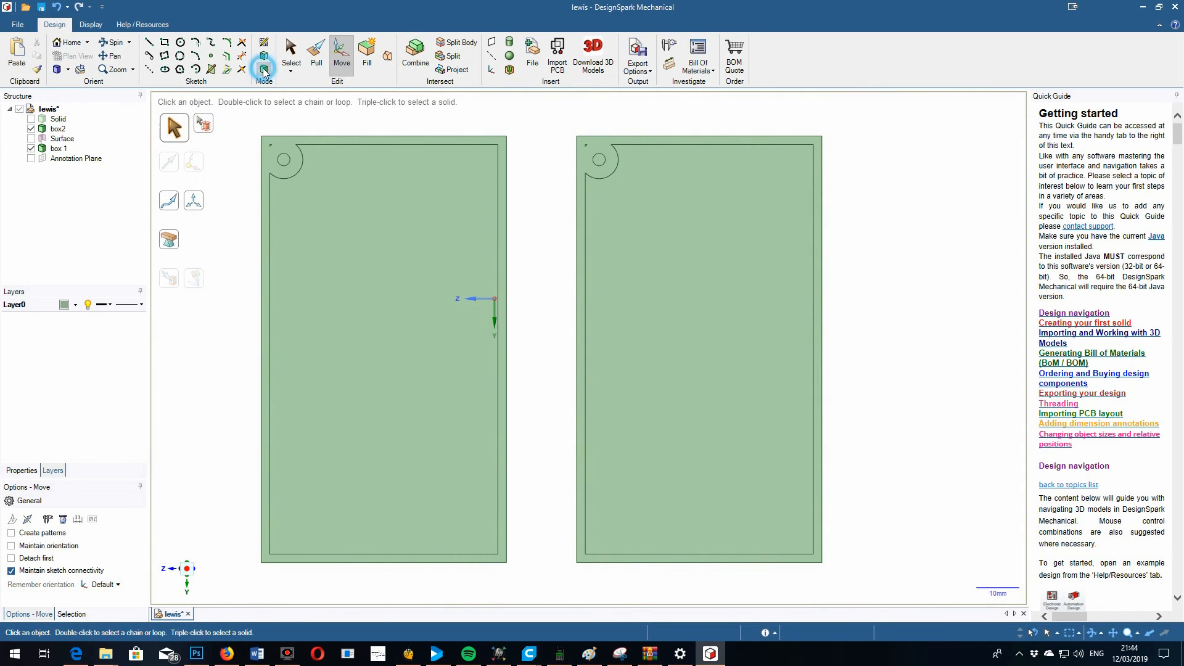
# - Examine both boxes at an angle and view box2's inner floor face in plan
pyautogui.click(113, 42)
pyautogui.moveTo(525, 258); pyautogui.dragTo(432, 259)
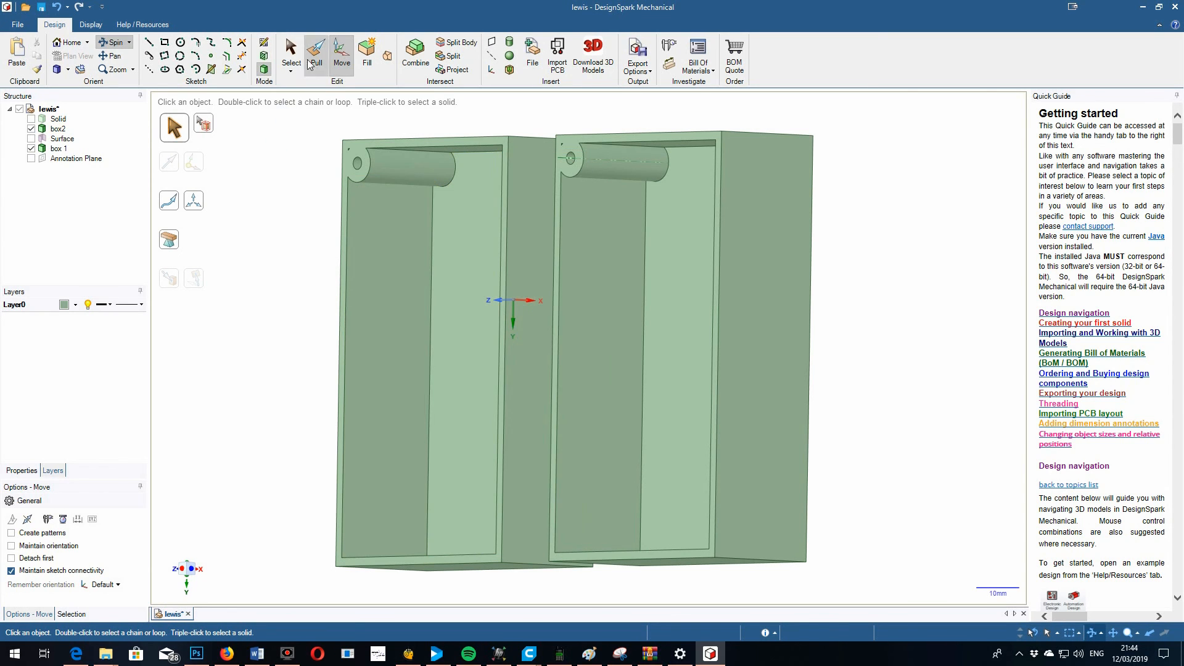
pyautogui.click(291, 54)
pyautogui.click(465, 312)
pyautogui.press('v')
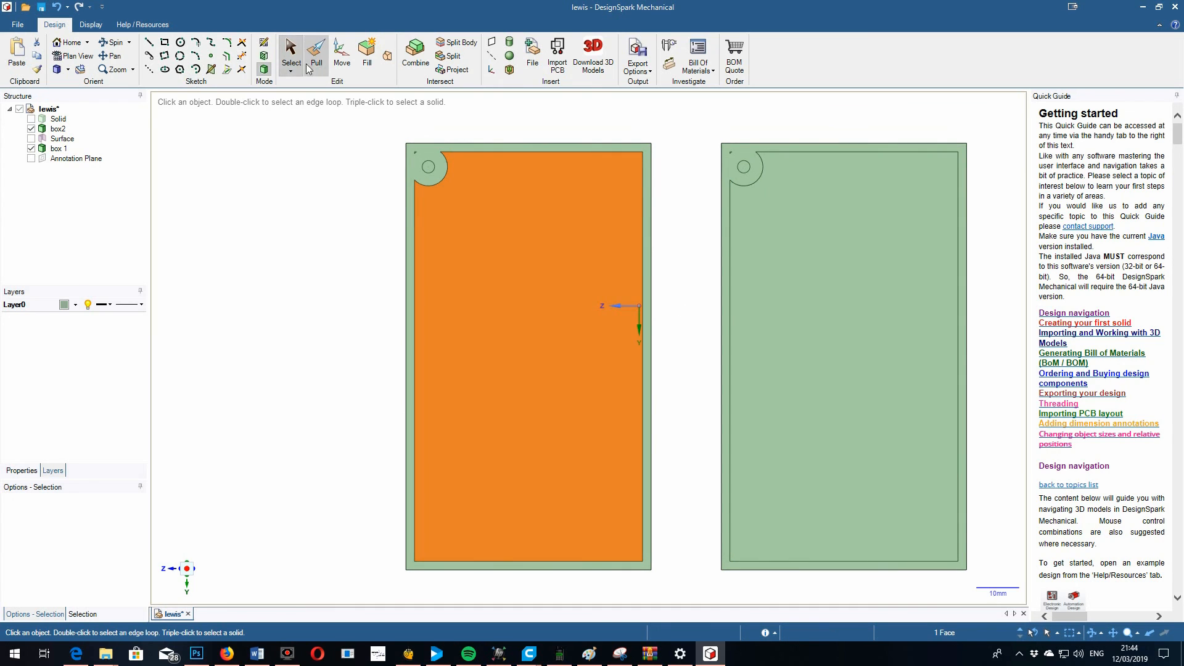
# - View box2's outer long wall that faces box 1 square-on
pyautogui.click(117, 48)
pyautogui.moveTo(312, 240); pyautogui.dragTo(264, 250)
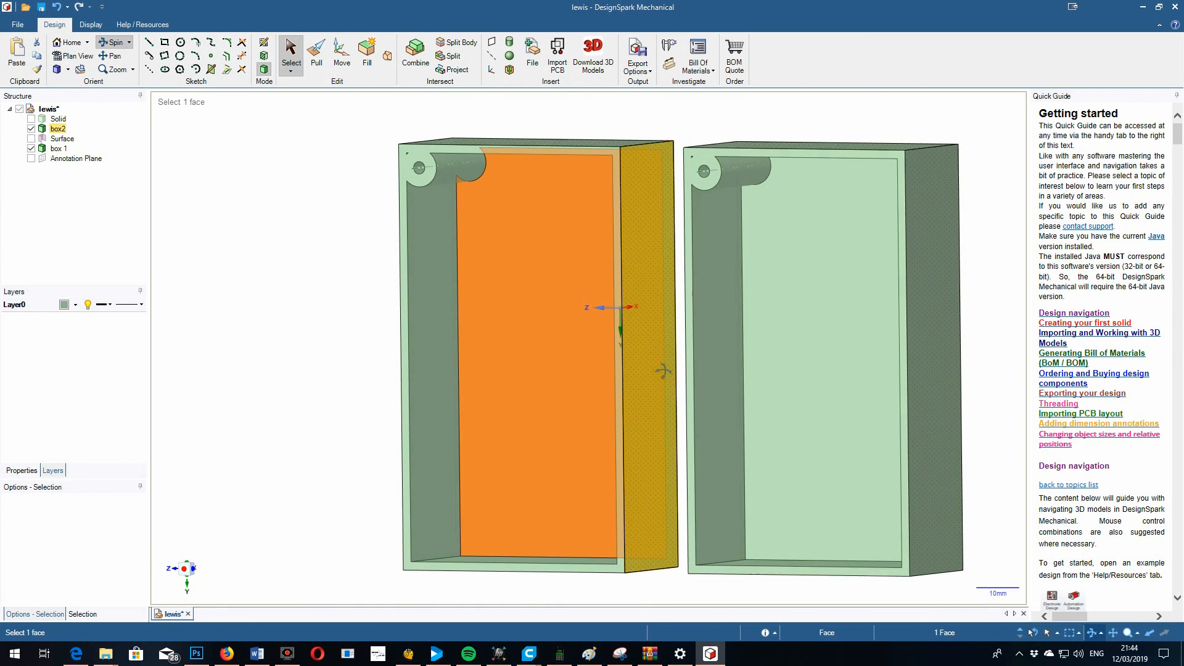
pyautogui.click(291, 54)
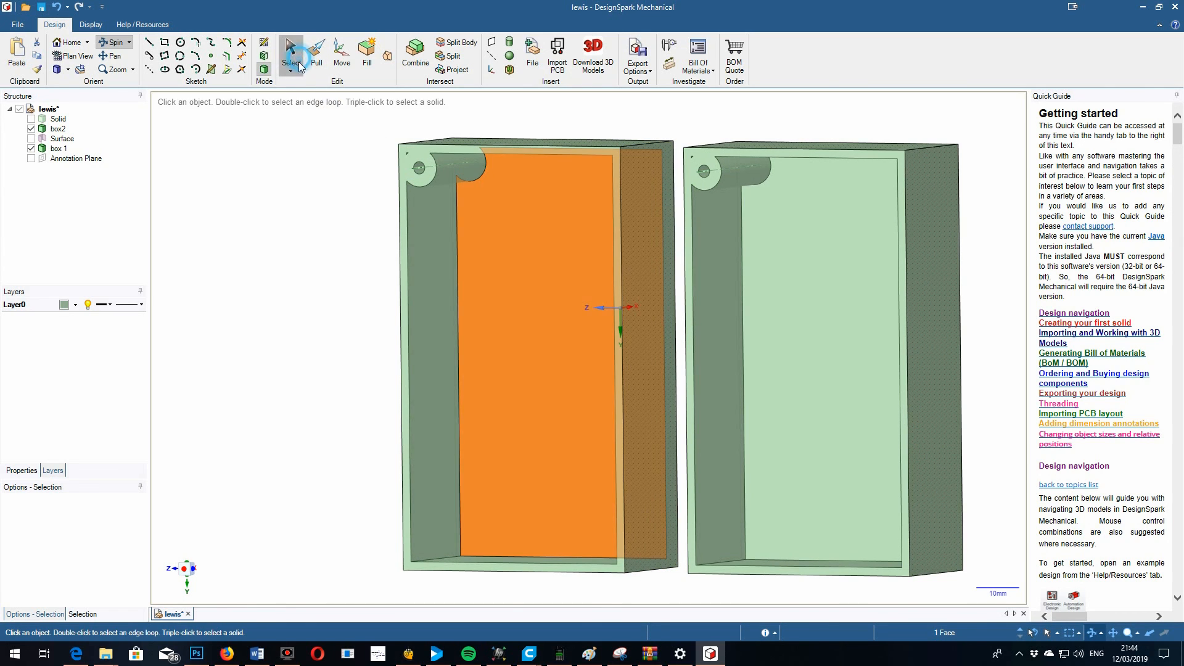
pyautogui.click(645, 348)
pyautogui.press('v')
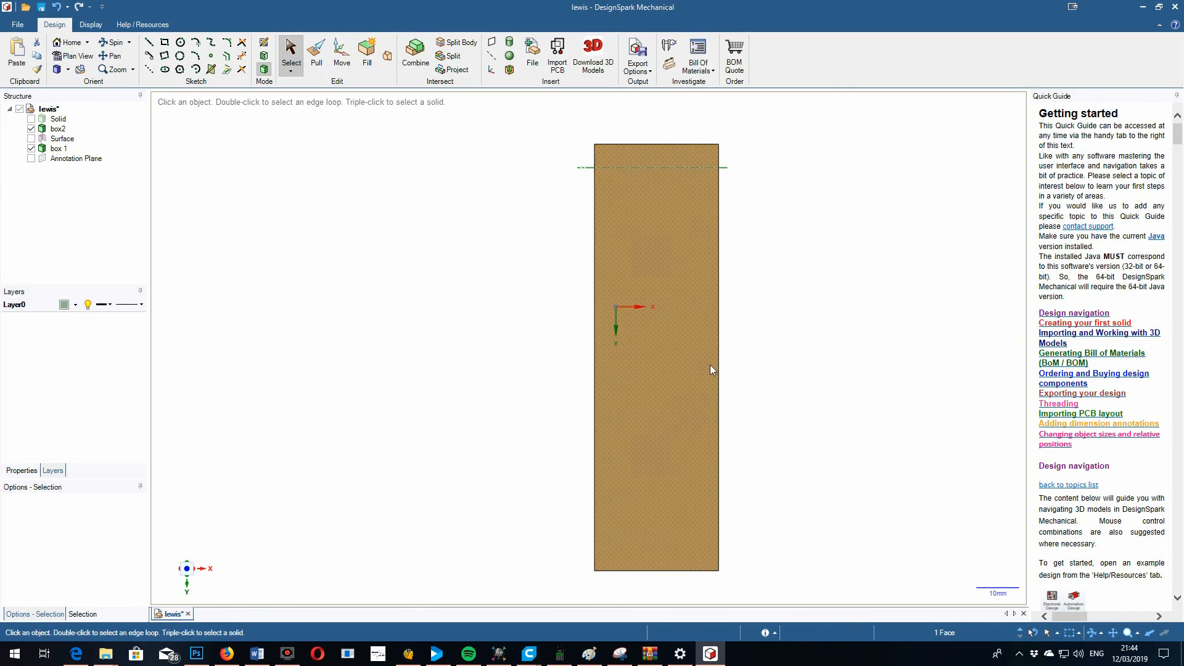
pyautogui.click(690, 333)
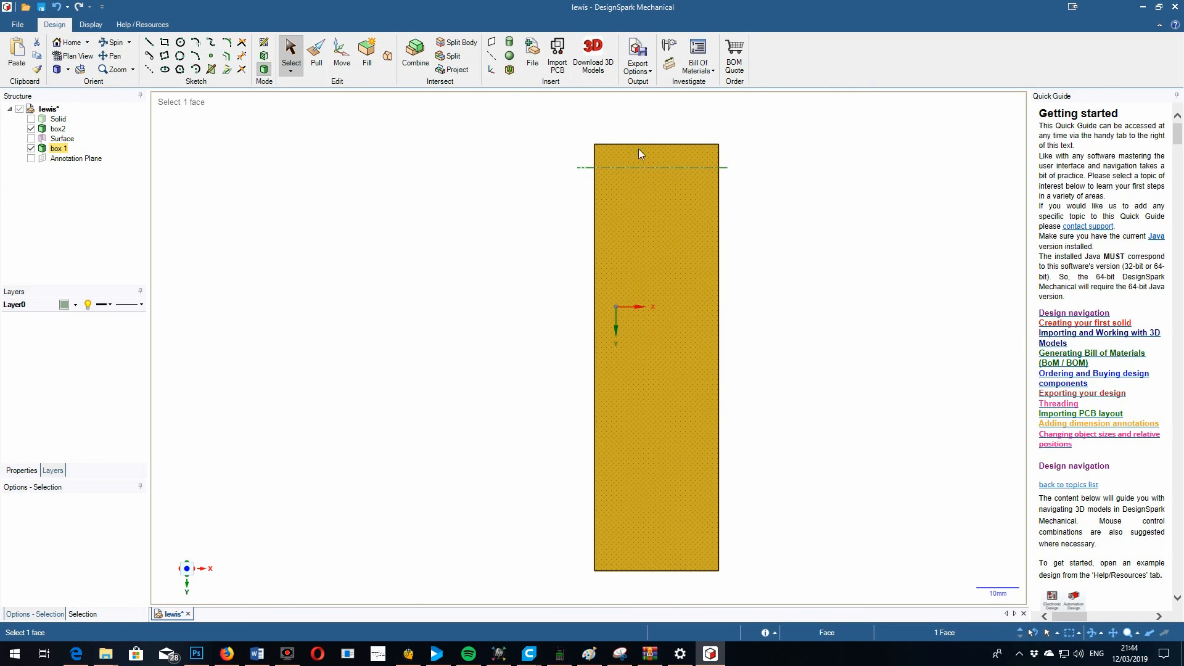
pyautogui.press('Escape')
# - Start Project to Sketch on box2's outer long wall facing box 1 and examine the sketch plane square-on and at an angle
pyautogui.click(112, 42)
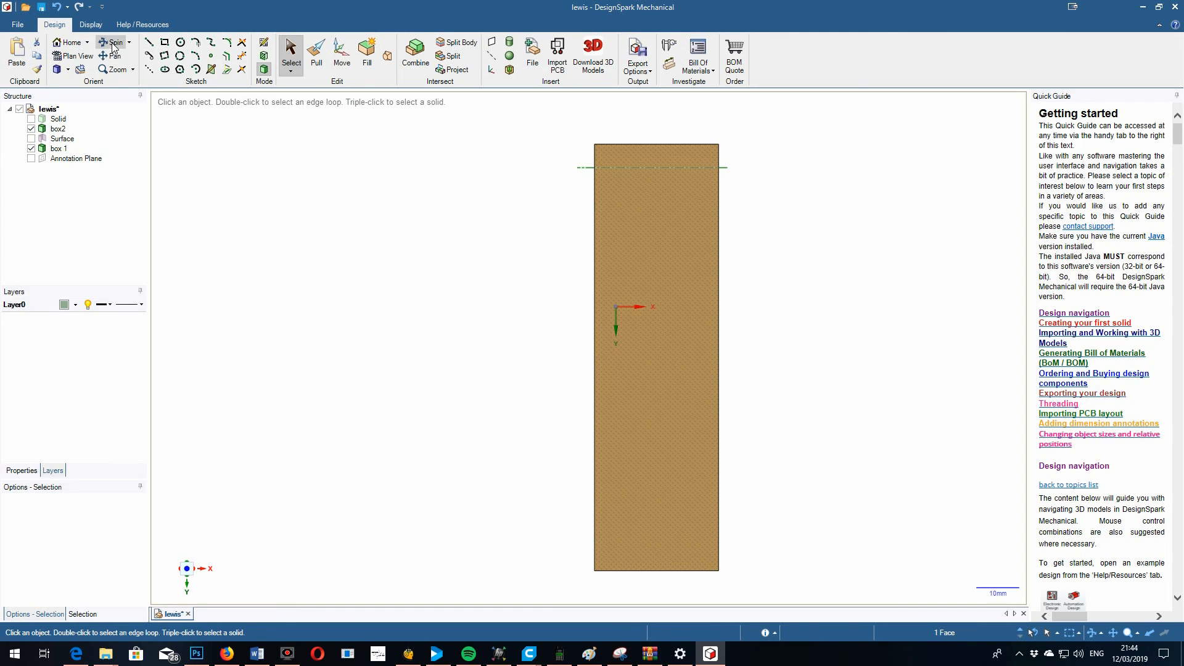
pyautogui.moveTo(273, 304); pyautogui.dragTo(357, 316)
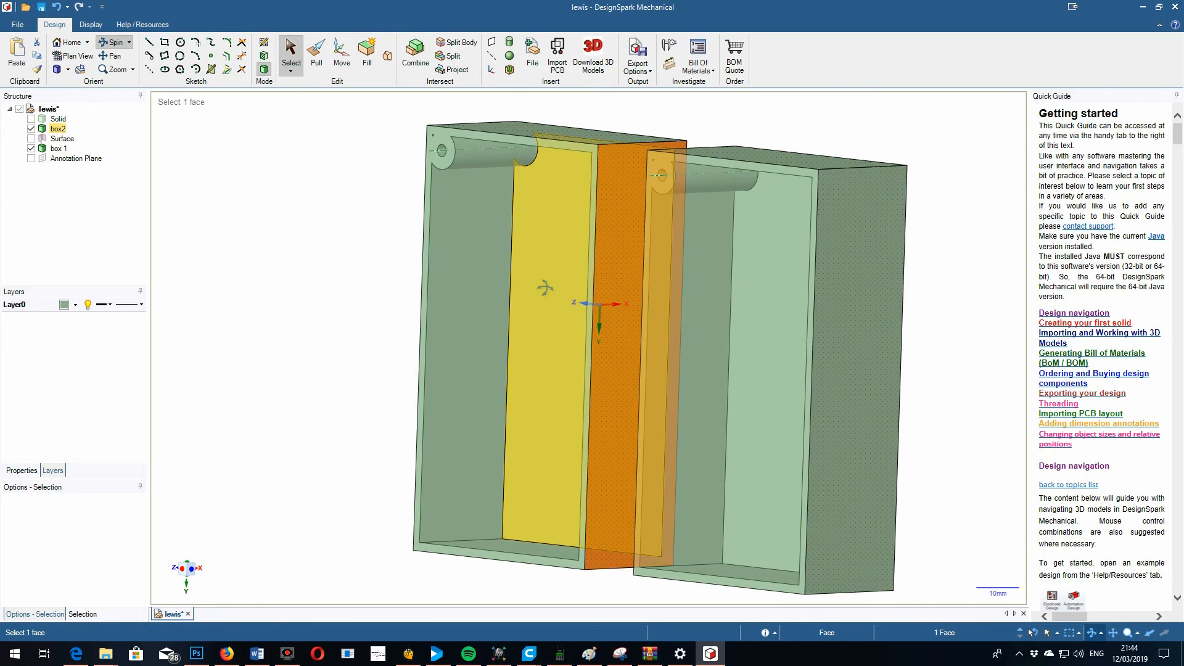
pyautogui.click(229, 73)
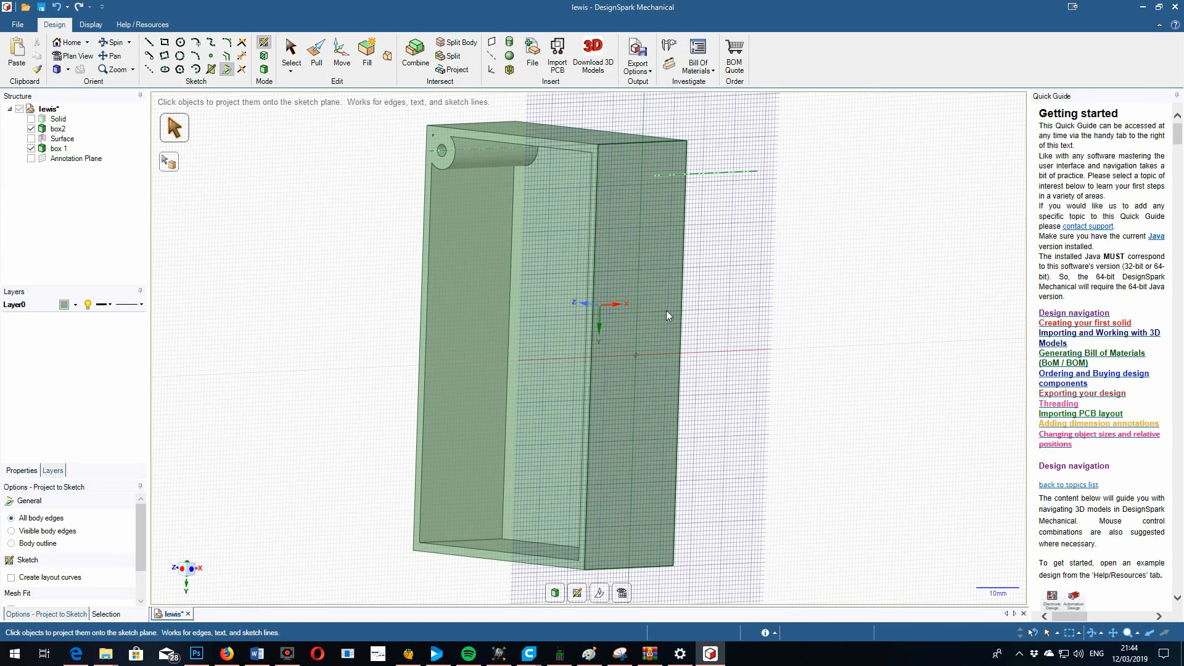
pyautogui.press('v')
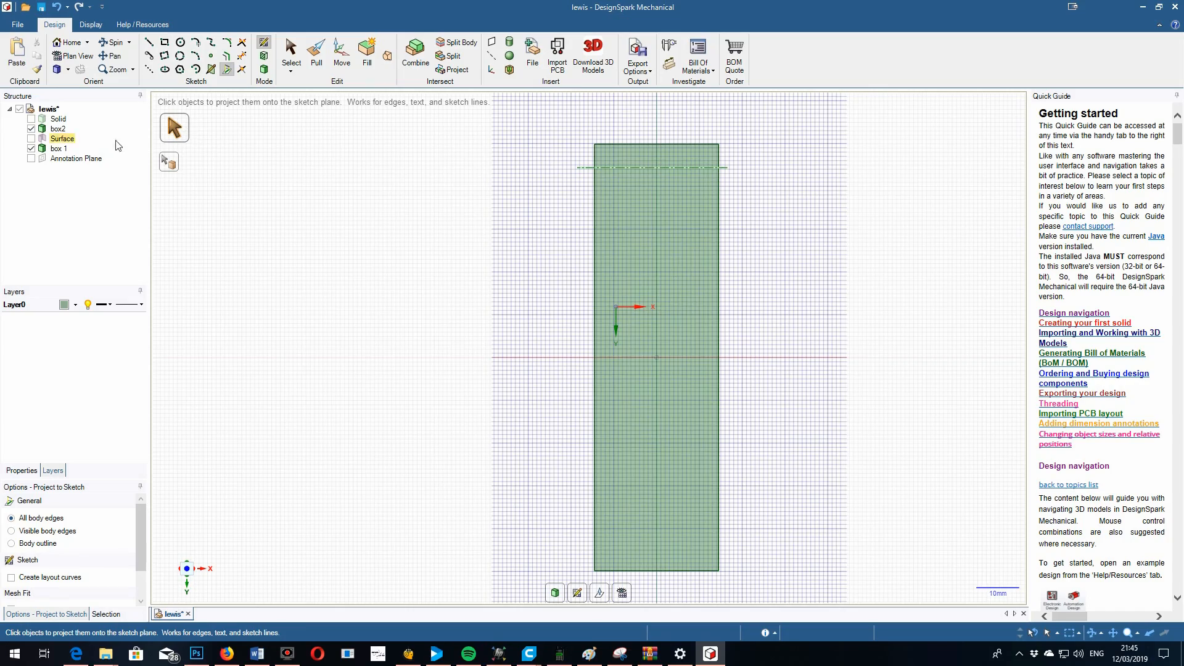
pyautogui.click(112, 42)
pyautogui.moveTo(323, 317); pyautogui.dragTo(426, 338)
pyautogui.moveTo(374, 343)
pyautogui.mouseDown()
pyautogui.moveTo(327, 317)
pyautogui.moveTo(243, 346)
pyautogui.moveTo(285, 327)
pyautogui.moveTo(255, 375)
pyautogui.moveTo(479, 257)
pyautogui.moveTo(502, 352)
pyautogui.moveTo(380, 300)
pyautogui.moveTo(358, 321)
pyautogui.moveTo(370, 327)
pyautogui.mouseUp()
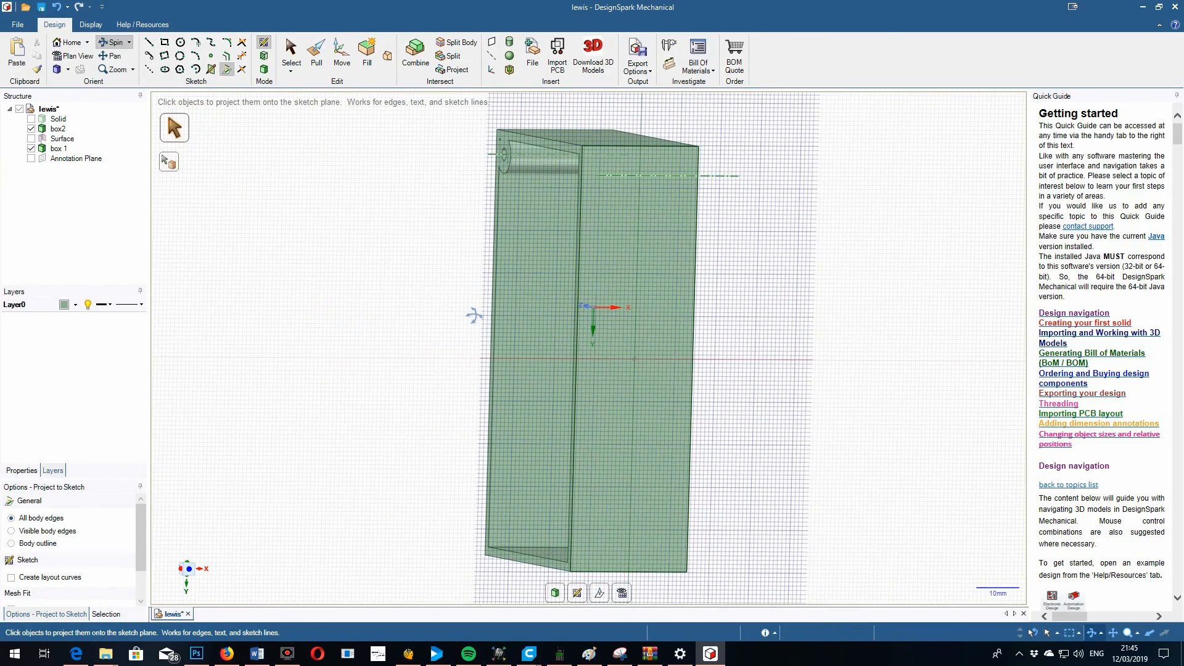